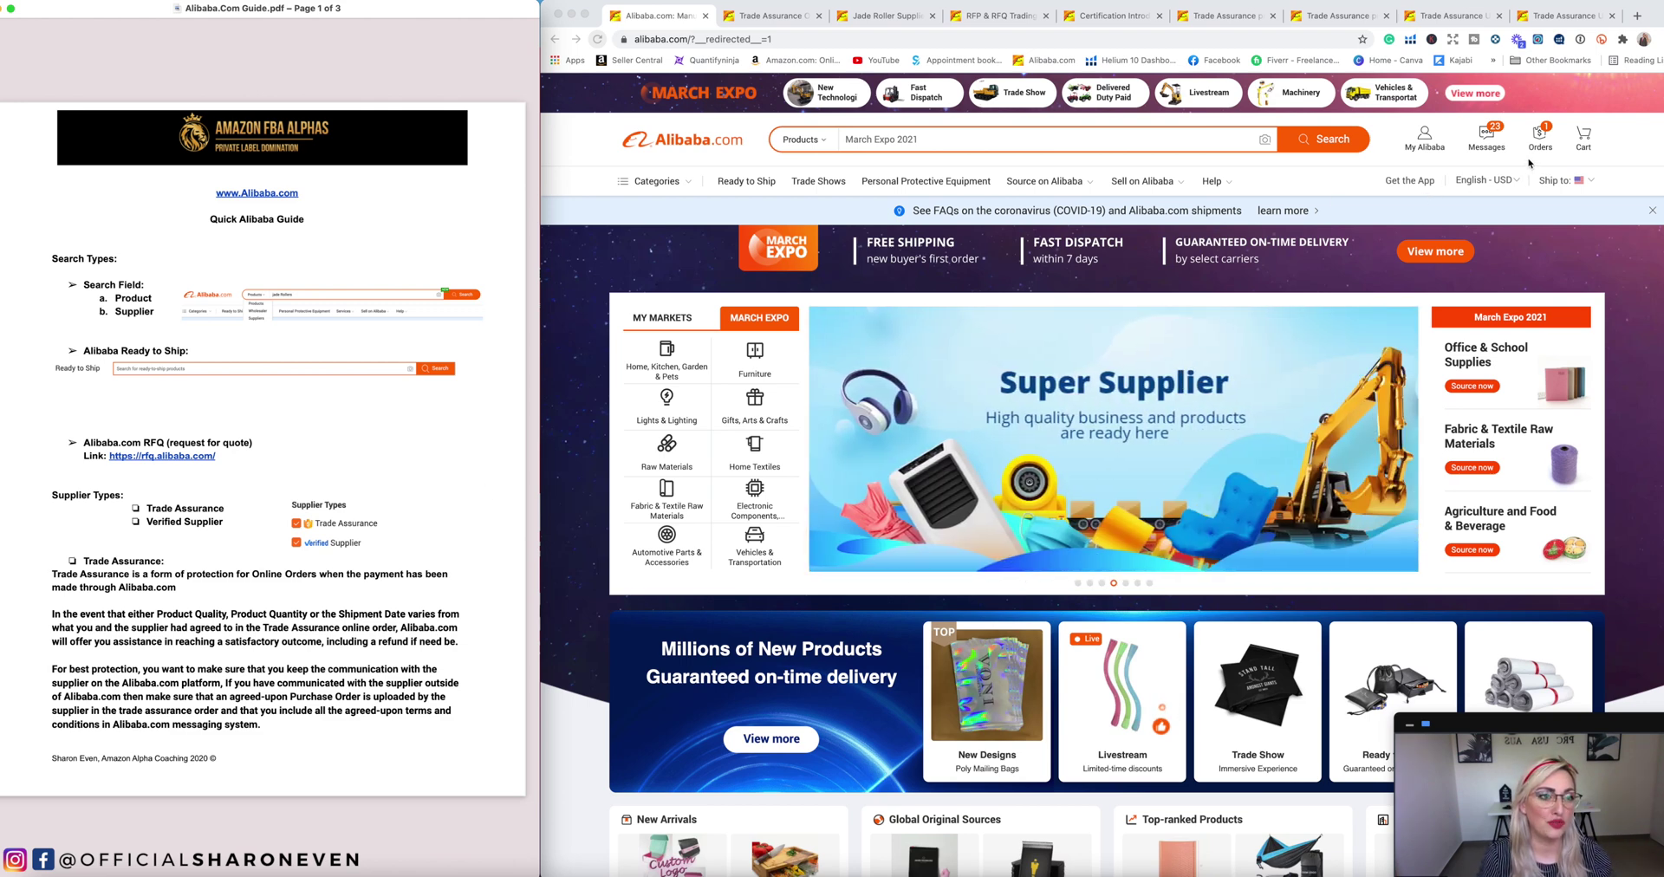
Step: Open the account's Orders list and look through its first and second pages
{"action": "left_click", "coordinate": [1539, 137]}
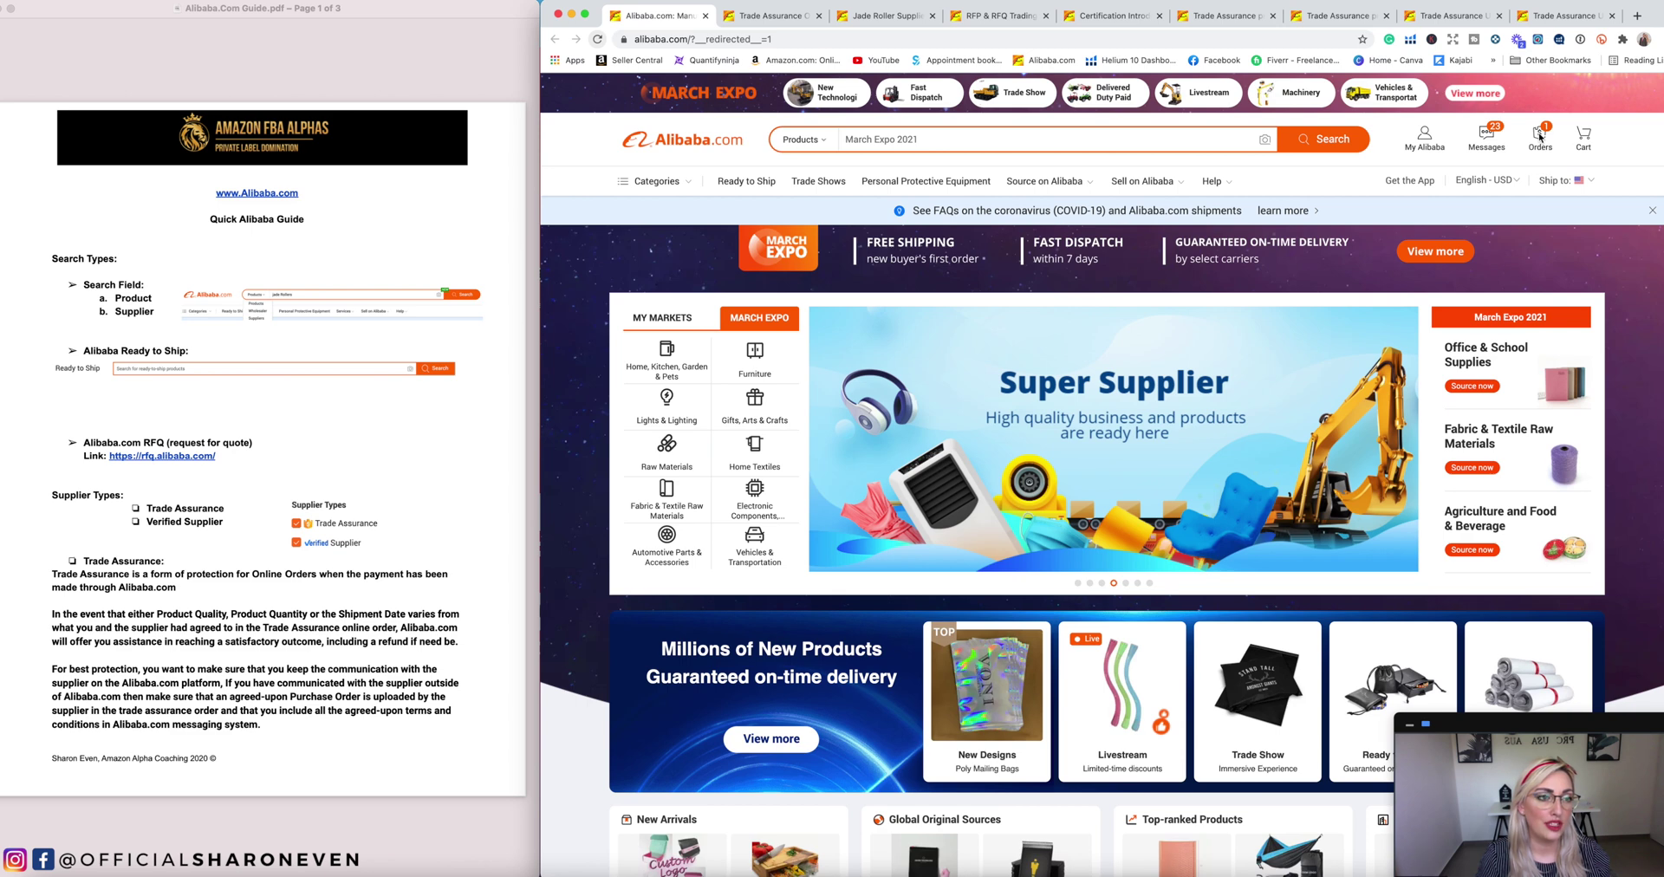
{"action": "left_click", "coordinate": [1539, 137]}
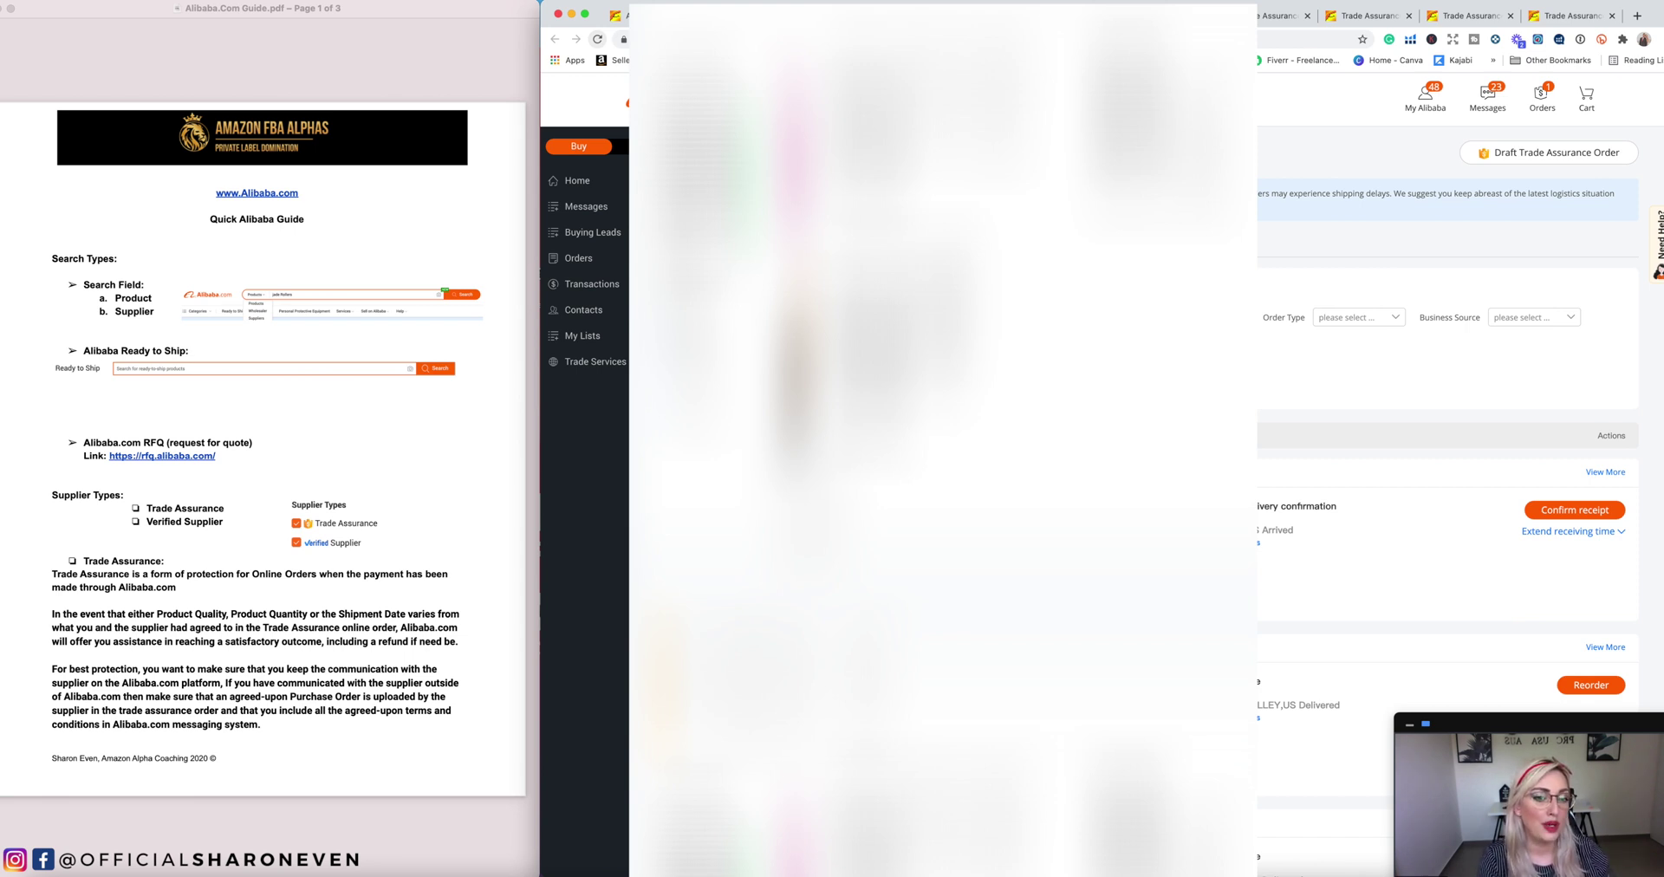
{"action": "scroll", "coordinate": [1447, 507], "scroll_direction": "down", "scroll_amount": 5}
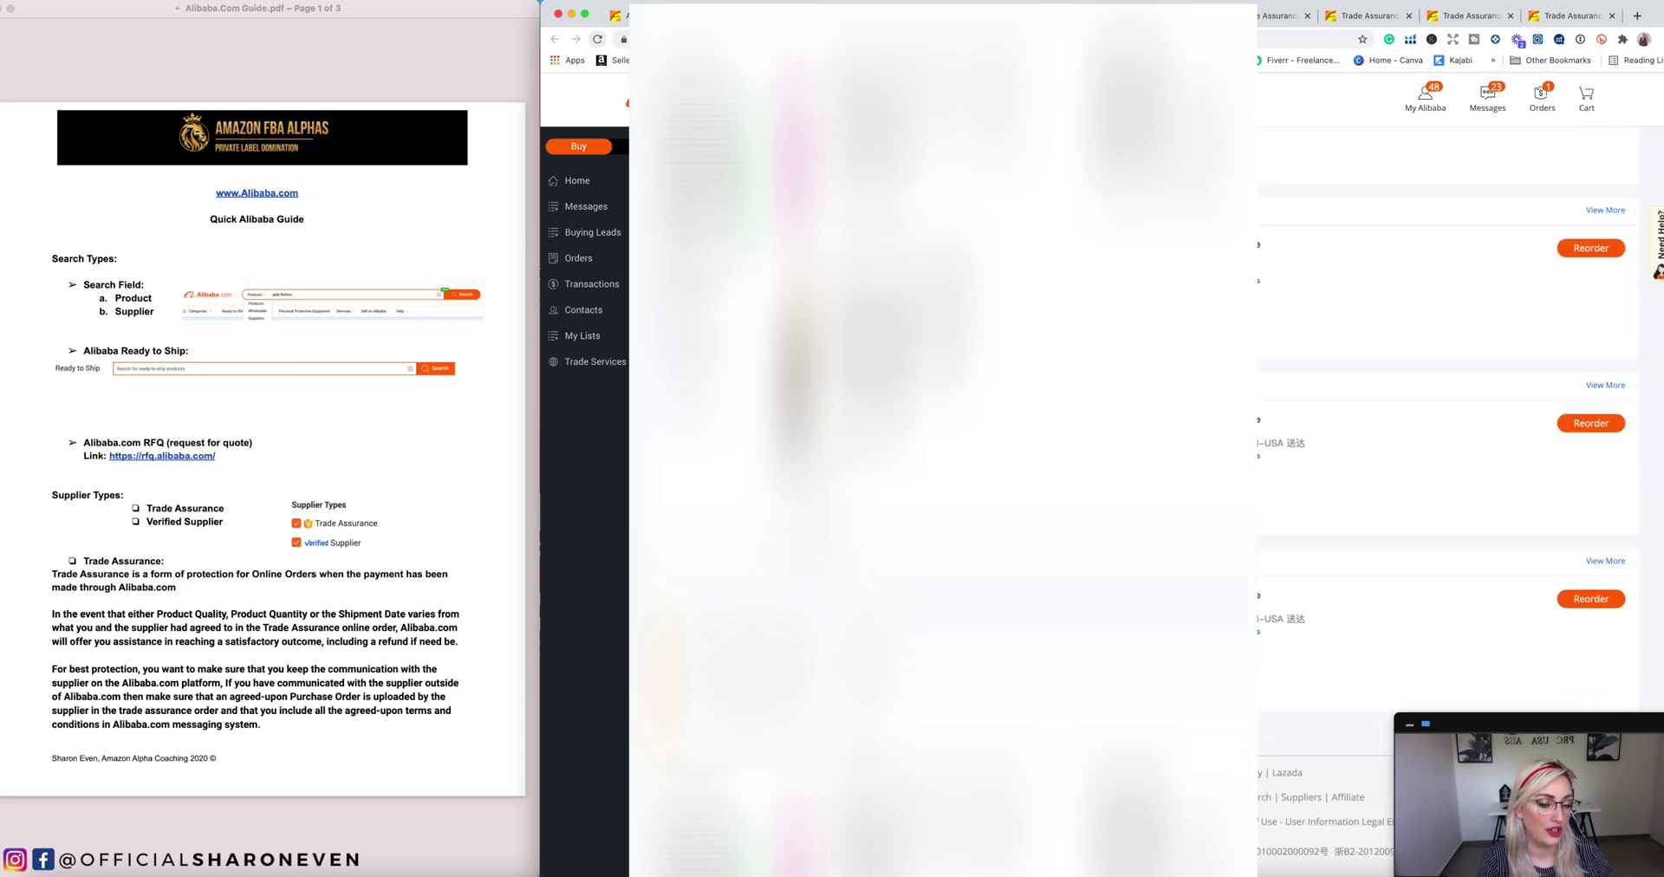
{"action": "left_click_drag", "start_coordinate": [1619, 724], "coordinate": [1482, 724]}
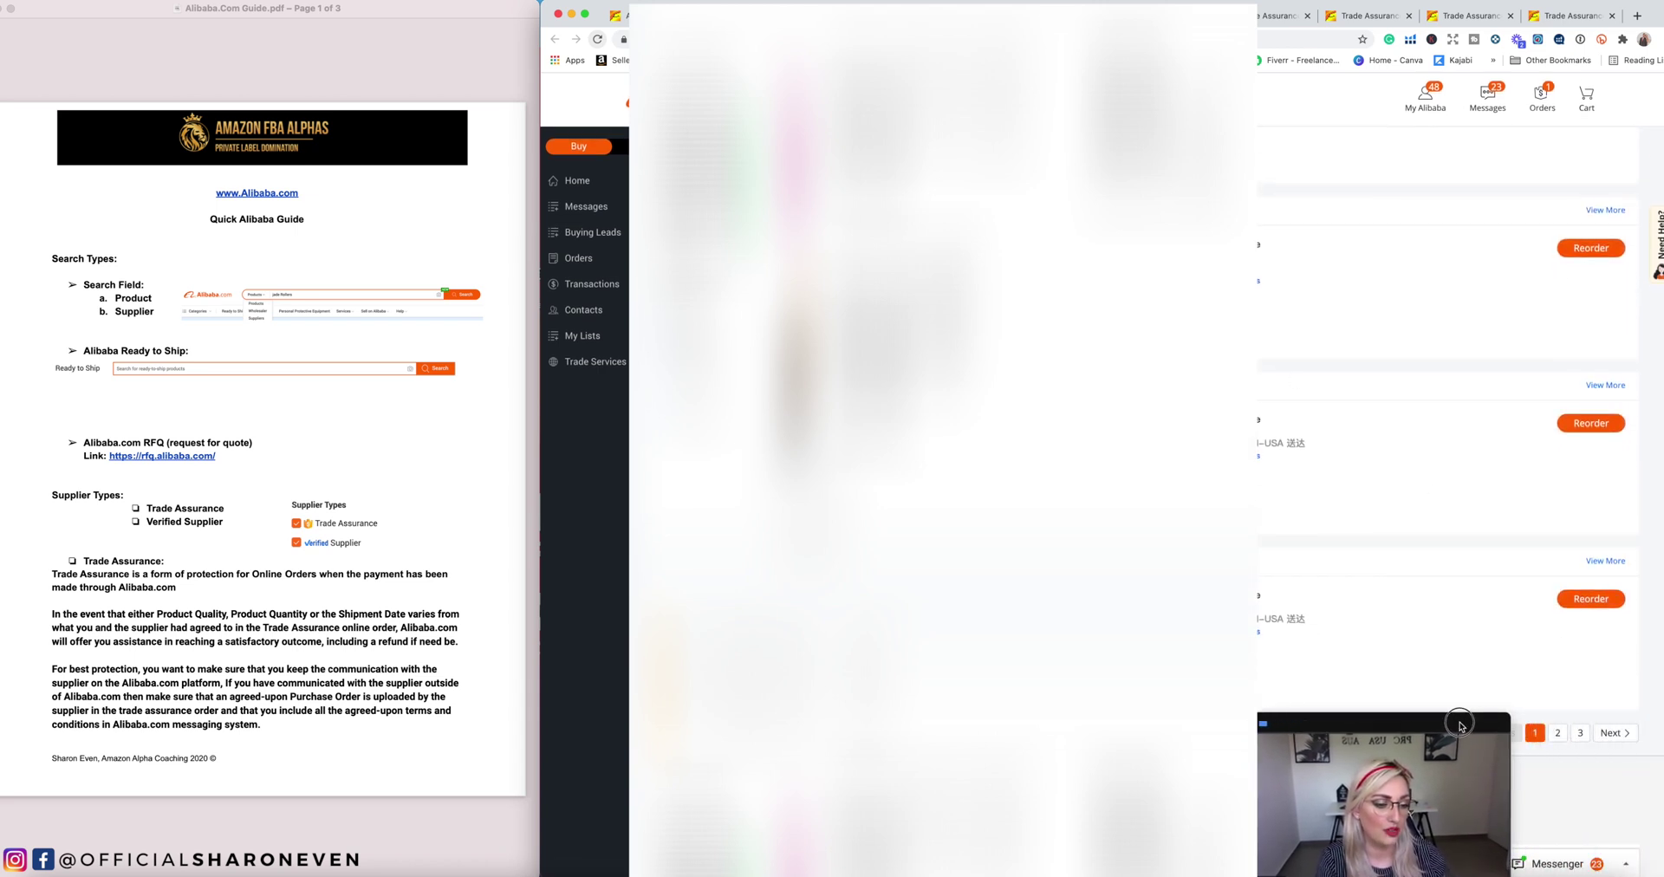
{"action": "left_click", "coordinate": [1618, 734]}
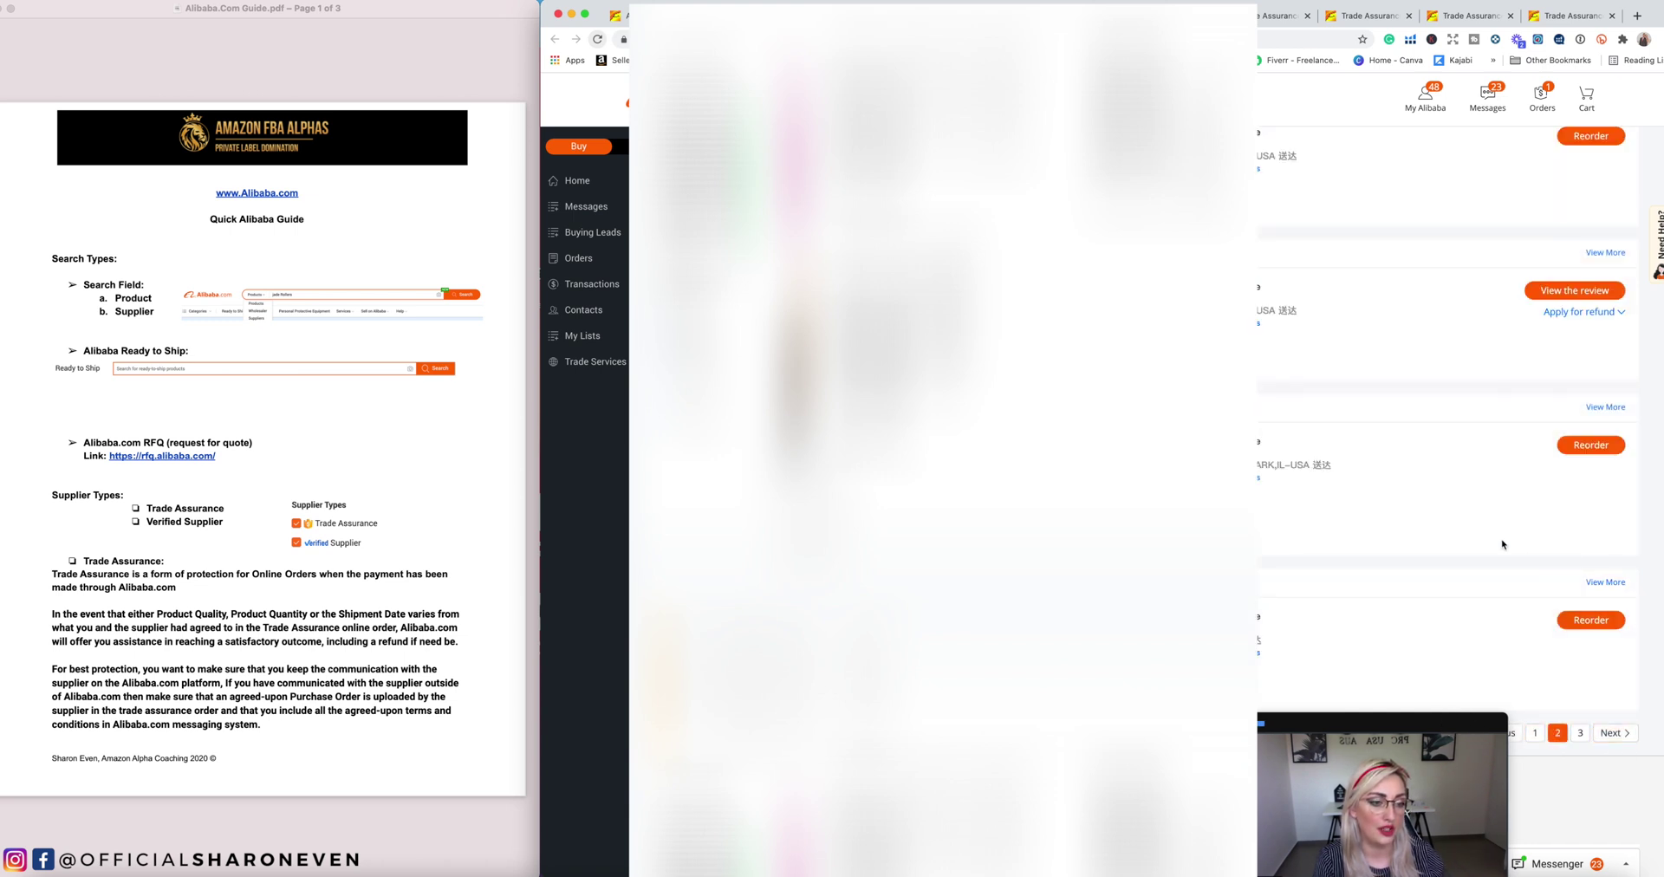
{"action": "scroll", "coordinate": [1502, 544], "scroll_direction": "up", "scroll_amount": 2}
{"action": "scroll", "coordinate": [1502, 544], "scroll_direction": "up", "scroll_amount": 5}
{"action": "left_click_drag", "start_coordinate": [1374, 718], "coordinate": [1513, 720]}
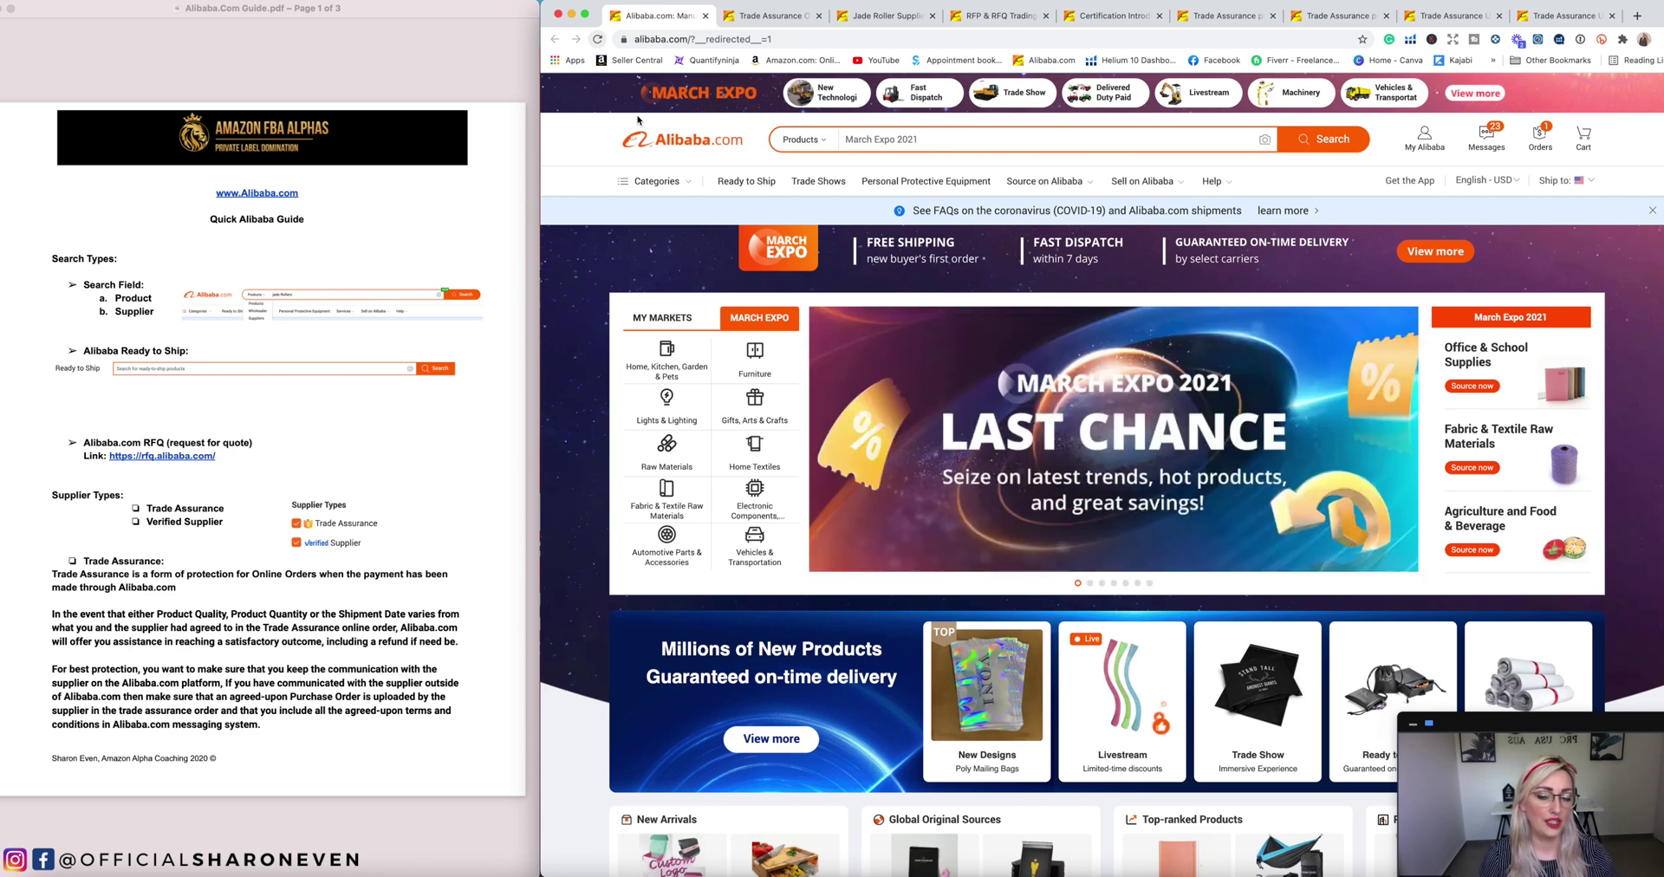
Step: Look over the homepage sections down to the trade services and suppliers by region
{"action": "scroll", "coordinate": [564, 246], "scroll_direction": "down", "scroll_amount": 5}
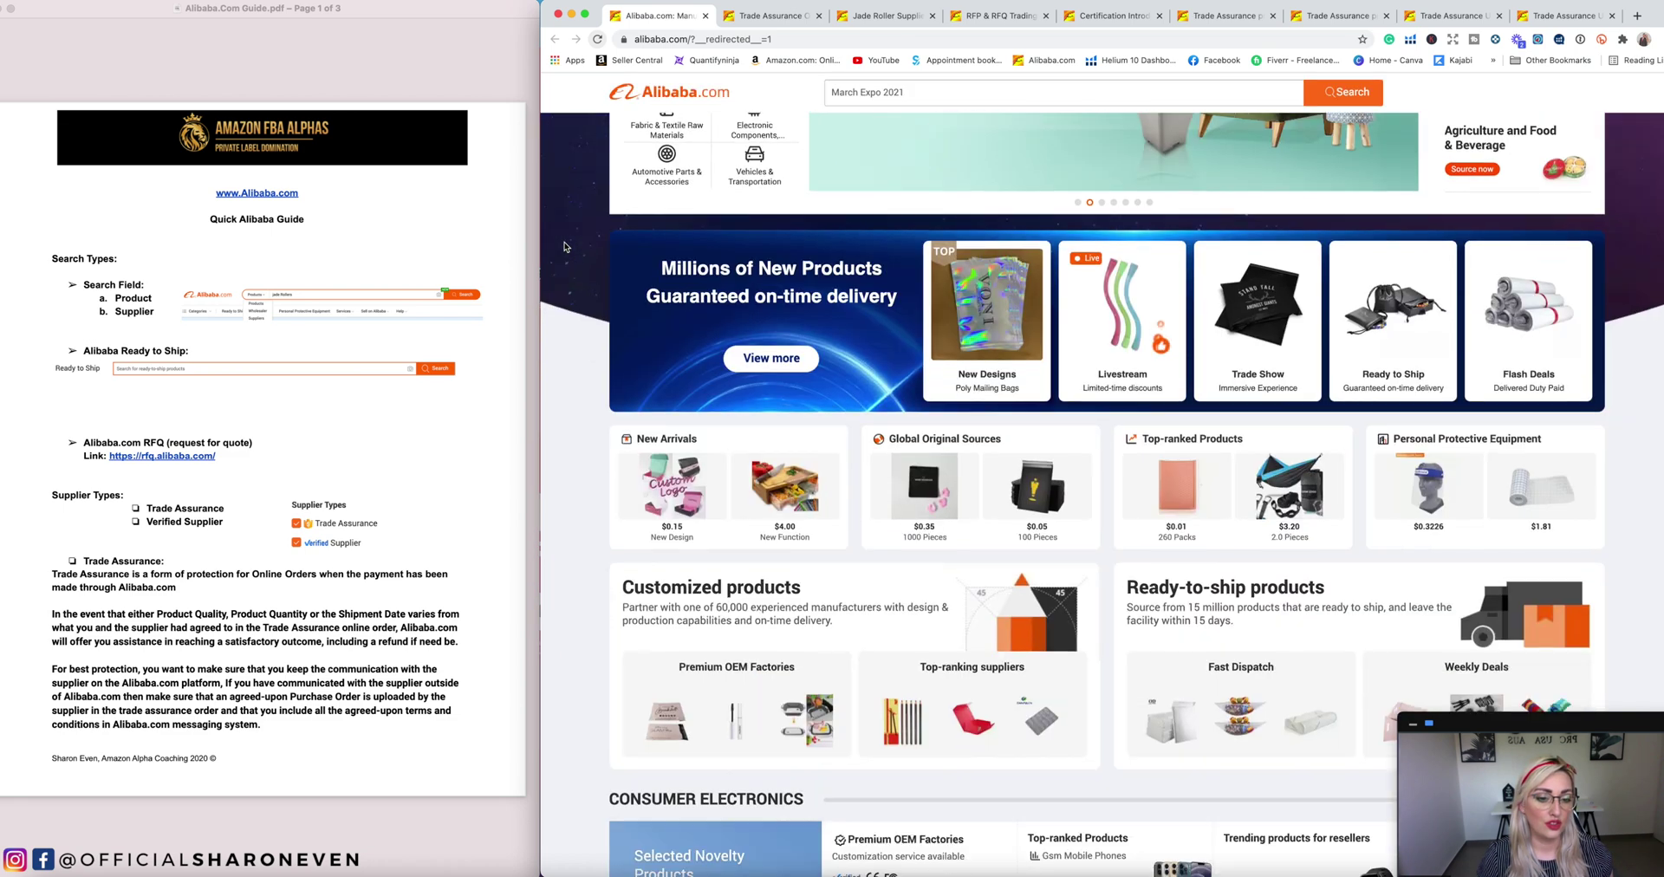
{"action": "scroll", "coordinate": [565, 246], "scroll_direction": "down", "scroll_amount": 10}
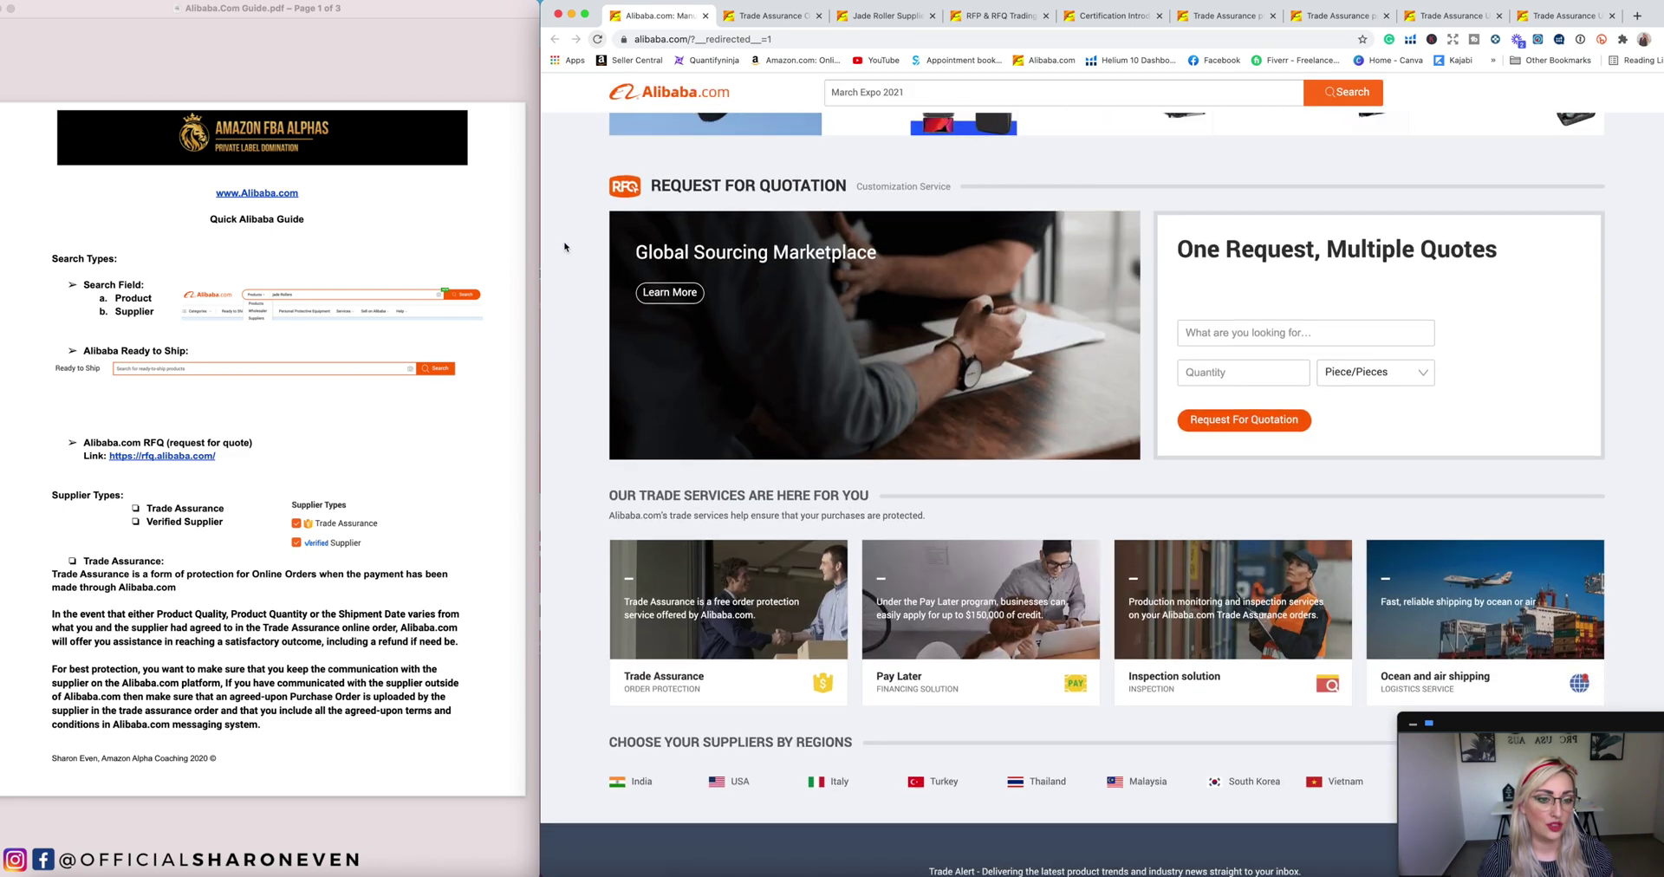
{"action": "scroll", "coordinate": [564, 247], "scroll_direction": "up", "scroll_amount": 15}
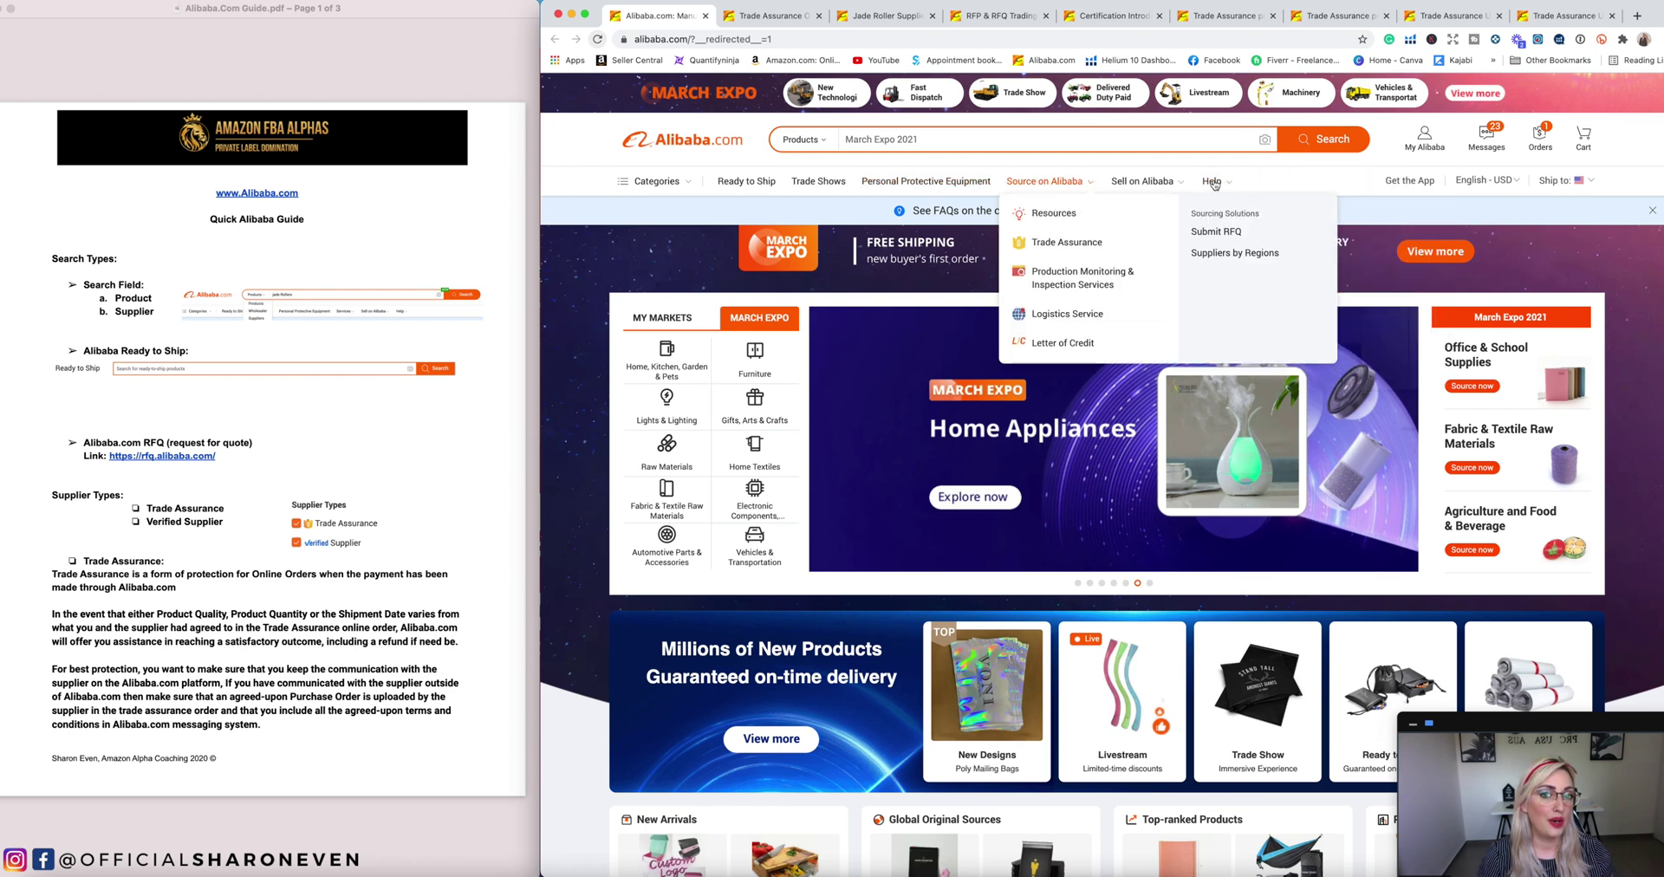
{"action": "left_click", "coordinate": [860, 139]}
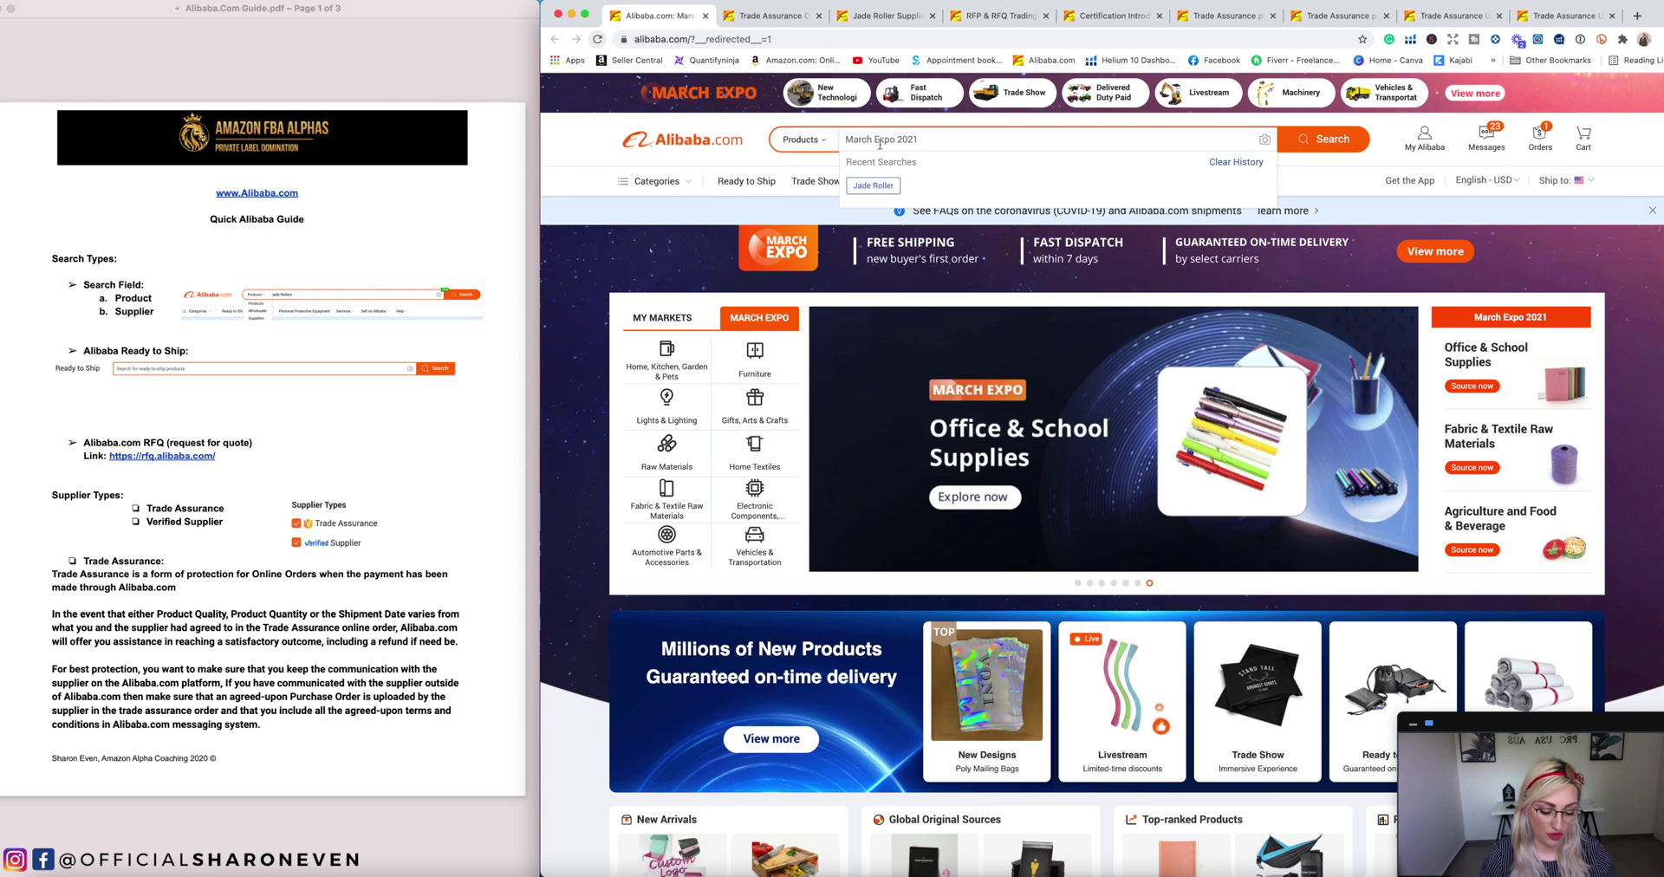
{"action": "type", "text": "J"}
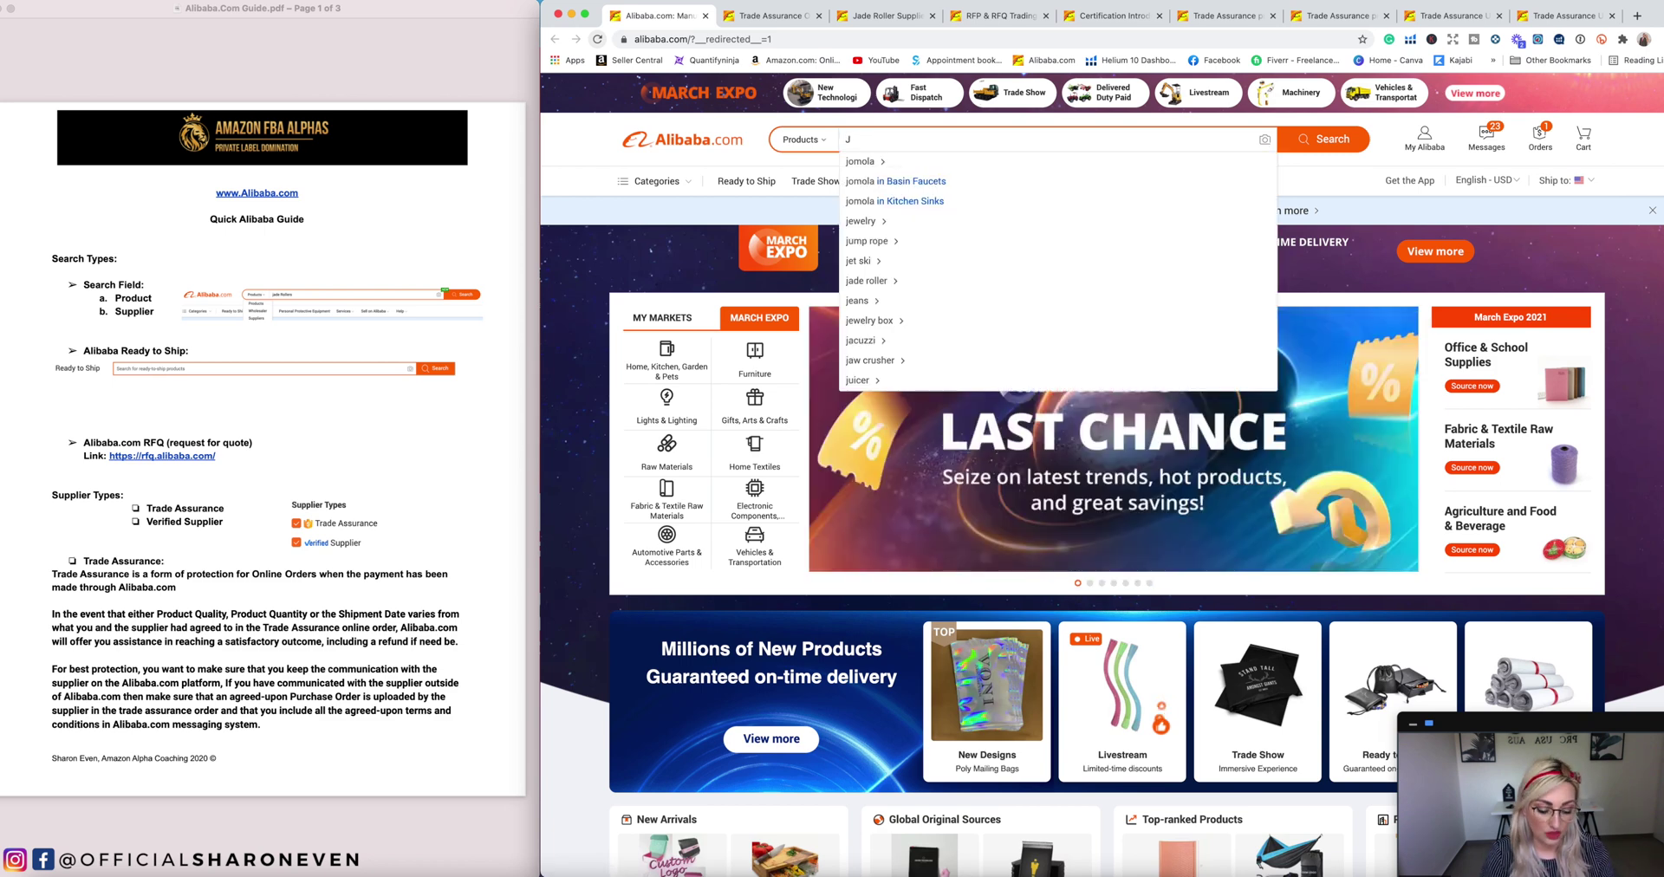
{"action": "type", "text": "ade Roller"}
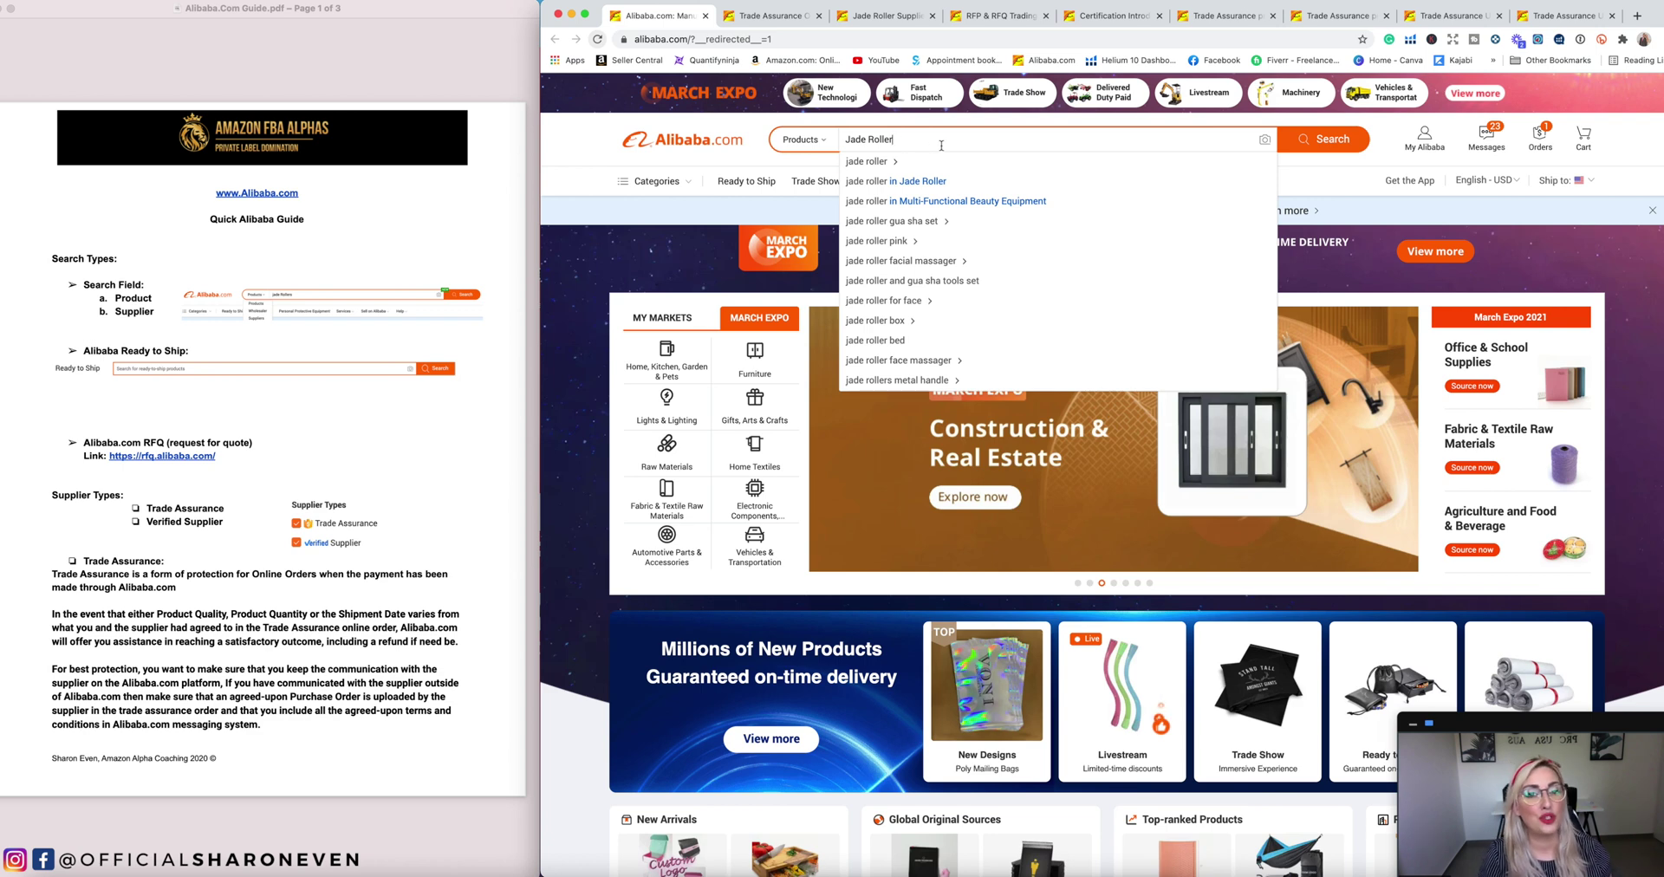
{"action": "left_click_drag", "start_coordinate": [907, 139], "coordinate": [852, 136]}
{"action": "key", "text": "BackSpace"}
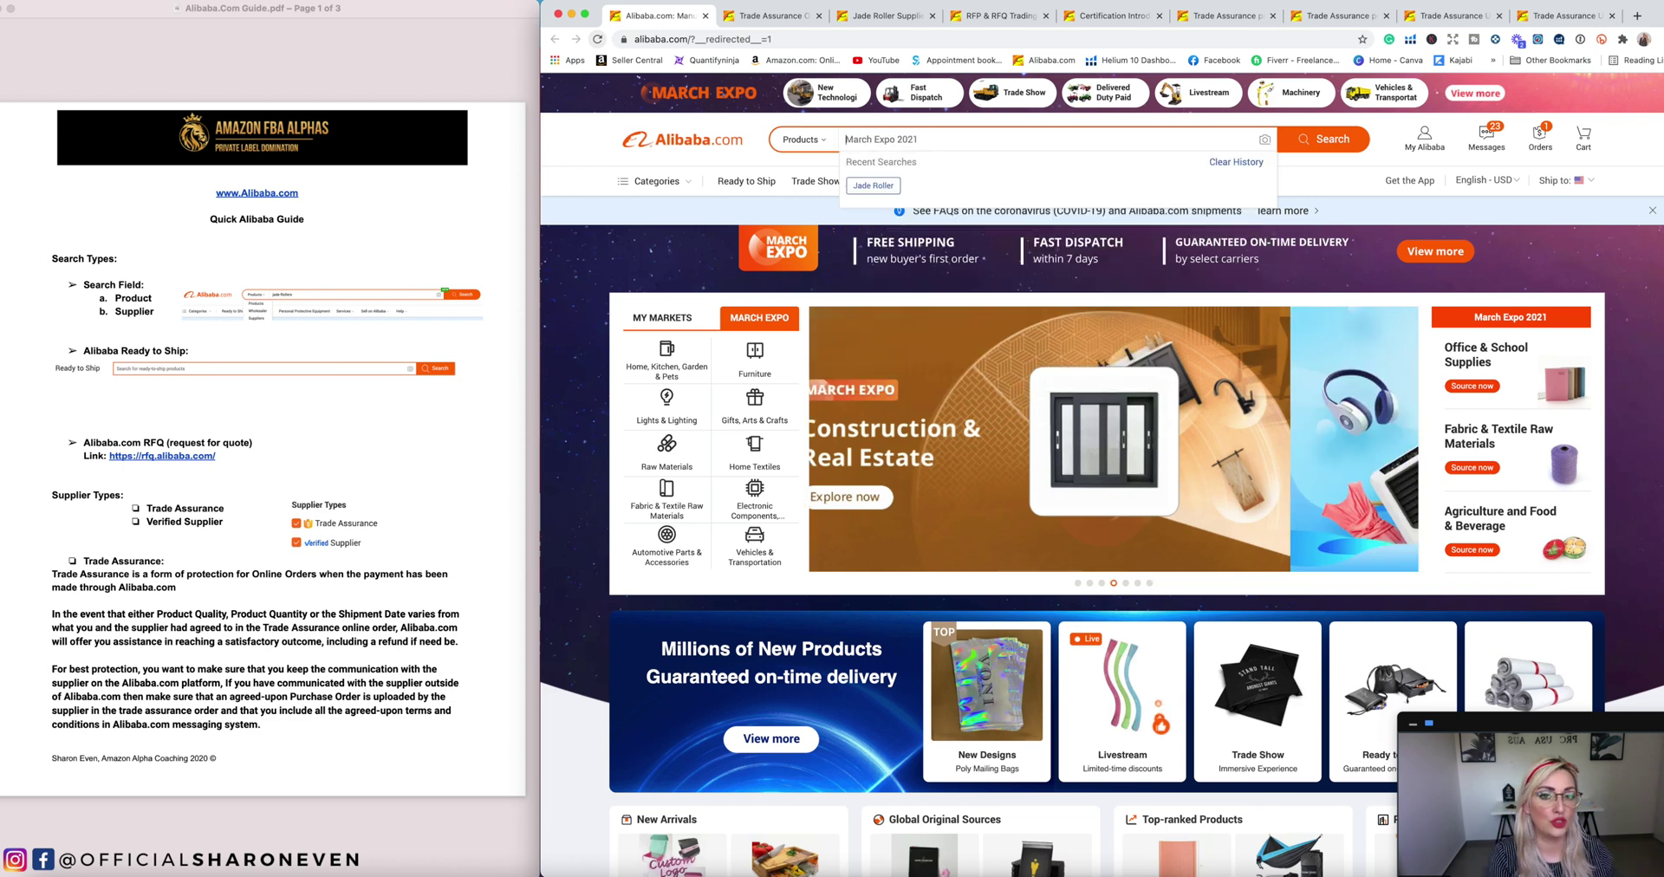
{"action": "left_click", "coordinate": [951, 138]}
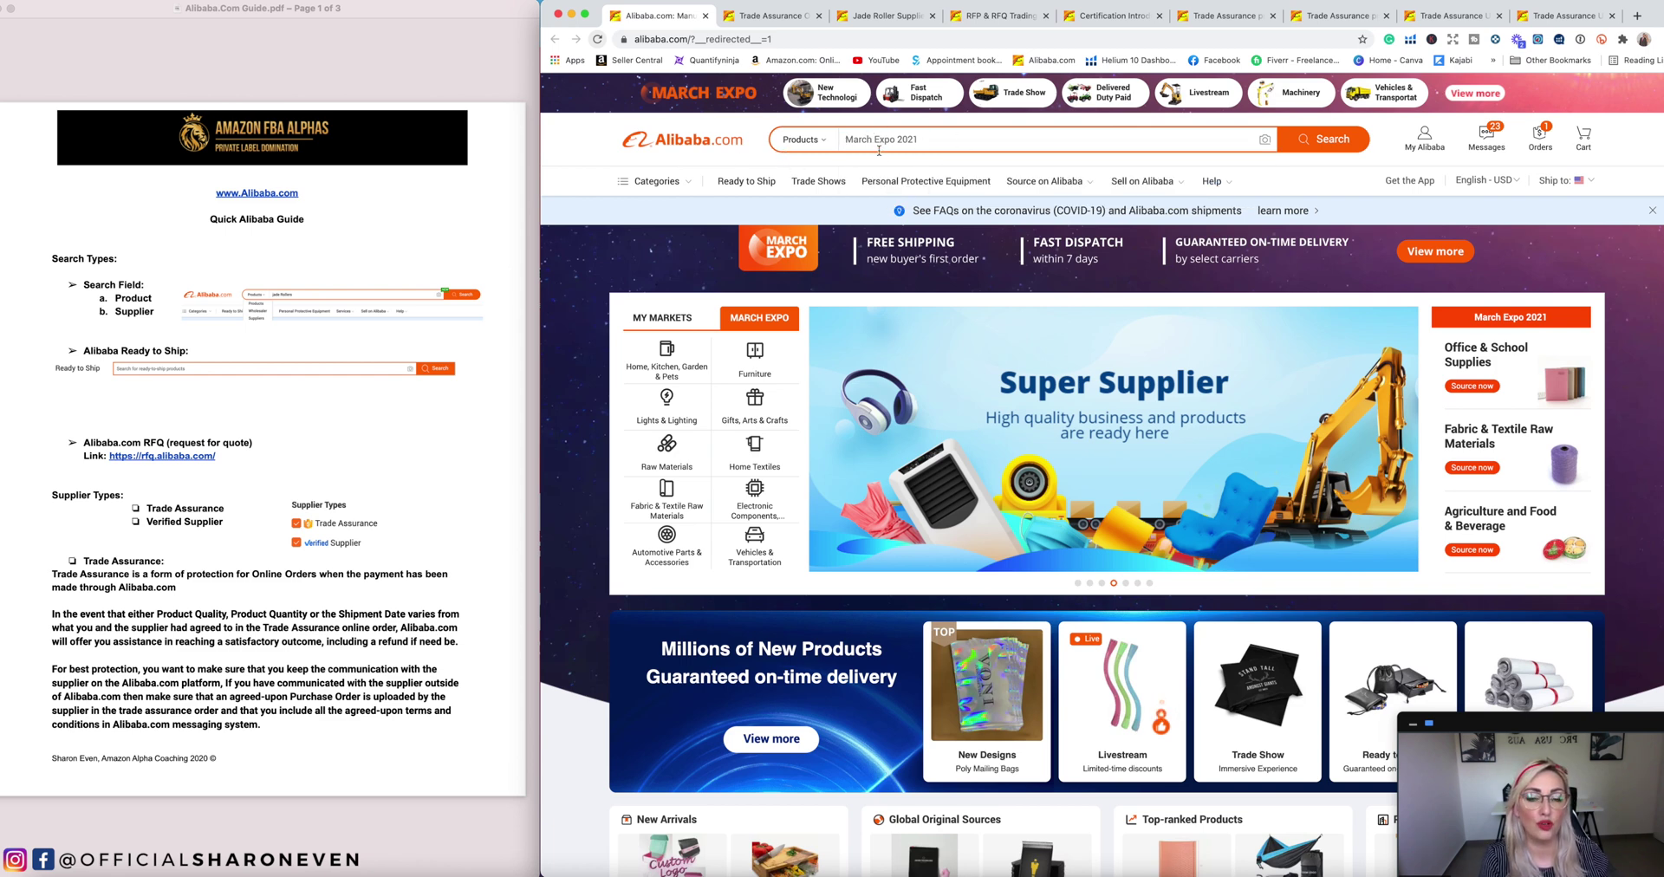
Step: Highlight the Alibaba Ready to Ship heading in the PDF guide, and view the Ready to Ship page before closing it
{"action": "left_click", "coordinate": [188, 354]}
{"action": "left_click_drag", "start_coordinate": [188, 354], "coordinate": [80, 354]}
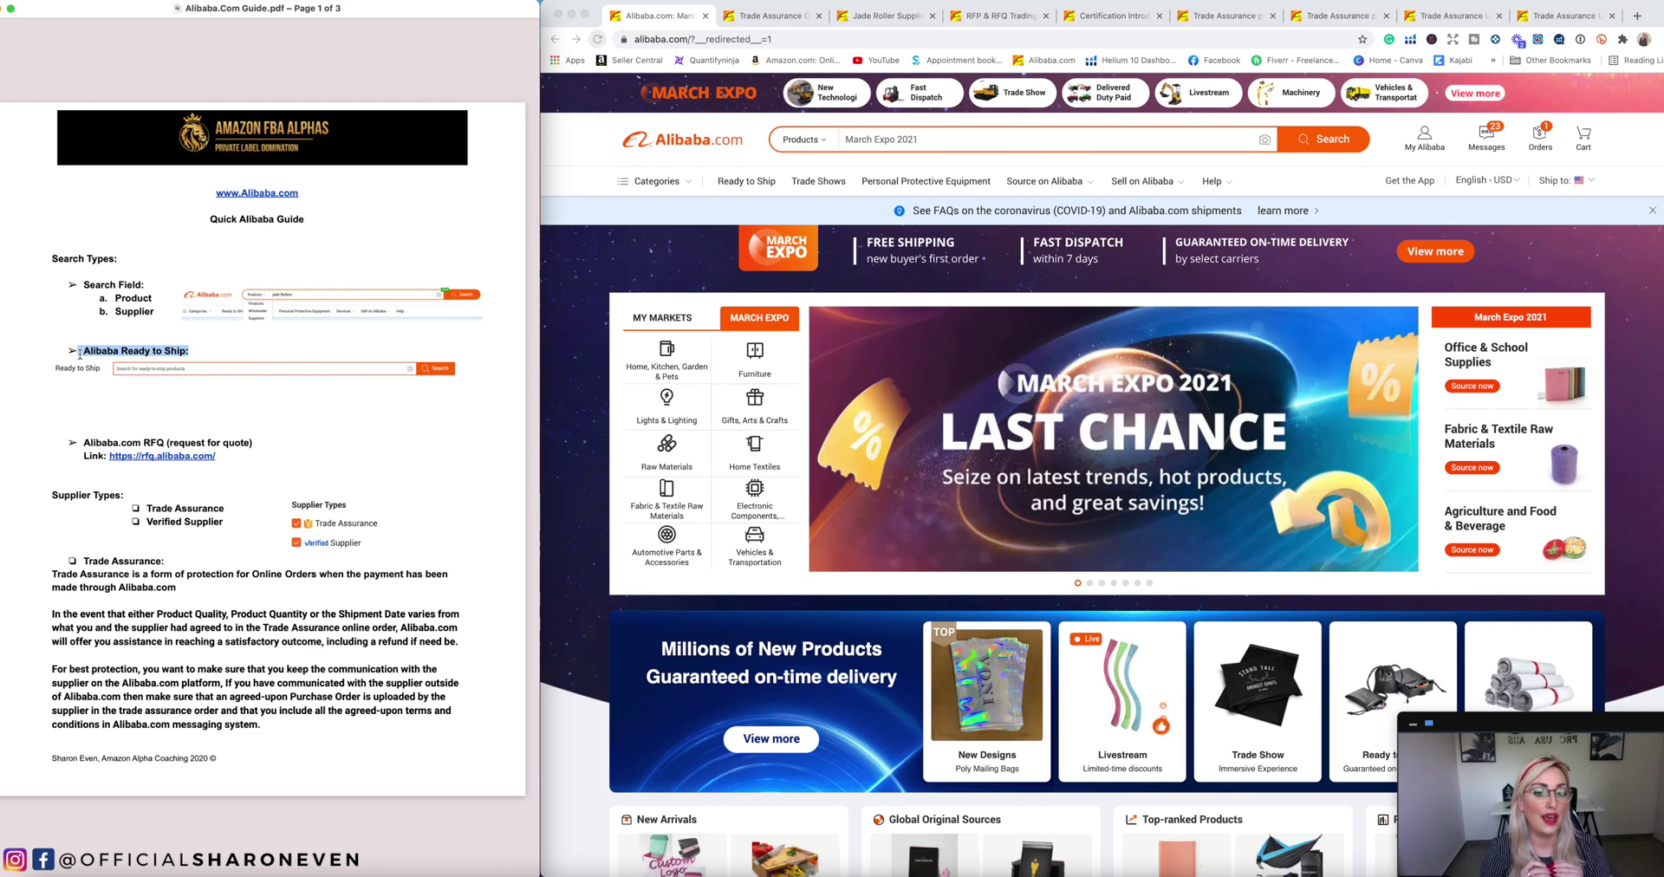
{"action": "left_click", "coordinate": [677, 108]}
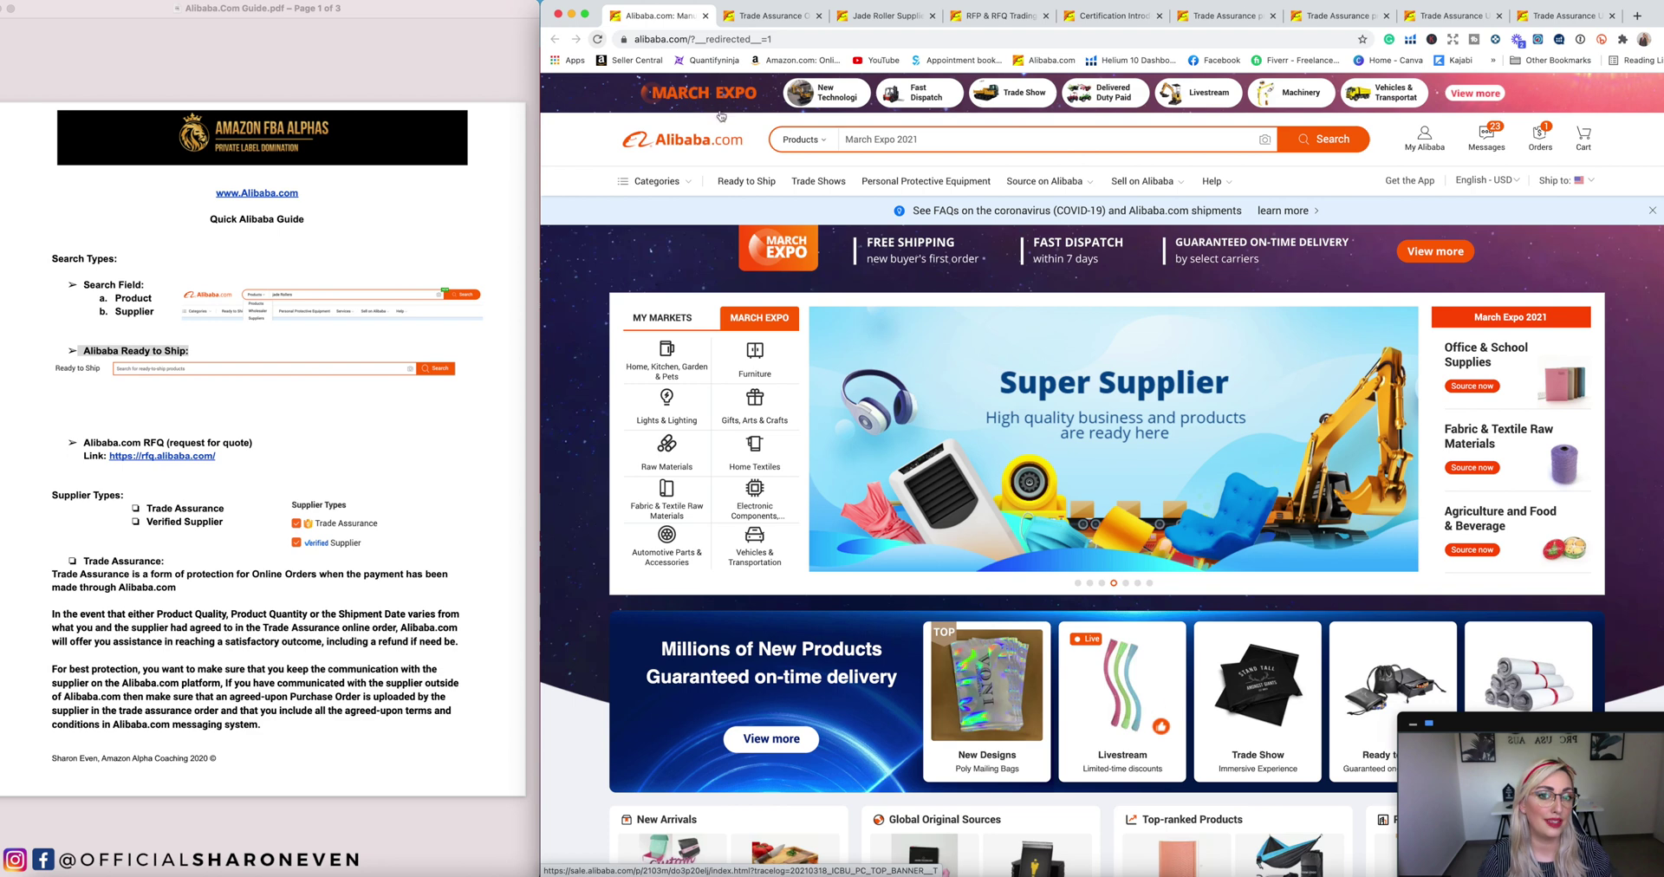
{"action": "left_click", "coordinate": [745, 183]}
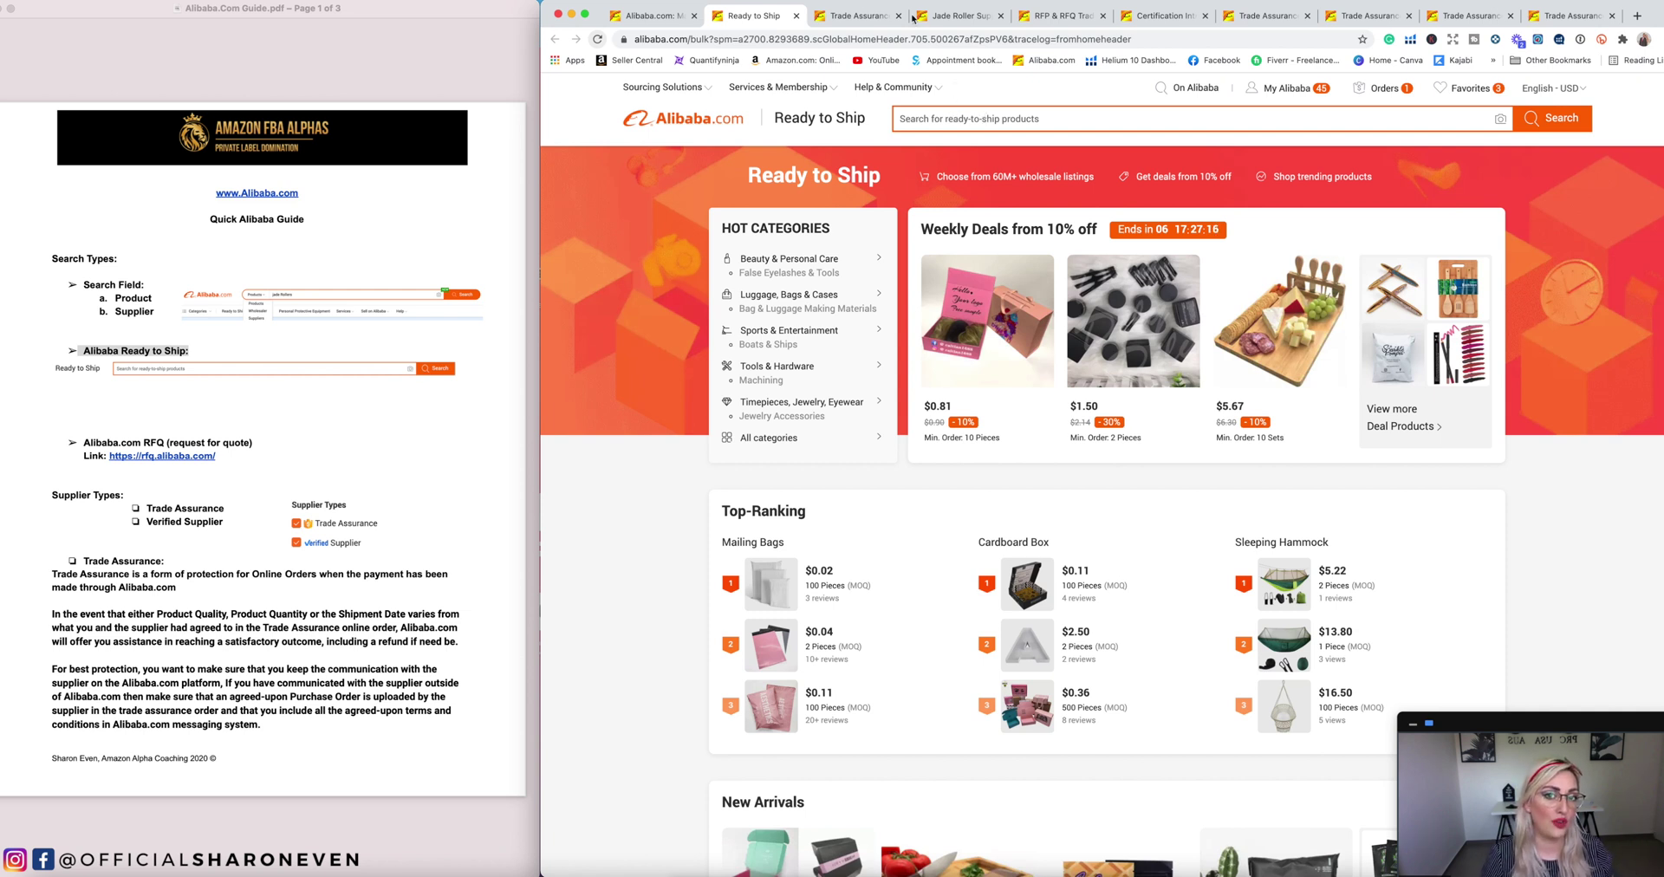
{"action": "left_click", "coordinate": [796, 16]}
Step: Switch to the already open rfq.alibaba.com page and move its tab directly after the Alibaba homepage tab
{"action": "left_click", "coordinate": [85, 449]}
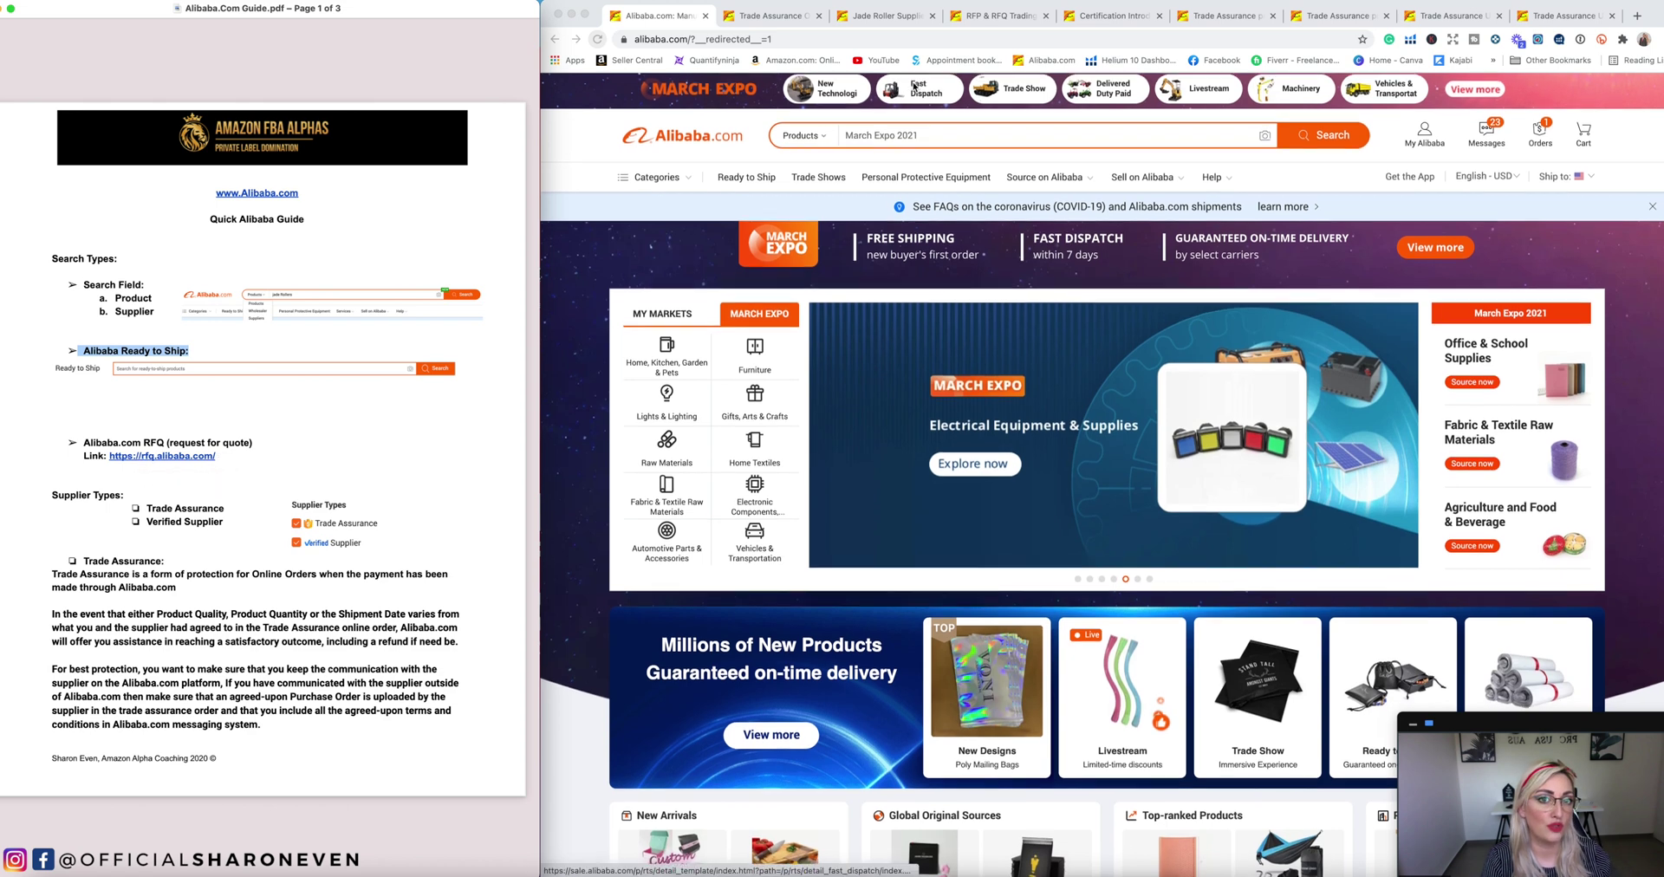
{"action": "left_click", "coordinate": [992, 15]}
{"action": "left_click_drag", "start_coordinate": [993, 16], "coordinate": [786, 16]}
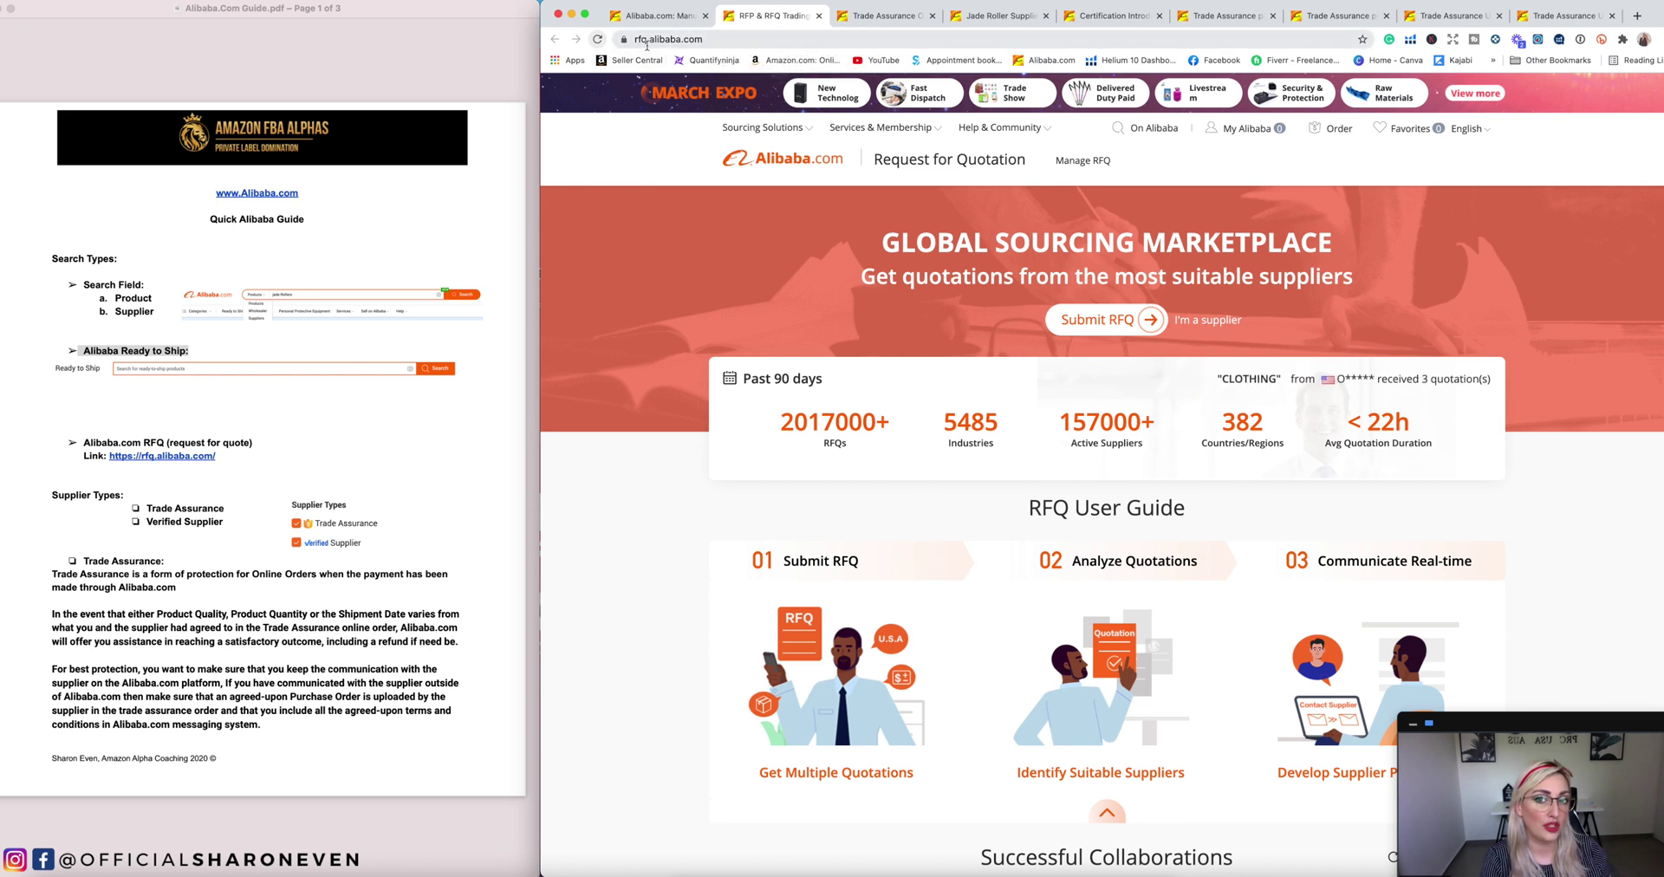
{"action": "left_click", "coordinate": [689, 39]}
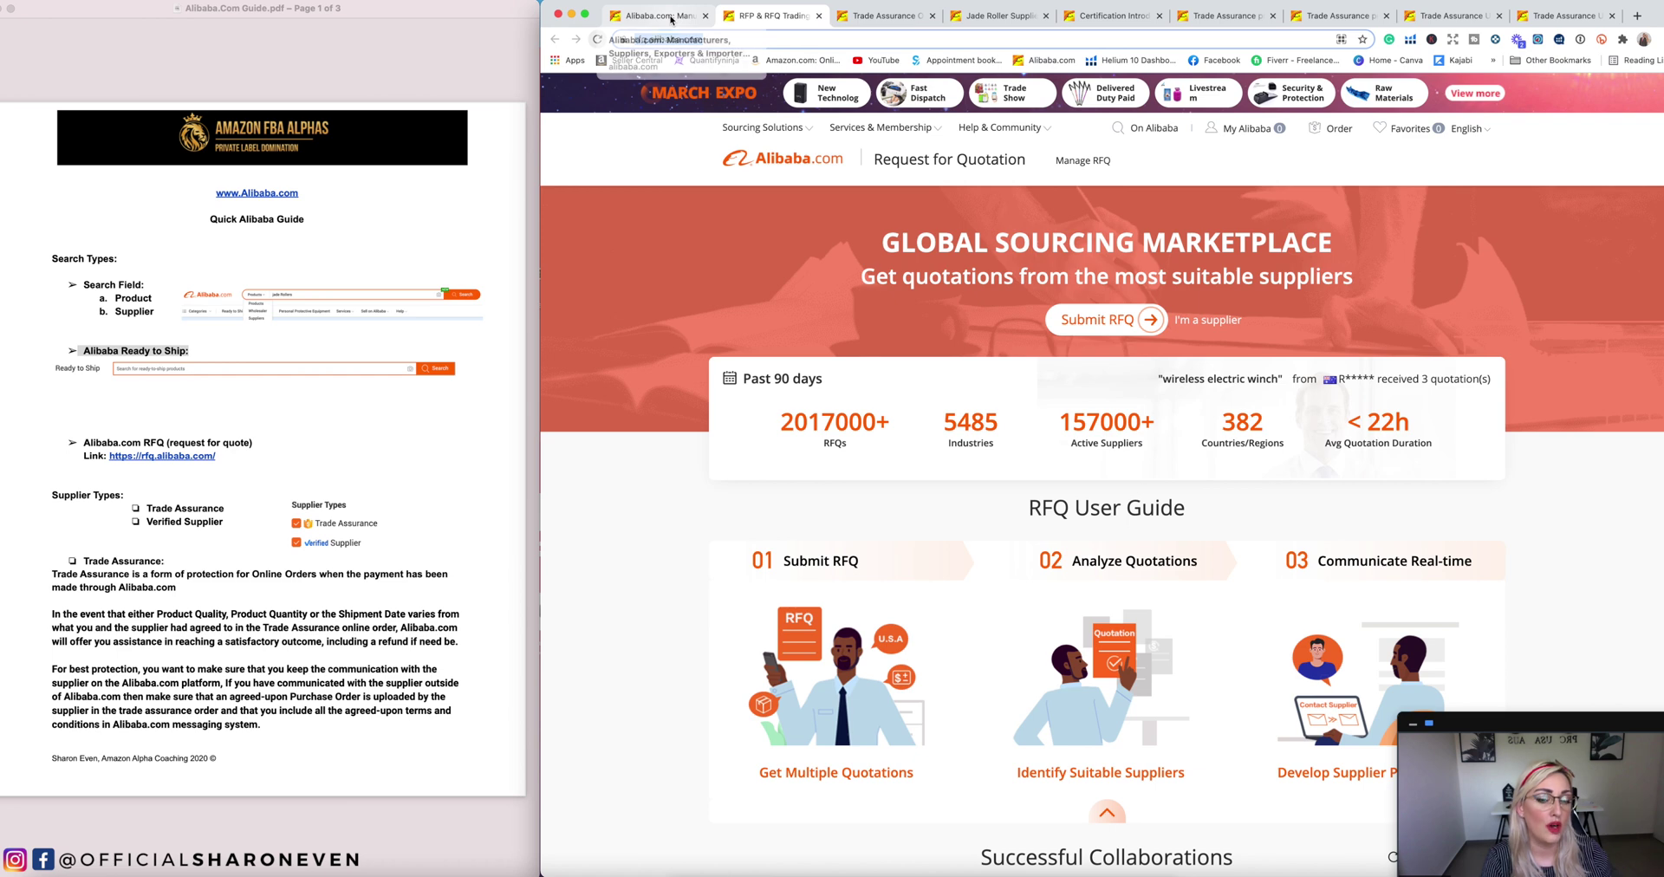
Step: View the homepage's Request for Quotation section, and open a new RFQ submission form from the rfq.alibaba.com page
{"action": "left_click", "coordinate": [659, 16]}
{"action": "scroll", "coordinate": [747, 428], "scroll_direction": "down", "scroll_amount": 10}
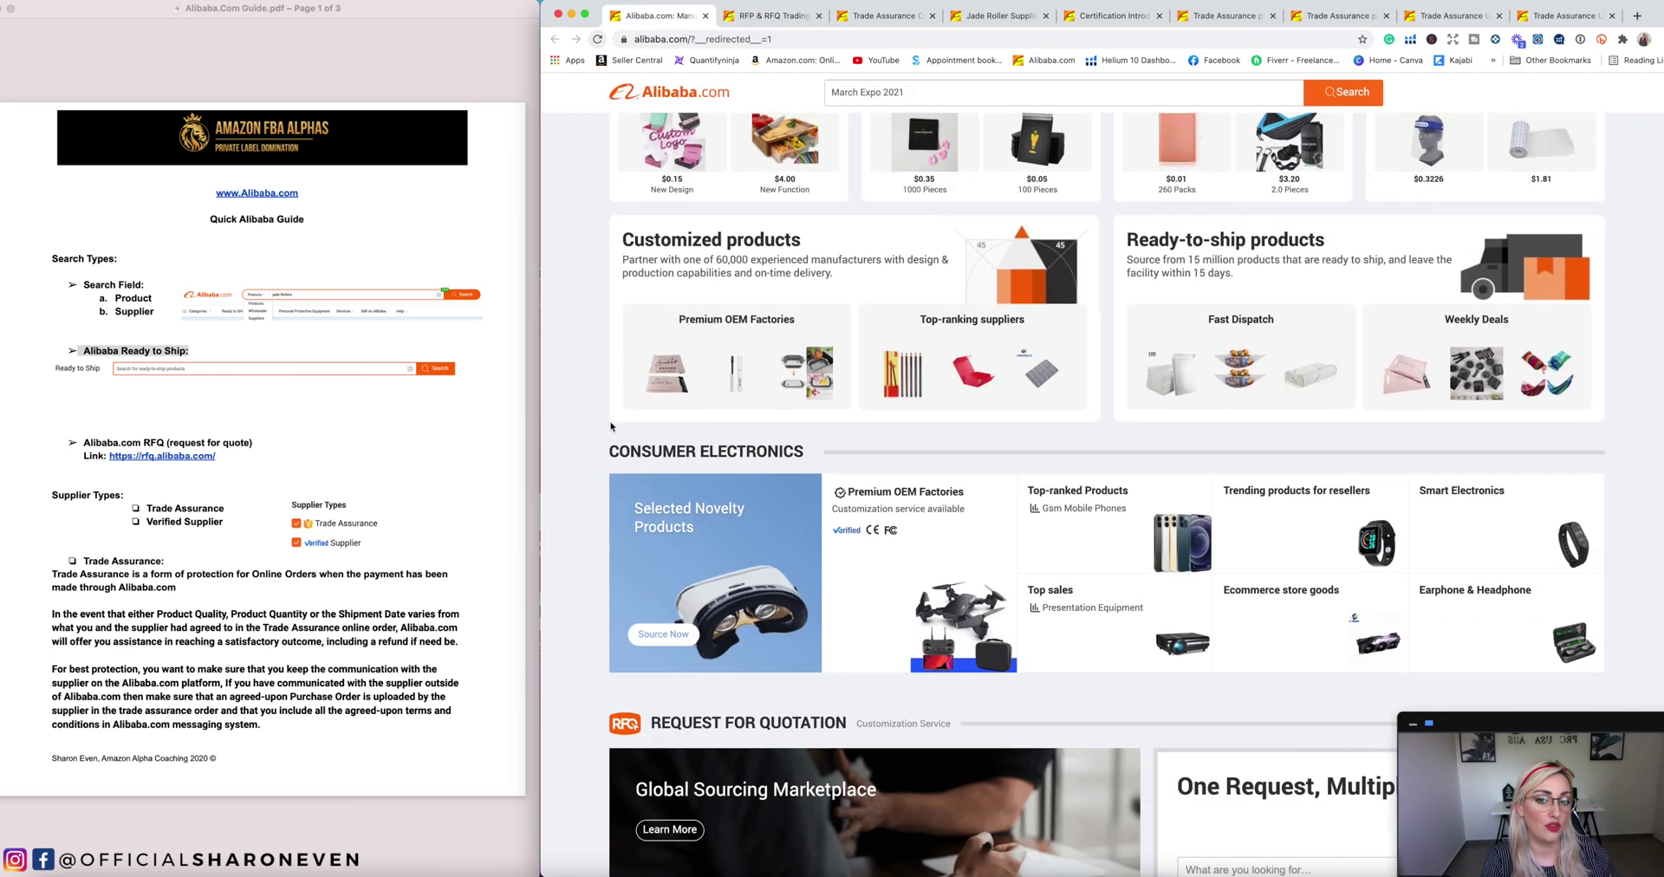
{"action": "scroll", "coordinate": [611, 427], "scroll_direction": "down", "scroll_amount": 4}
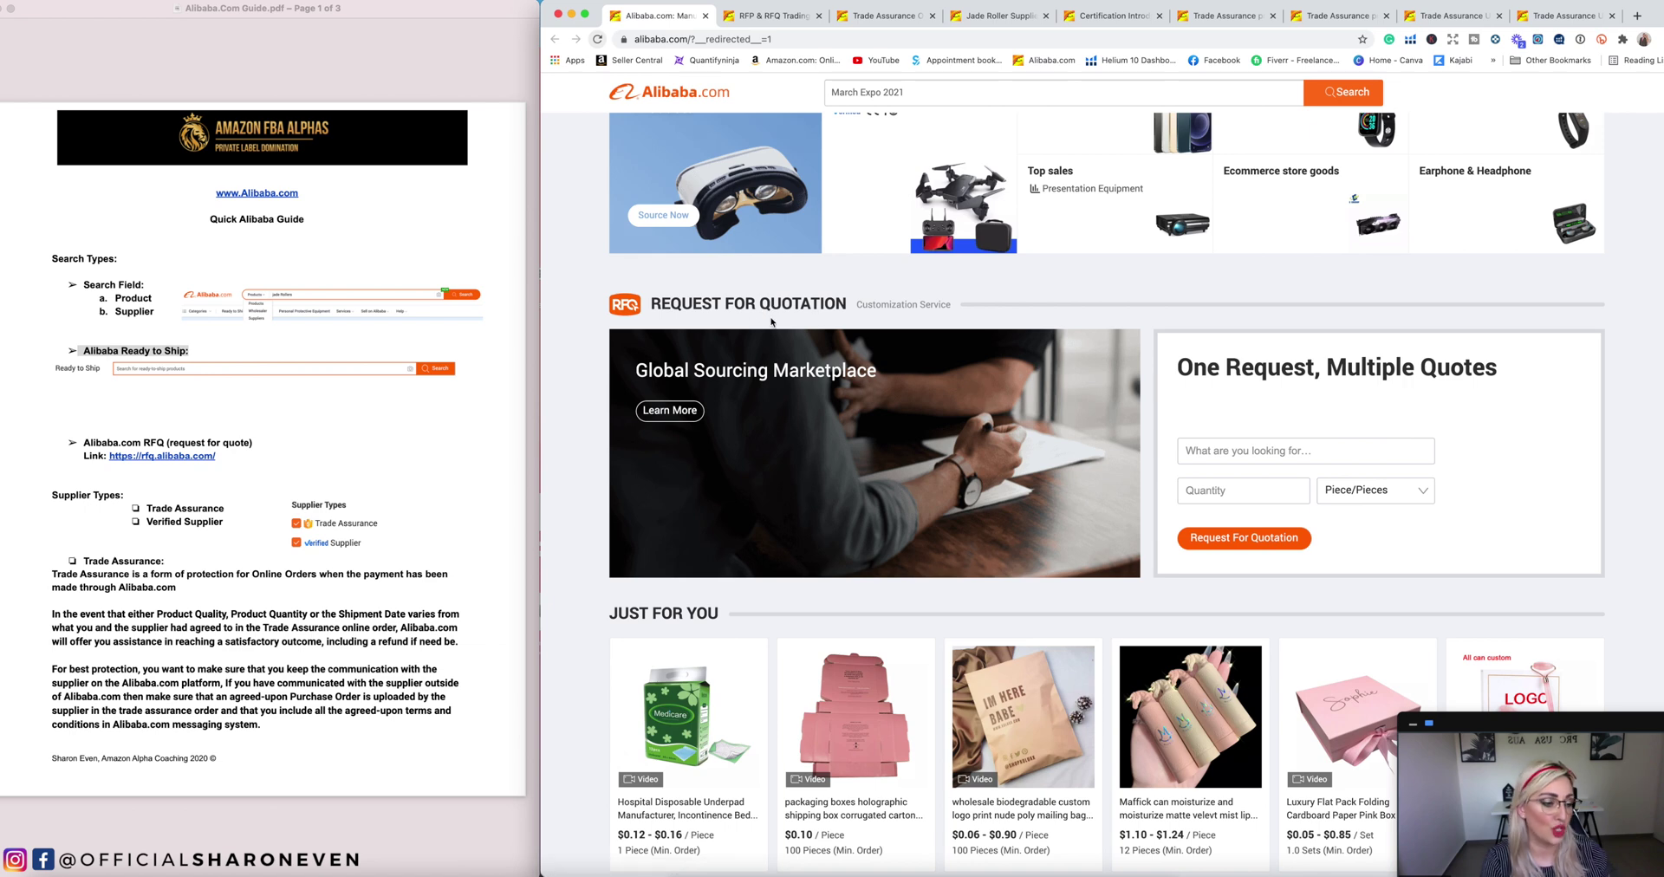
{"action": "left_click", "coordinate": [760, 17]}
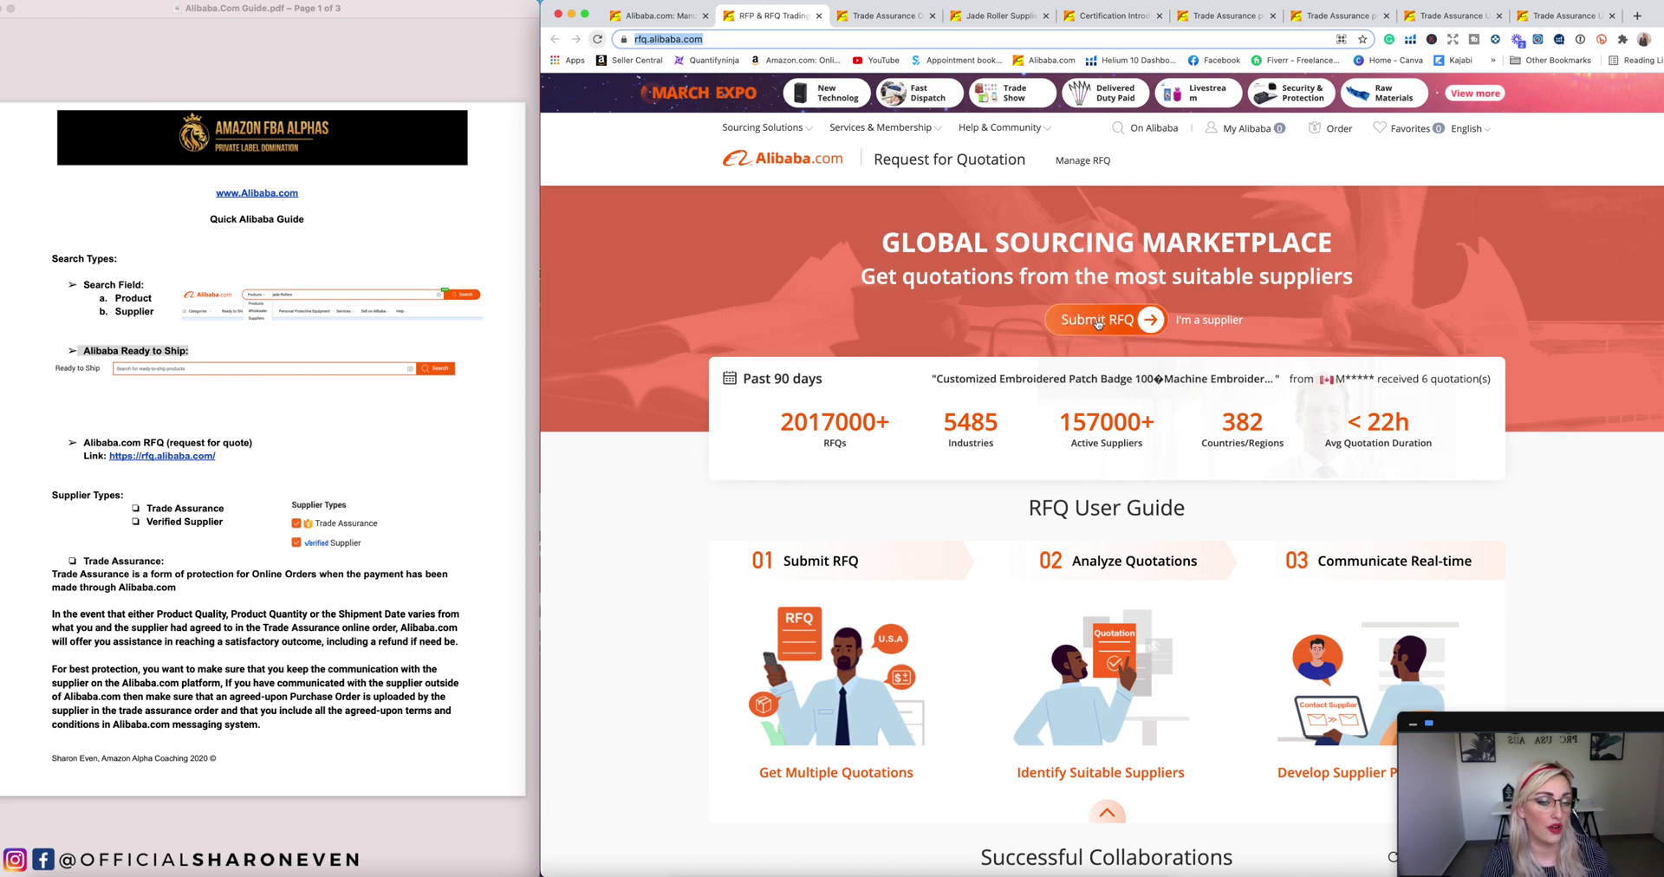
{"action": "left_click", "coordinate": [1097, 324]}
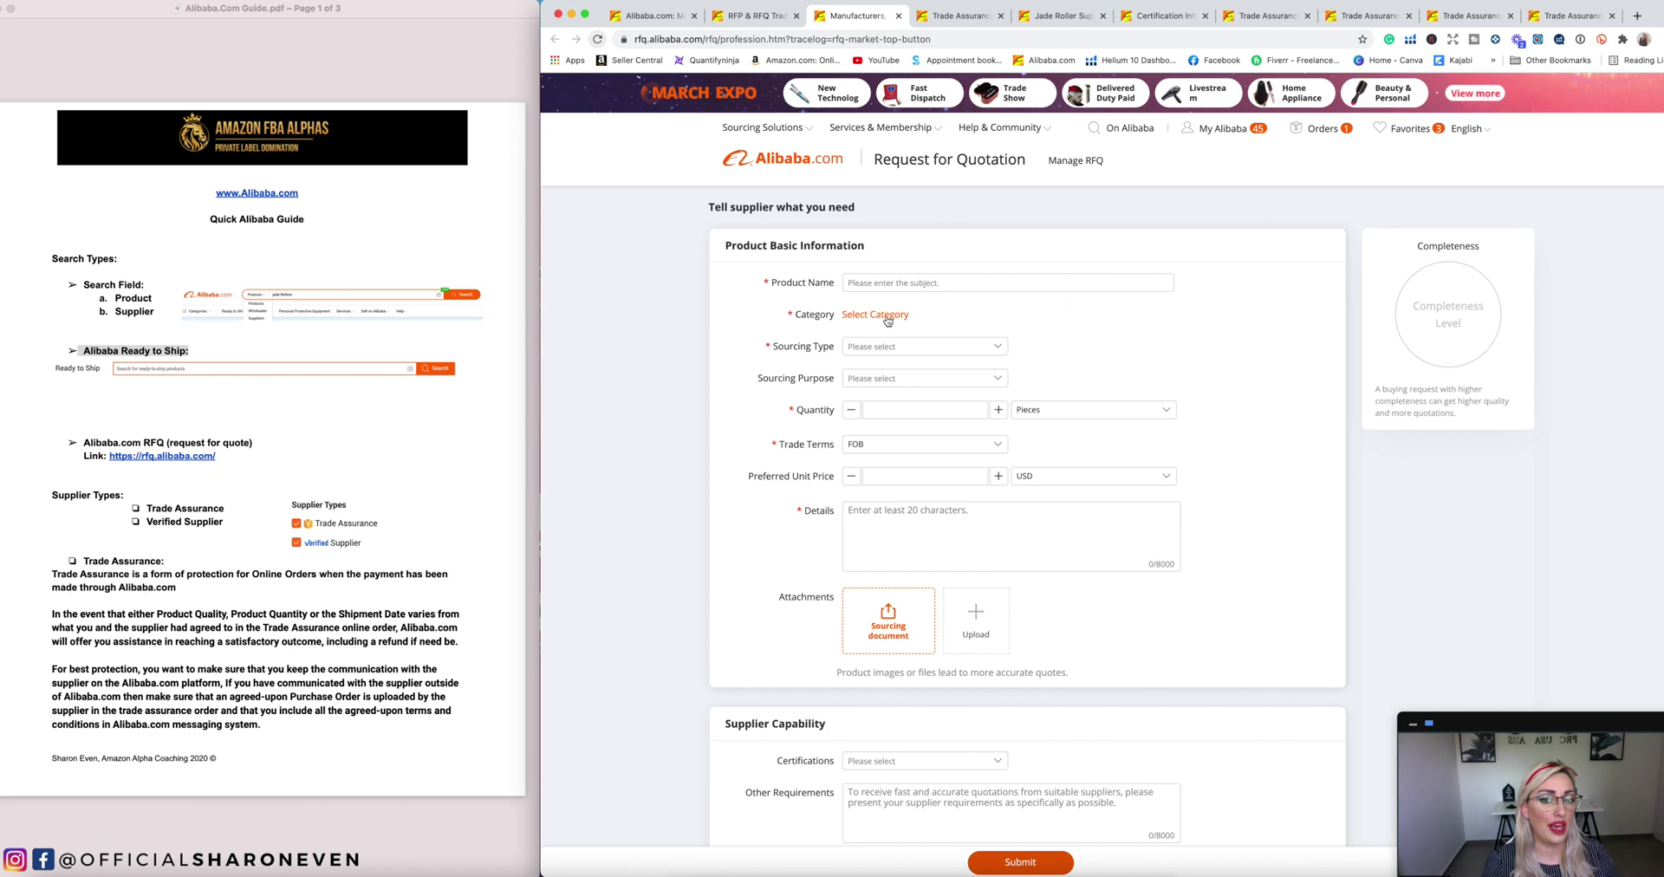
Step: Examine the Sourcing Type and Sourcing Purpose options without choosing any, and place the cursor in the Details field
{"action": "left_click", "coordinate": [997, 351]}
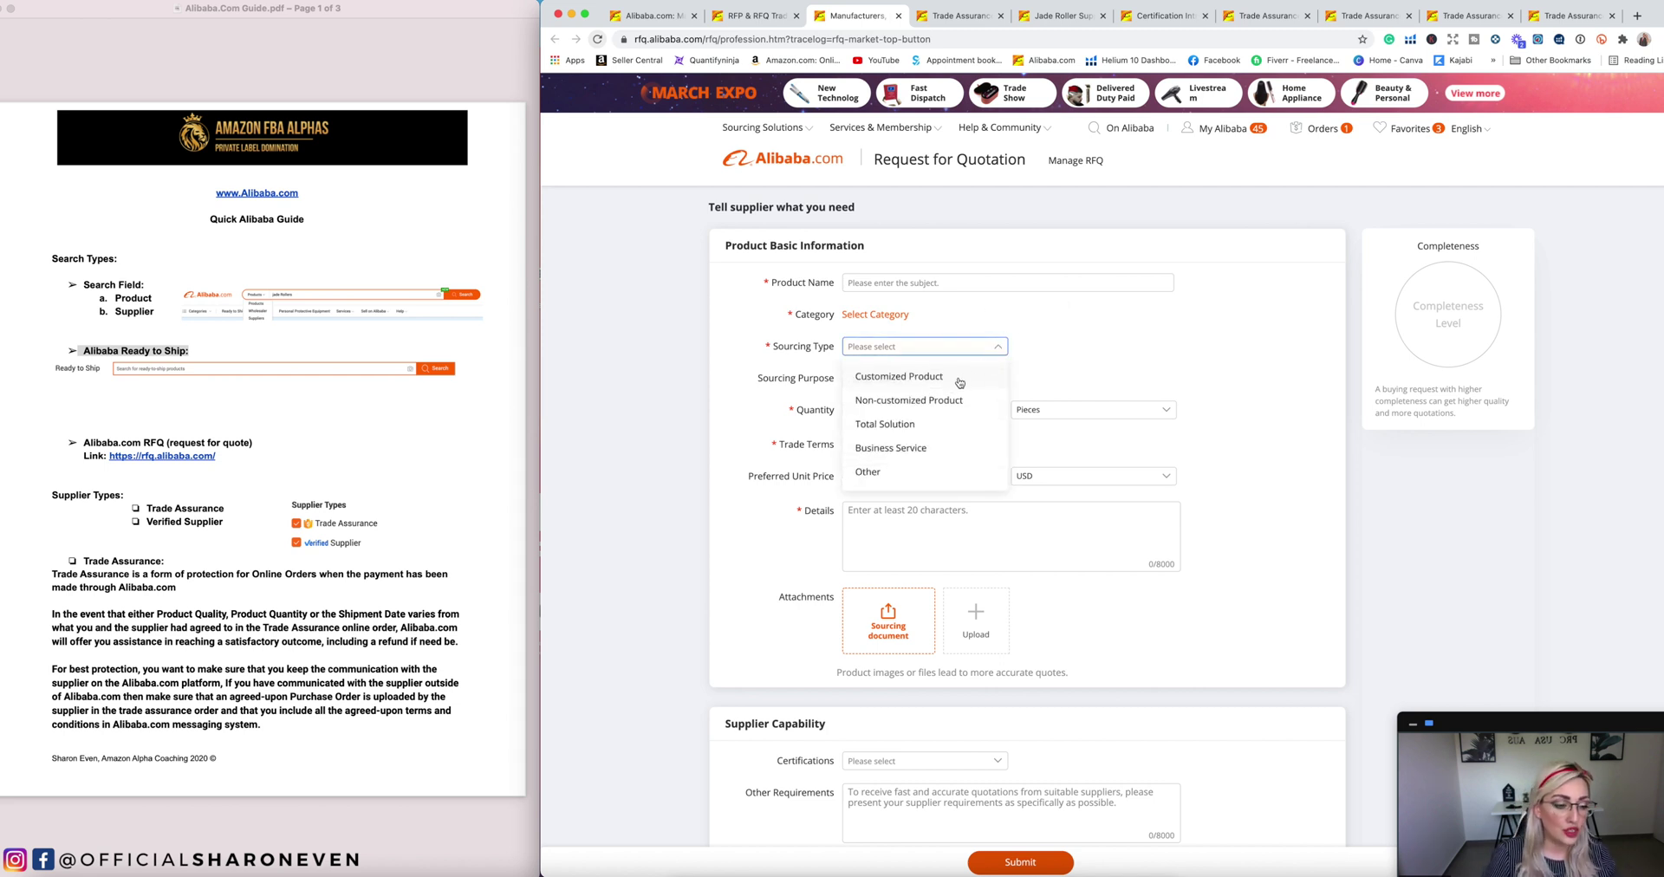
{"action": "left_click", "coordinate": [1113, 371]}
{"action": "left_click", "coordinate": [858, 379]}
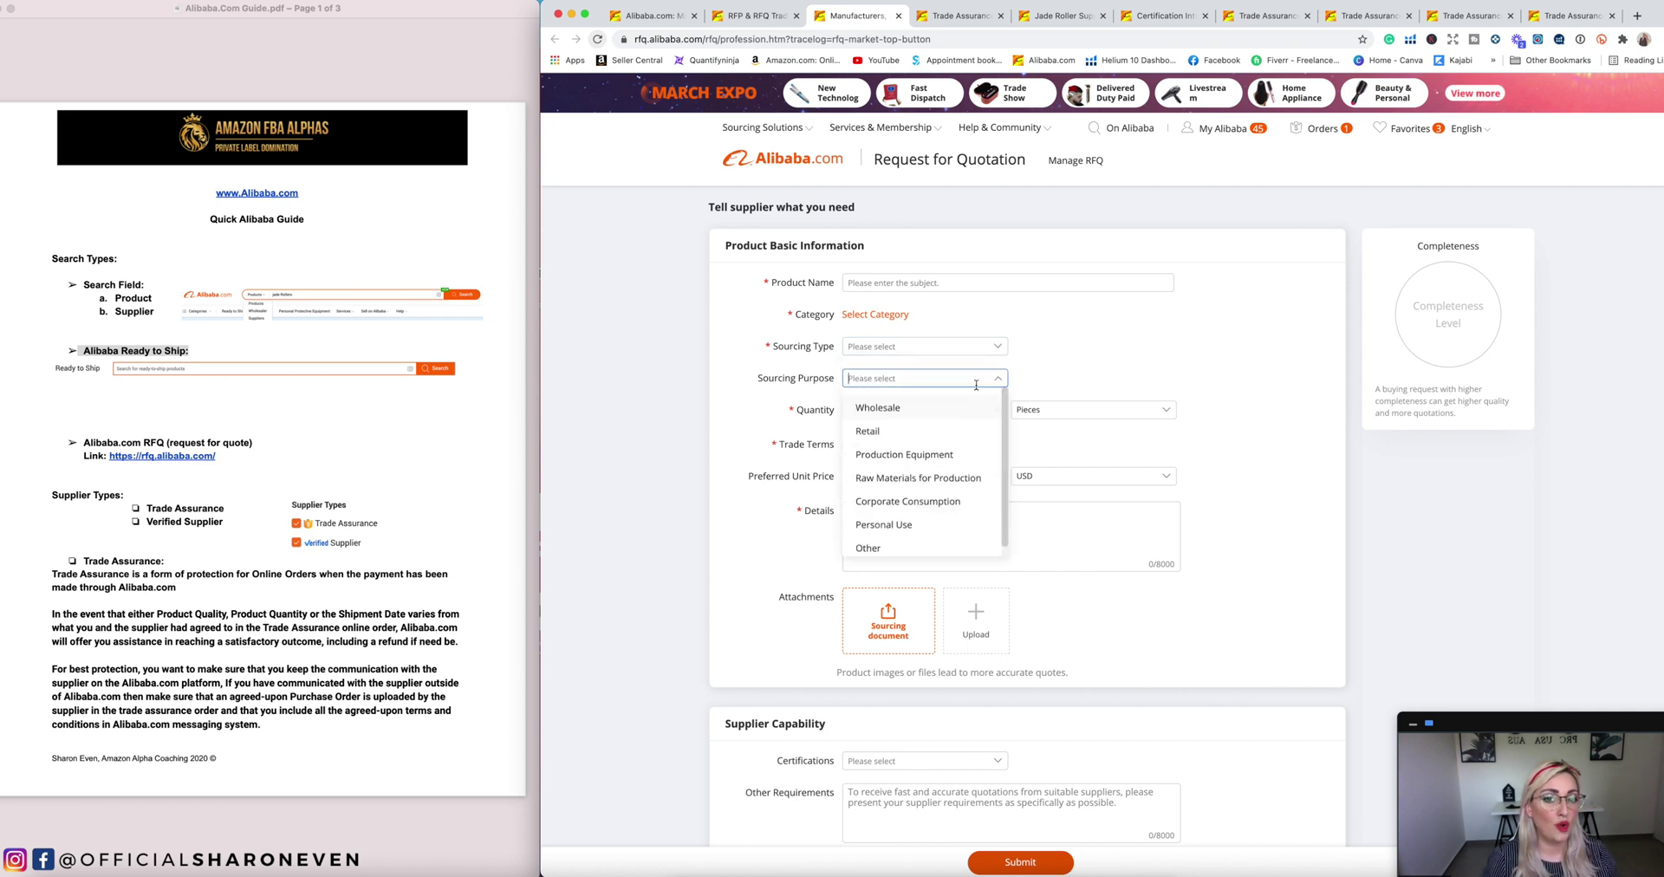
{"action": "scroll", "coordinate": [923, 411], "scroll_direction": "down", "scroll_amount": 1}
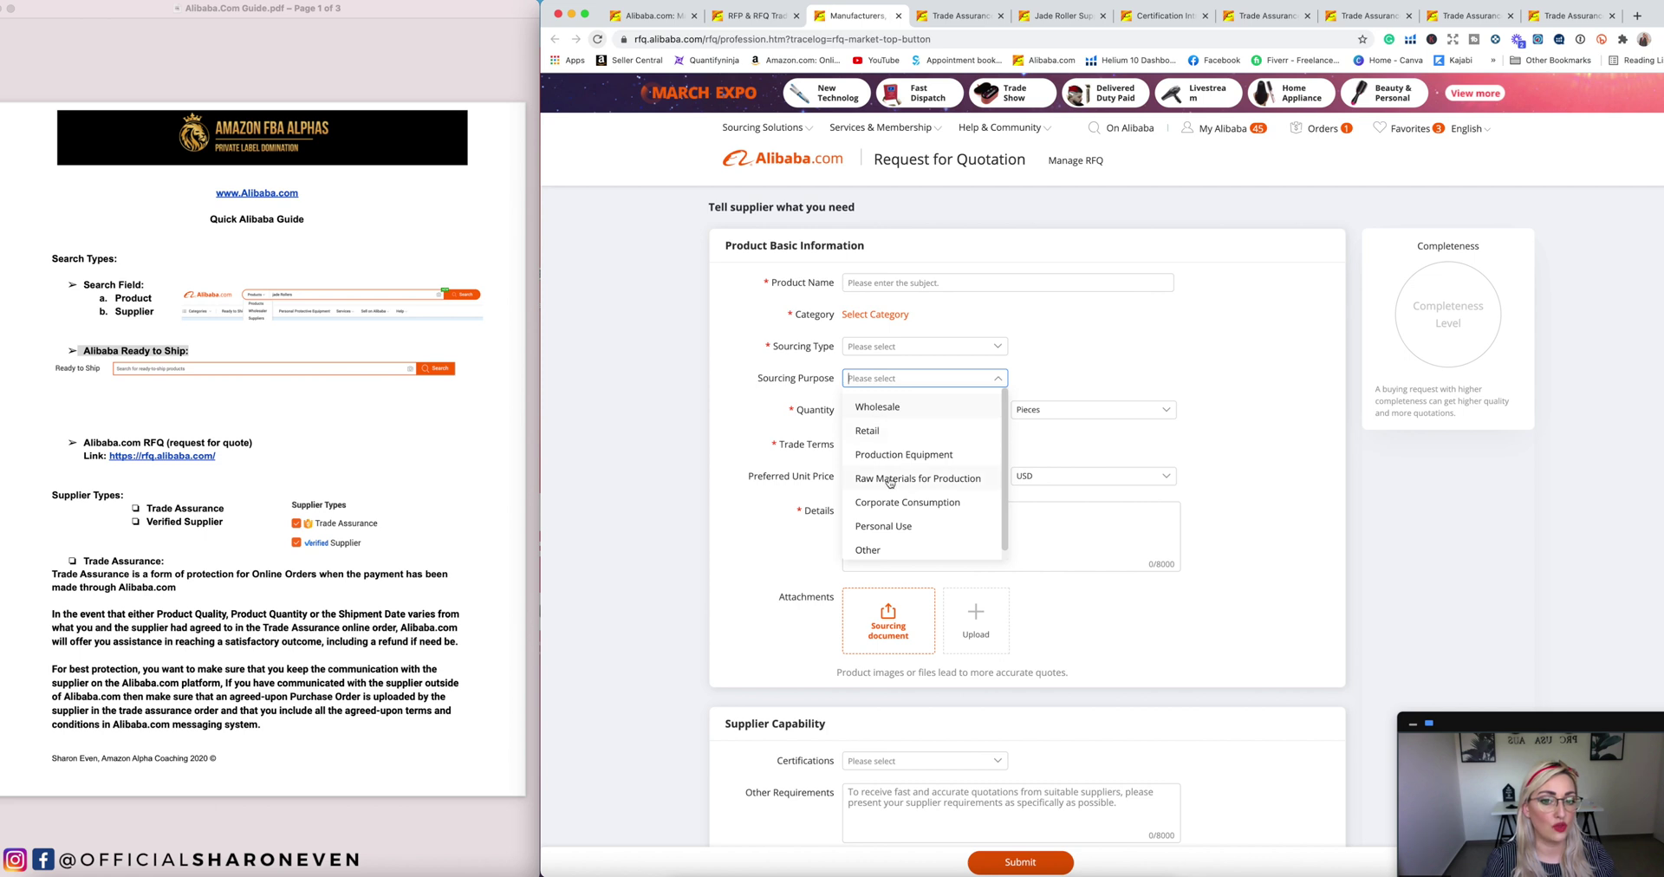
{"action": "left_click", "coordinate": [1118, 340]}
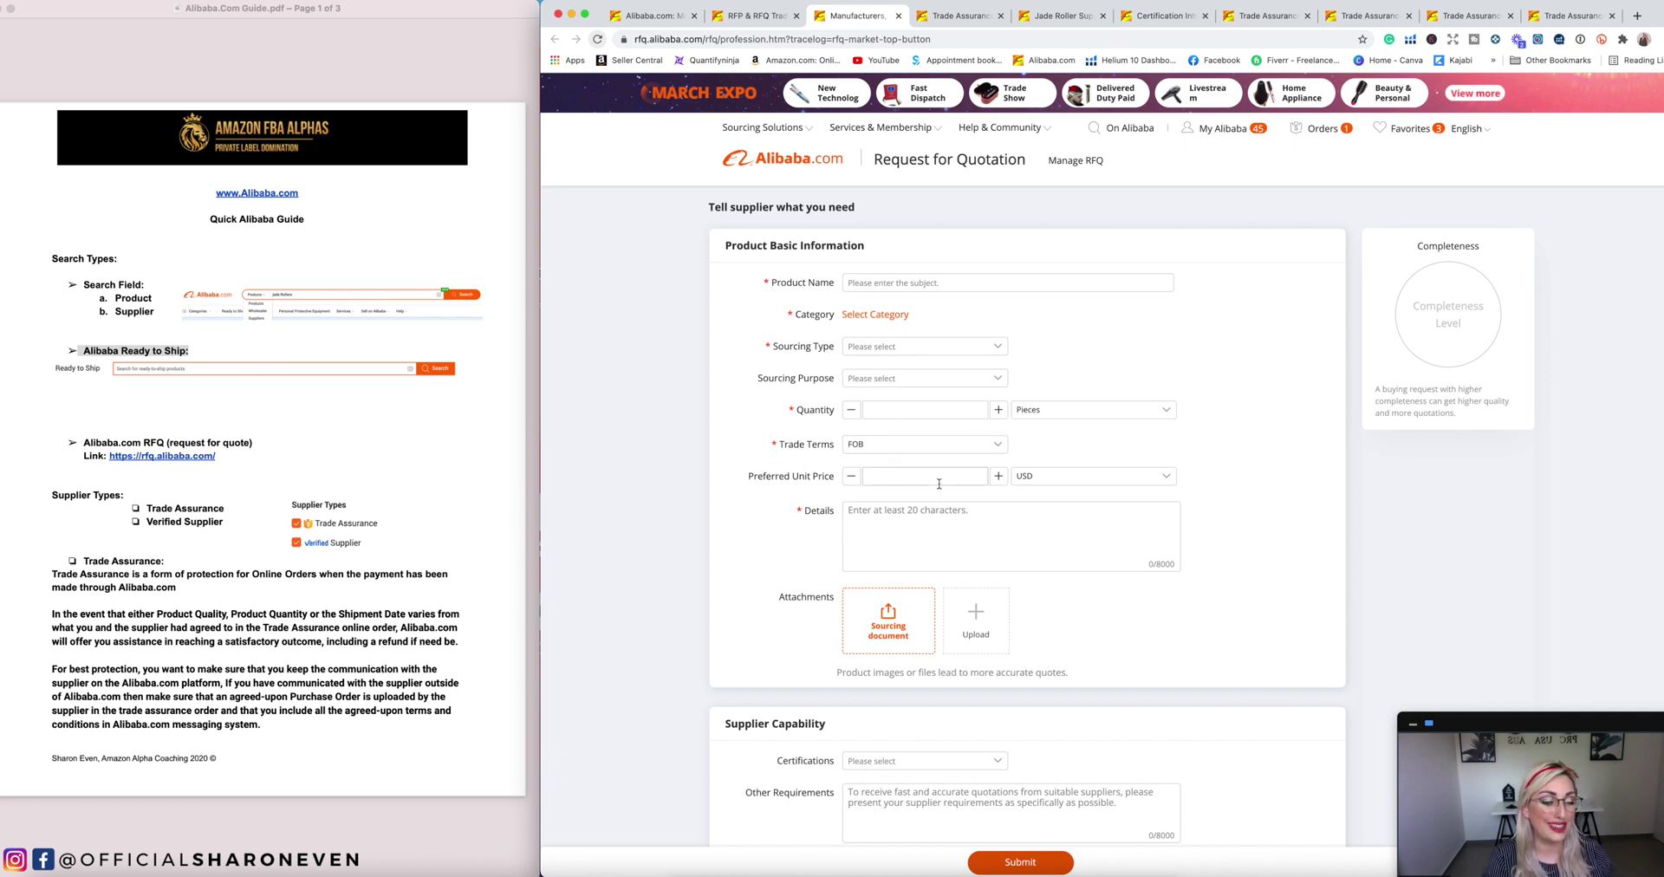
{"action": "left_click", "coordinate": [863, 517]}
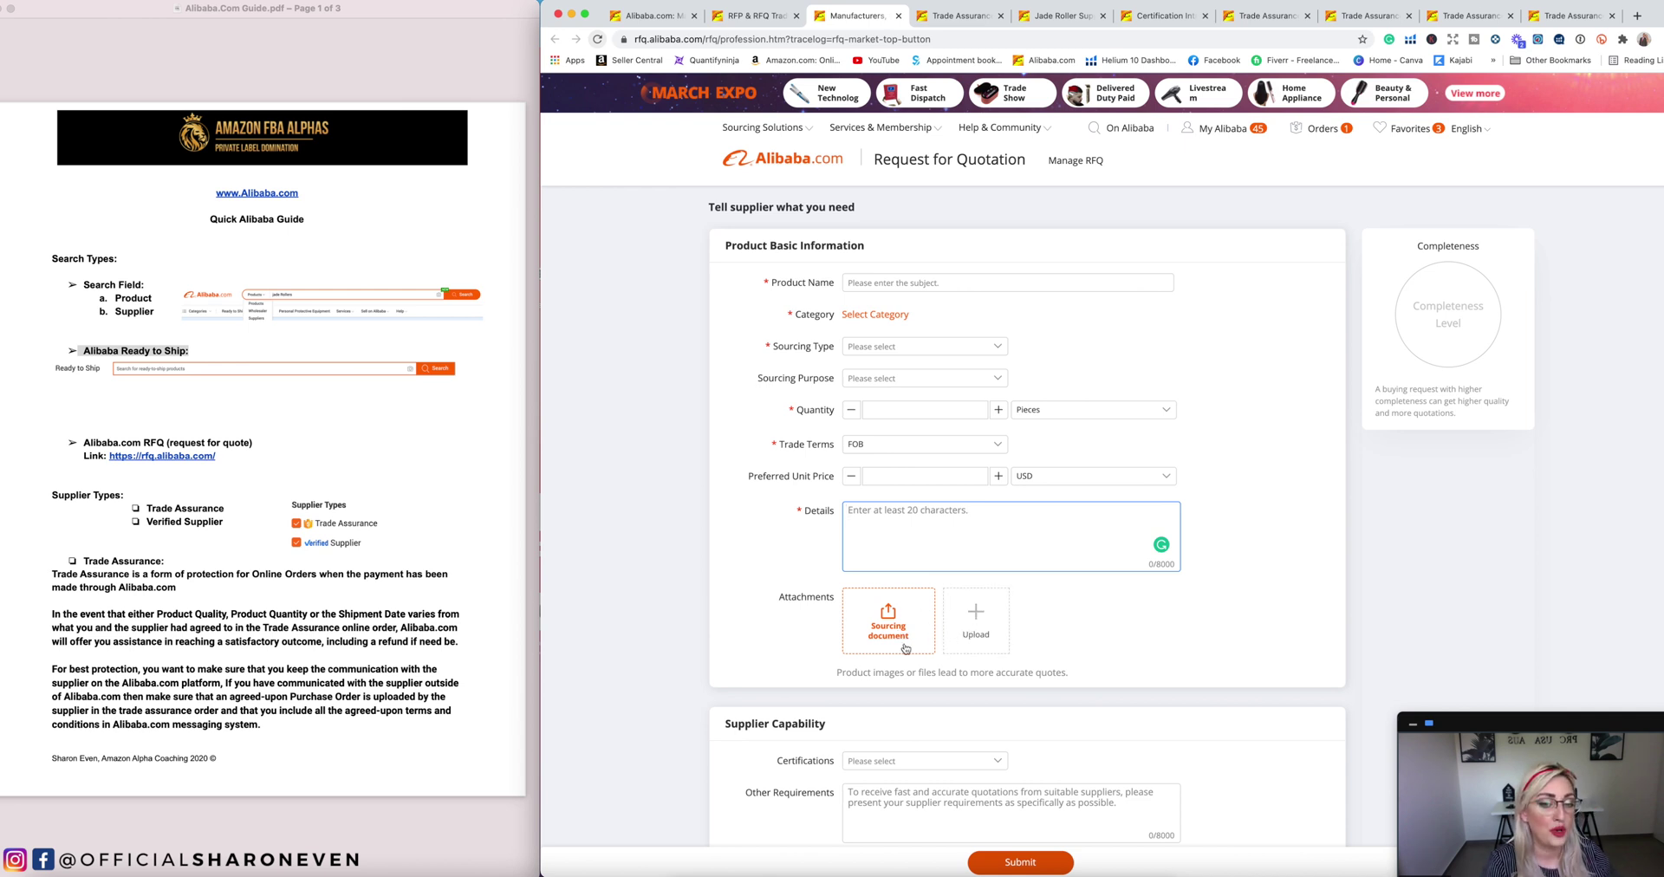
Step: Review the form's supplier capability and shipping sections, and examine the available Certifications options without selecting one
{"action": "scroll", "coordinate": [780, 645], "scroll_direction": "down", "scroll_amount": 5}
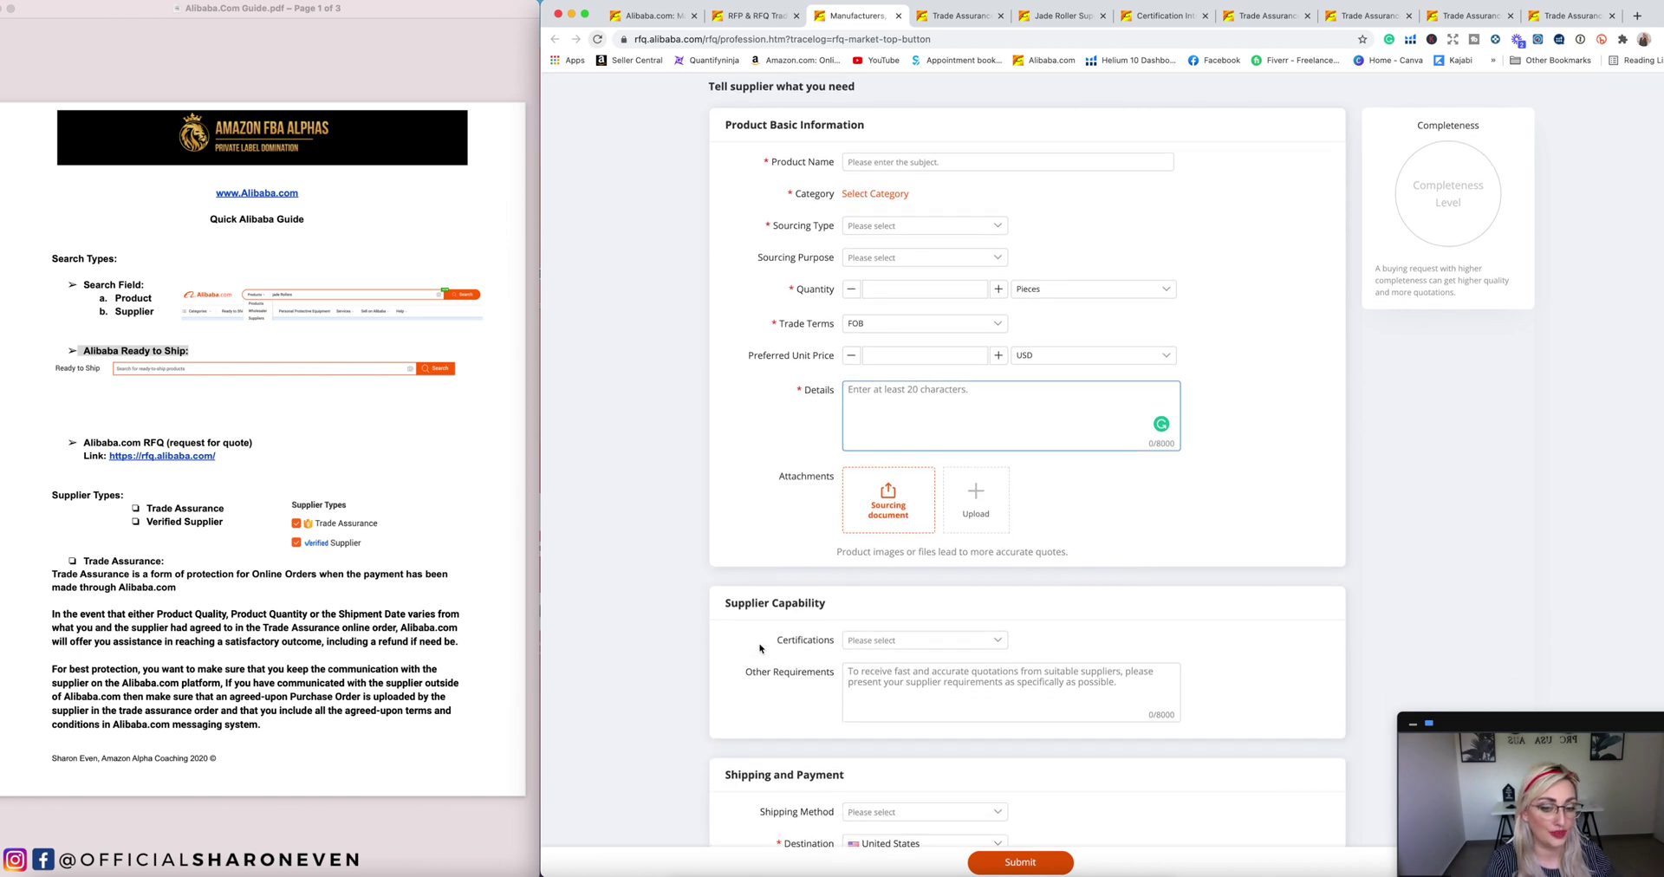
{"action": "scroll", "coordinate": [670, 616], "scroll_direction": "down", "scroll_amount": 2}
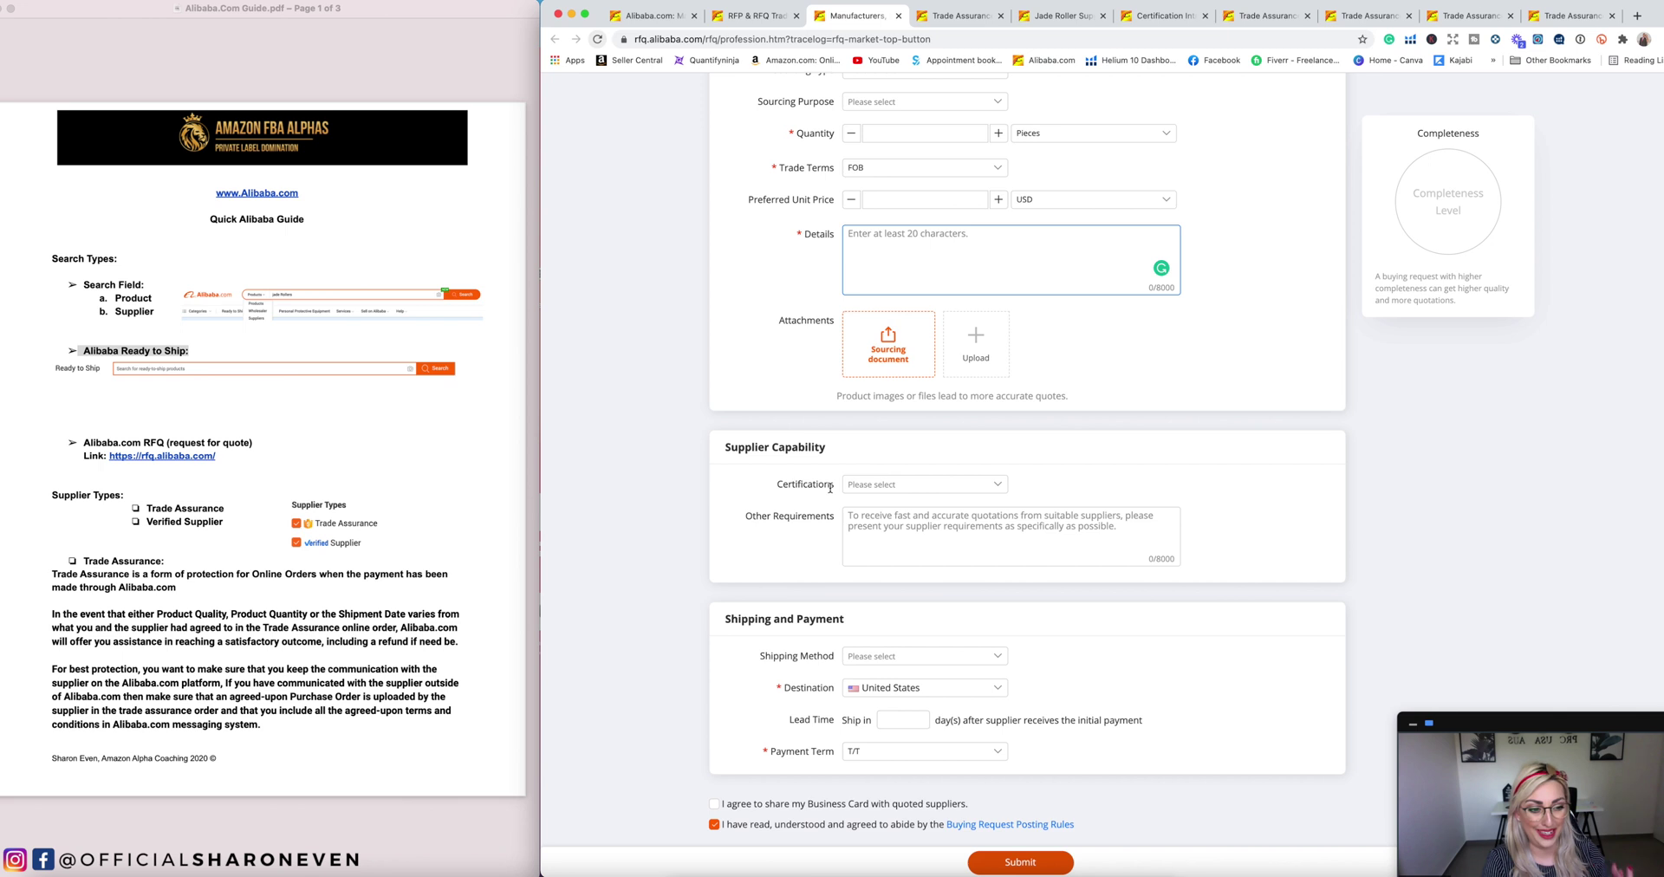
{"action": "left_click", "coordinate": [900, 483]}
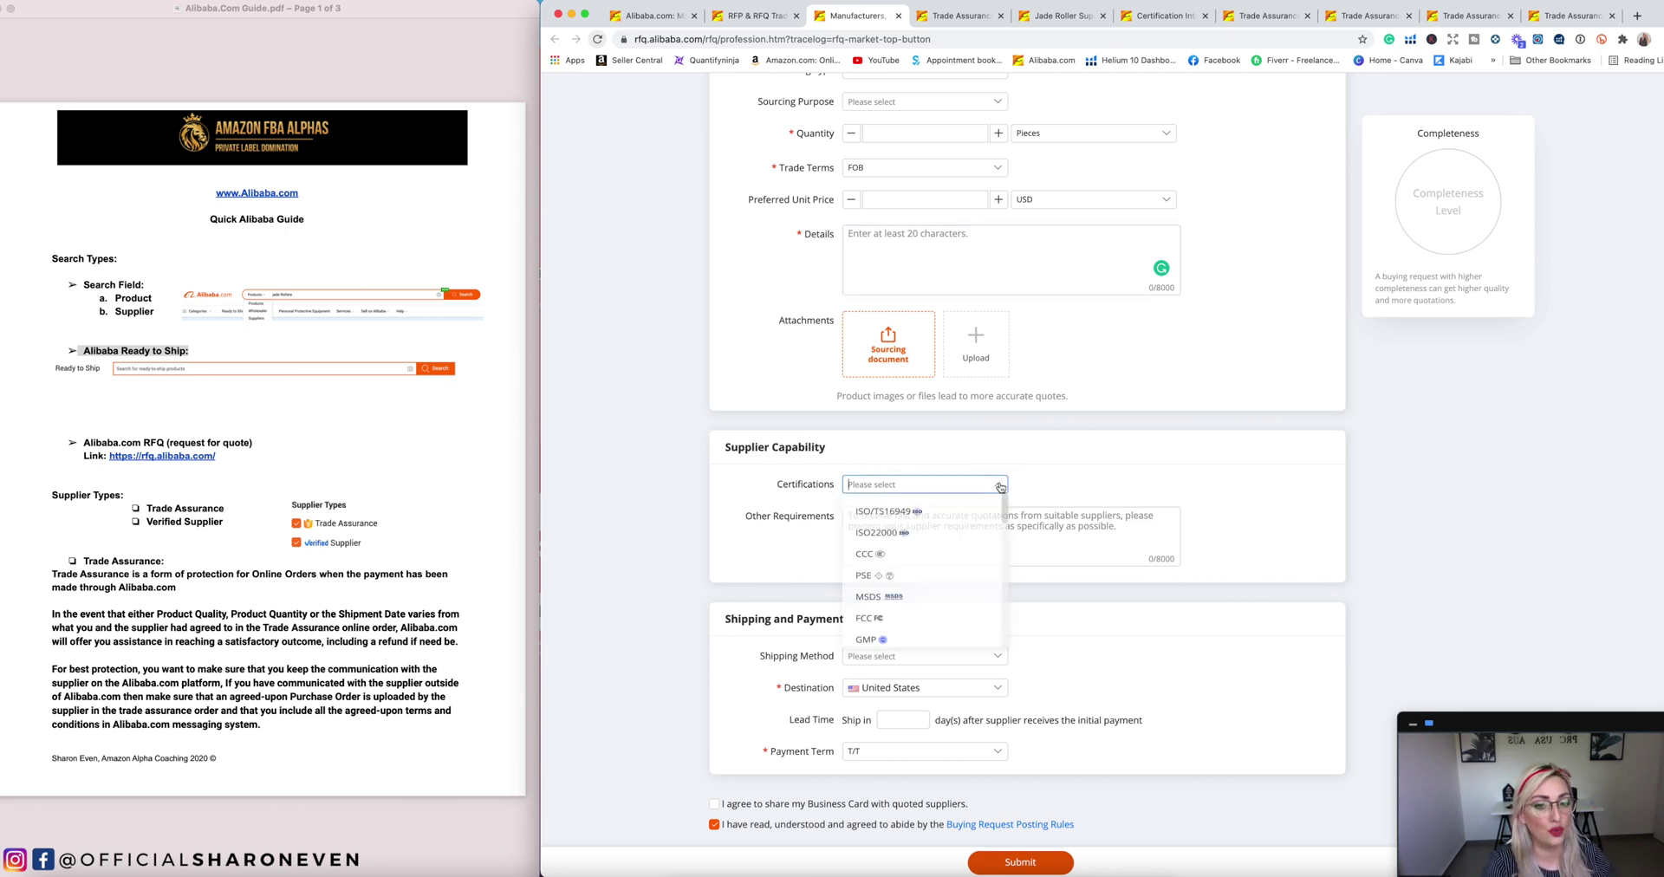
{"action": "scroll", "coordinate": [934, 533], "scroll_direction": "down", "scroll_amount": 2}
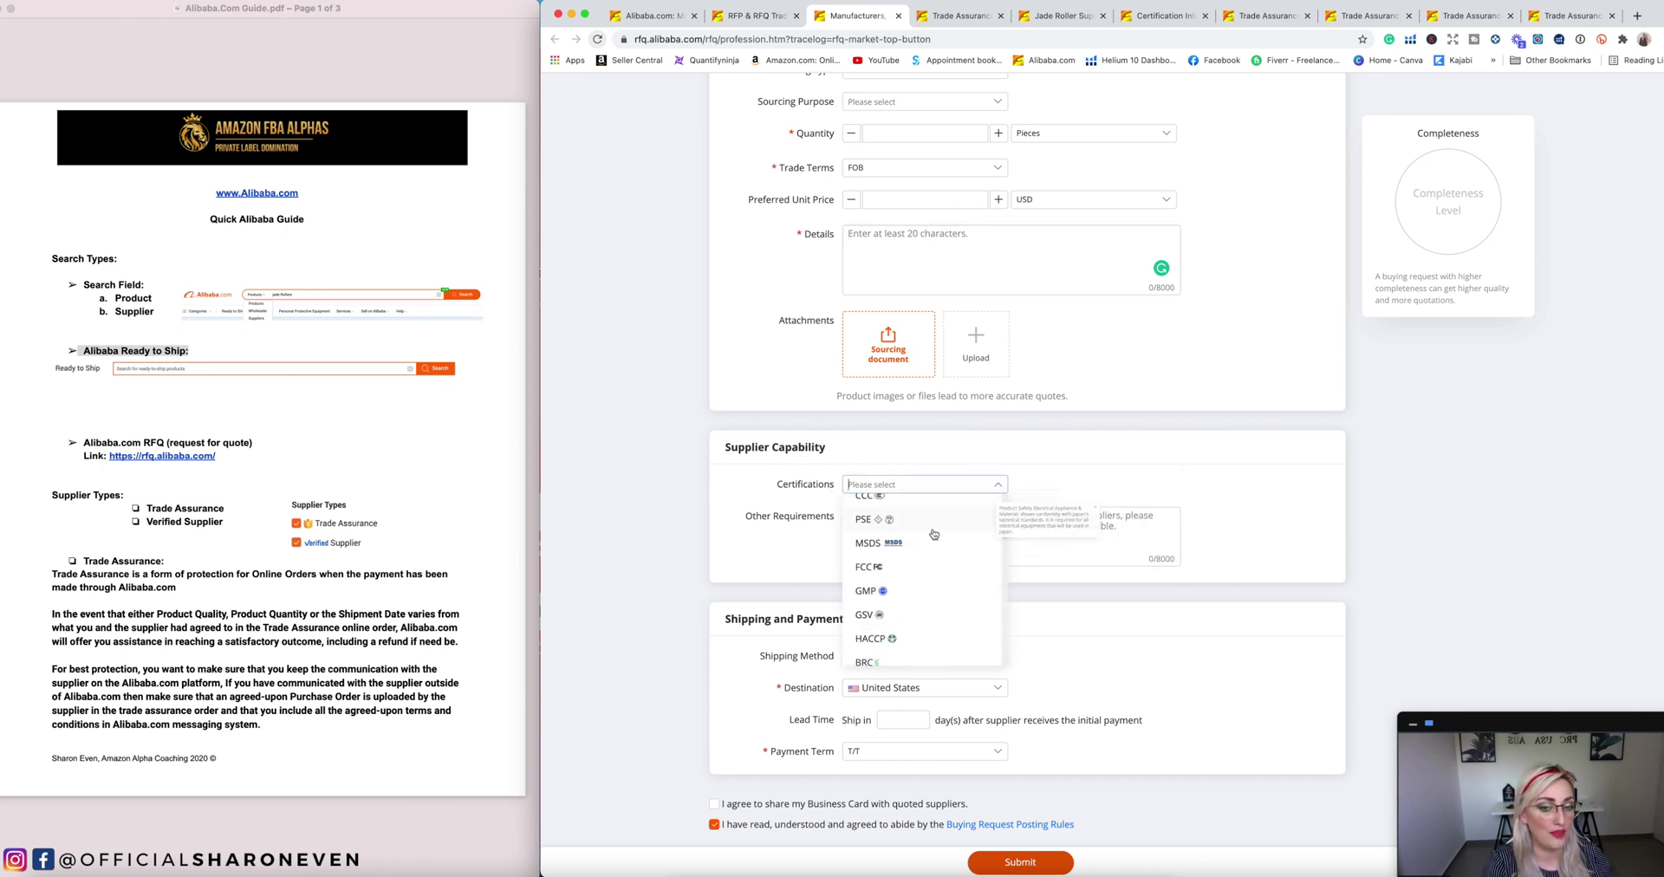
{"action": "scroll", "coordinate": [970, 522], "scroll_direction": "up", "scroll_amount": 2}
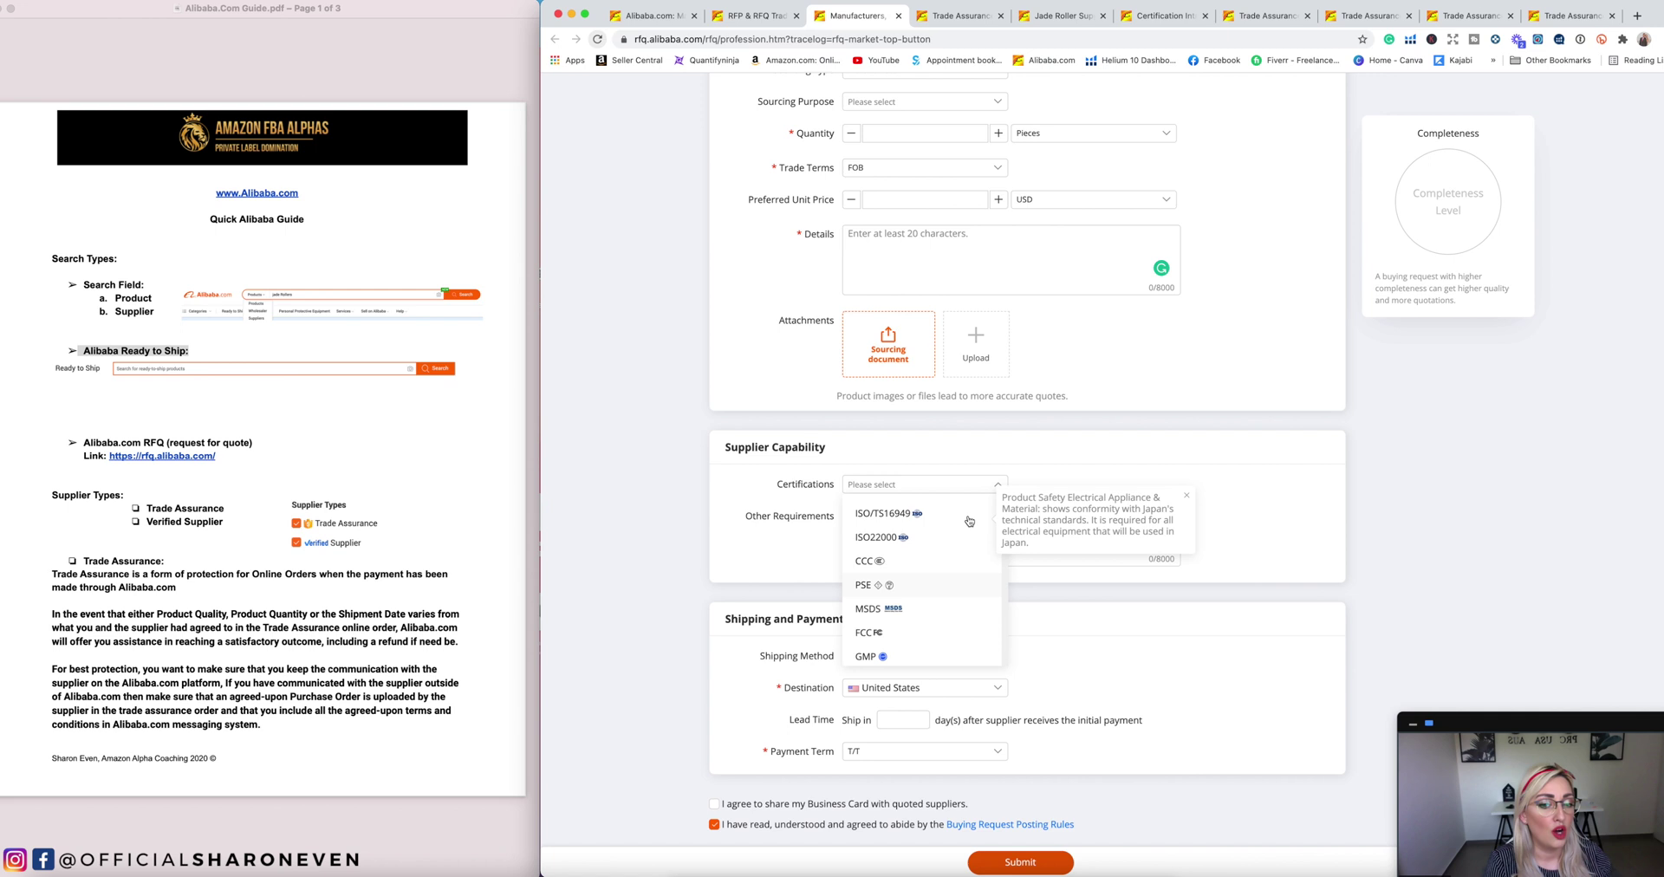
{"action": "left_click", "coordinate": [708, 501]}
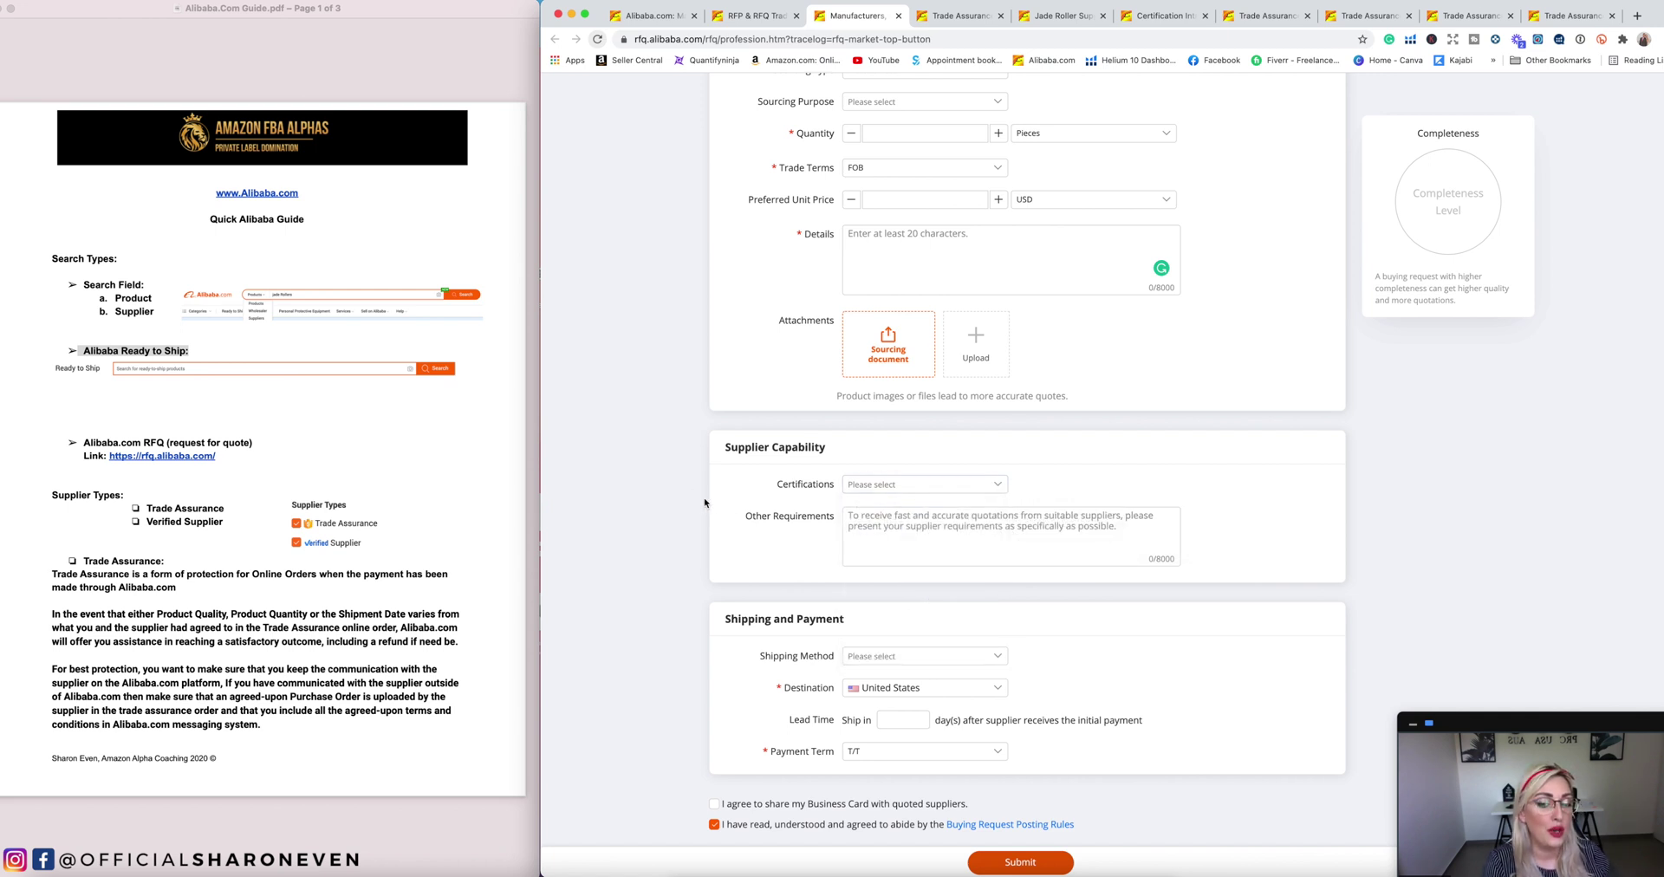
Step: Examine the available Shipping Method options in the RFQ form without choosing one
{"action": "left_click", "coordinate": [909, 661]}
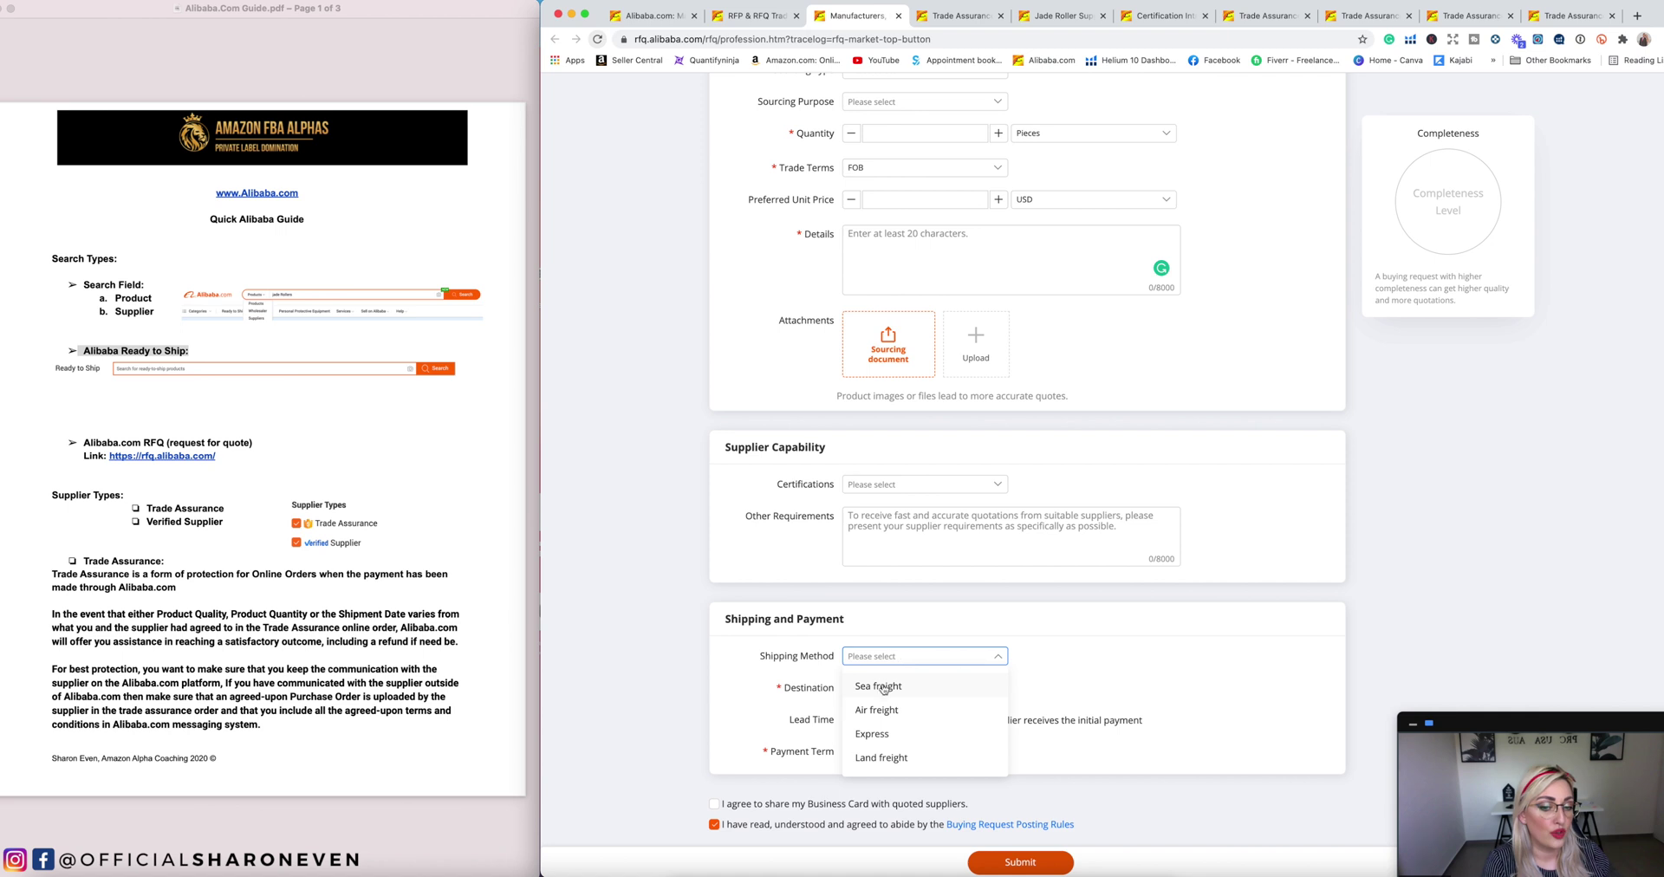
{"action": "left_click", "coordinate": [747, 659]}
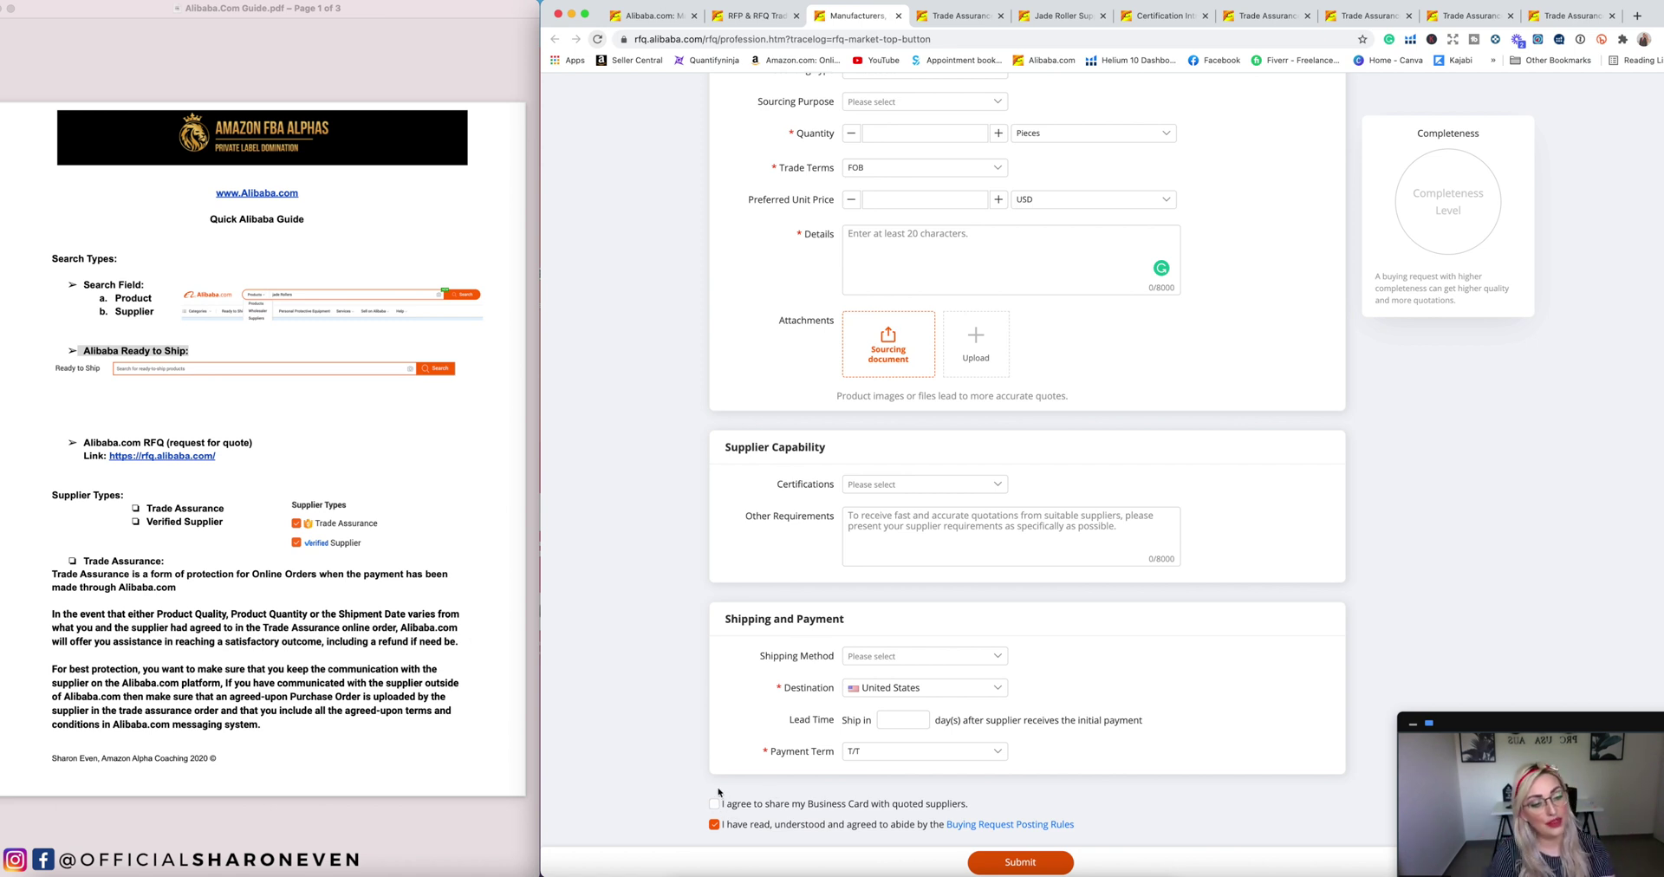
Step: Open the list of submitted RFQs and view the quotations received for the Blood Vessels Removal Feature Derma Roller Skin Roller request
{"action": "scroll", "coordinate": [686, 716], "scroll_direction": "up", "scroll_amount": 4}
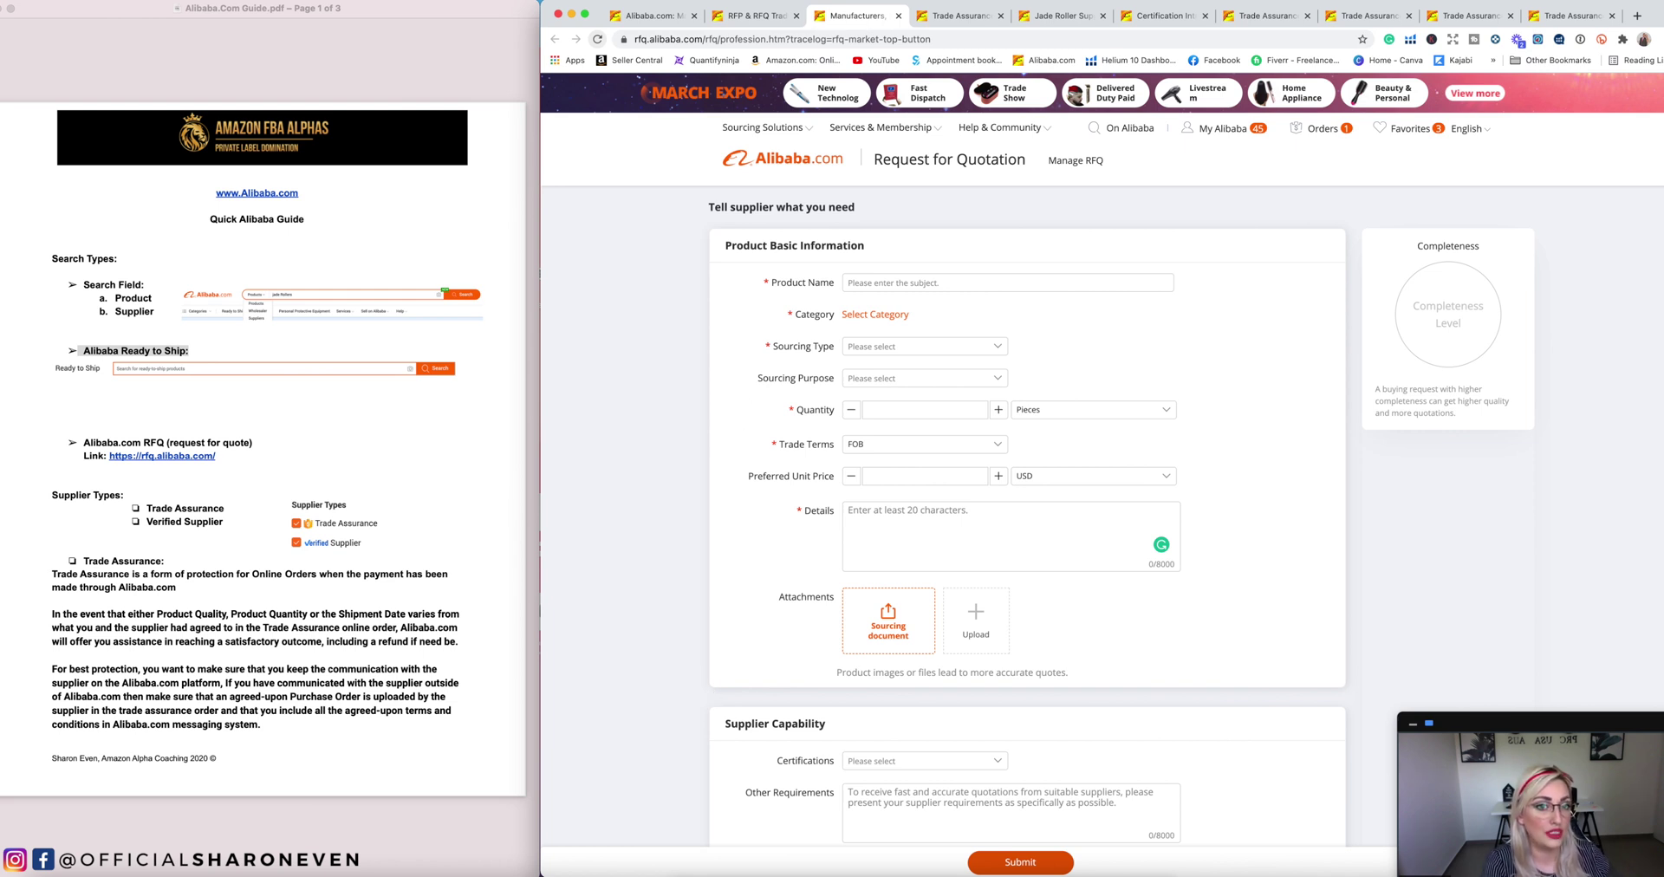
{"action": "left_click", "coordinate": [1075, 161]}
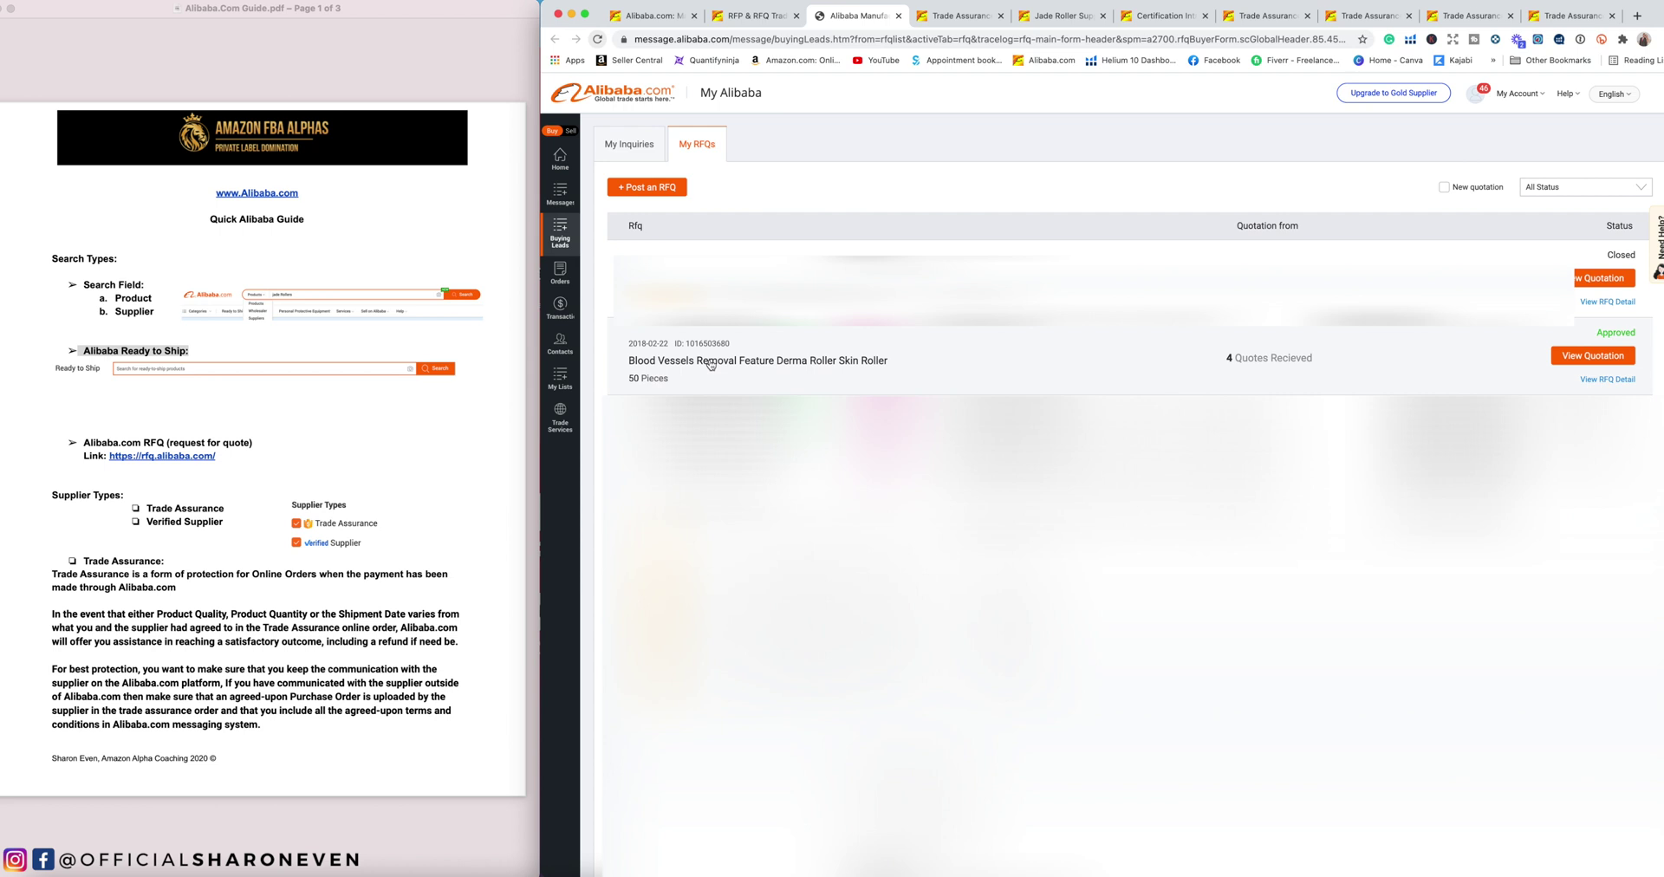
{"action": "left_click", "coordinate": [1589, 359]}
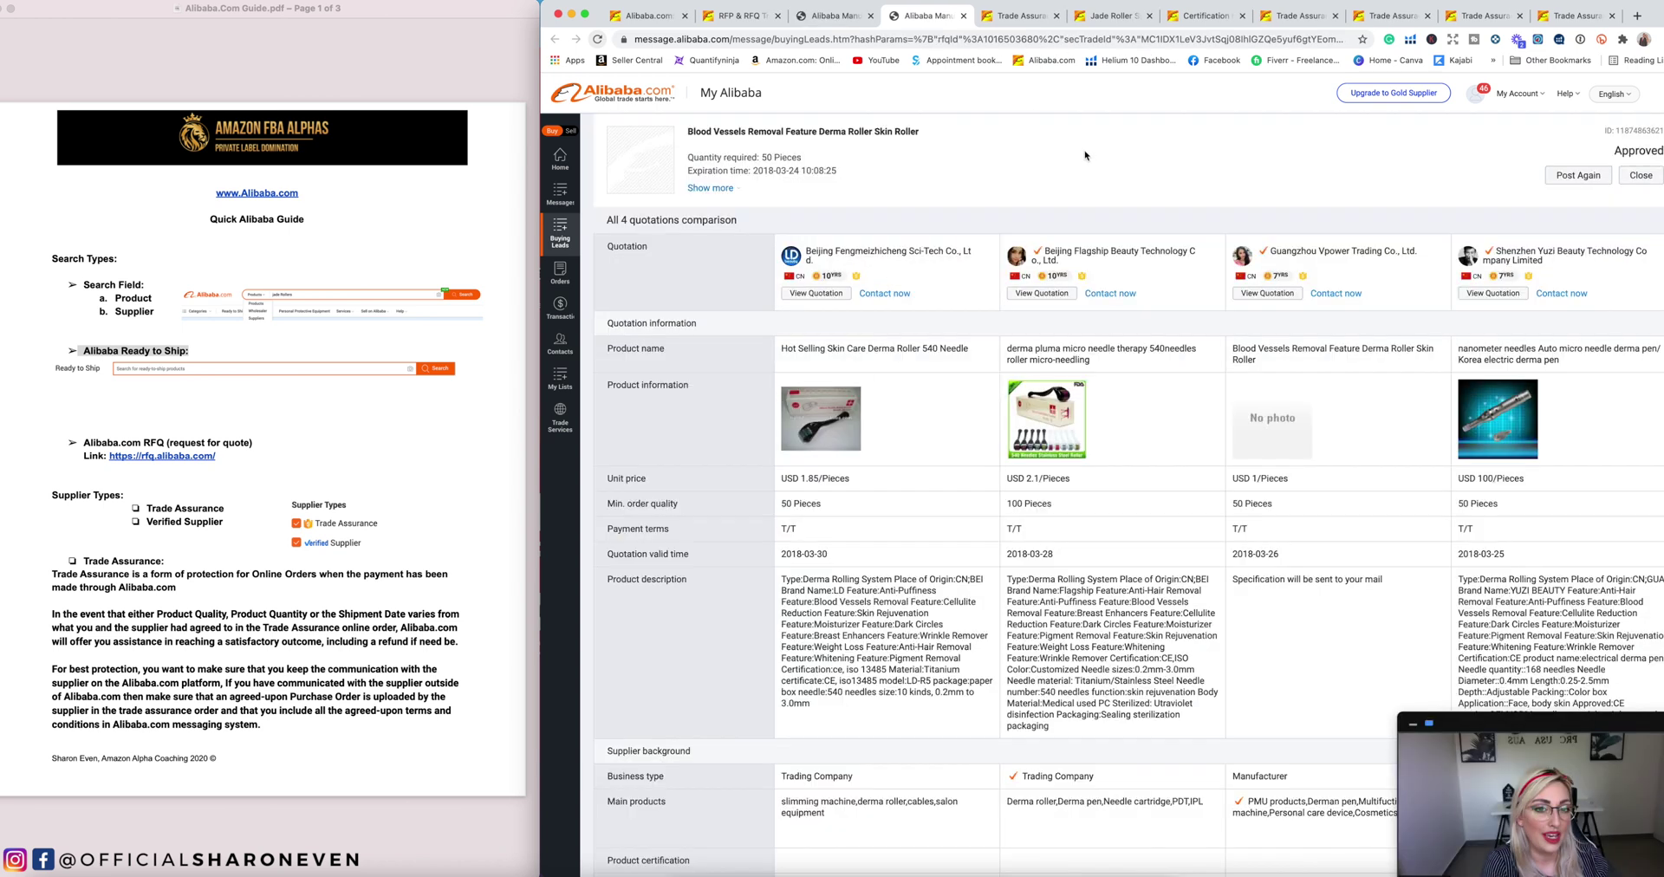
Step: Review the quotation comparison, highlighting the first supplier's unit price and quotation valid time
{"action": "scroll", "coordinate": [1092, 159], "scroll_direction": "down", "scroll_amount": 1}
{"action": "scroll", "coordinate": [1092, 158], "scroll_direction": "up", "scroll_amount": 1}
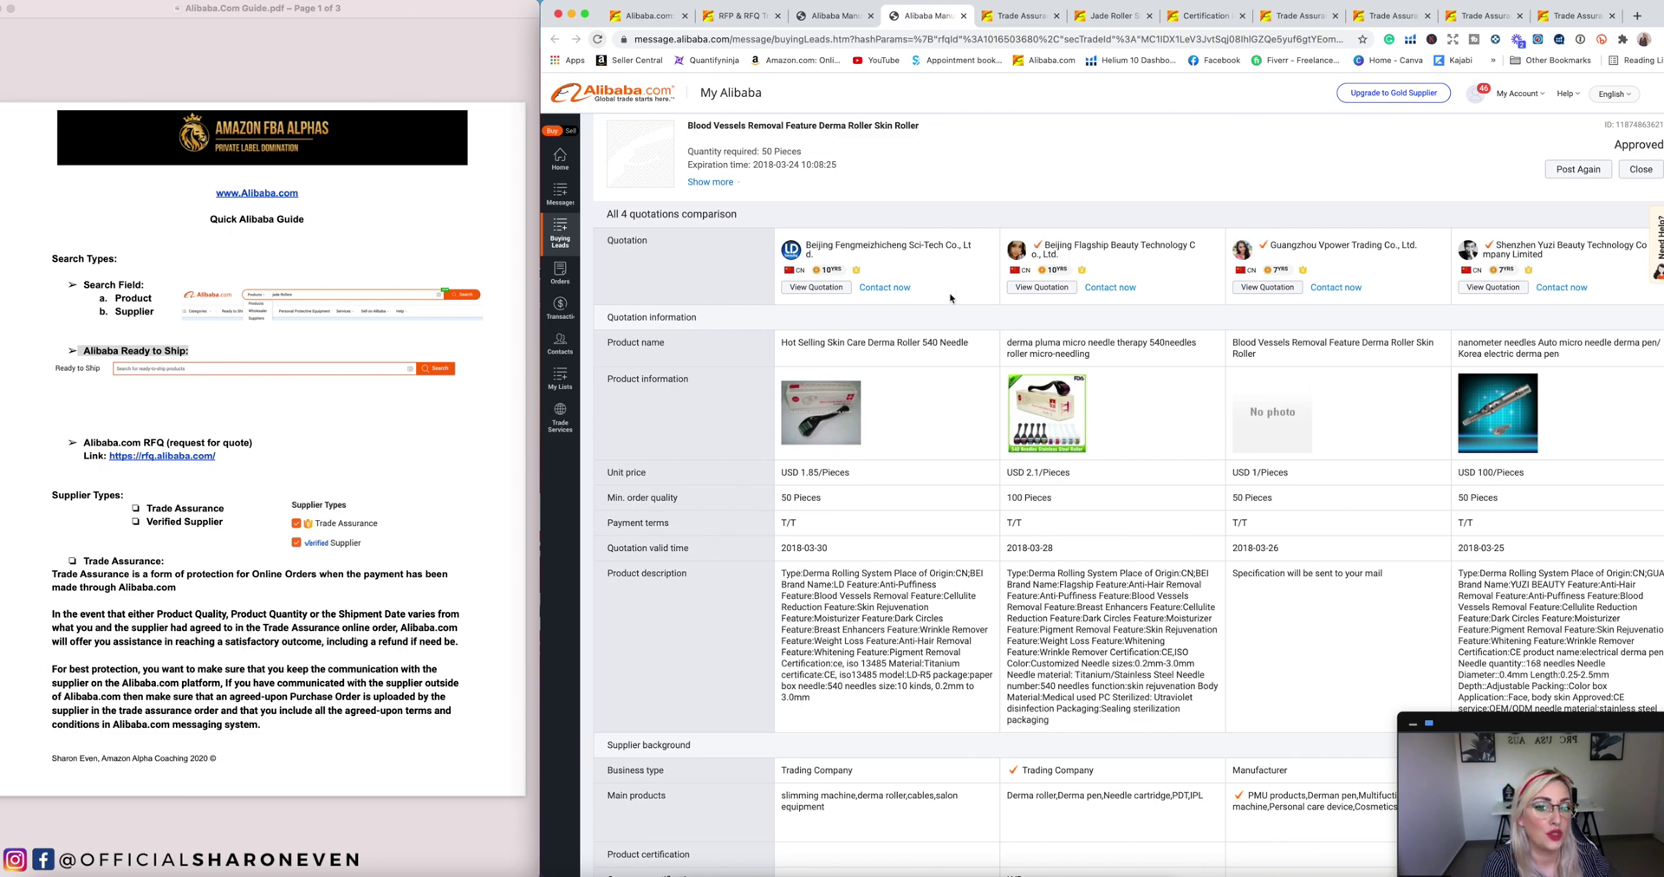
{"action": "scroll", "coordinate": [929, 308], "scroll_direction": "down", "scroll_amount": 2}
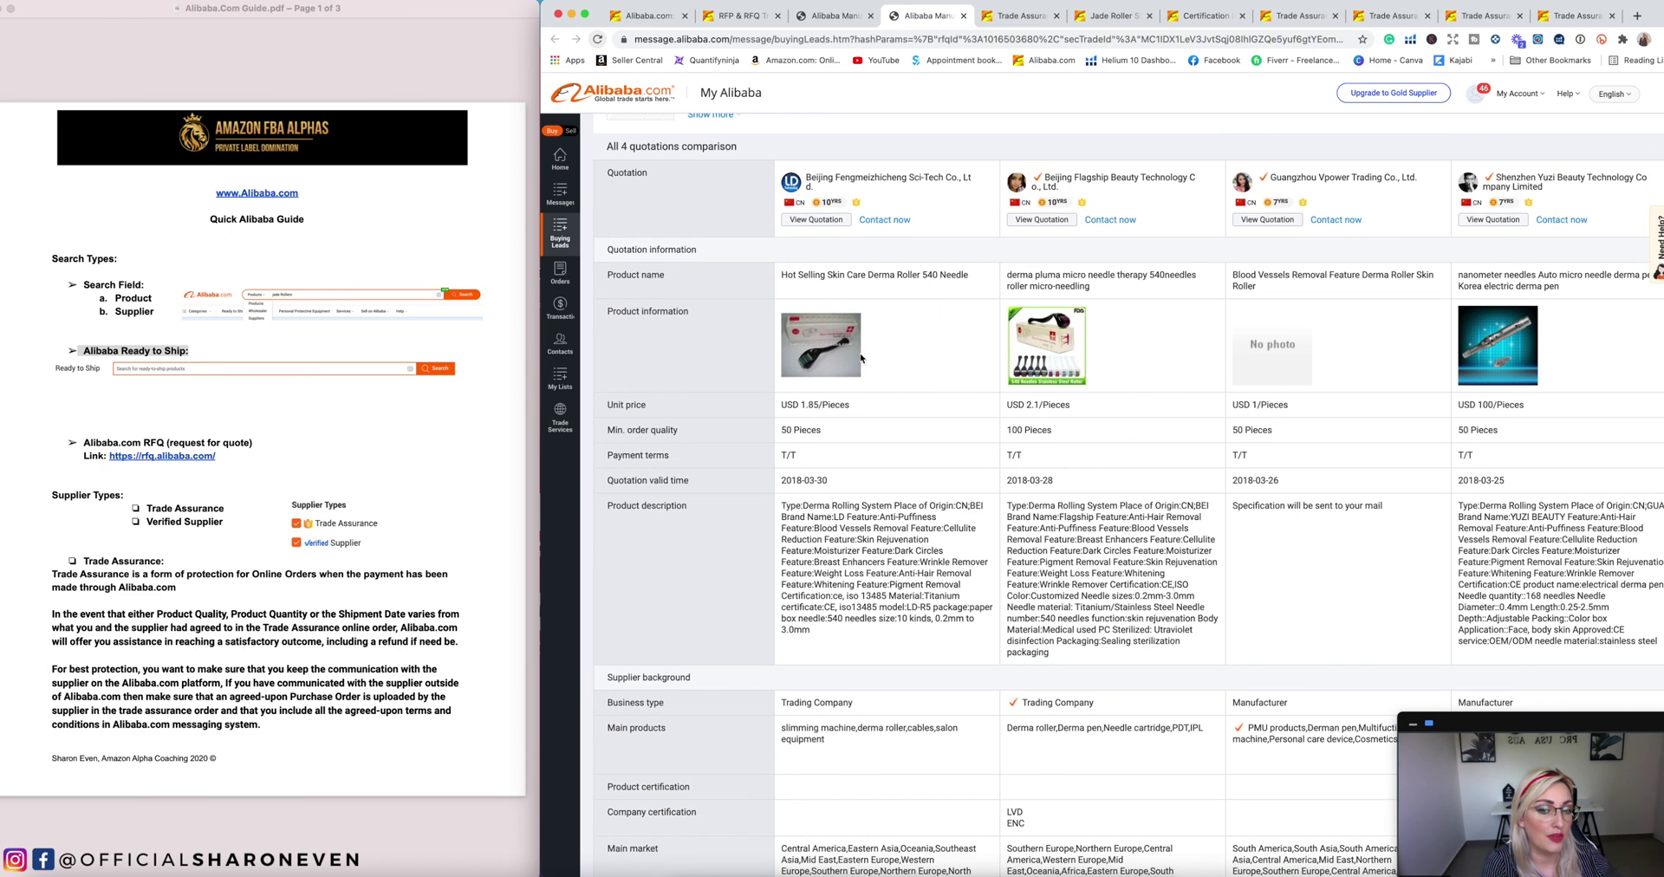
{"action": "left_click_drag", "start_coordinate": [785, 430], "coordinate": [854, 406]}
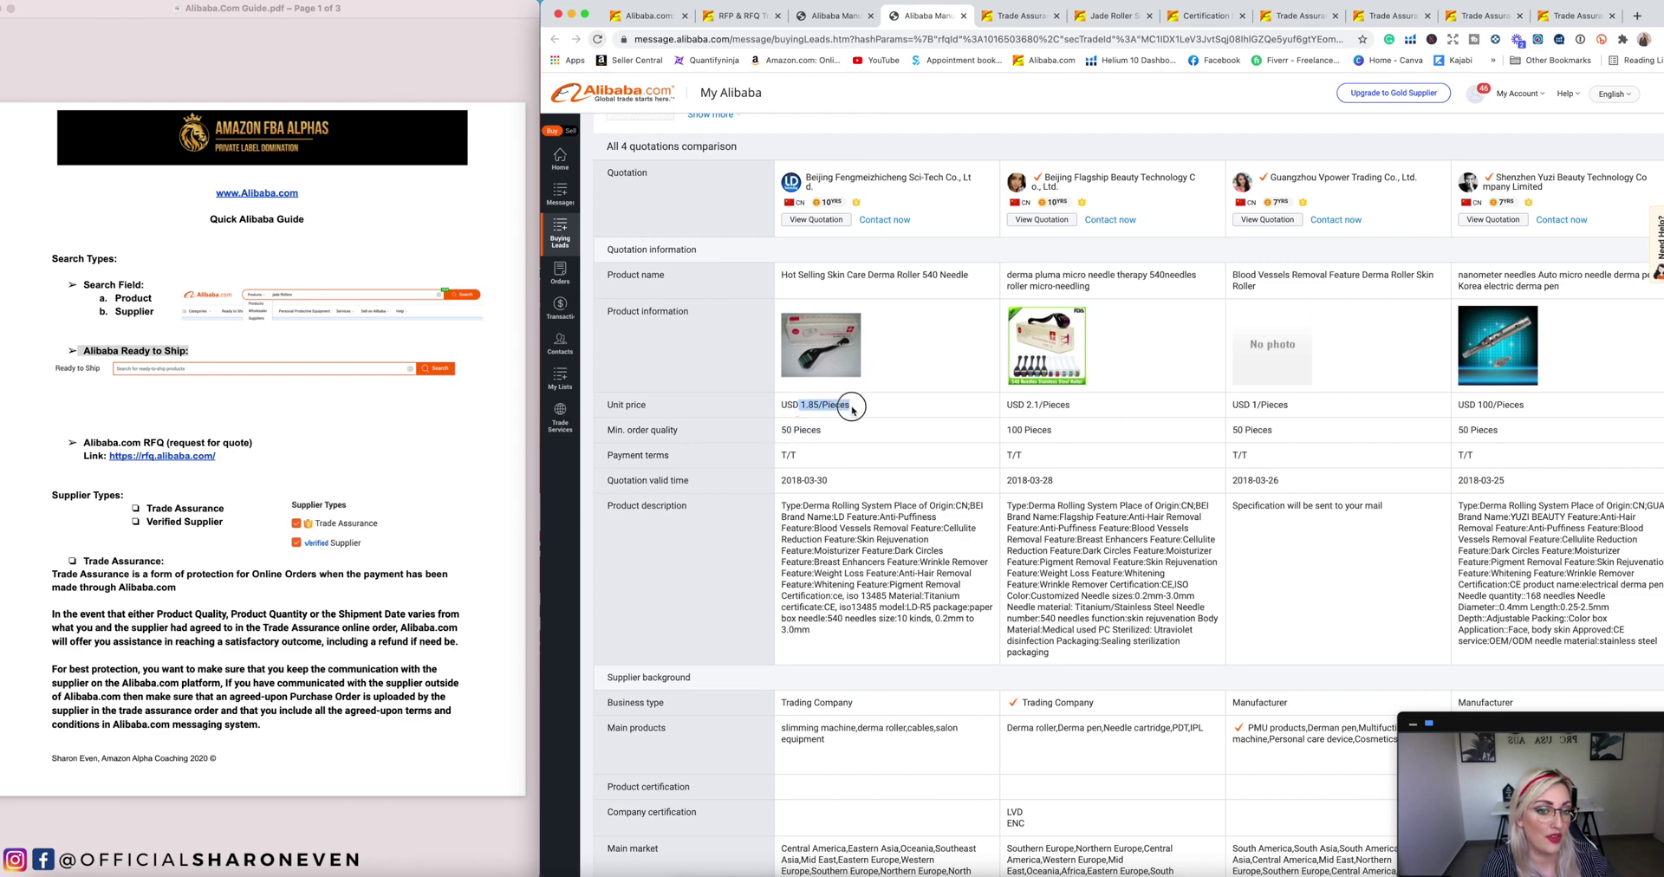
{"action": "left_click", "coordinate": [787, 457]}
{"action": "left_click_drag", "start_coordinate": [839, 480], "coordinate": [780, 480]}
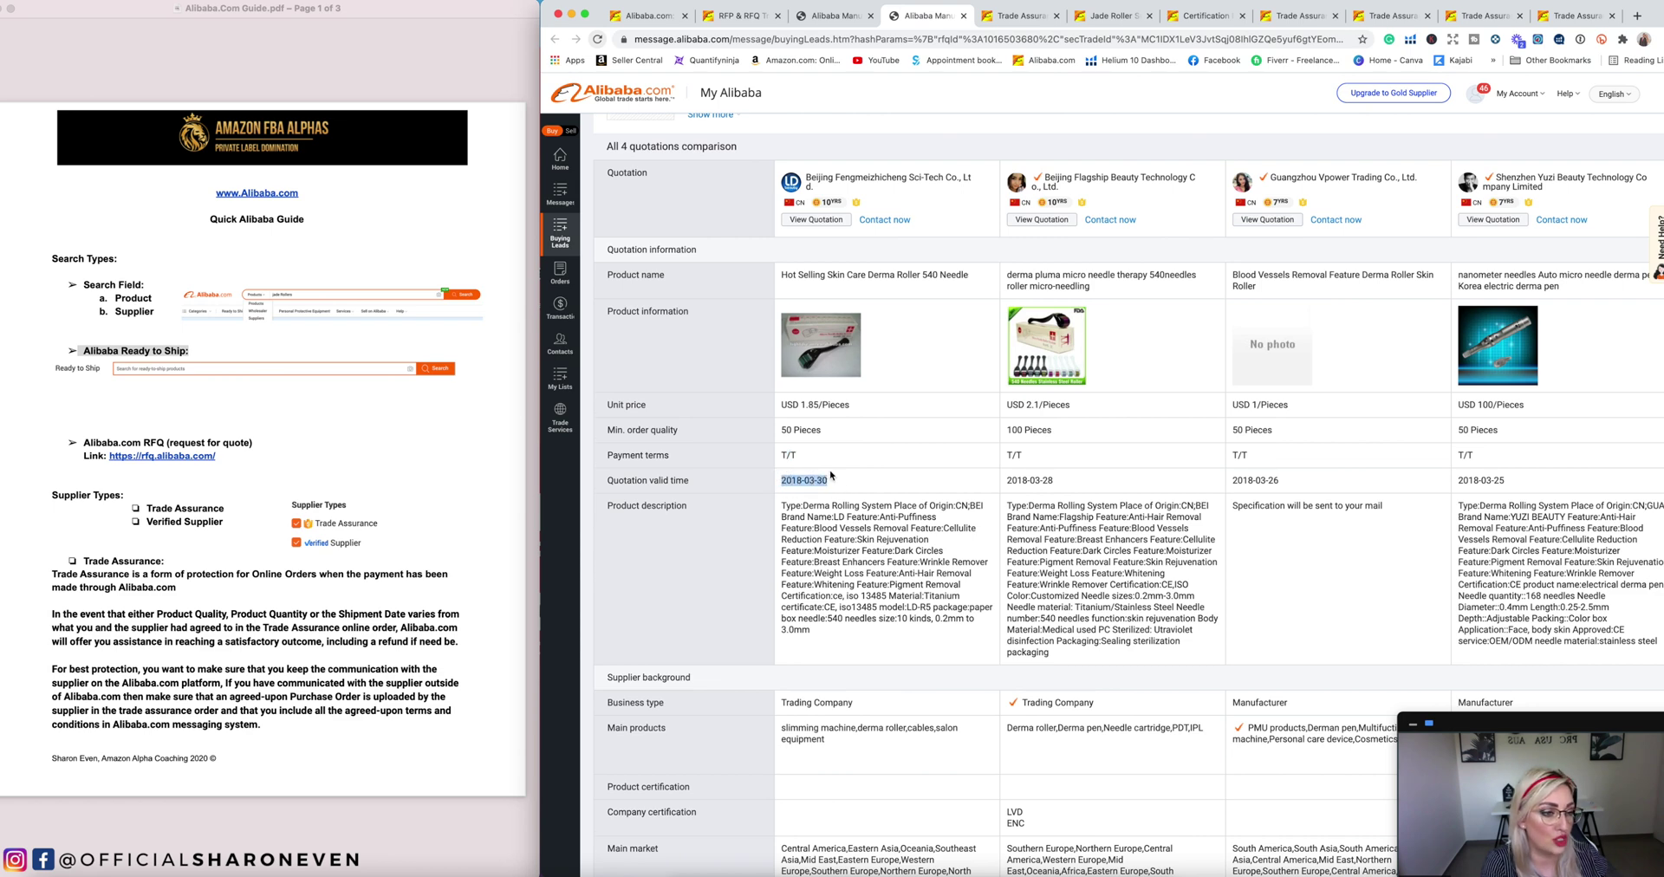
Step: Highlight the first quotation's product description in the comparison to read it, and clear the highlight
{"action": "scroll", "coordinate": [830, 475], "scroll_direction": "down", "scroll_amount": 3}
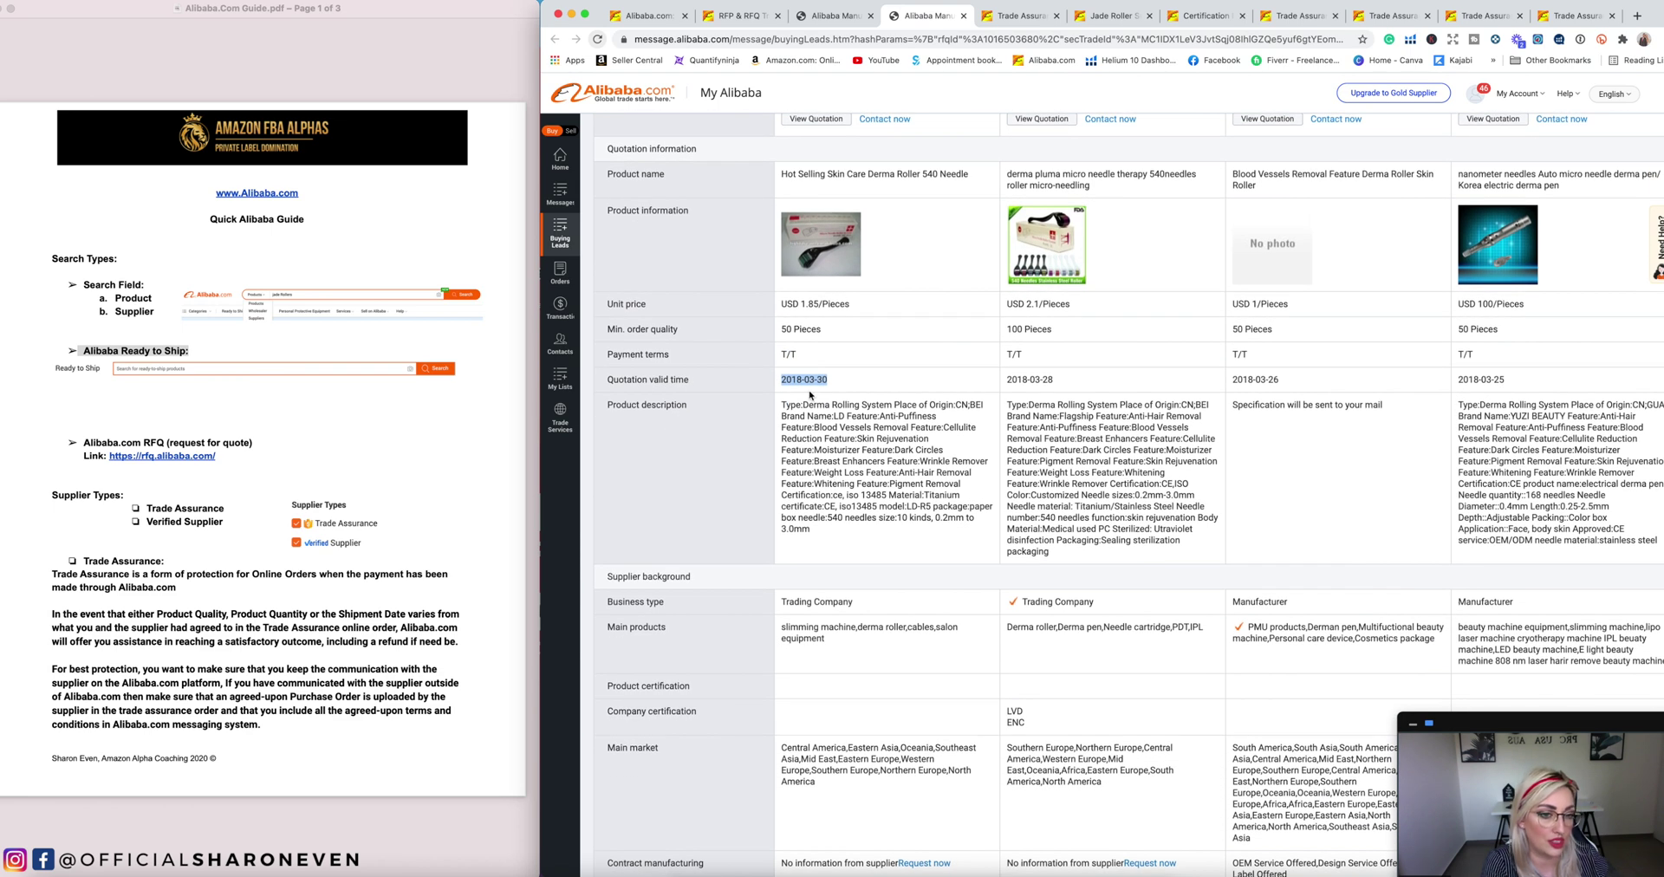
{"action": "left_click_drag", "start_coordinate": [782, 404], "coordinate": [834, 539]}
{"action": "left_click", "coordinate": [834, 542]}
Step: Examine the suppliers' business type, main products, certifications and main markets, and return to the RFQ summary above the comparison
{"action": "scroll", "coordinate": [834, 542], "scroll_direction": "down", "scroll_amount": 4}
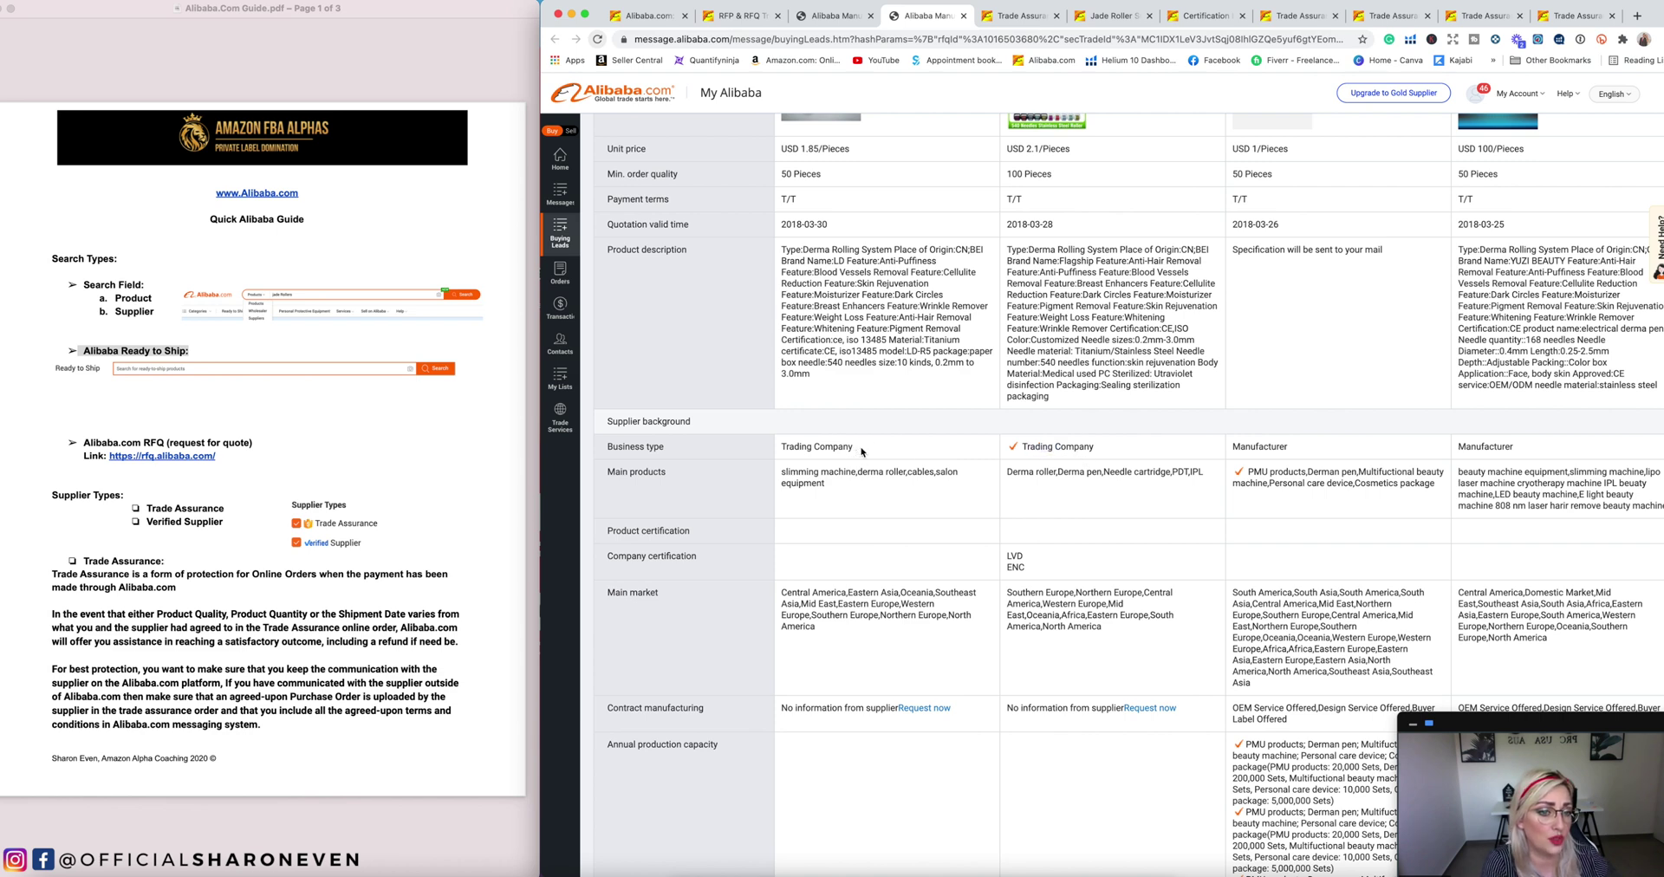
{"action": "left_click", "coordinate": [1473, 446]}
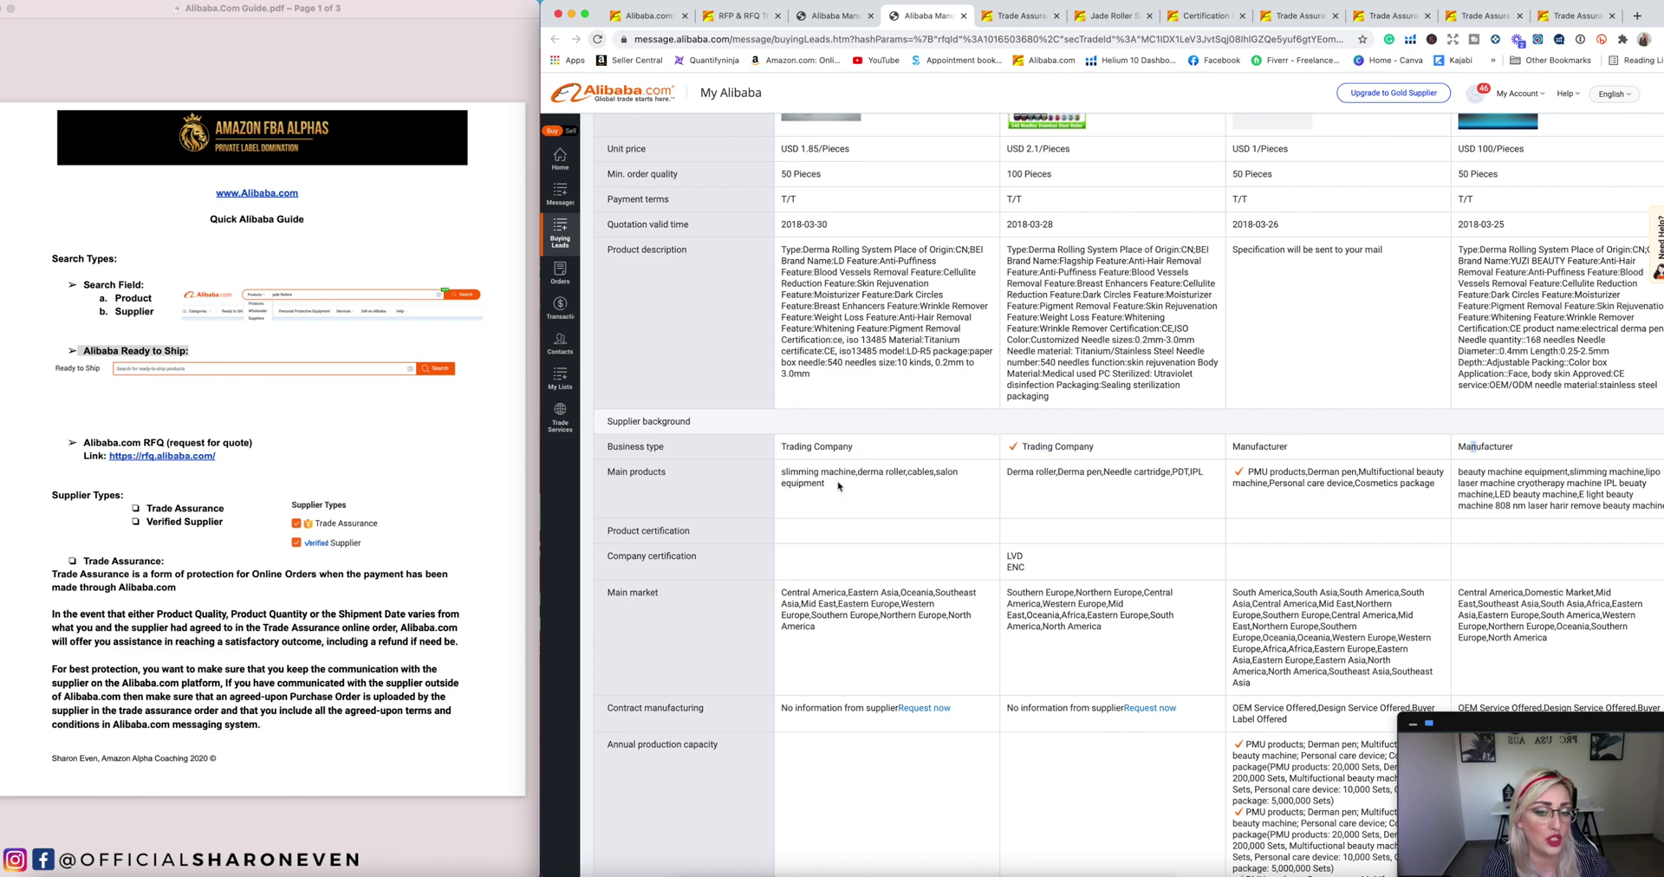
{"action": "scroll", "coordinate": [837, 486], "scroll_direction": "down", "scroll_amount": 2}
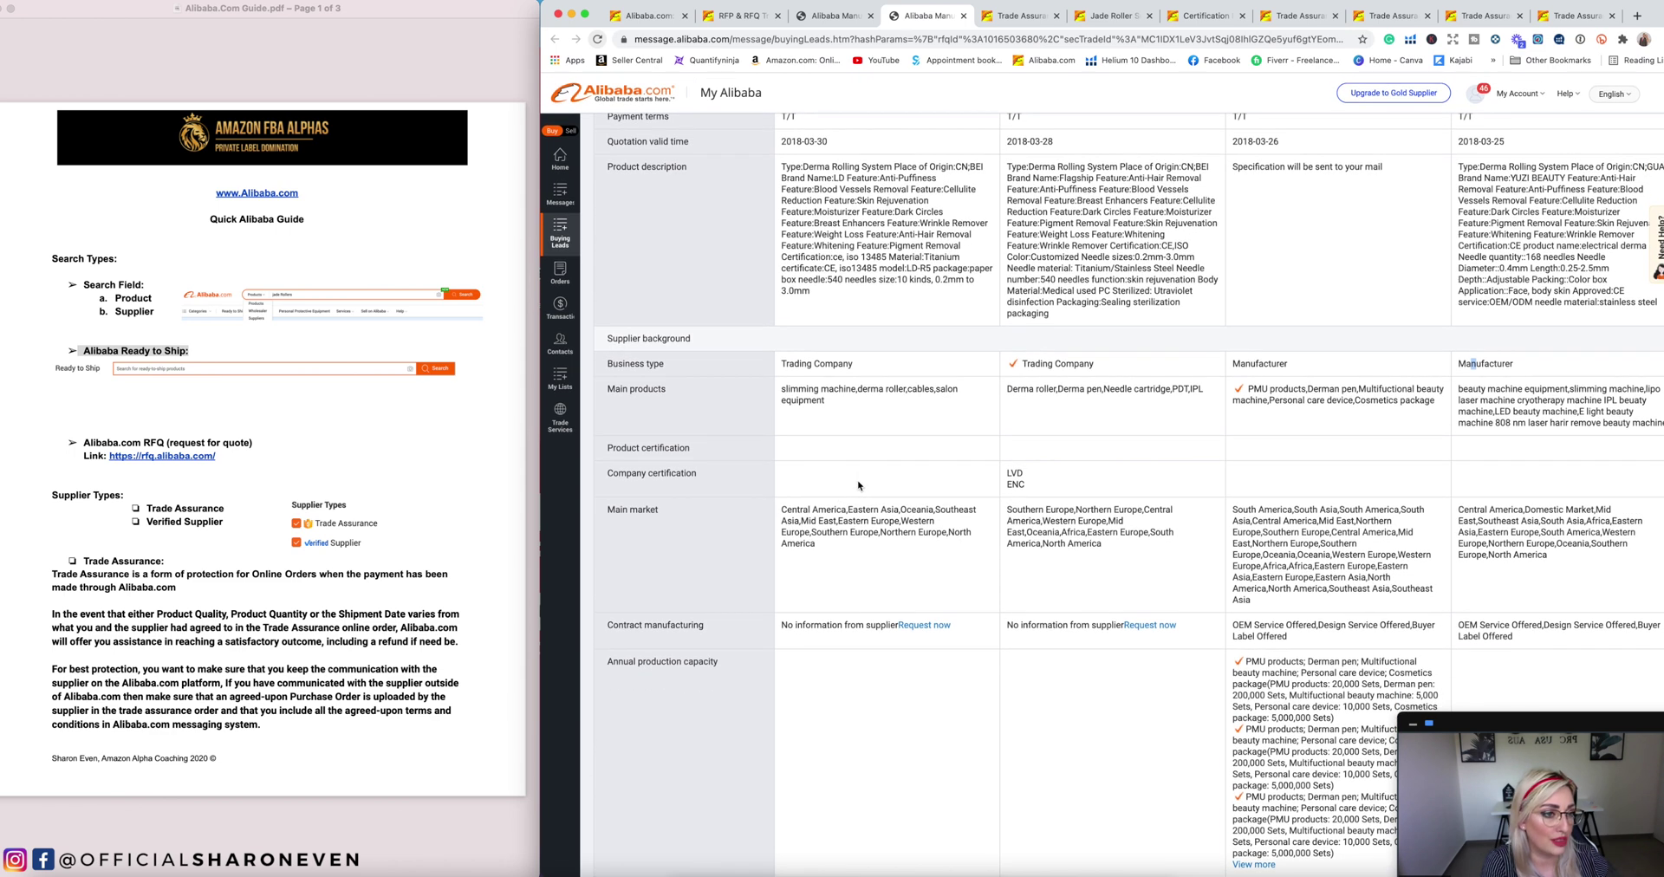
{"action": "scroll", "coordinate": [858, 485], "scroll_direction": "up", "scroll_amount": 5}
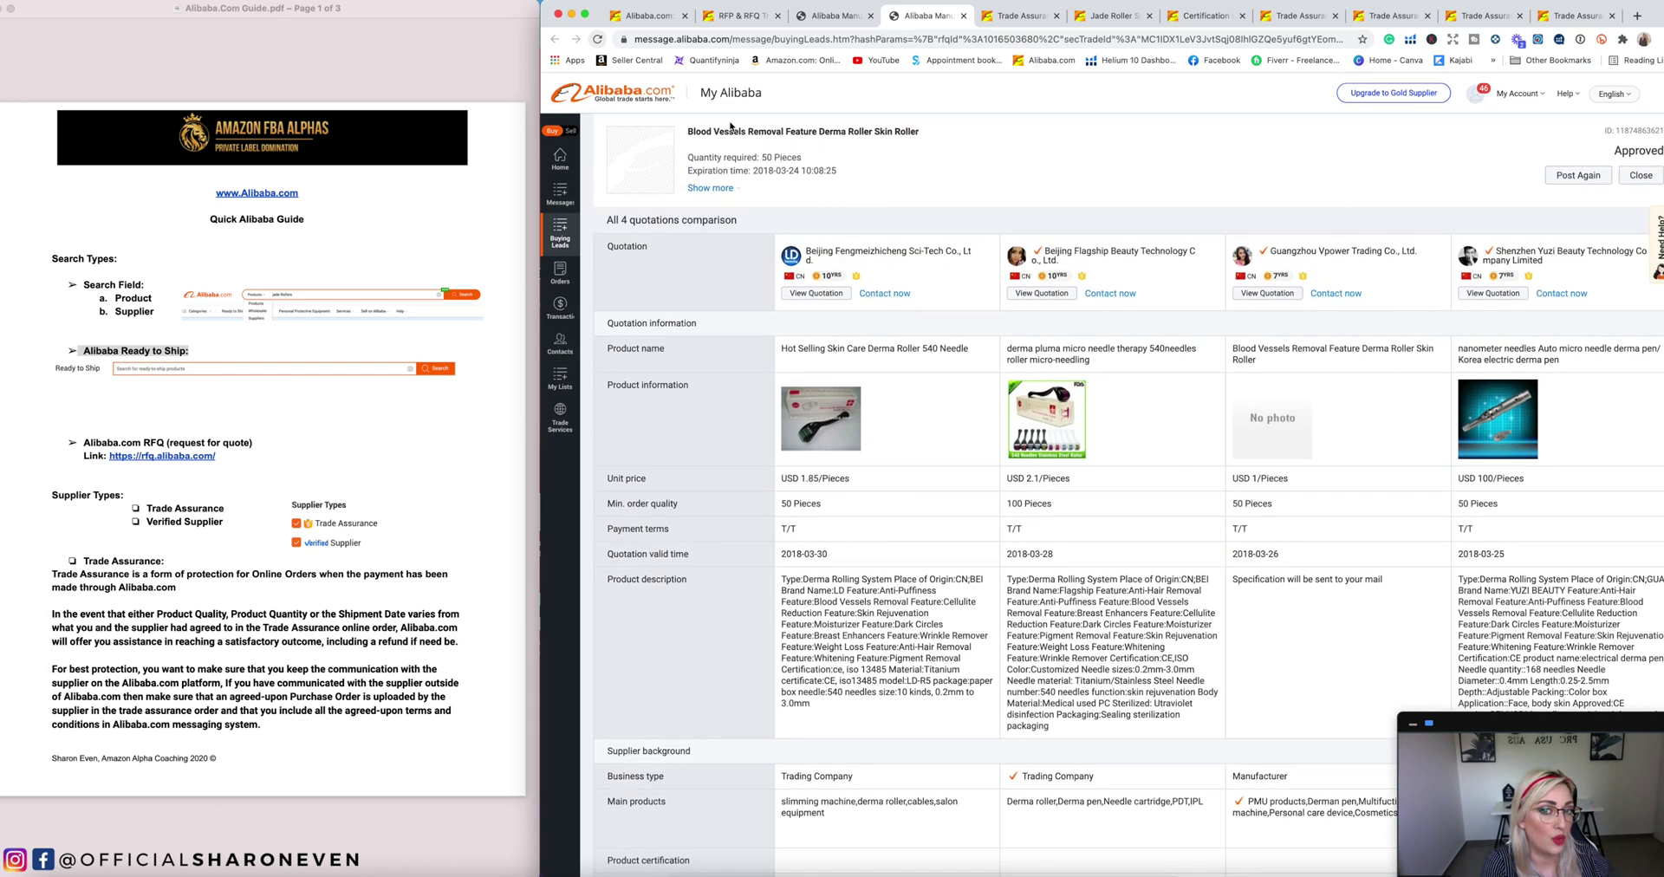
{"action": "left_click_drag", "start_coordinate": [754, 170], "coordinate": [774, 170]}
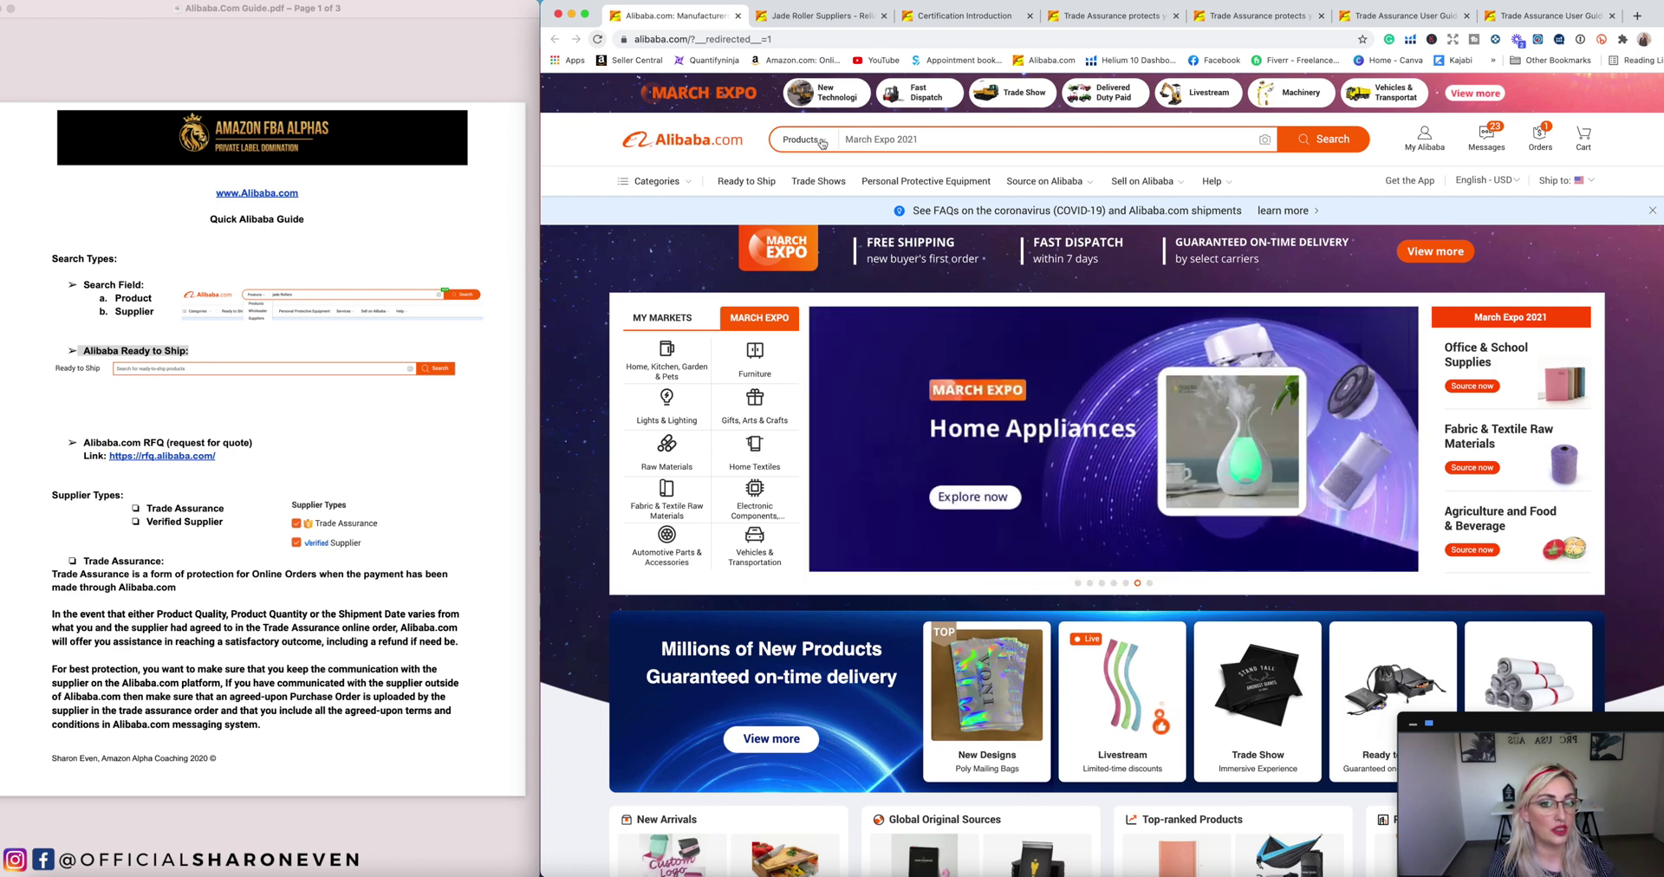
Step: Check the homepage's product and supplier search types, keep Products, and search for "jade roller"
{"action": "left_click", "coordinate": [826, 142]}
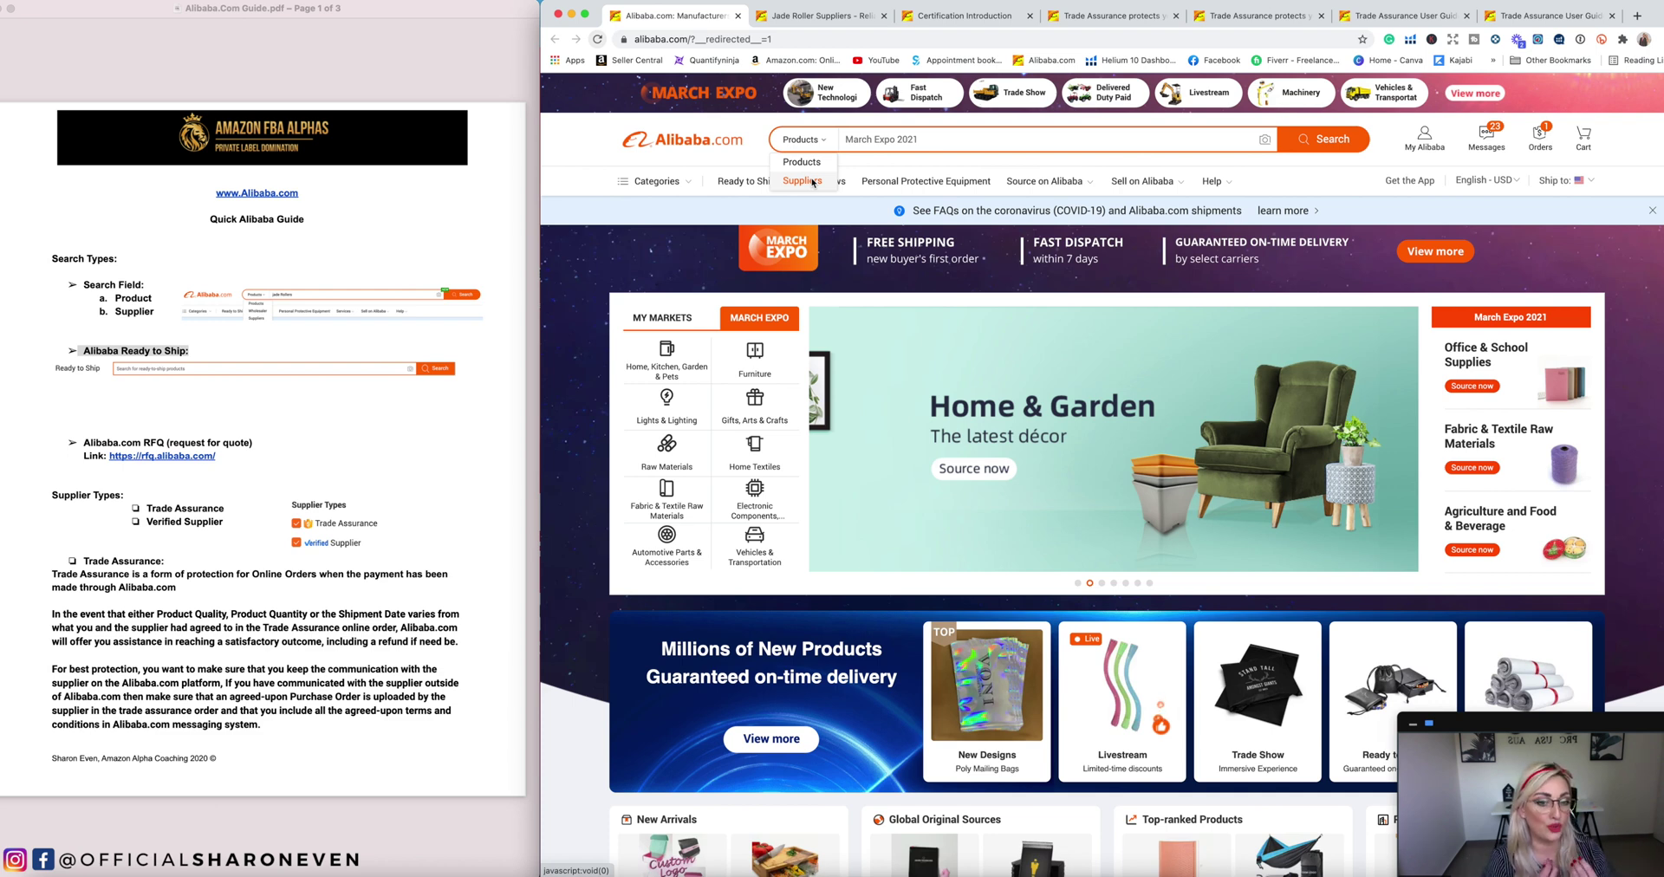
{"action": "left_click", "coordinate": [925, 146]}
{"action": "type", "text": "j"}
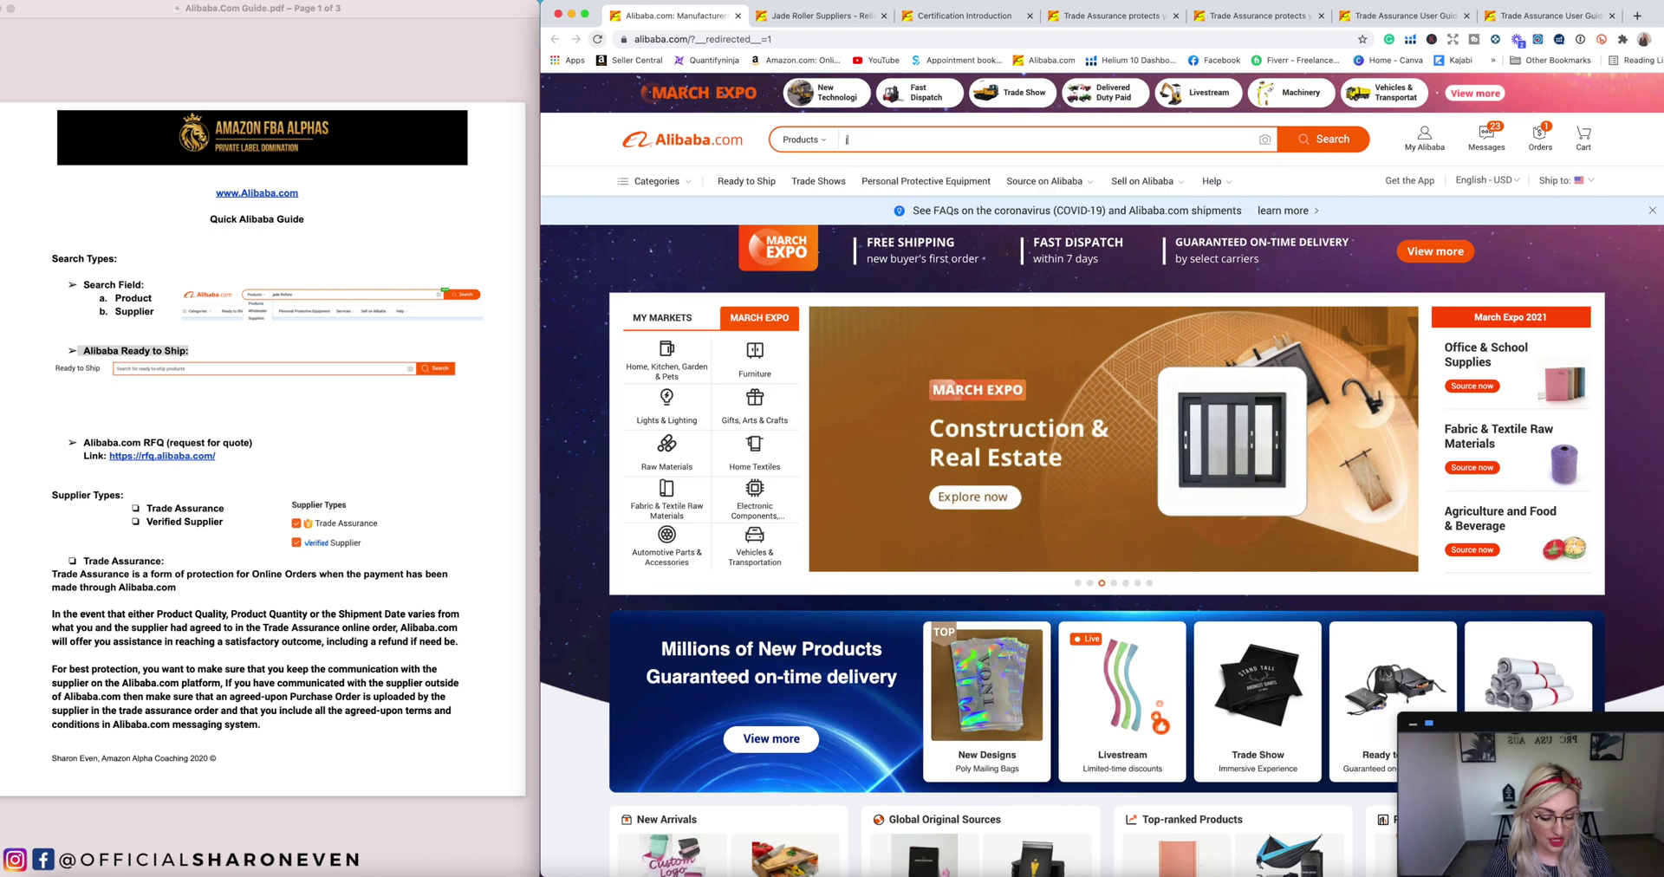
{"action": "type", "text": "ade roller"}
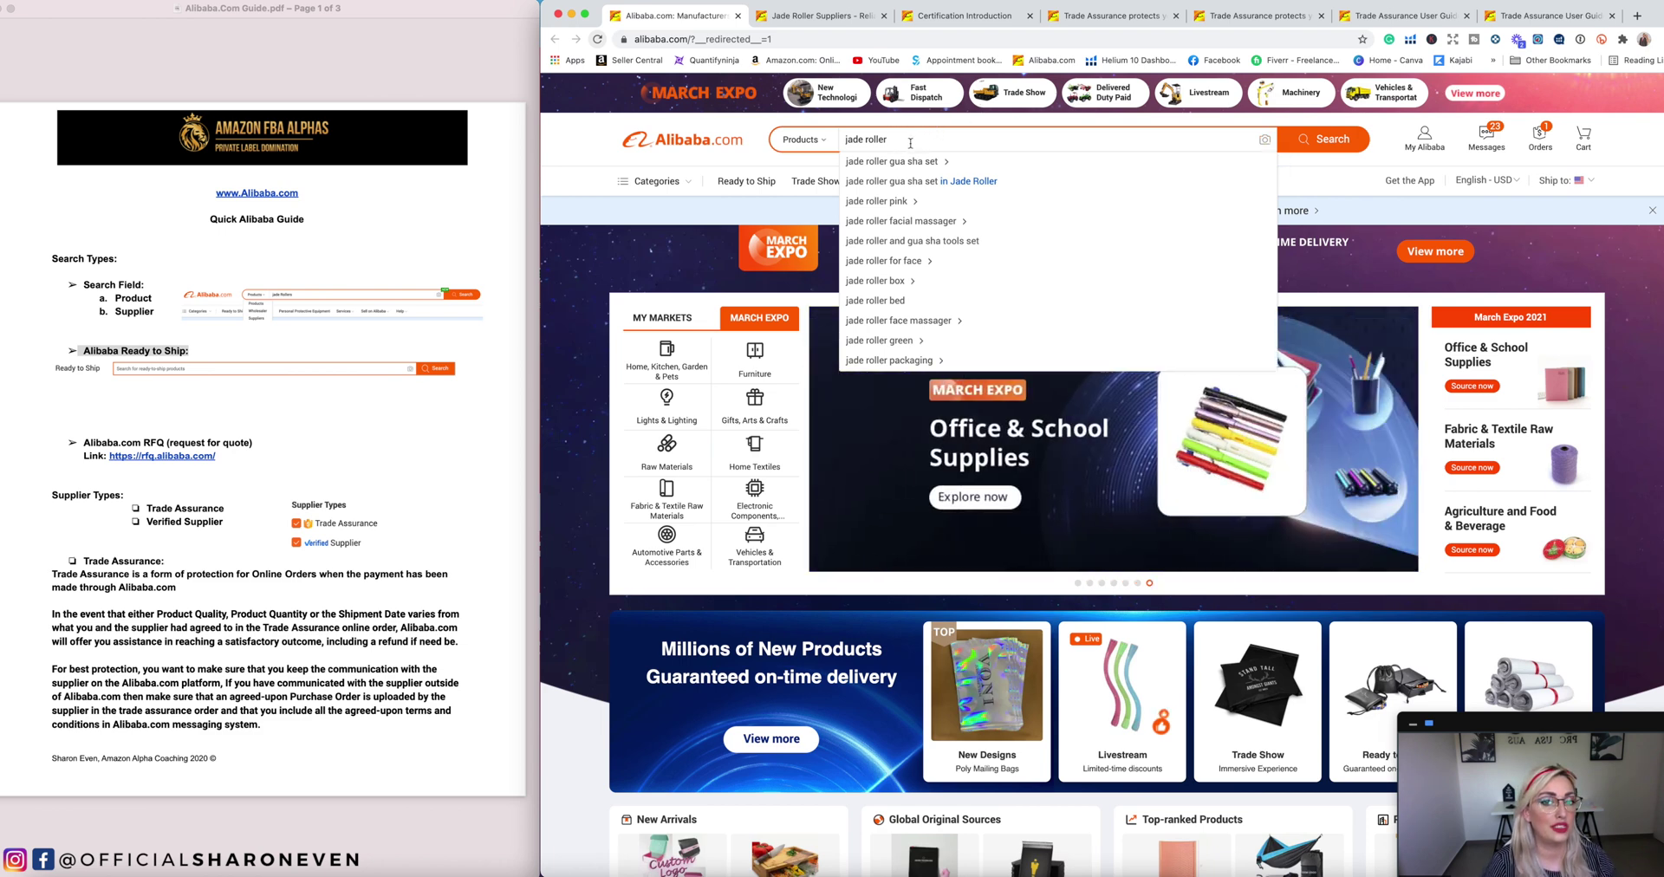
{"action": "mouse_move", "coordinate": [906, 164]}
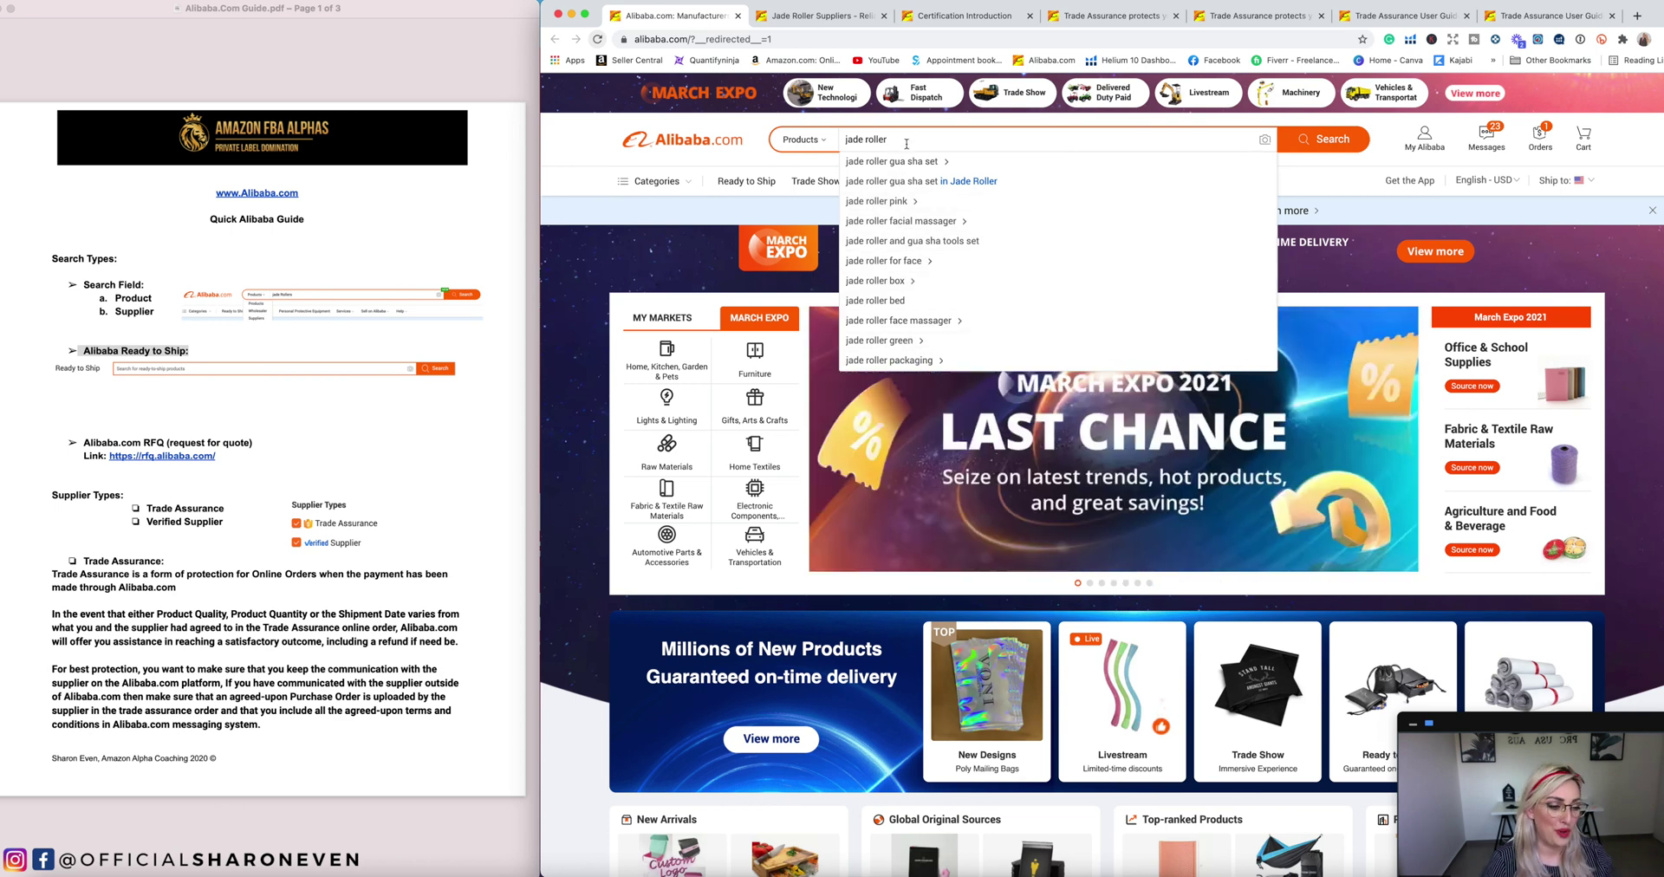
{"action": "left_click", "coordinate": [1318, 142]}
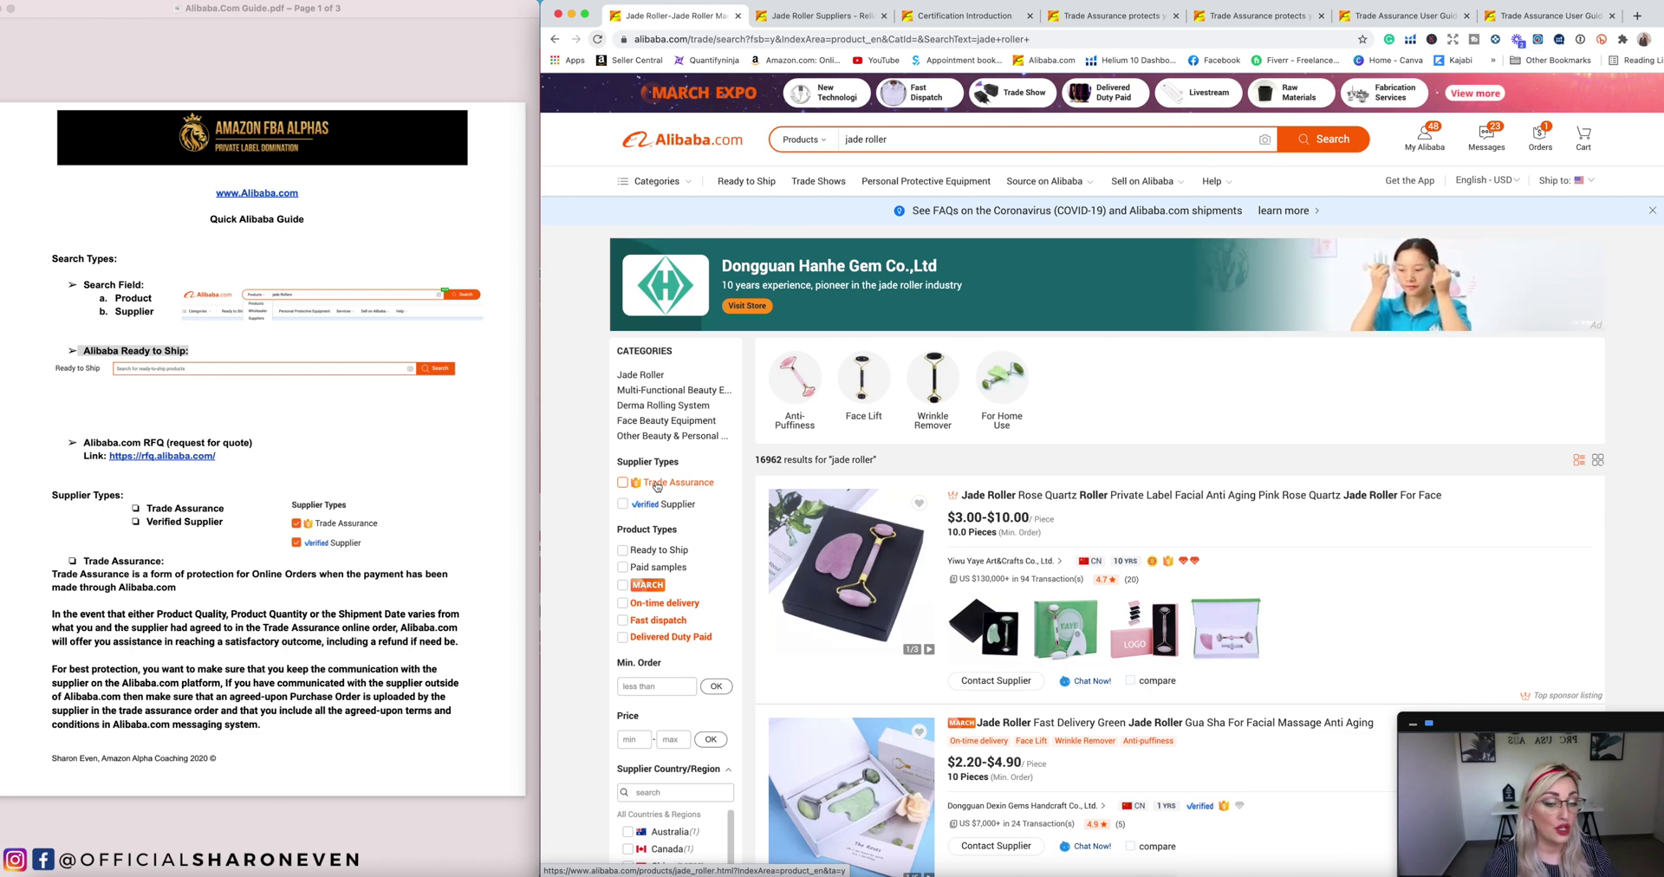
Step: In the PDF guide, highlight the full Trade Assurance explanation, and narrow the highlight to the phrase about online orders paid through Alibaba.com
{"action": "left_click", "coordinate": [54, 574]}
{"action": "left_click_drag", "start_coordinate": [52, 574], "coordinate": [289, 726]}
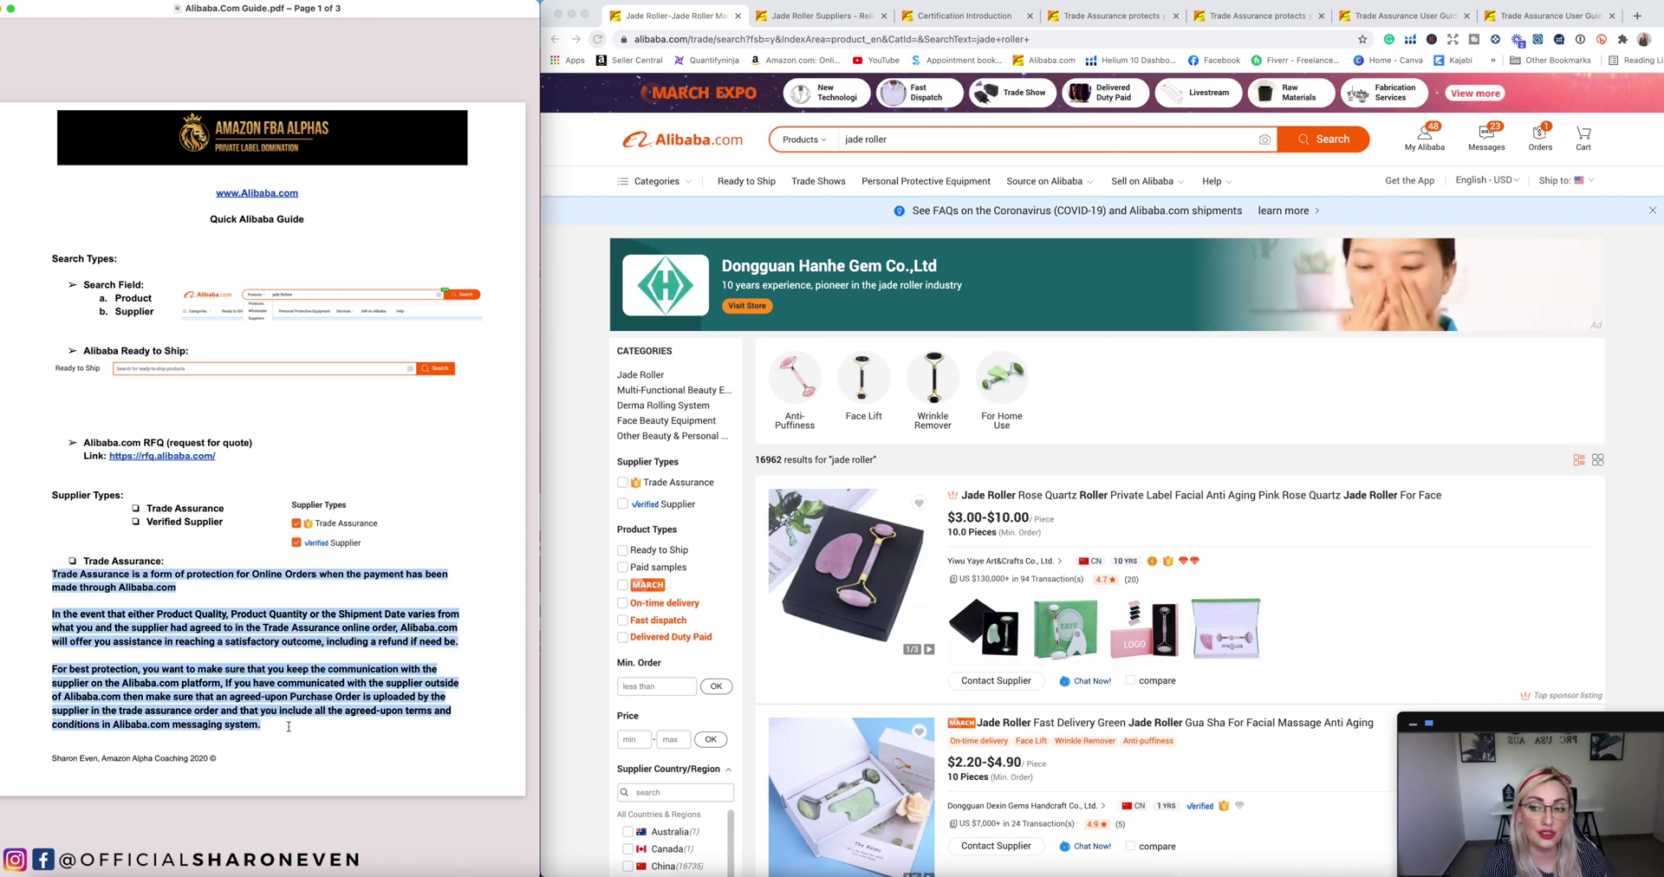
{"action": "left_click", "coordinate": [199, 587]}
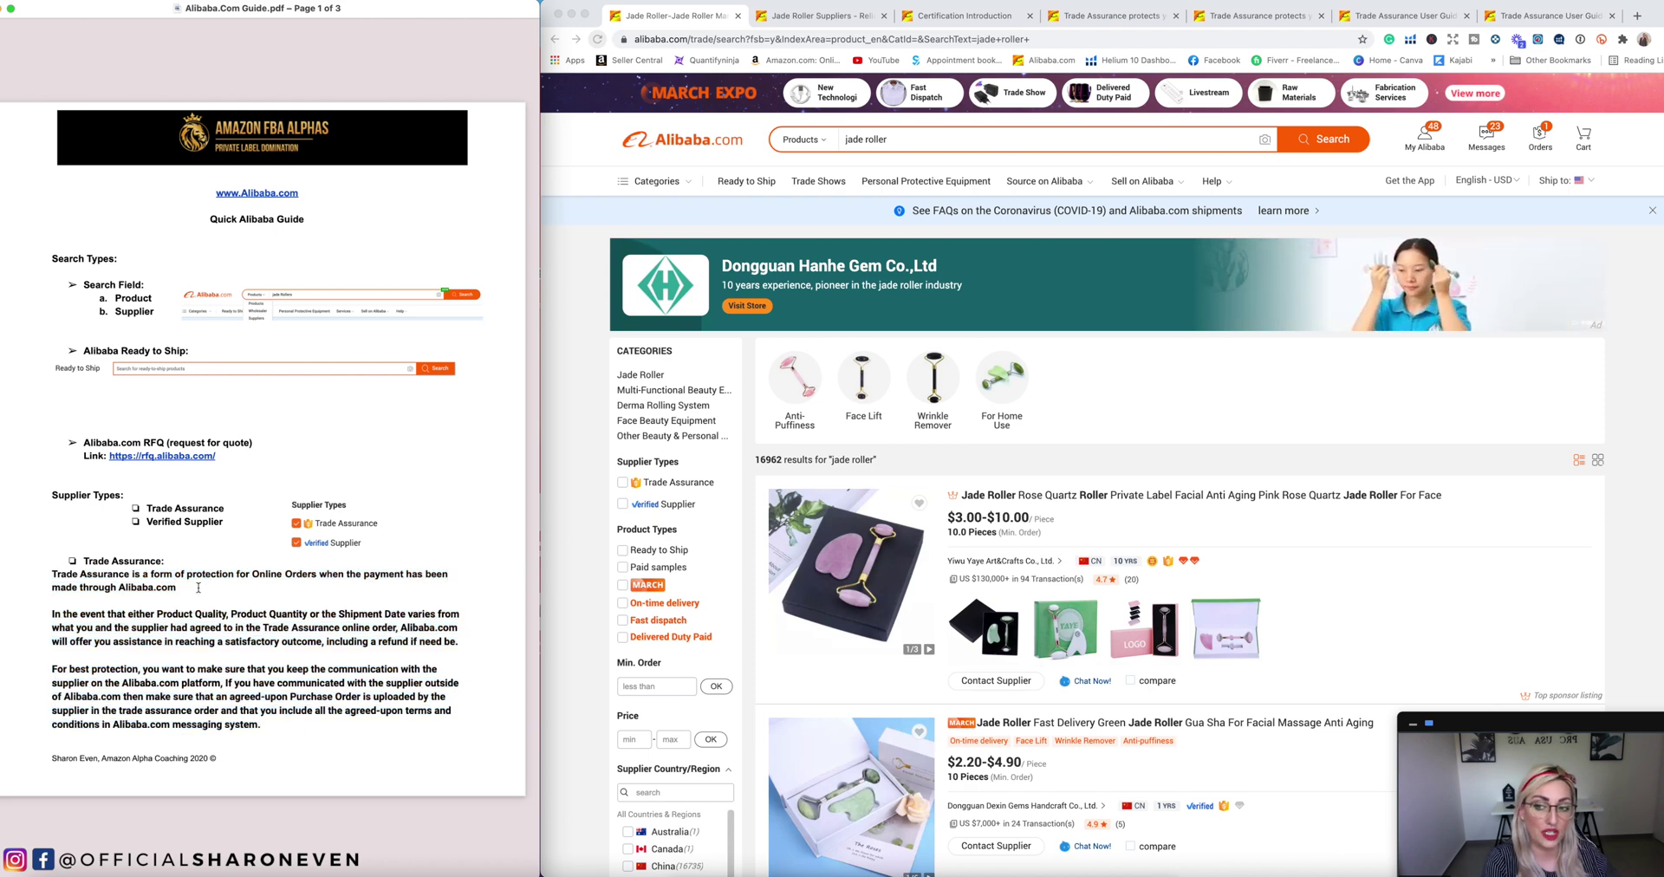
{"action": "left_click_drag", "start_coordinate": [252, 575], "coordinate": [410, 587]}
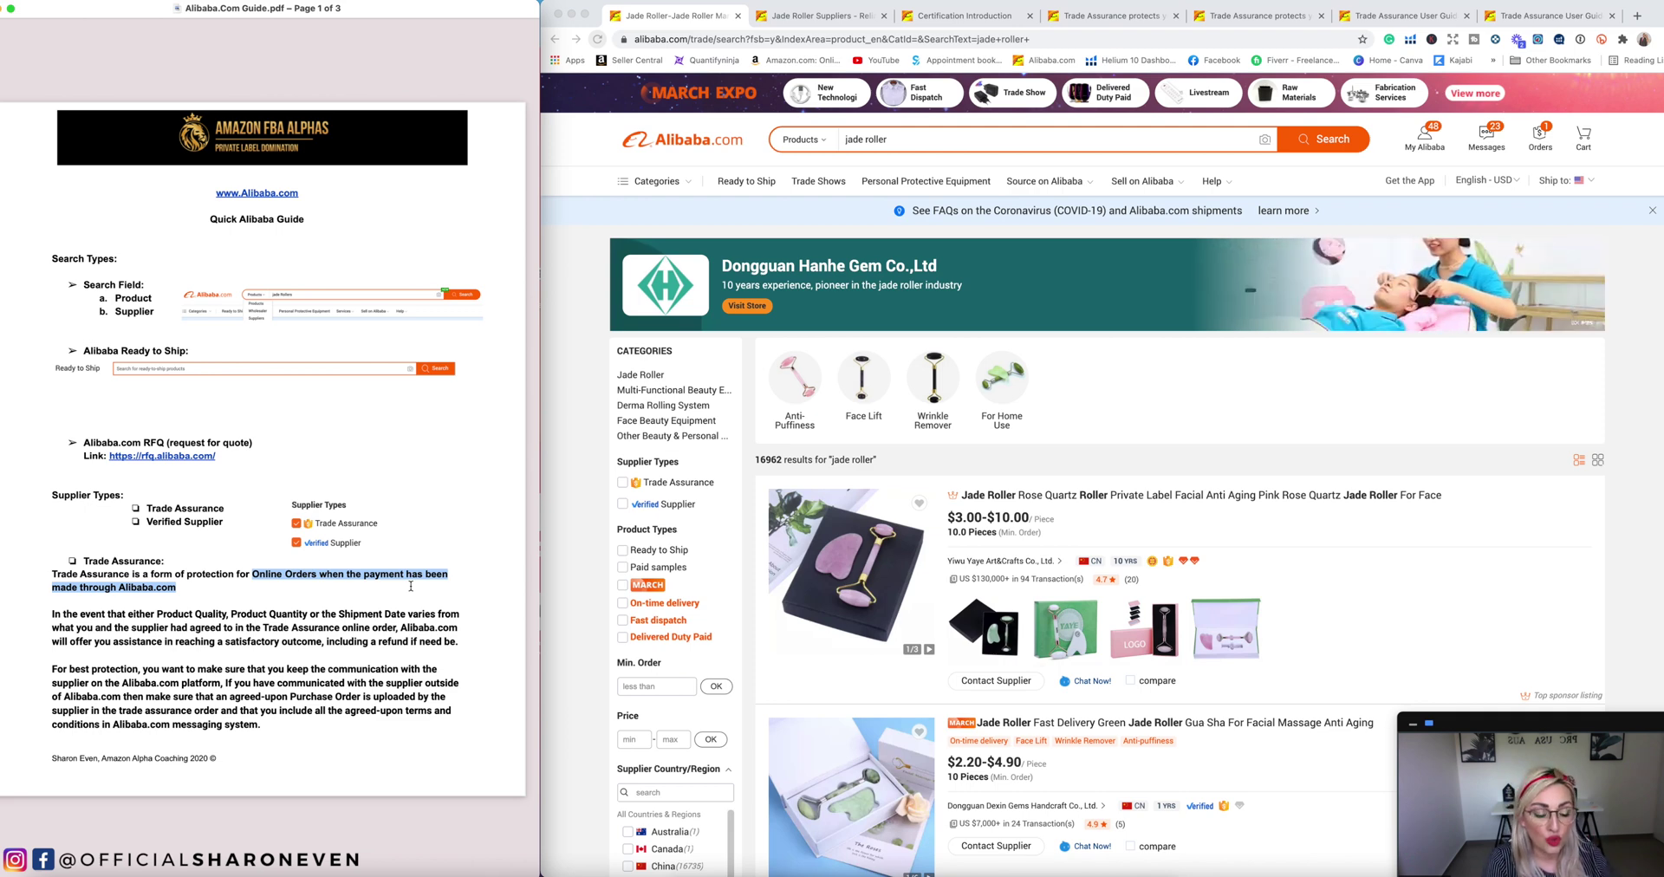
Step: Highlight the guide's paragraph on differing quality, quantity or shipment date, its refund phrase, and the paragraph on keeping communication on the platform
{"action": "left_click", "coordinate": [53, 614]}
{"action": "left_click_drag", "start_coordinate": [54, 614], "coordinate": [433, 646]}
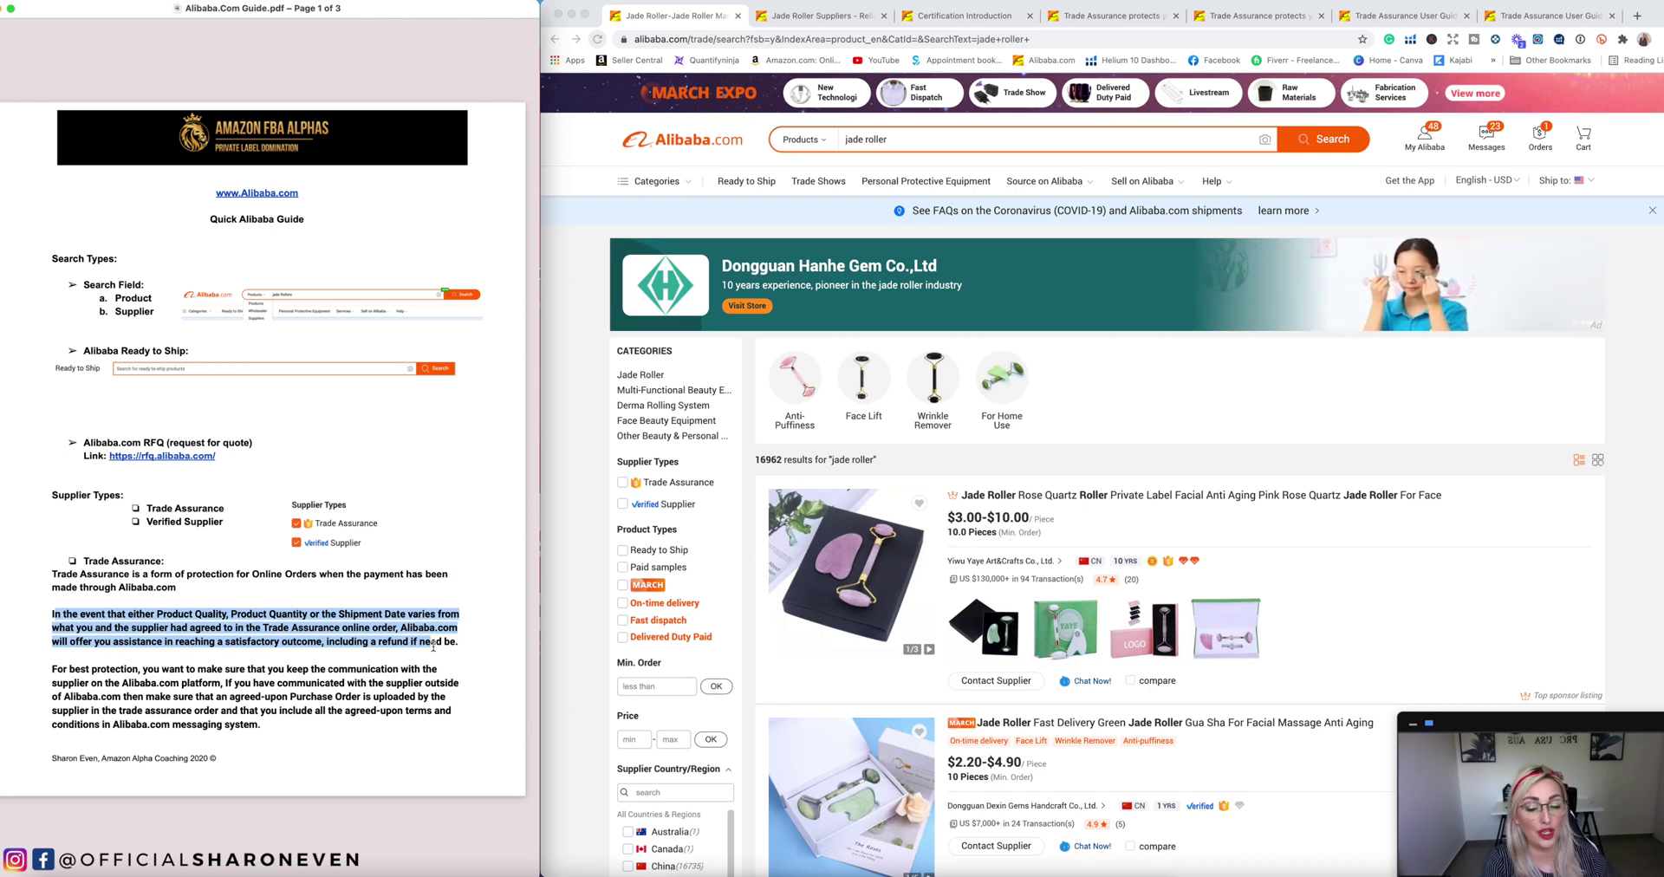
{"action": "left_click_drag", "start_coordinate": [459, 644], "coordinate": [326, 641]}
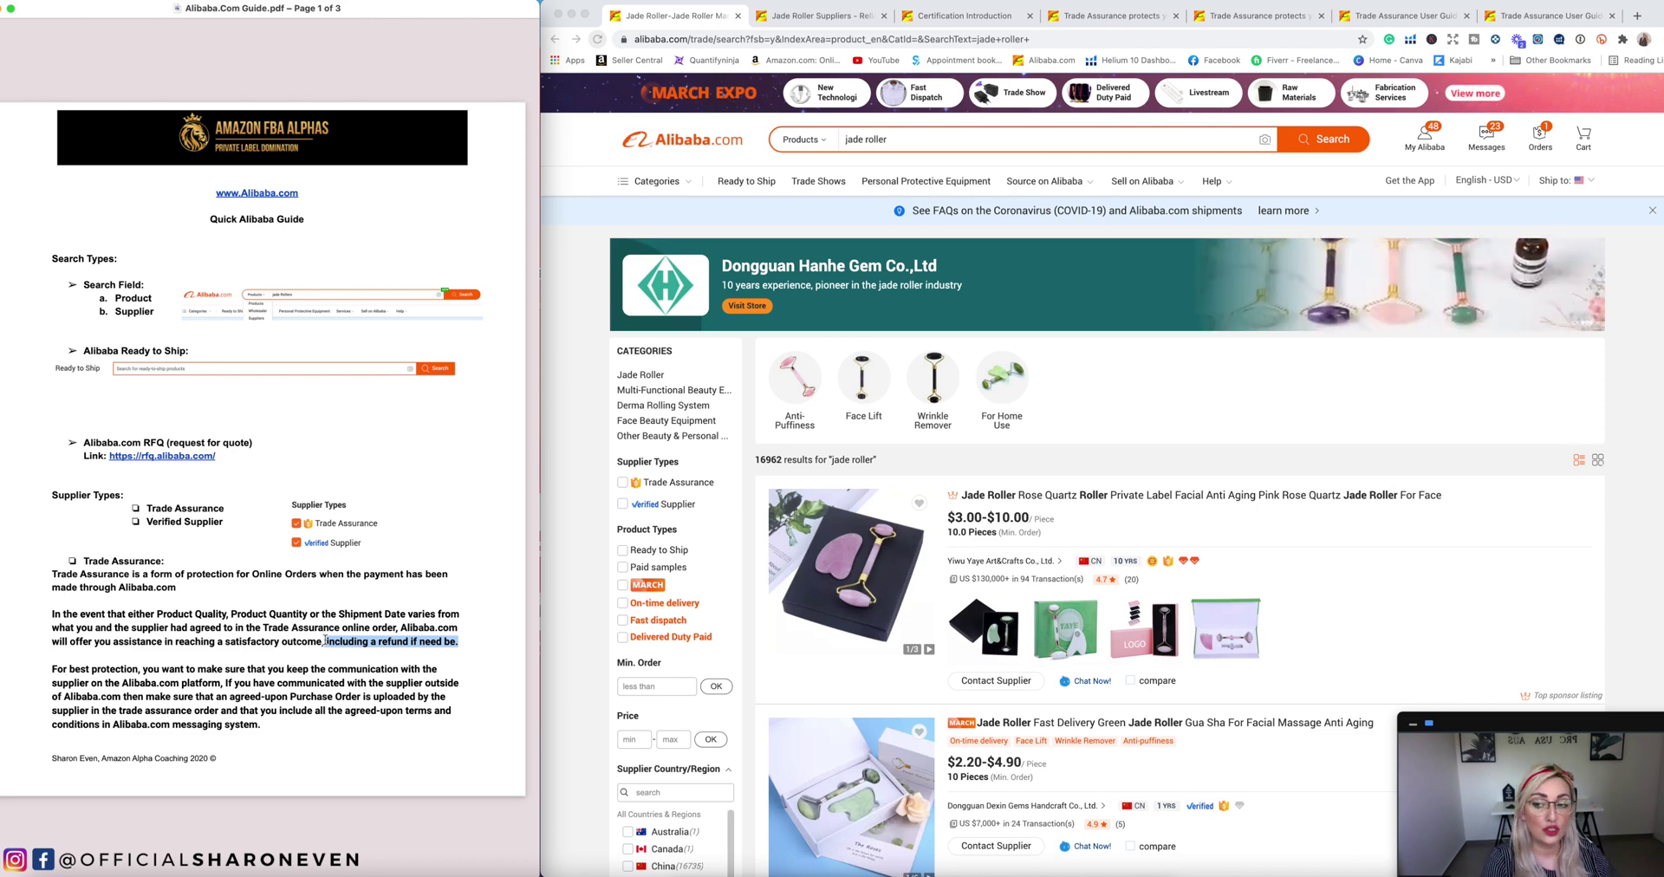
{"action": "left_click_drag", "start_coordinate": [261, 726], "coordinate": [53, 664]}
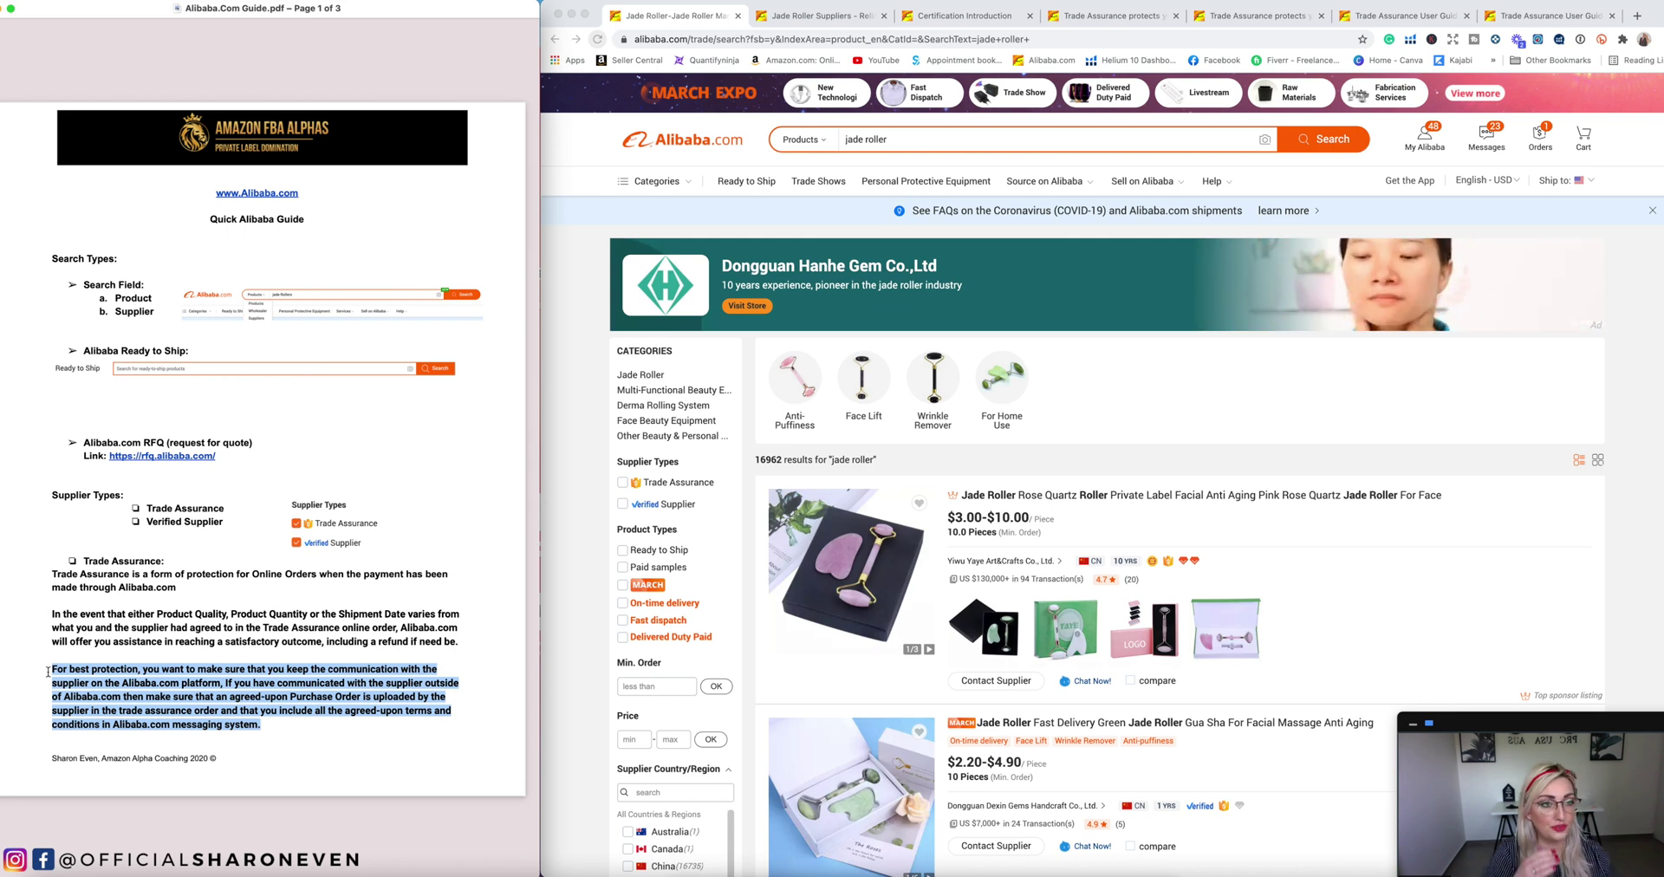
Step: Filter the jade roller results to Trade Assurance suppliers, and remove that filter again
{"action": "scroll", "coordinate": [625, 488], "scroll_direction": "down", "scroll_amount": 1}
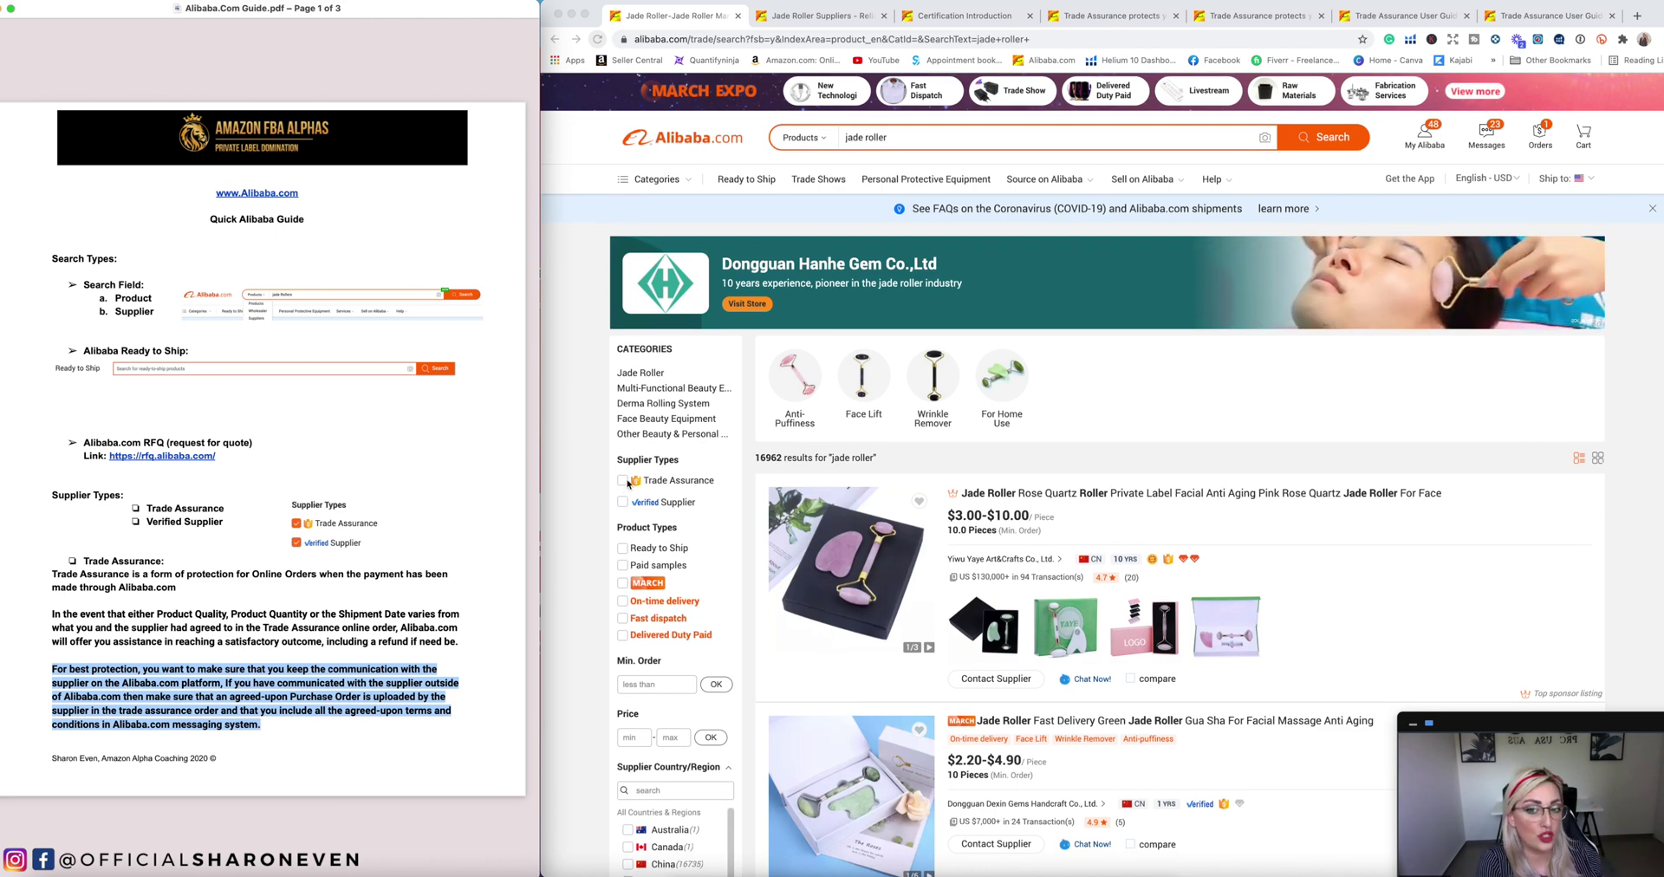
{"action": "left_click", "coordinate": [623, 482]}
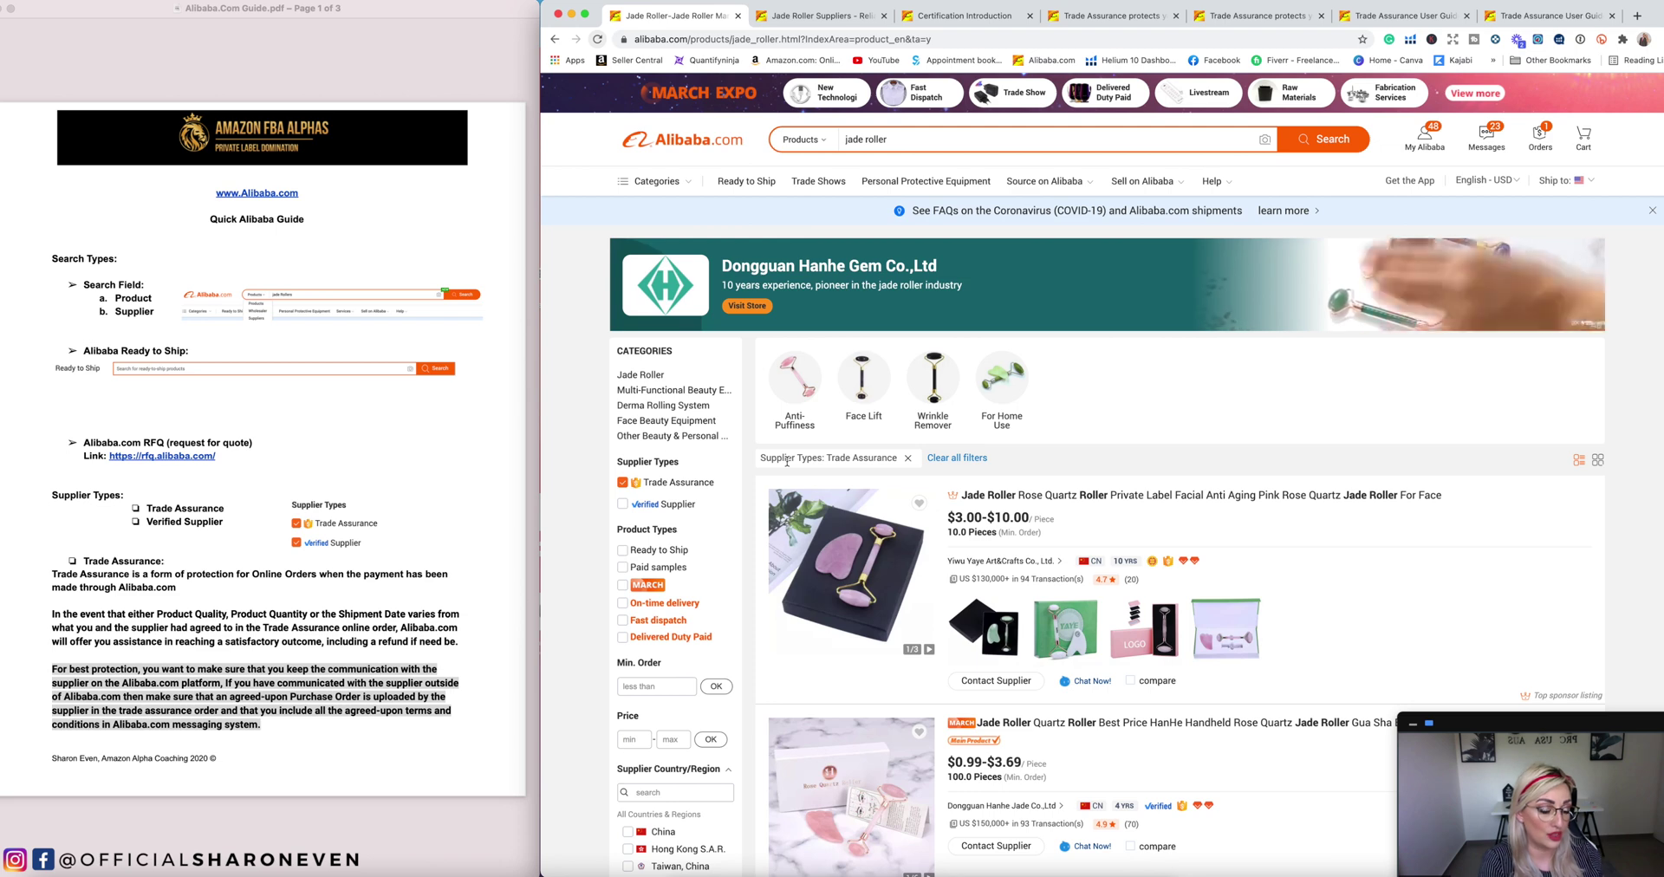
{"action": "left_click", "coordinate": [623, 482]}
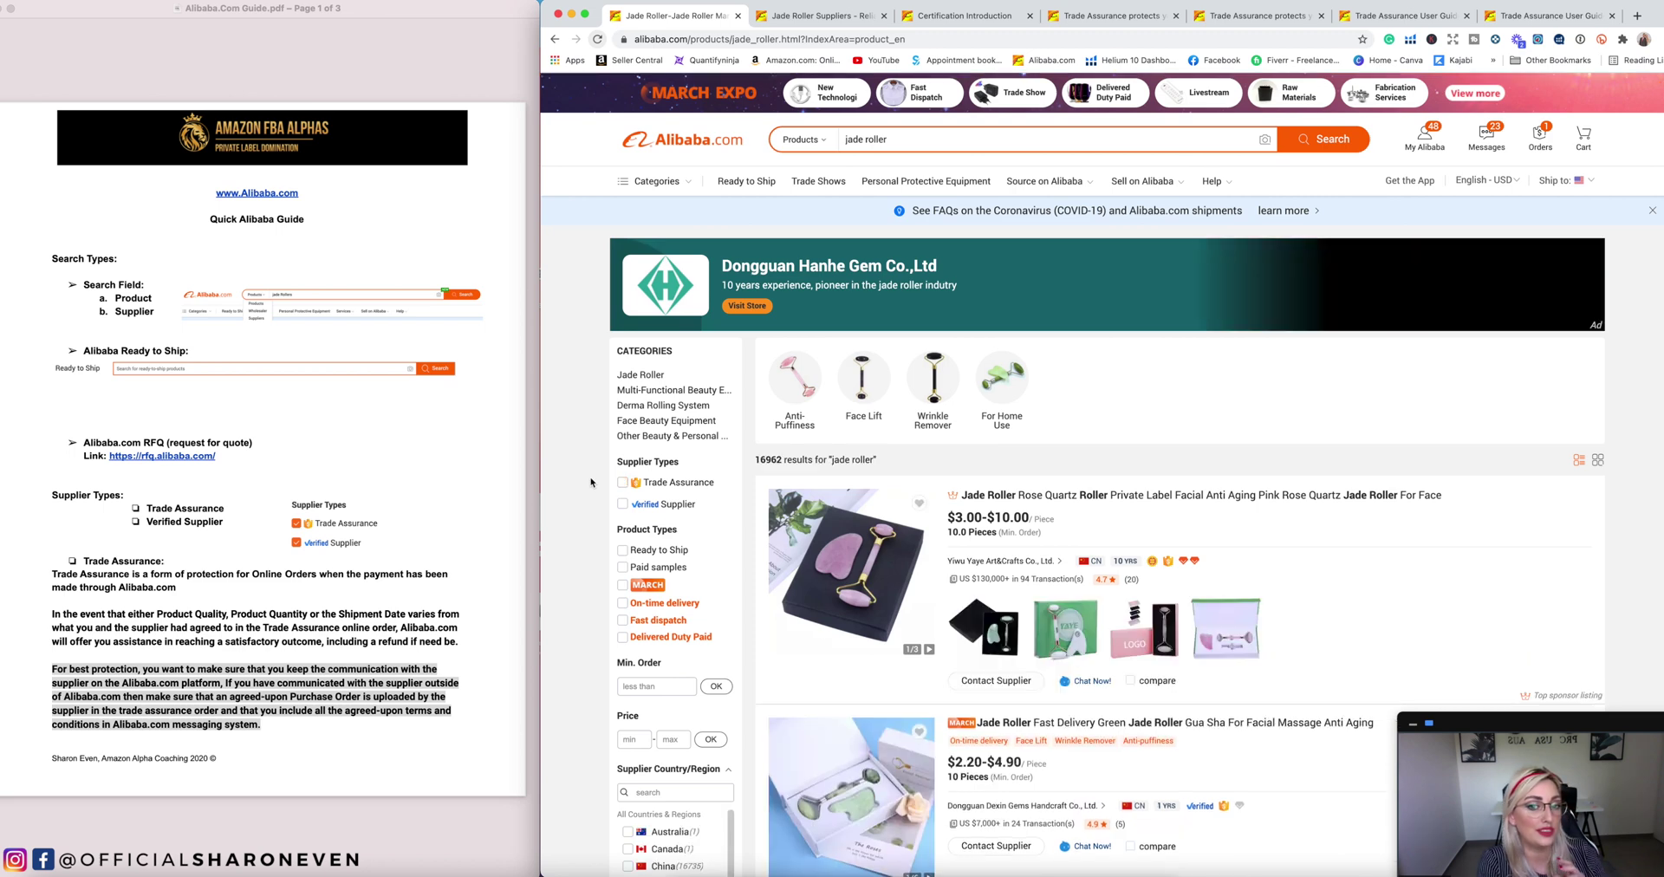
Step: Highlight the results count and browse the unfiltered jade roller listings, examining each supplier's Trade Assurance and Verified badges
{"action": "triple_click", "coordinate": [755, 460]}
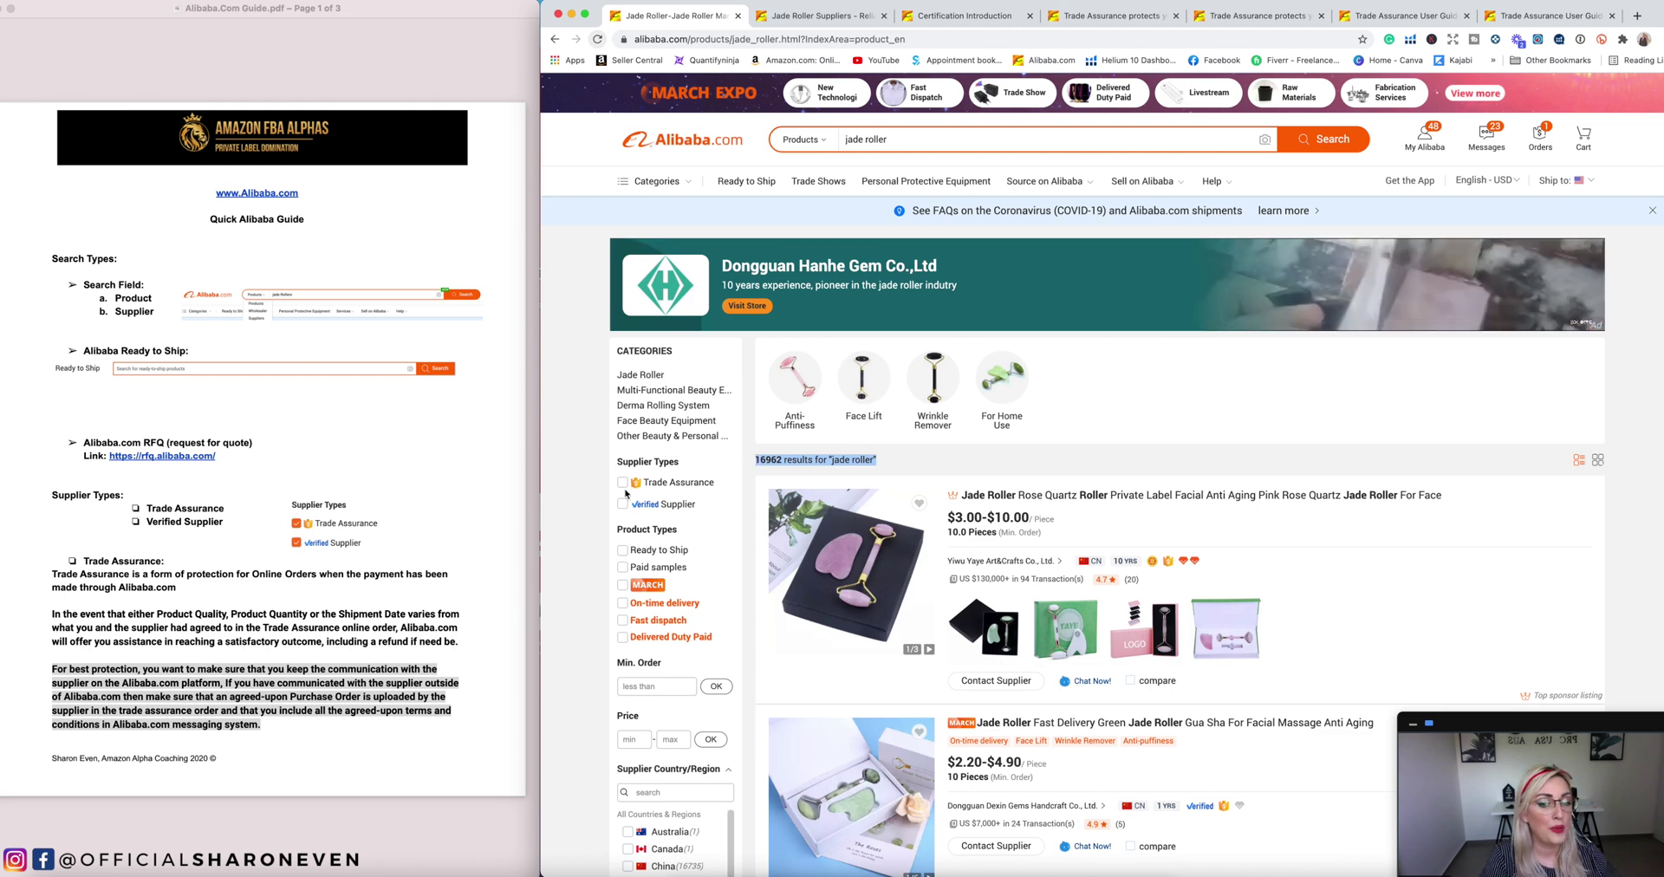
{"action": "left_click", "coordinate": [1307, 541]}
{"action": "scroll", "coordinate": [1308, 543], "scroll_direction": "down", "scroll_amount": 5}
{"action": "scroll", "coordinate": [1308, 544], "scroll_direction": "down", "scroll_amount": 4}
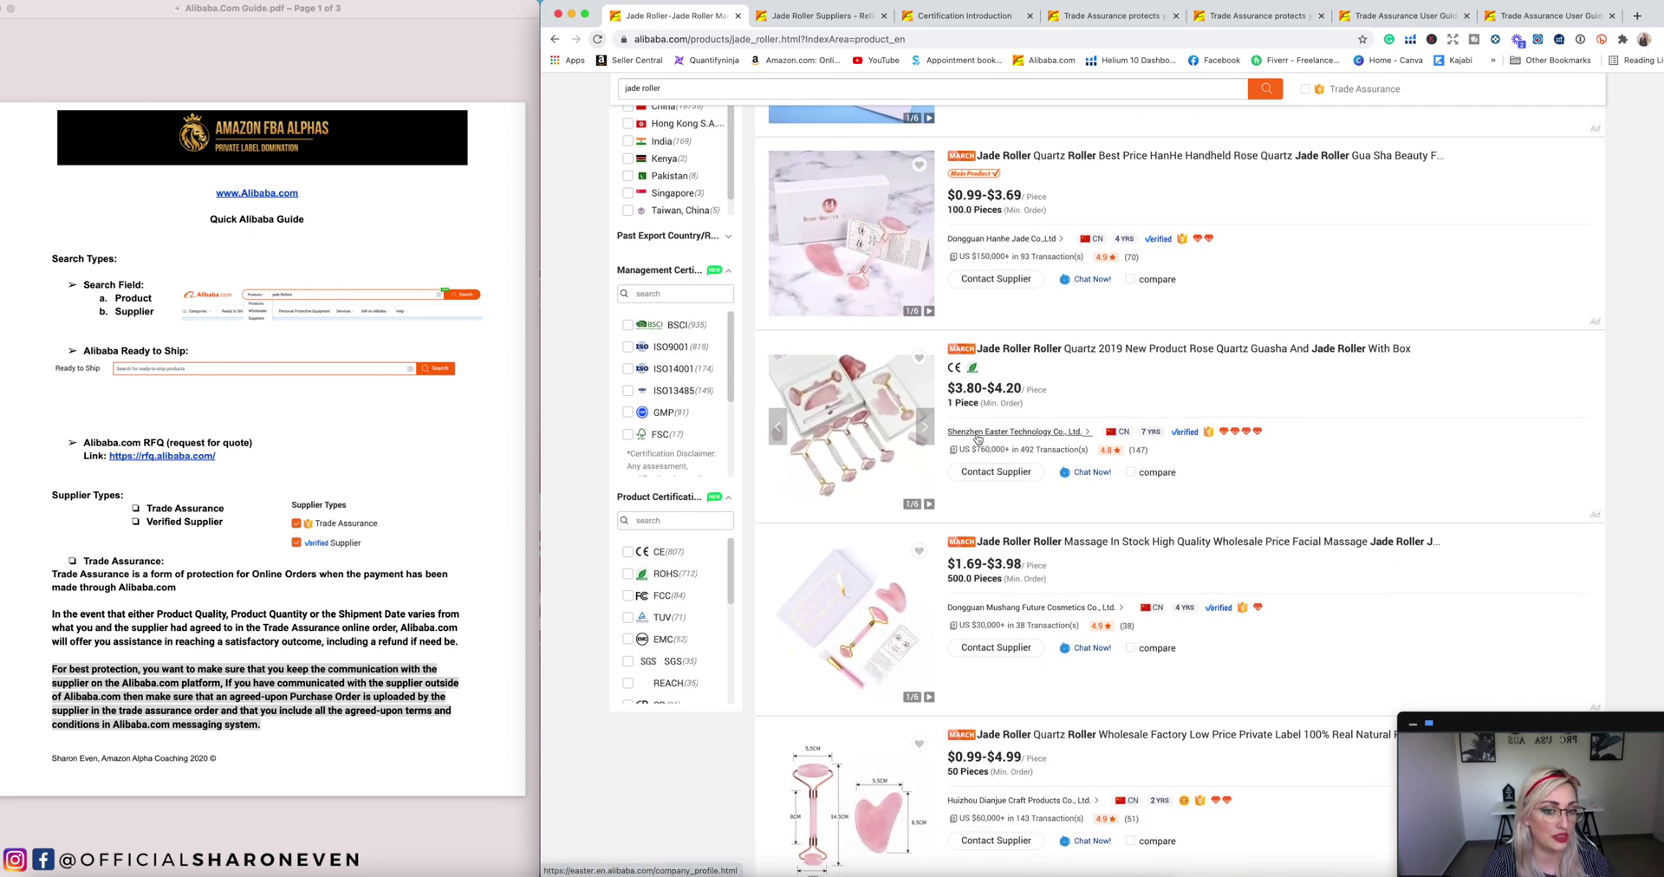
{"action": "scroll", "coordinate": [1338, 532], "scroll_direction": "down", "scroll_amount": 3}
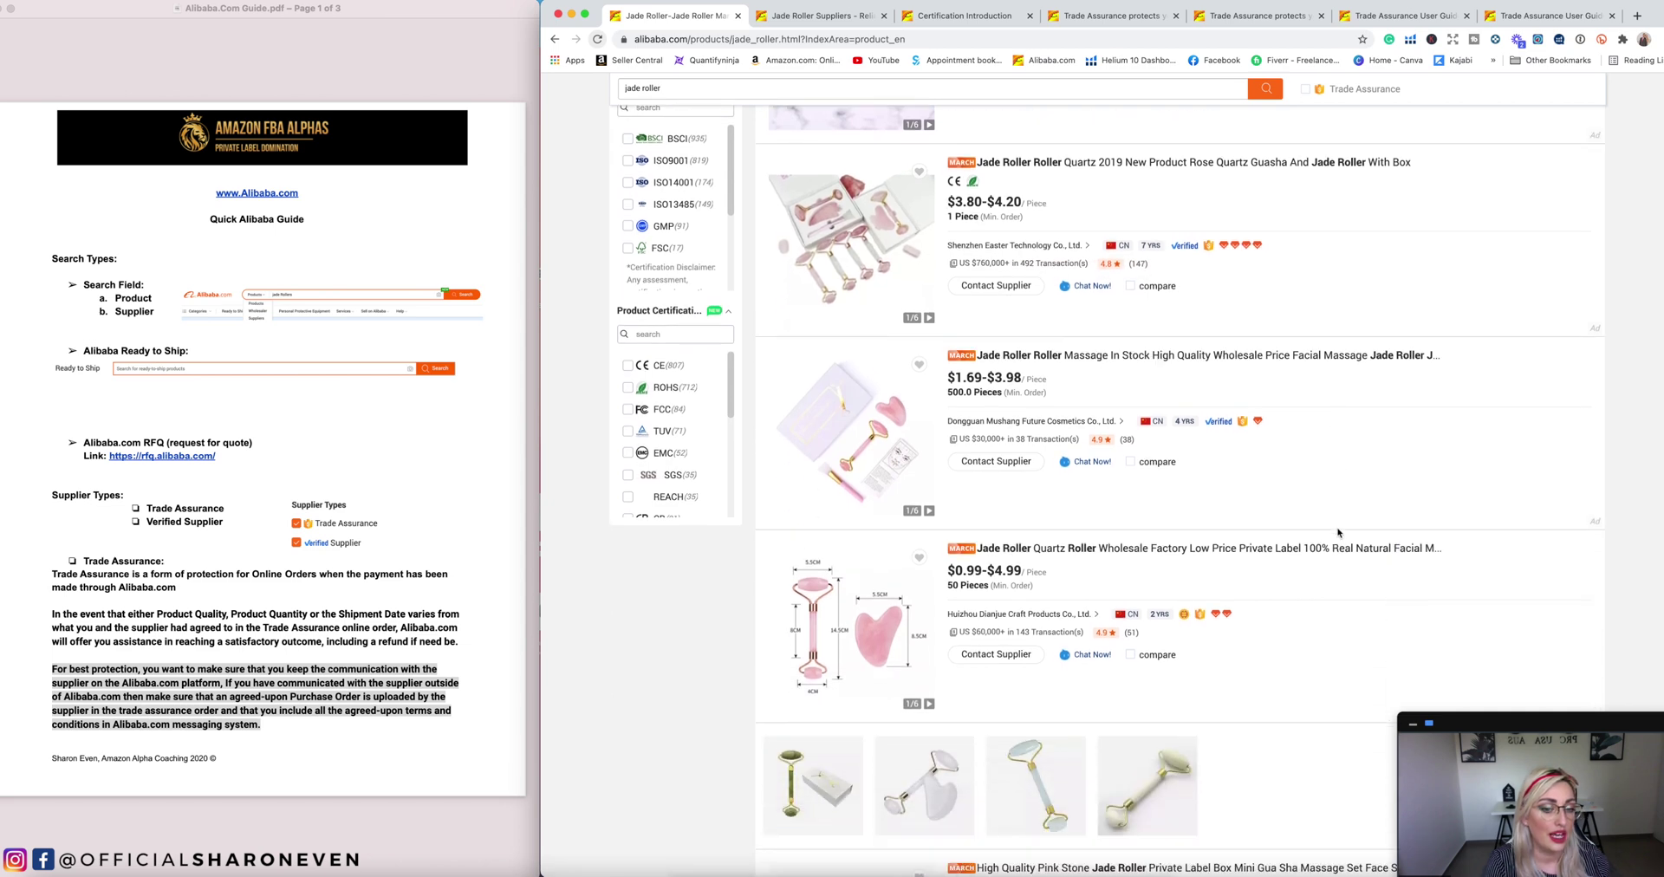
{"action": "scroll", "coordinate": [1338, 532], "scroll_direction": "down", "scroll_amount": 4}
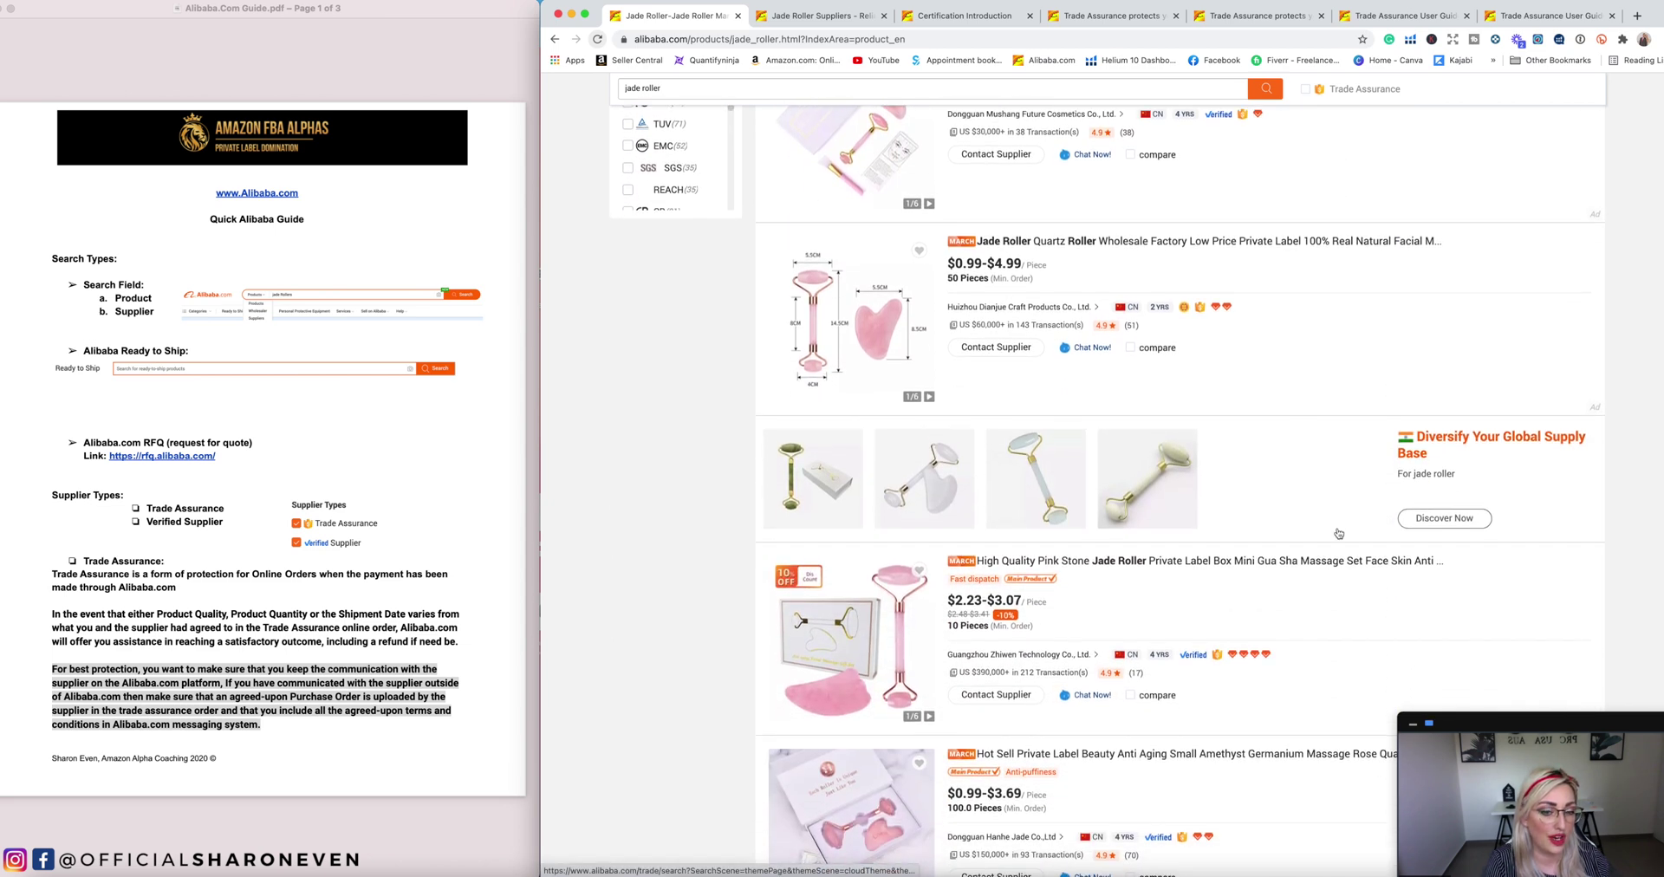
{"action": "scroll", "coordinate": [1338, 532], "scroll_direction": "down", "scroll_amount": 8}
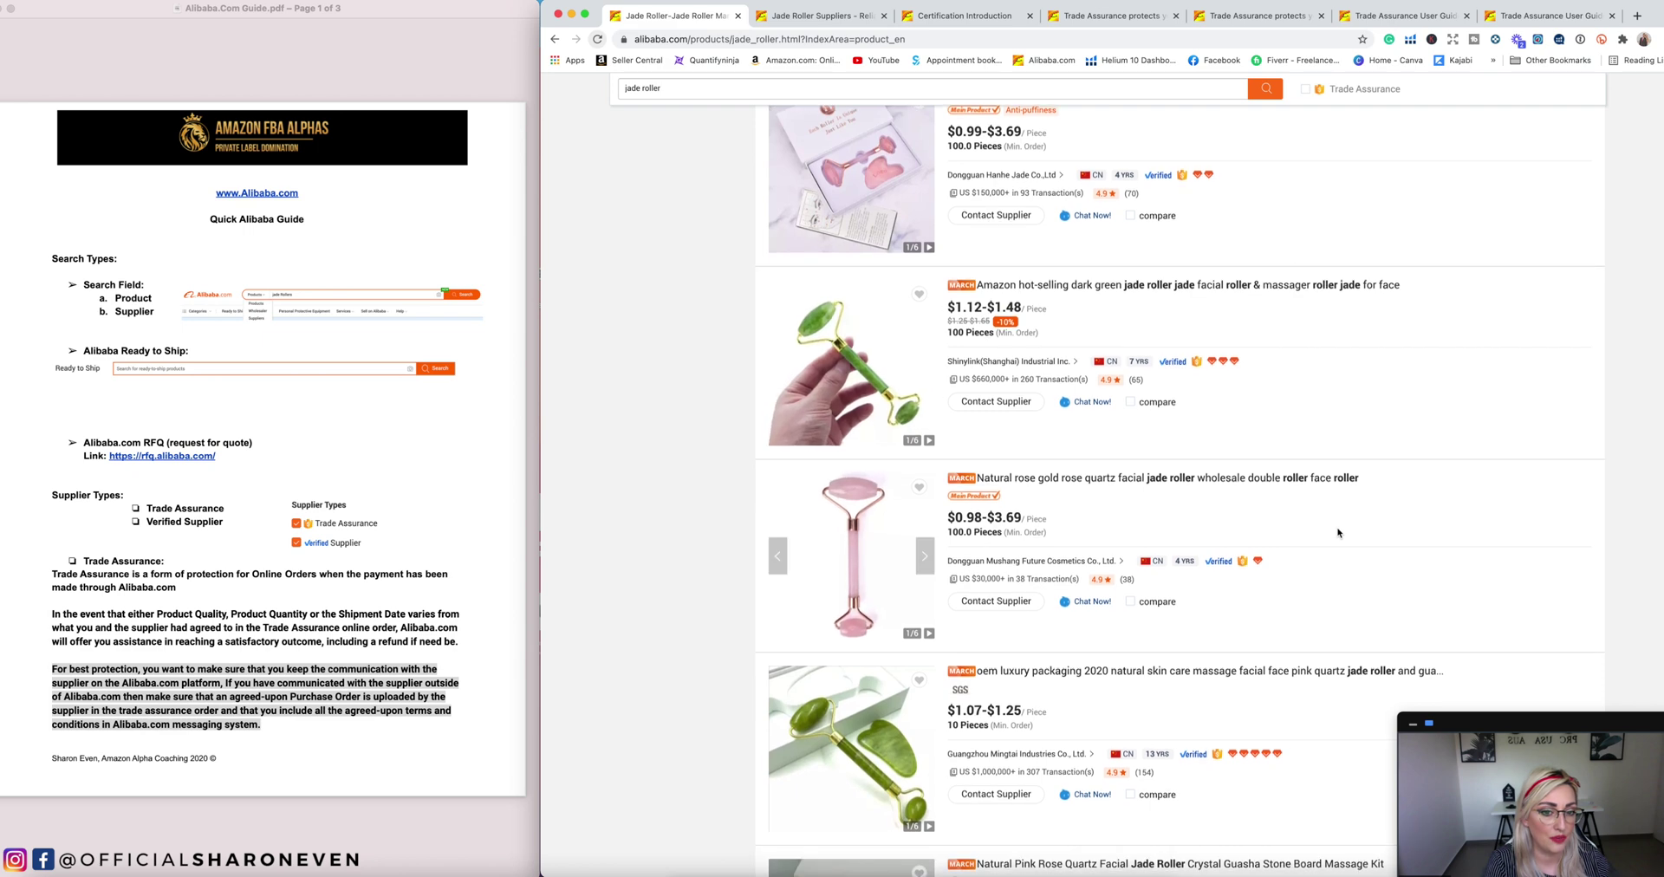
{"action": "scroll", "coordinate": [1338, 532], "scroll_direction": "down", "scroll_amount": 6}
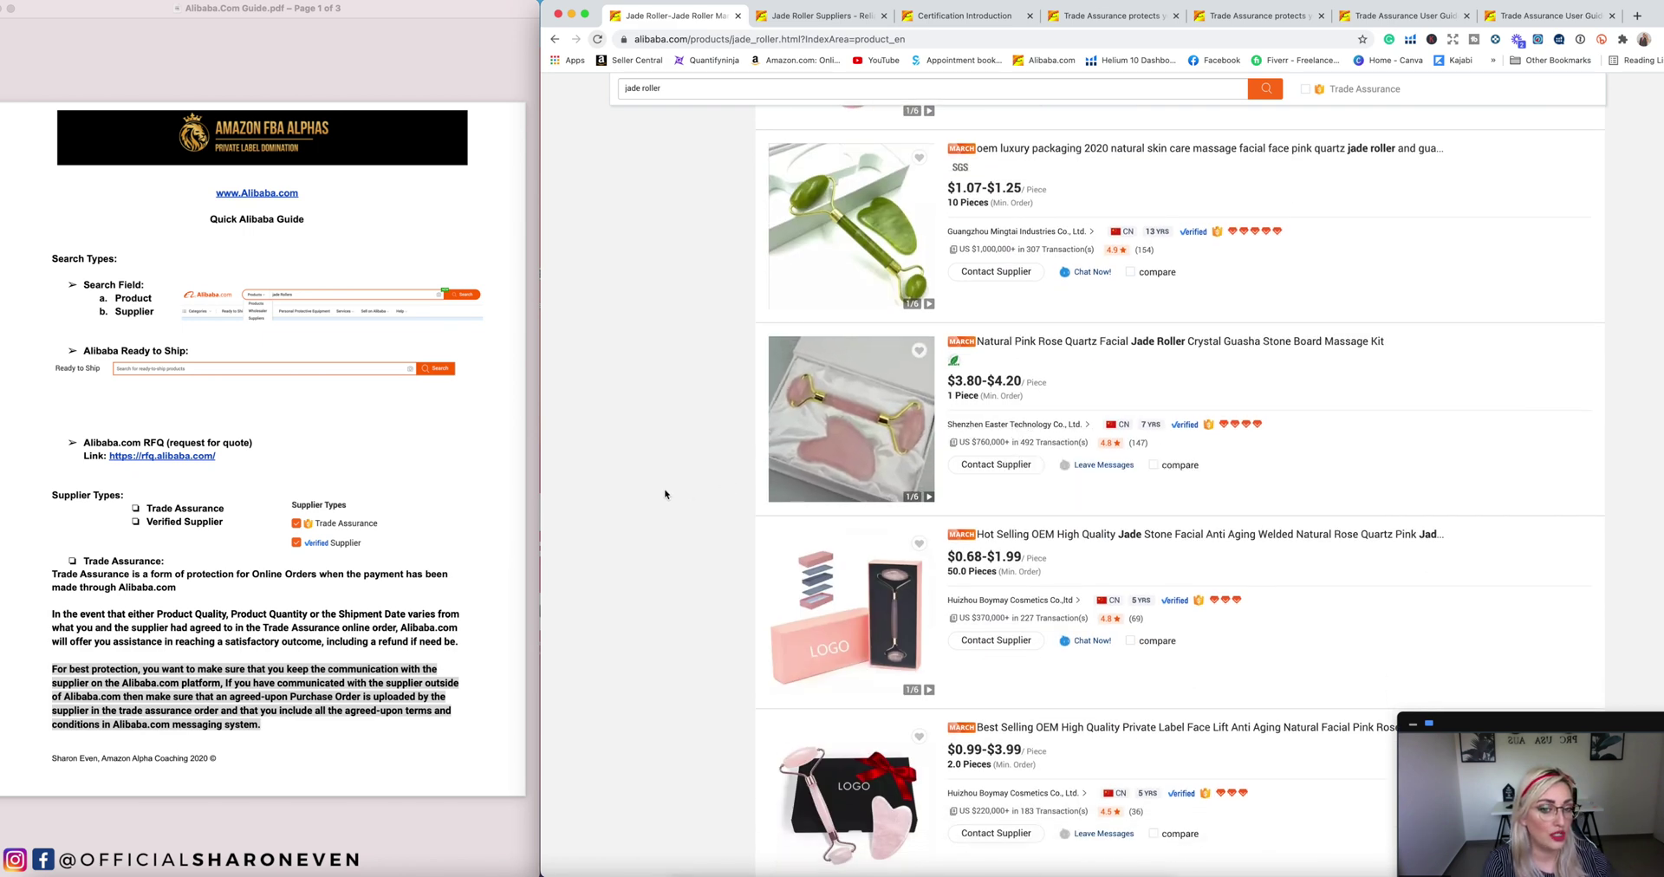
Step: Highlight the jade roller results count, and filter the results to Trade Assurance suppliers
{"action": "scroll", "coordinate": [665, 494], "scroll_direction": "up", "scroll_amount": 15}
{"action": "scroll", "coordinate": [669, 492], "scroll_direction": "up", "scroll_amount": 1}
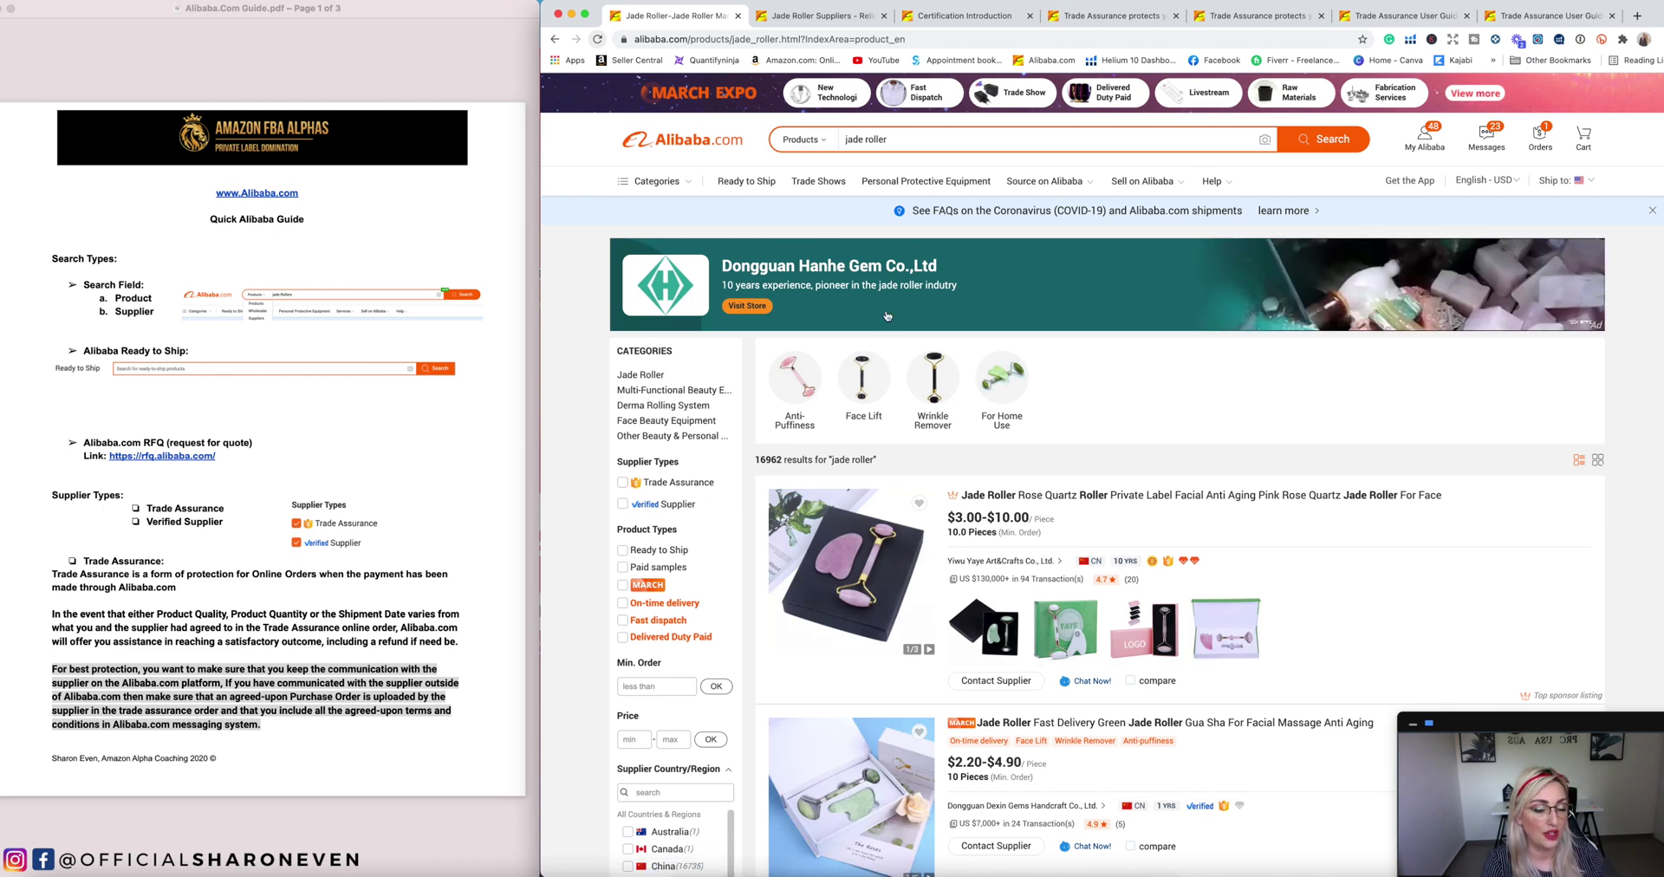
{"action": "left_click_drag", "start_coordinate": [755, 460], "coordinate": [783, 460]}
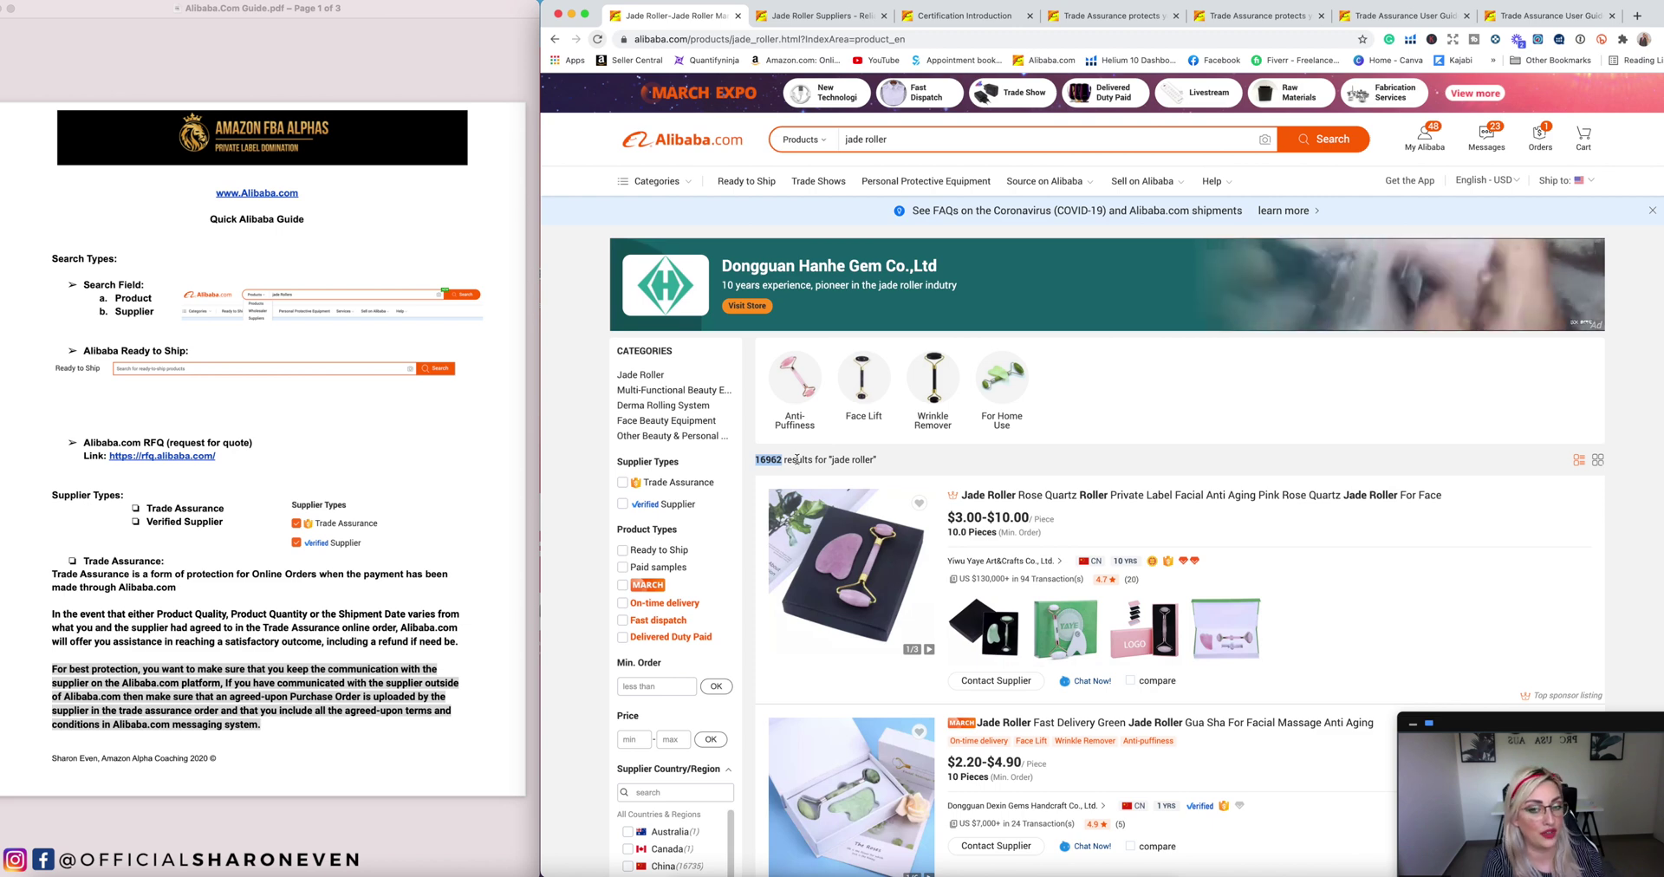
{"action": "scroll", "coordinate": [796, 459], "scroll_direction": "down", "scroll_amount": 2}
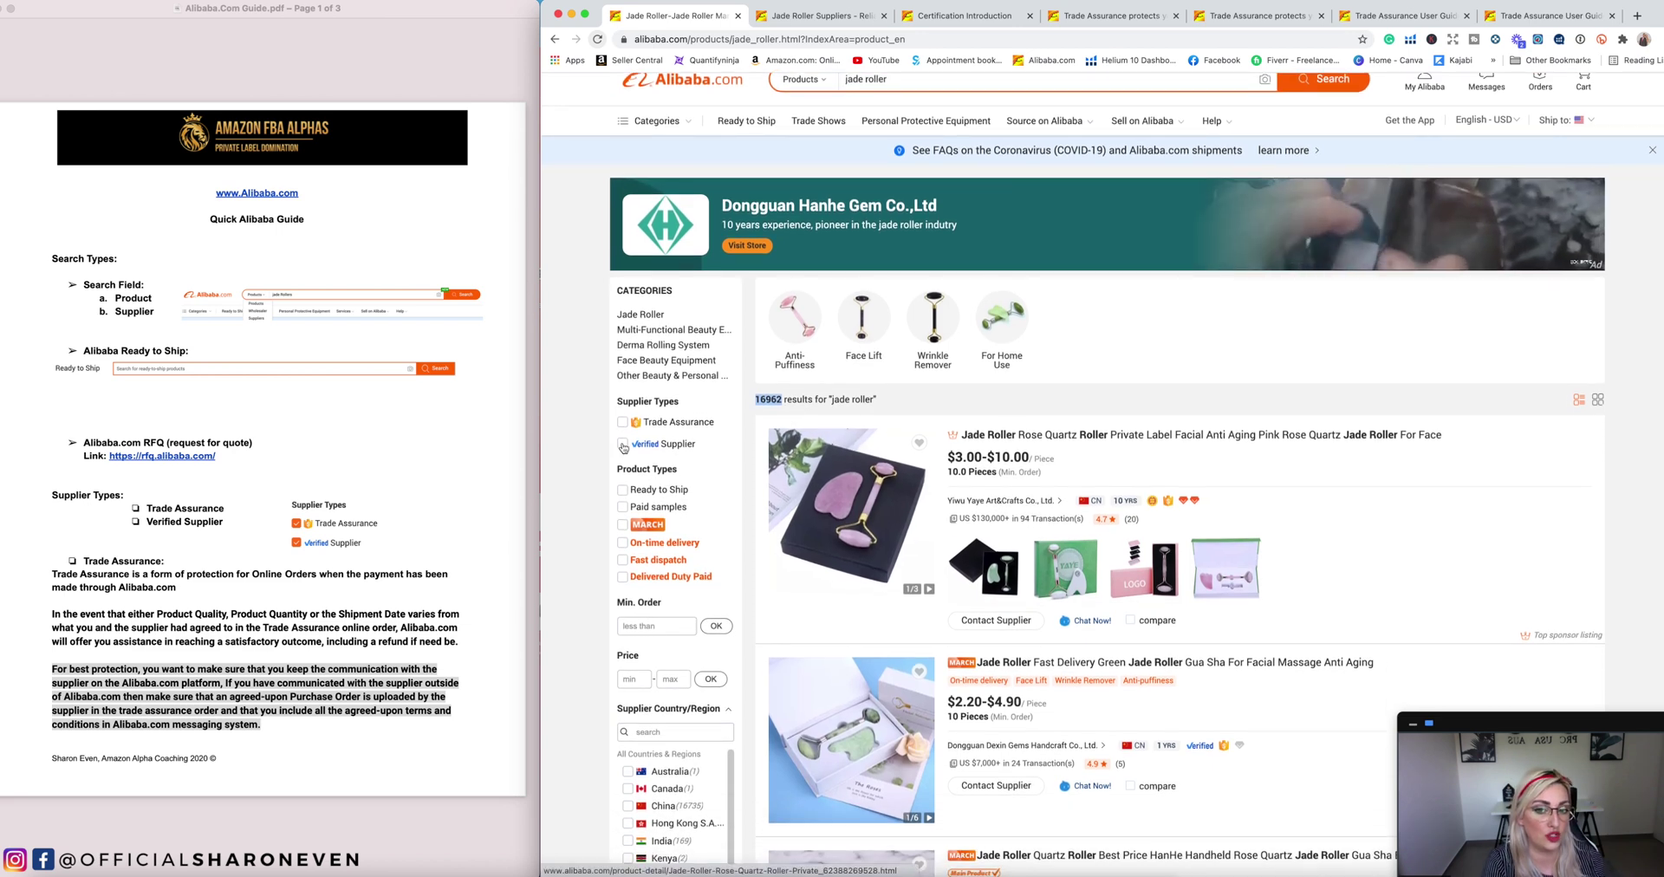
{"action": "left_click", "coordinate": [621, 428]}
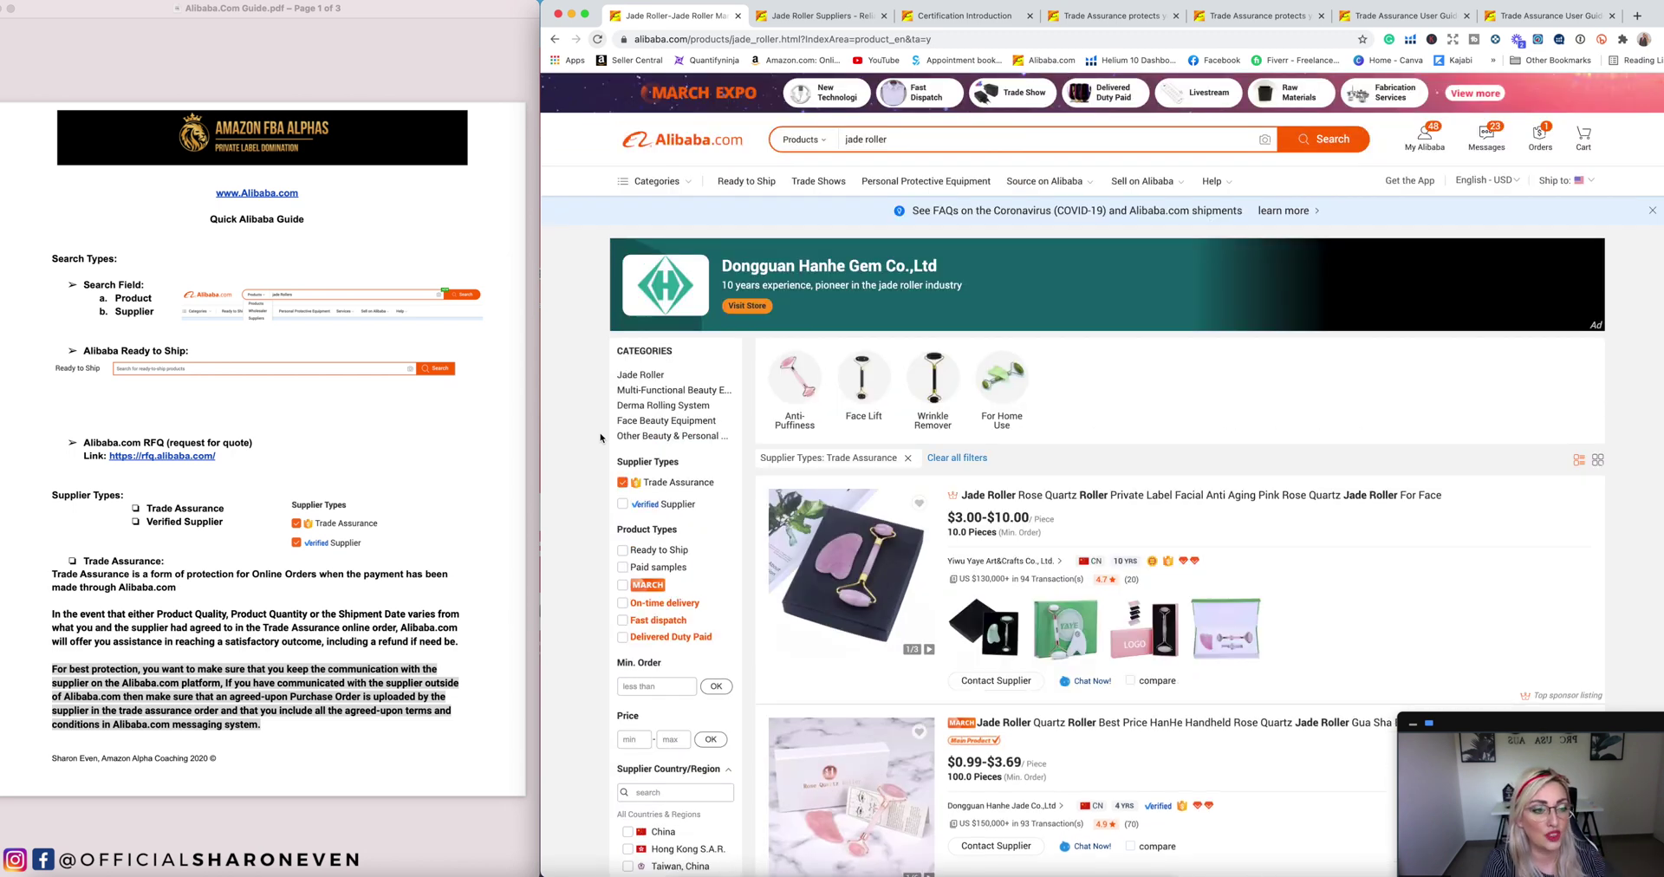
Step: Turn the PDF guide to page 2, and look through Alibaba's Trade Assurance overview page
{"action": "left_click", "coordinate": [318, 575]}
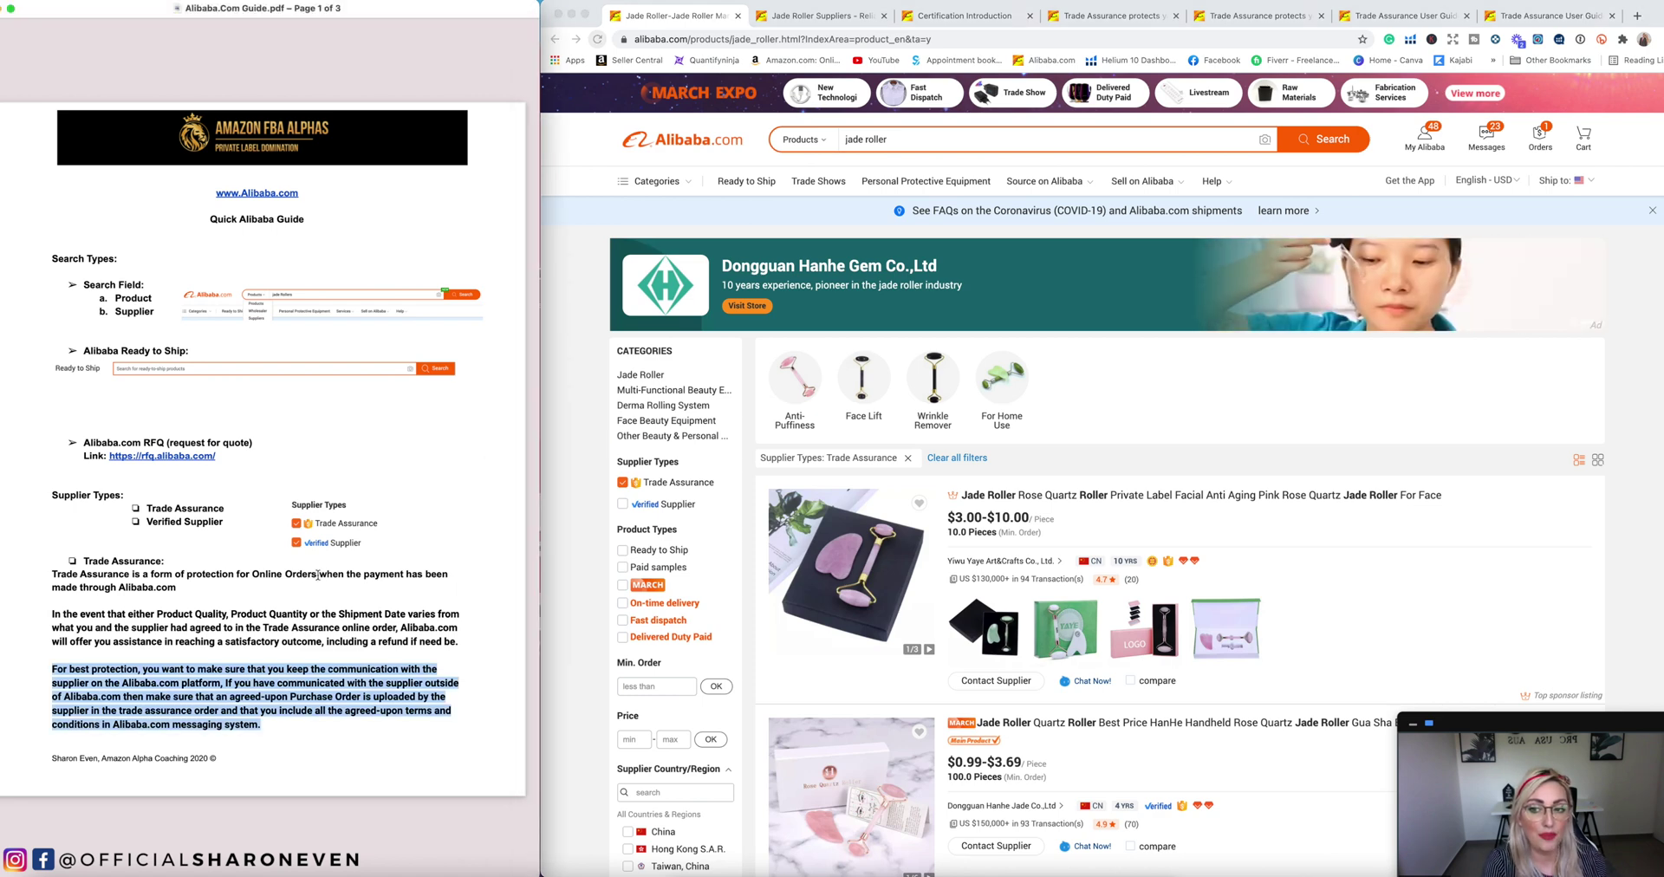
{"action": "scroll", "coordinate": [318, 574], "scroll_direction": "down", "scroll_amount": 5}
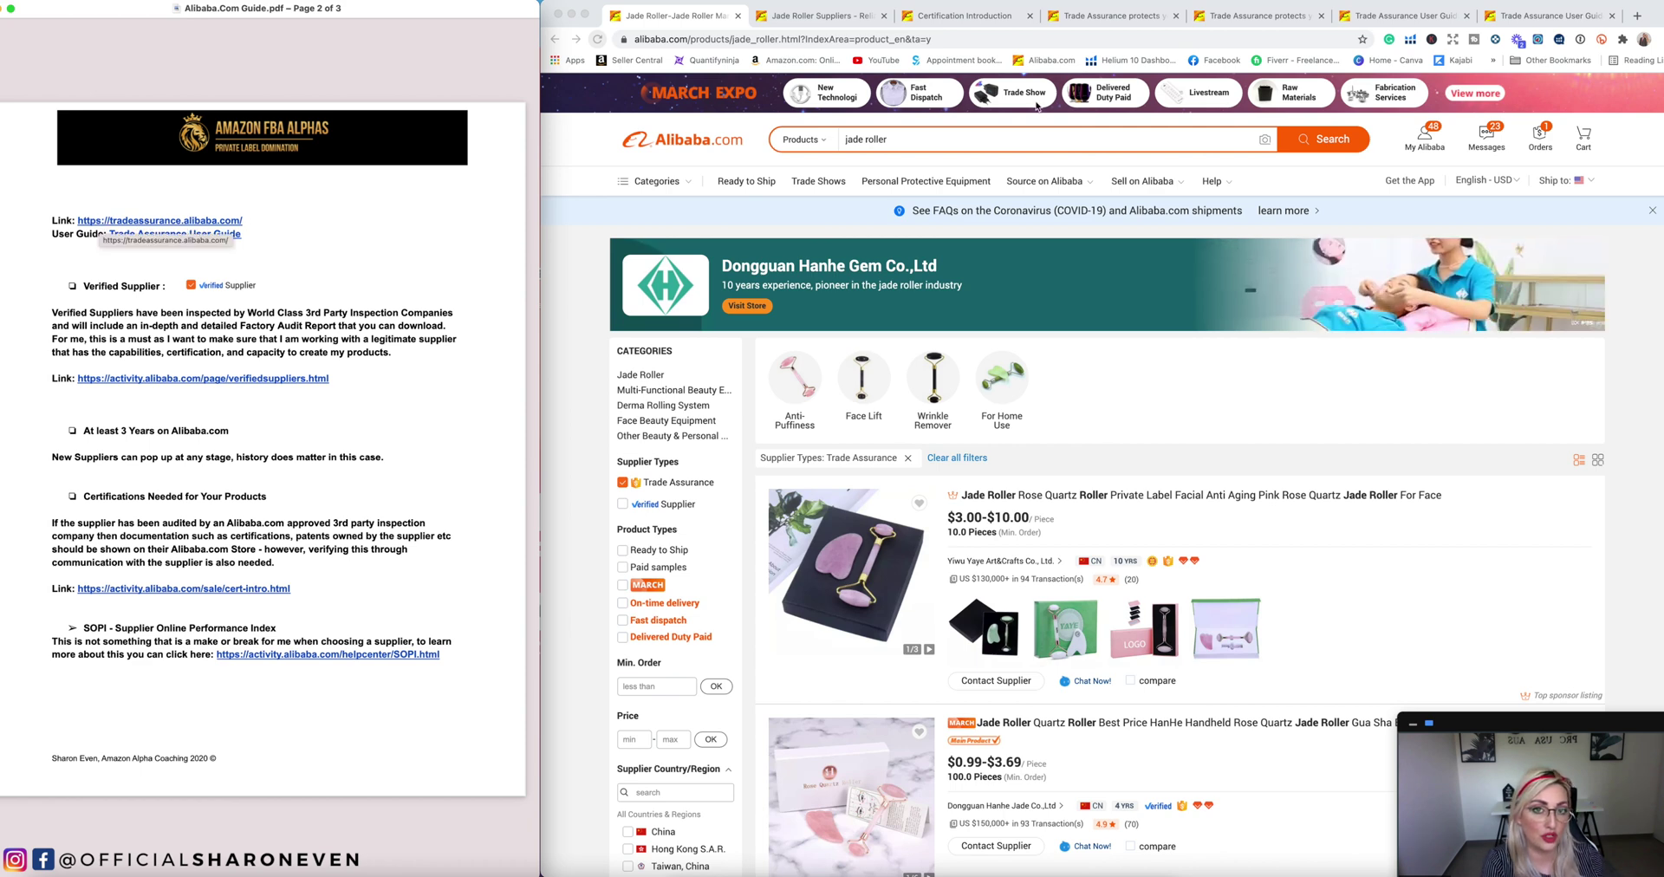
{"action": "left_click", "coordinate": [1105, 16]}
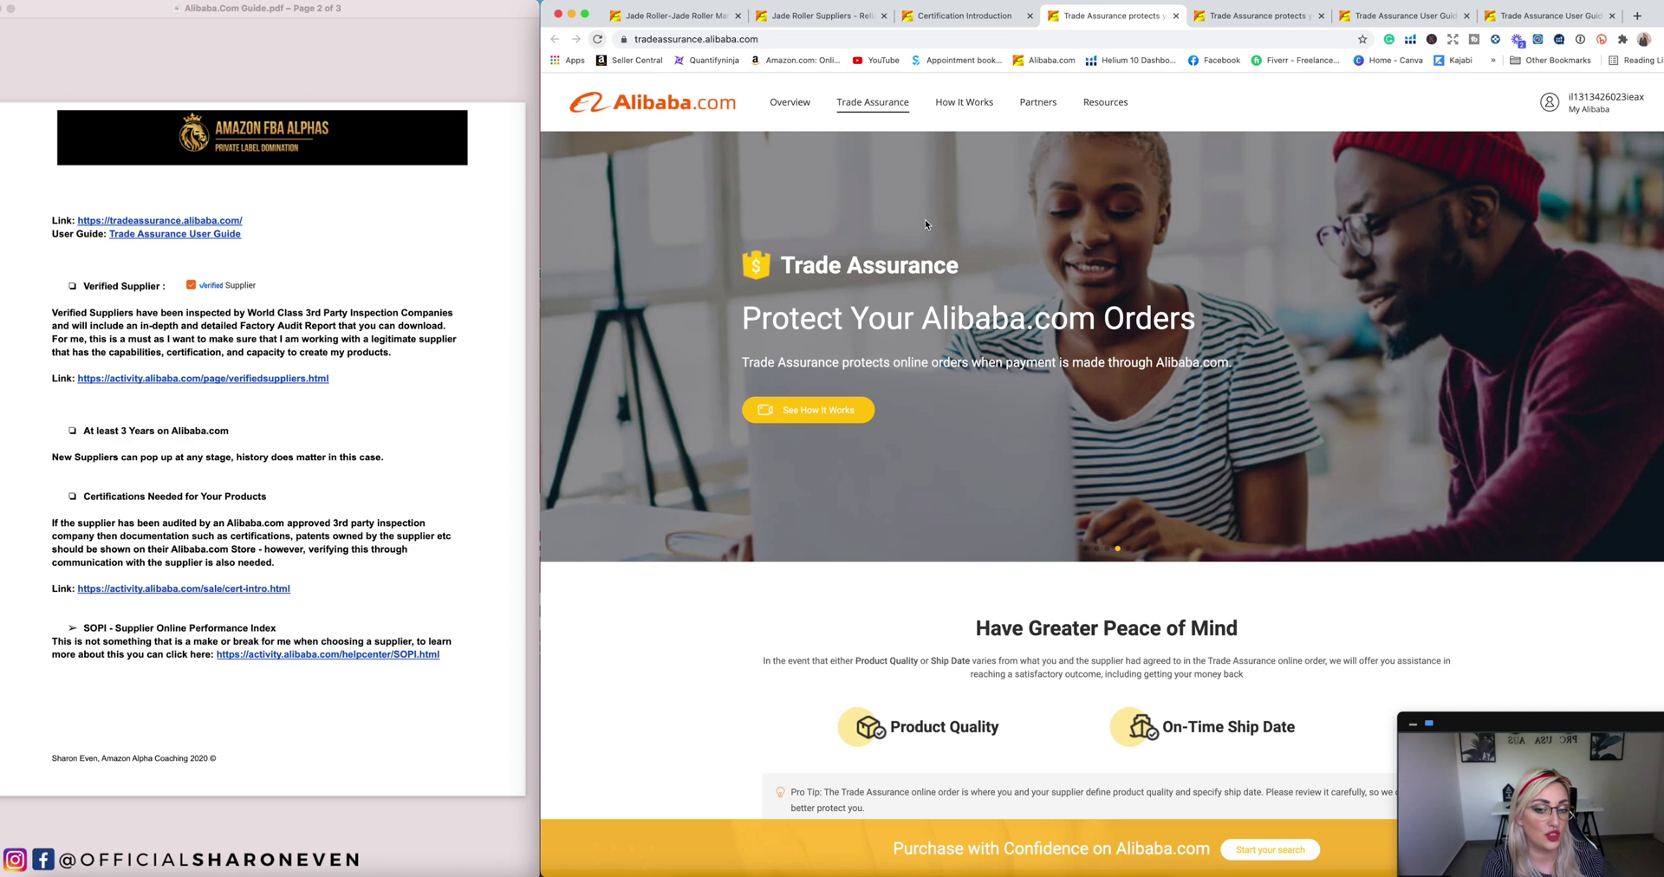
{"action": "scroll", "coordinate": [925, 223], "scroll_direction": "down", "scroll_amount": 10}
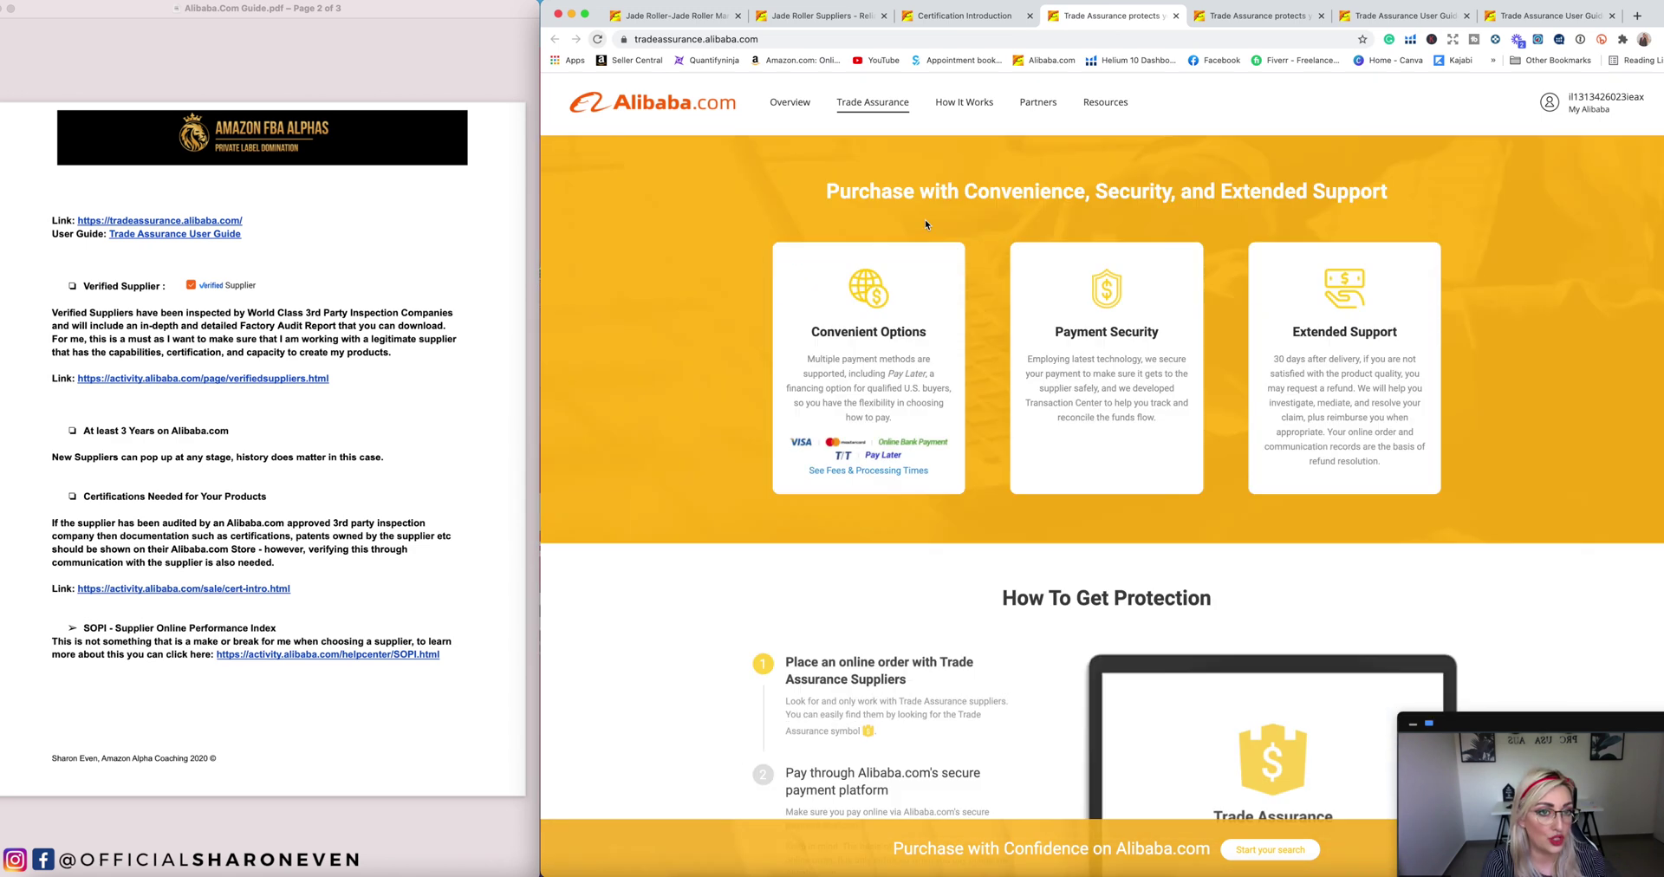
{"action": "scroll", "coordinate": [924, 225], "scroll_direction": "up", "scroll_amount": 10}
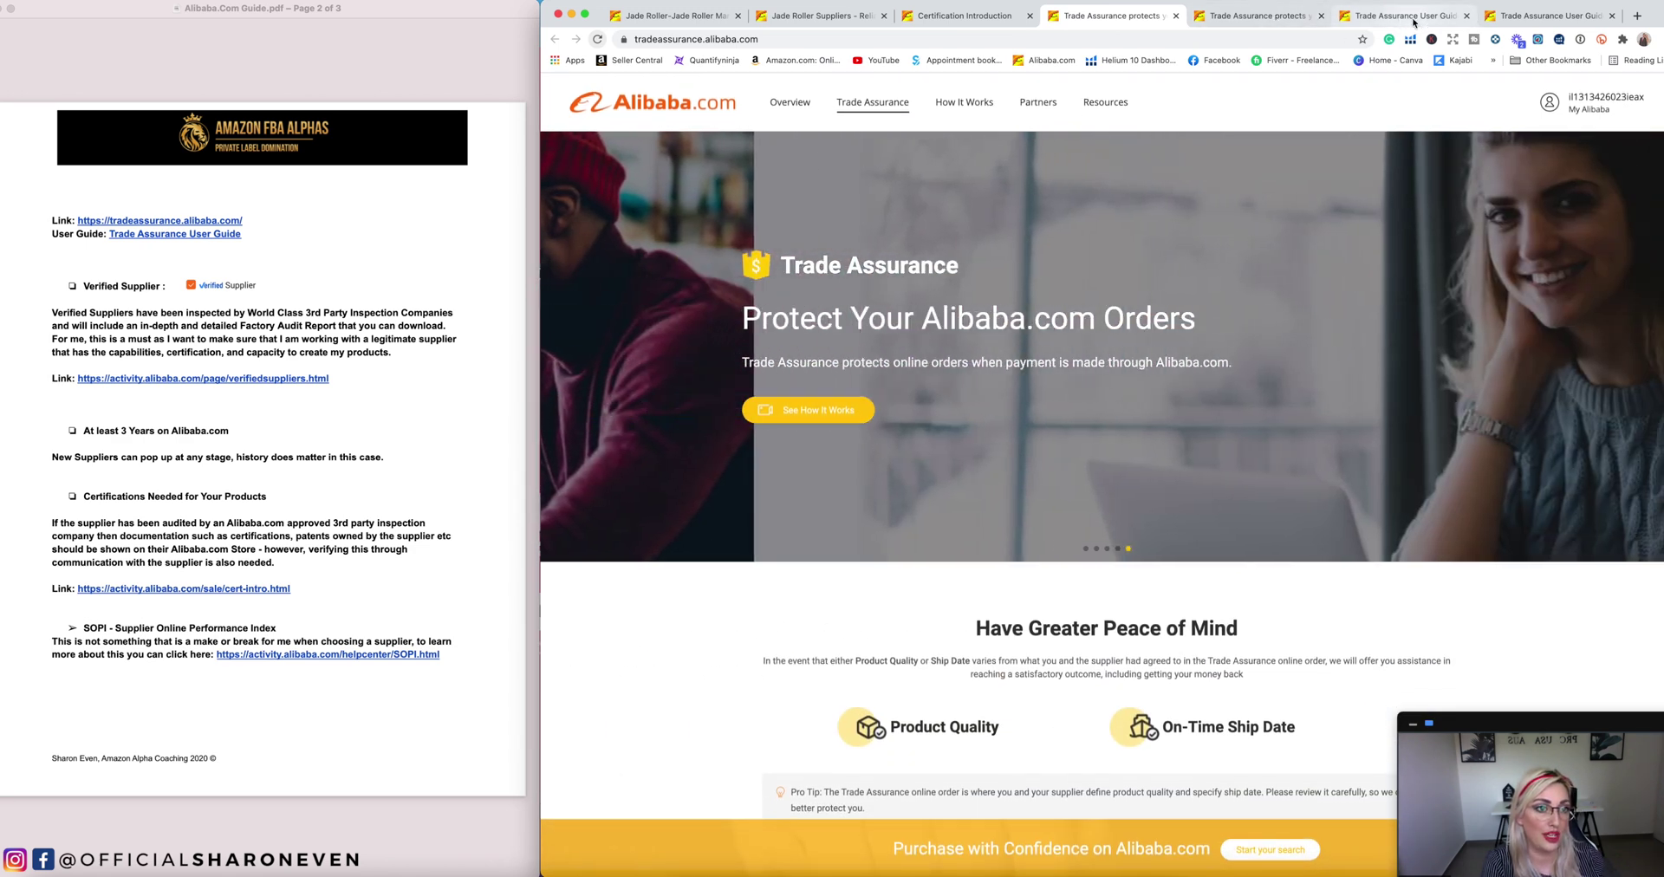
Step: Look through the Trade Assurance User Guide page, from the intro to the contract sections
{"action": "left_click", "coordinate": [1410, 15]}
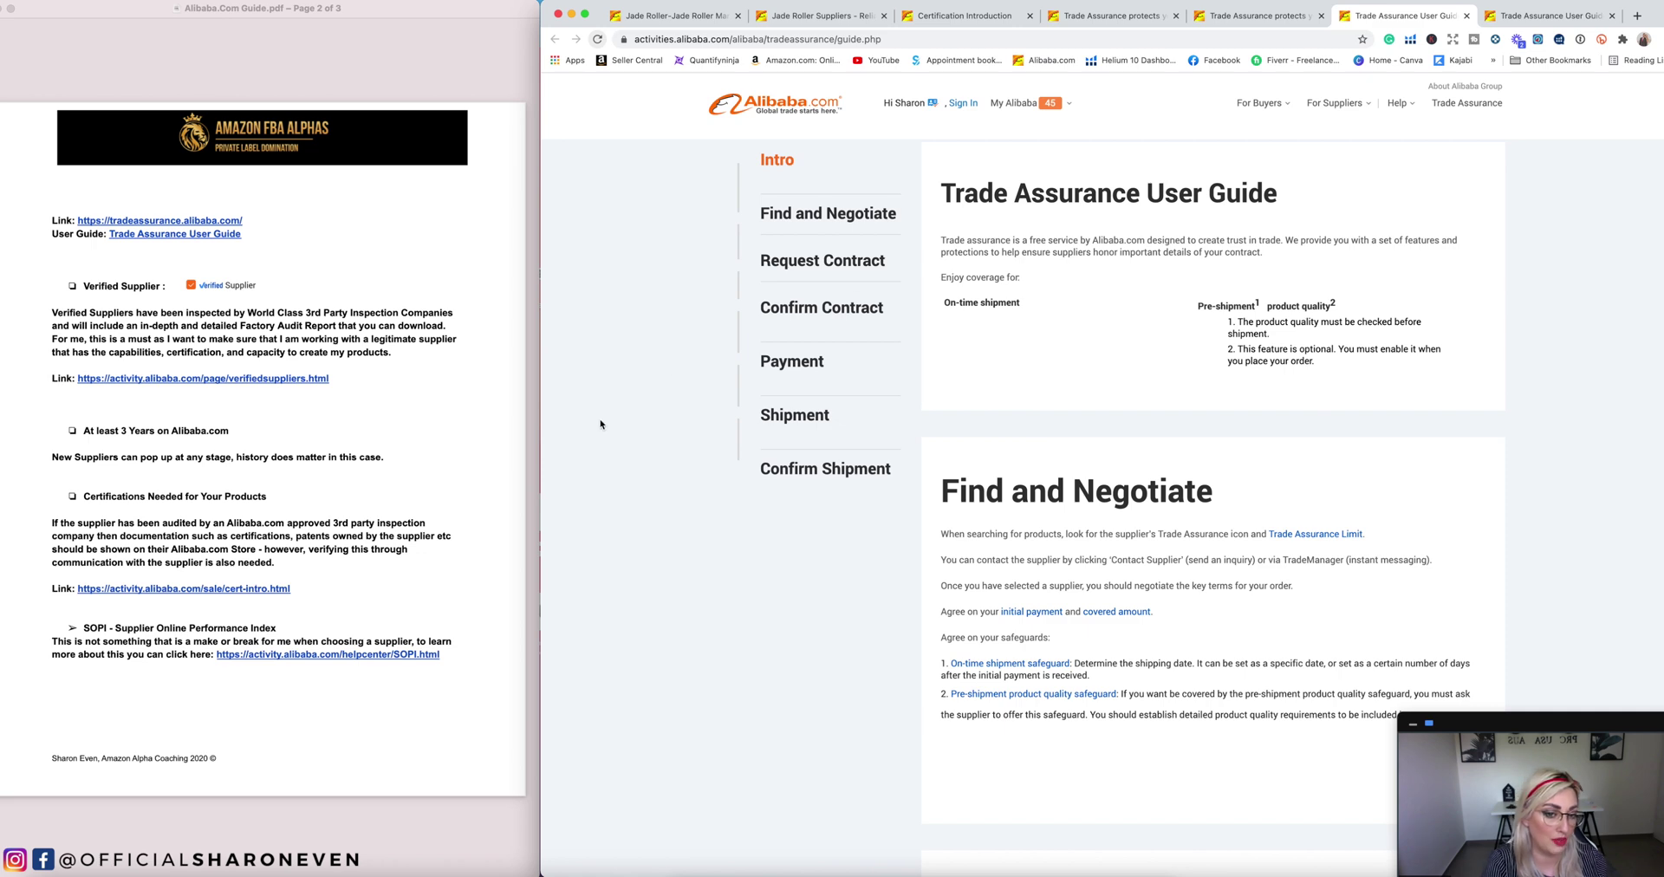
{"action": "scroll", "coordinate": [601, 424], "scroll_direction": "down", "scroll_amount": 6}
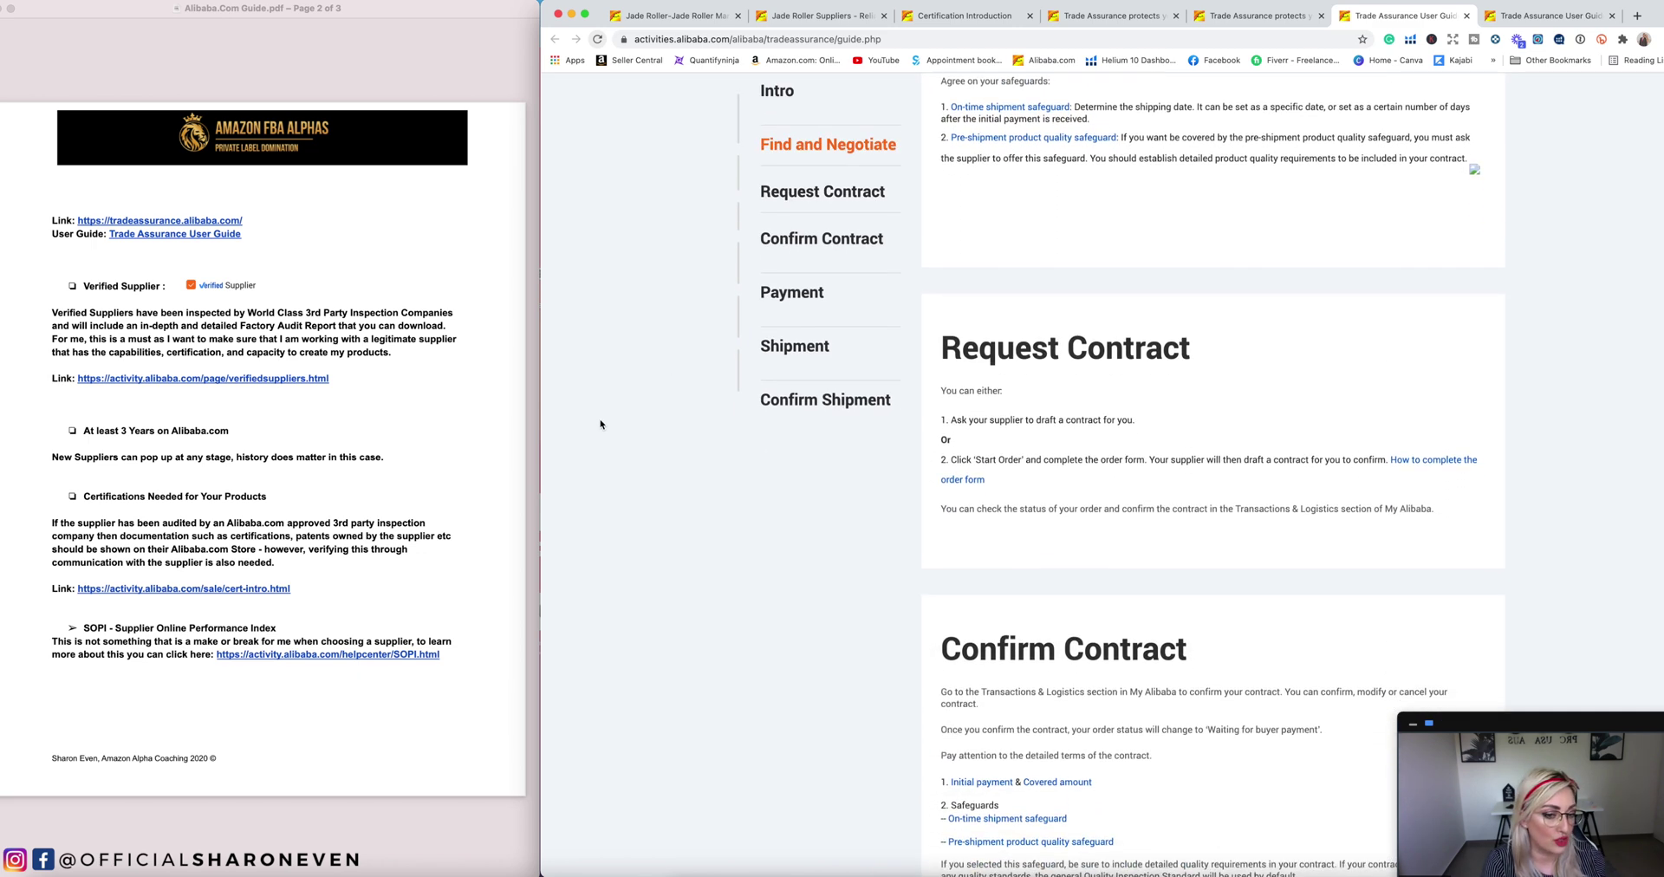
{"action": "scroll", "coordinate": [601, 424], "scroll_direction": "up", "scroll_amount": 6}
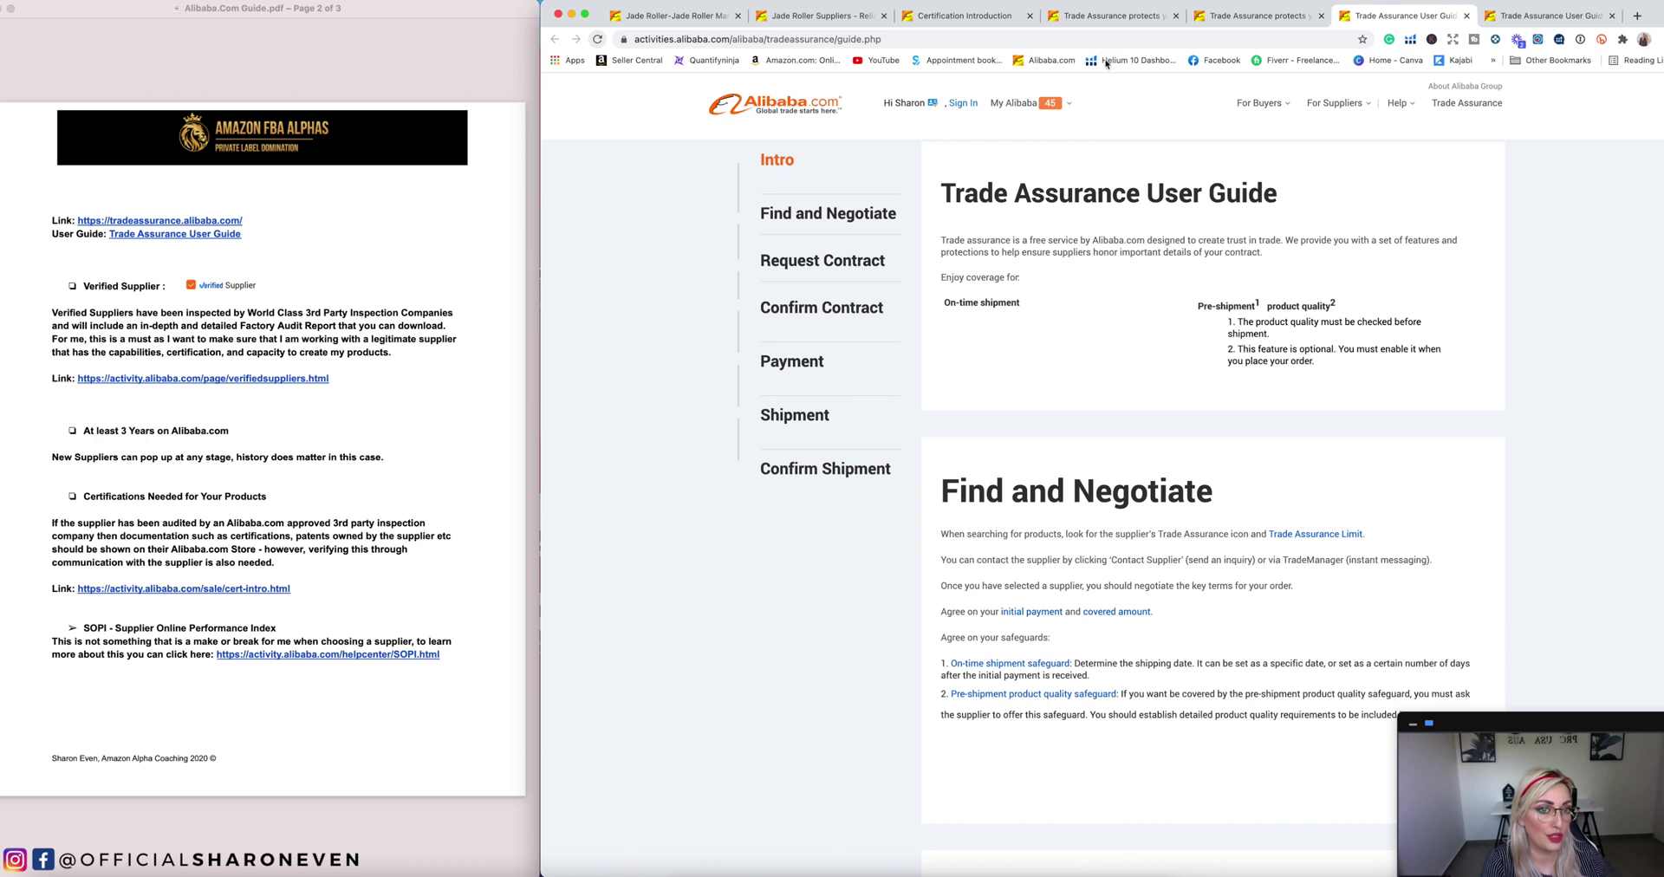
Step: Close the duplicate user guide, both Trade Assurance pages and the Jade Roller Suppliers page, and return to the jade roller product results
{"action": "left_click", "coordinate": [1466, 17]}
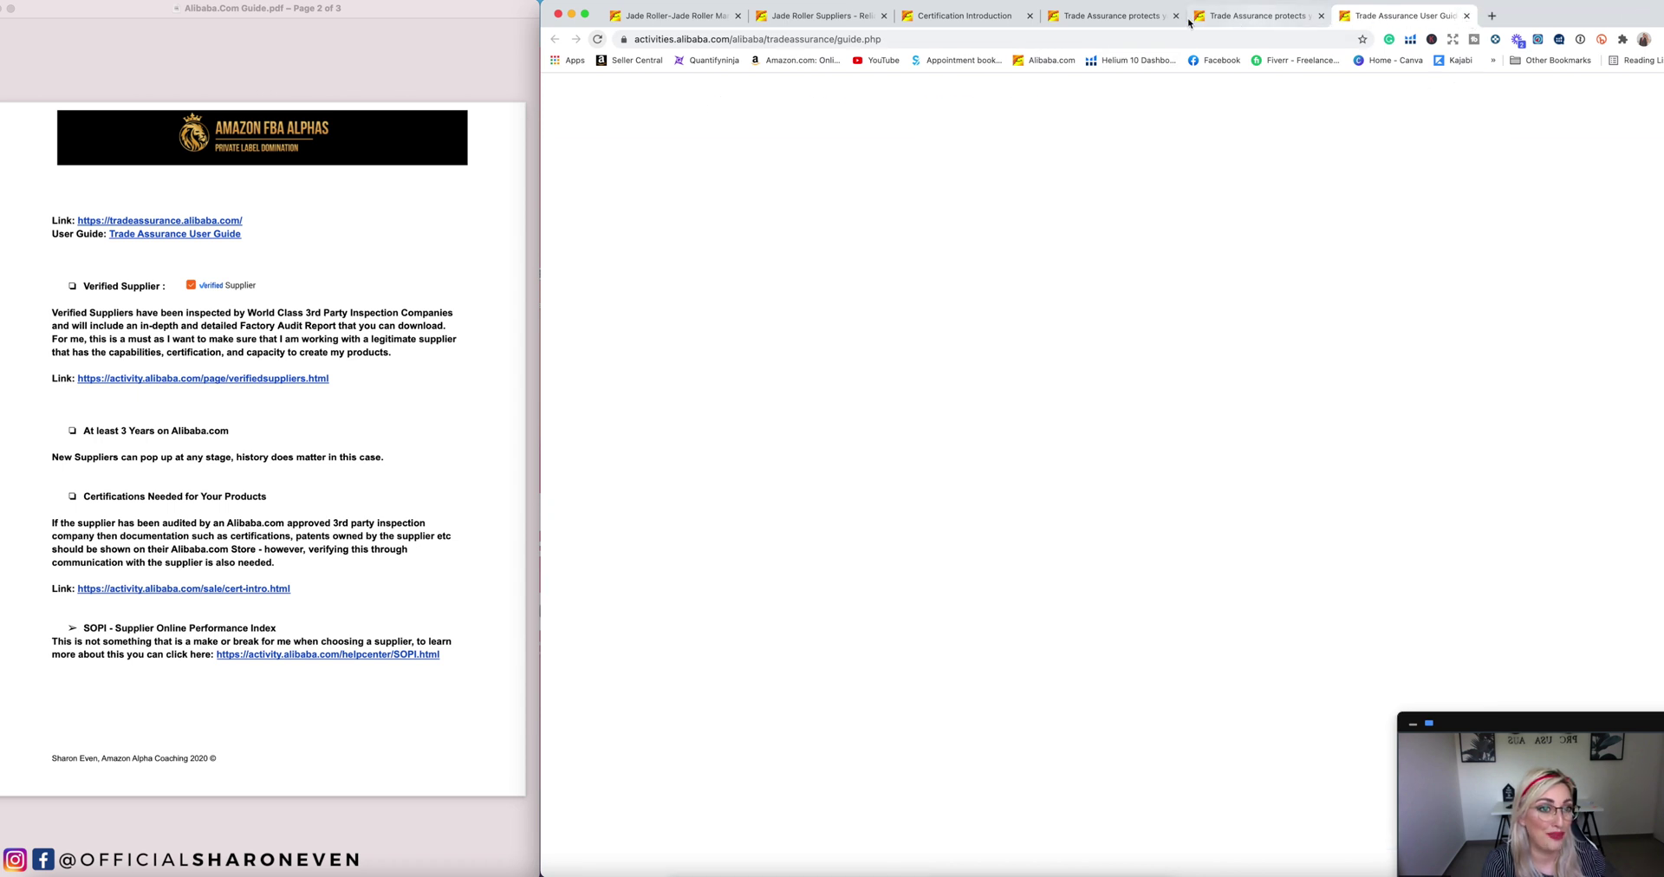
{"action": "left_click", "coordinate": [1175, 17]}
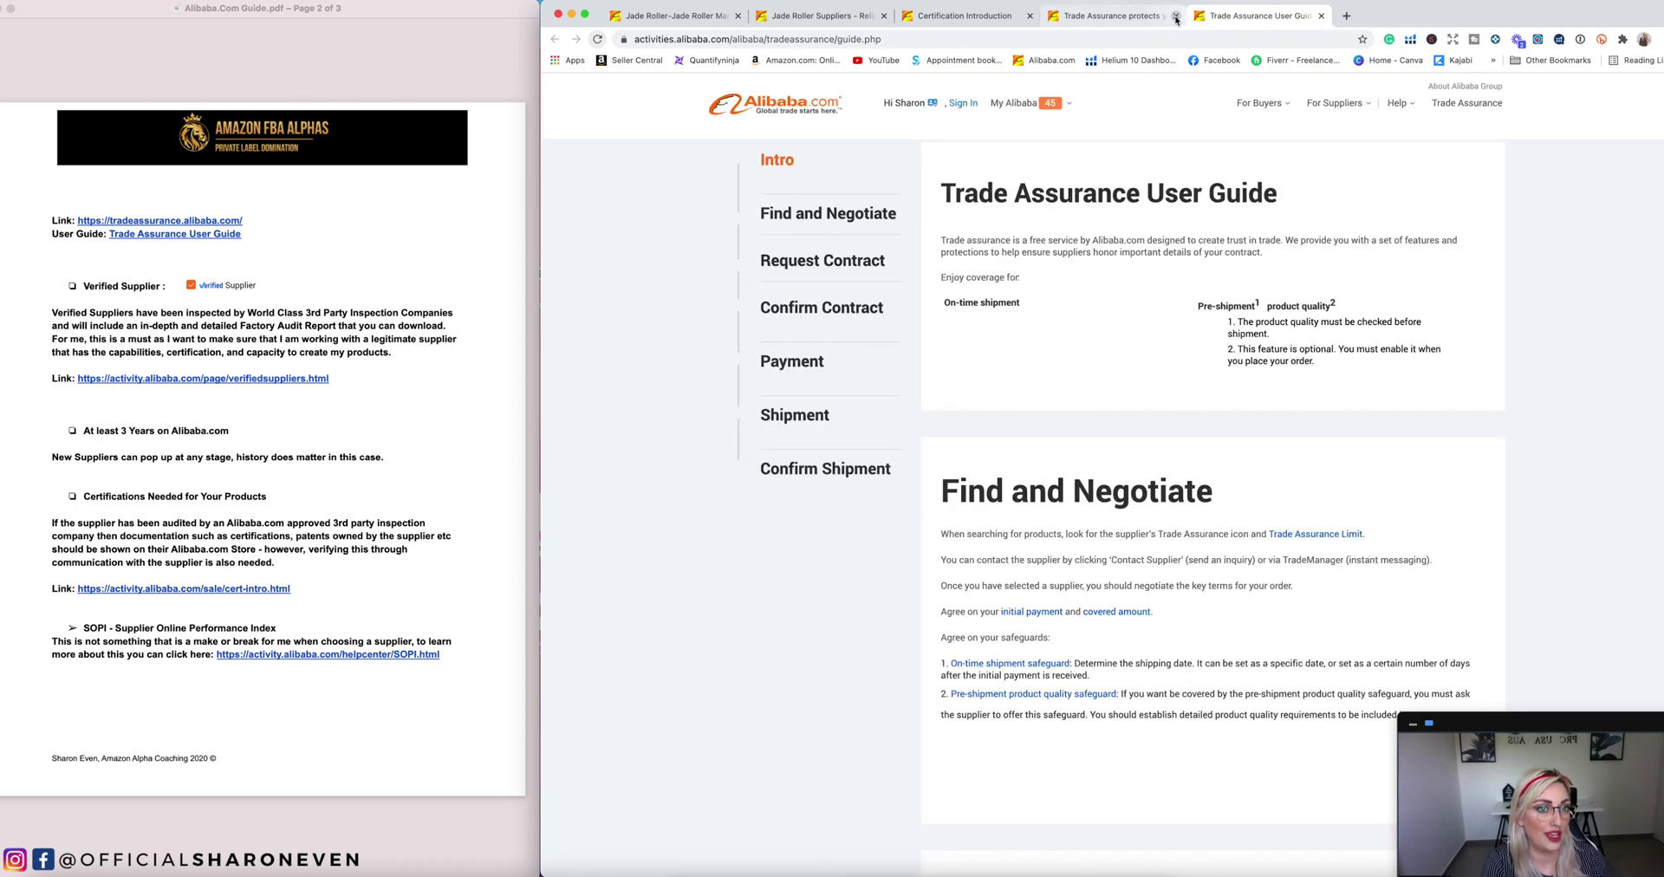
{"action": "left_click", "coordinate": [1176, 16]}
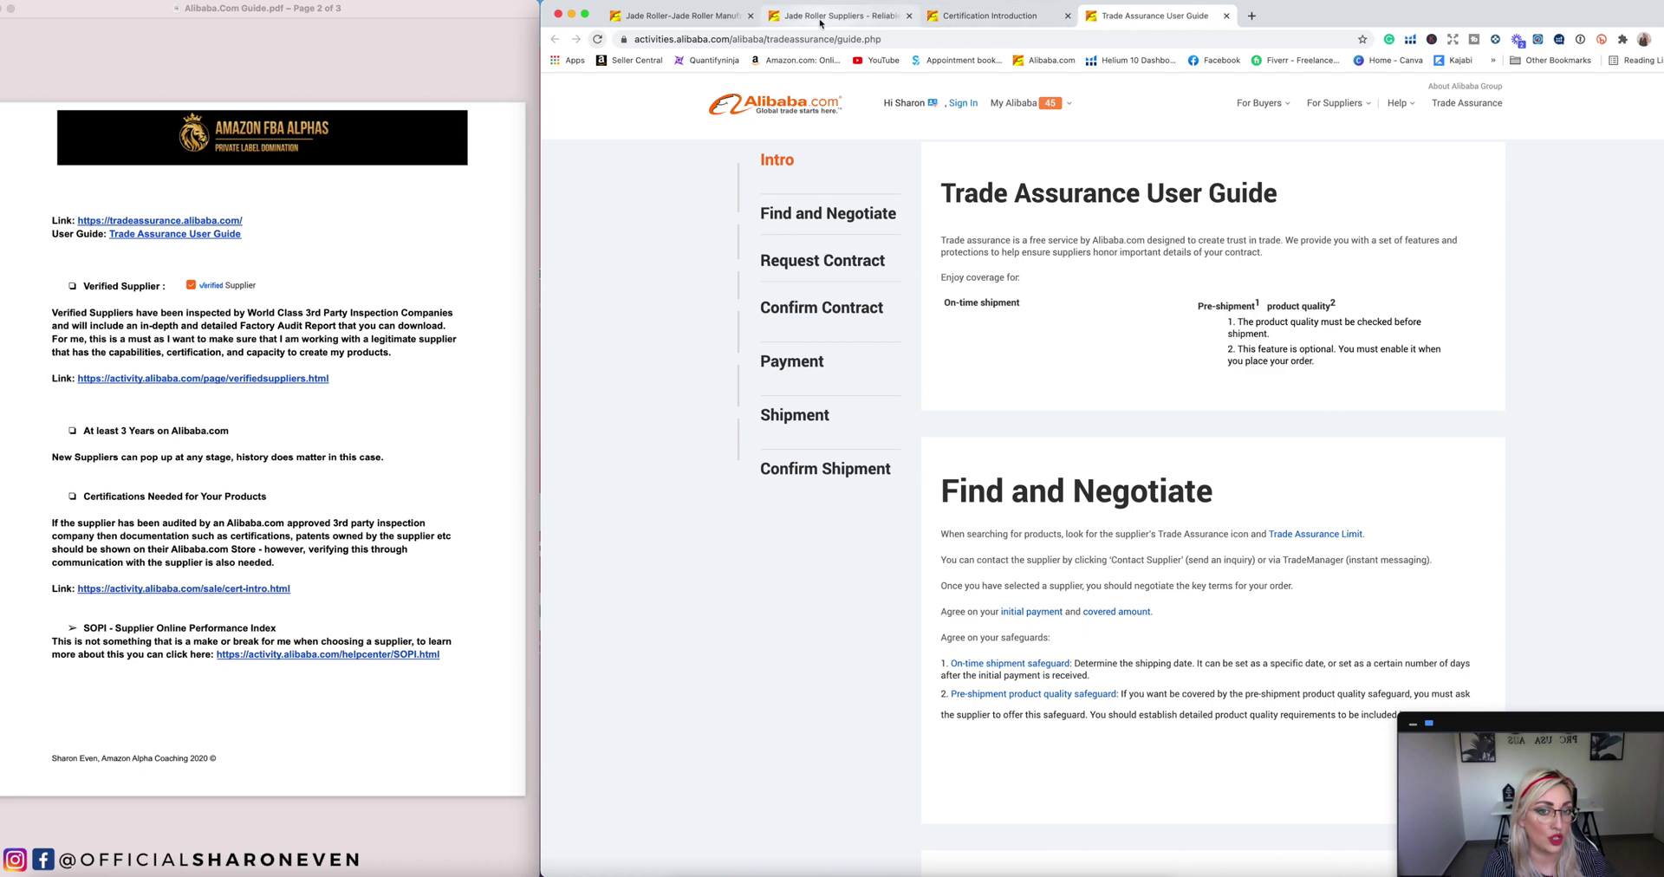
{"action": "left_click", "coordinate": [820, 23]}
{"action": "key", "text": "super+w"}
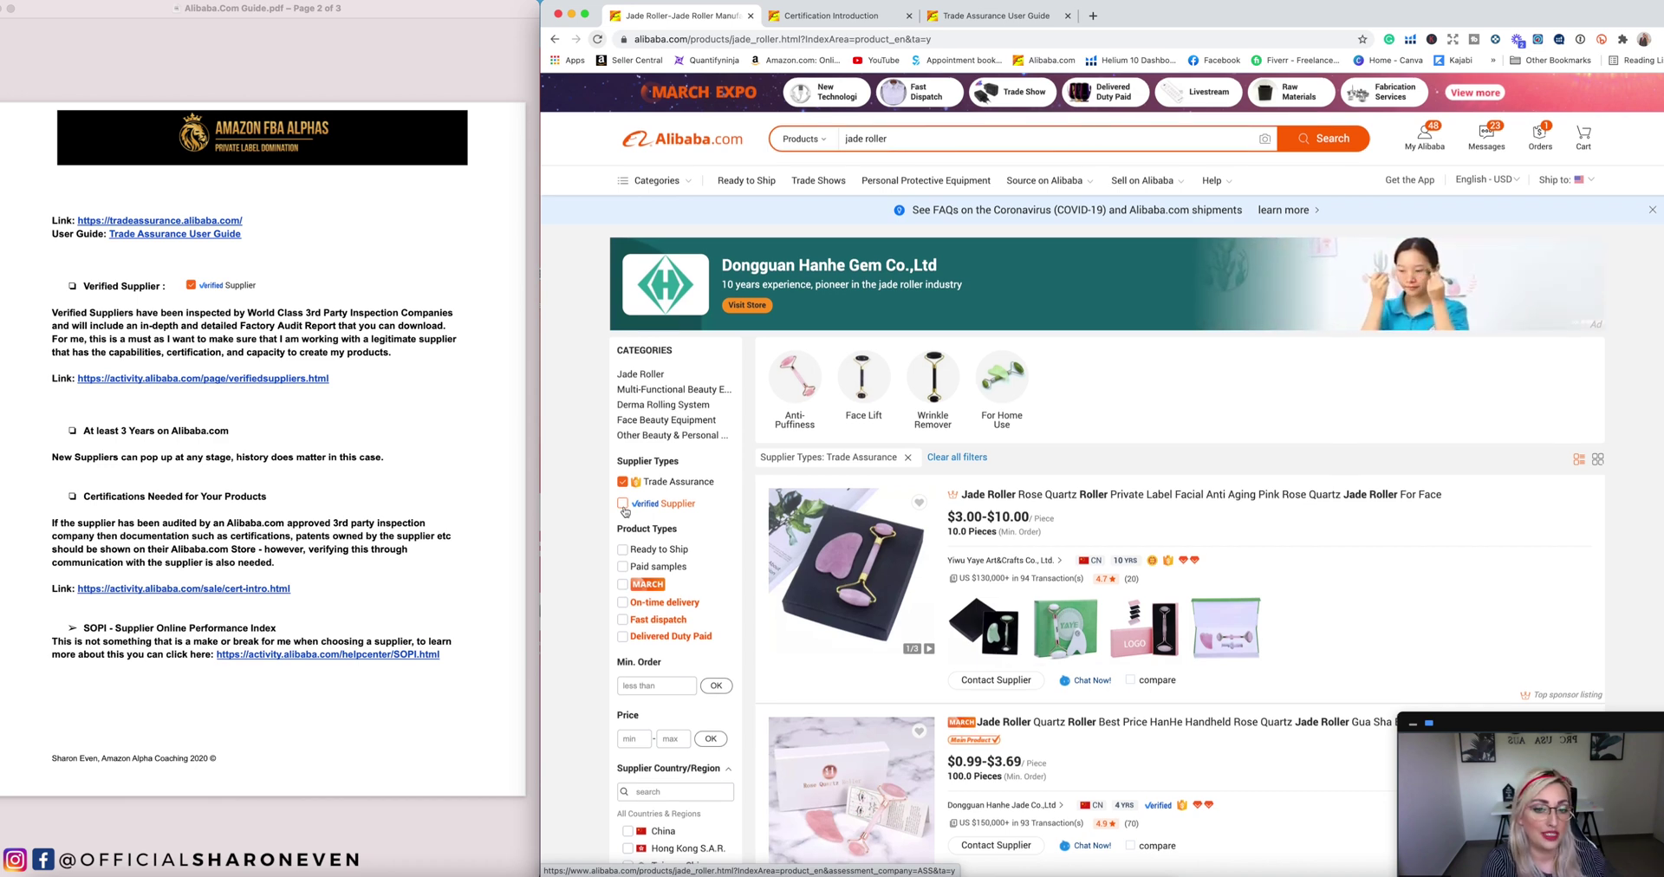
Step: Highlight the PDF guide's paragraph explaining Verified Suppliers and their factory audit report
{"action": "scroll", "coordinate": [624, 511], "scroll_direction": "down", "scroll_amount": 1}
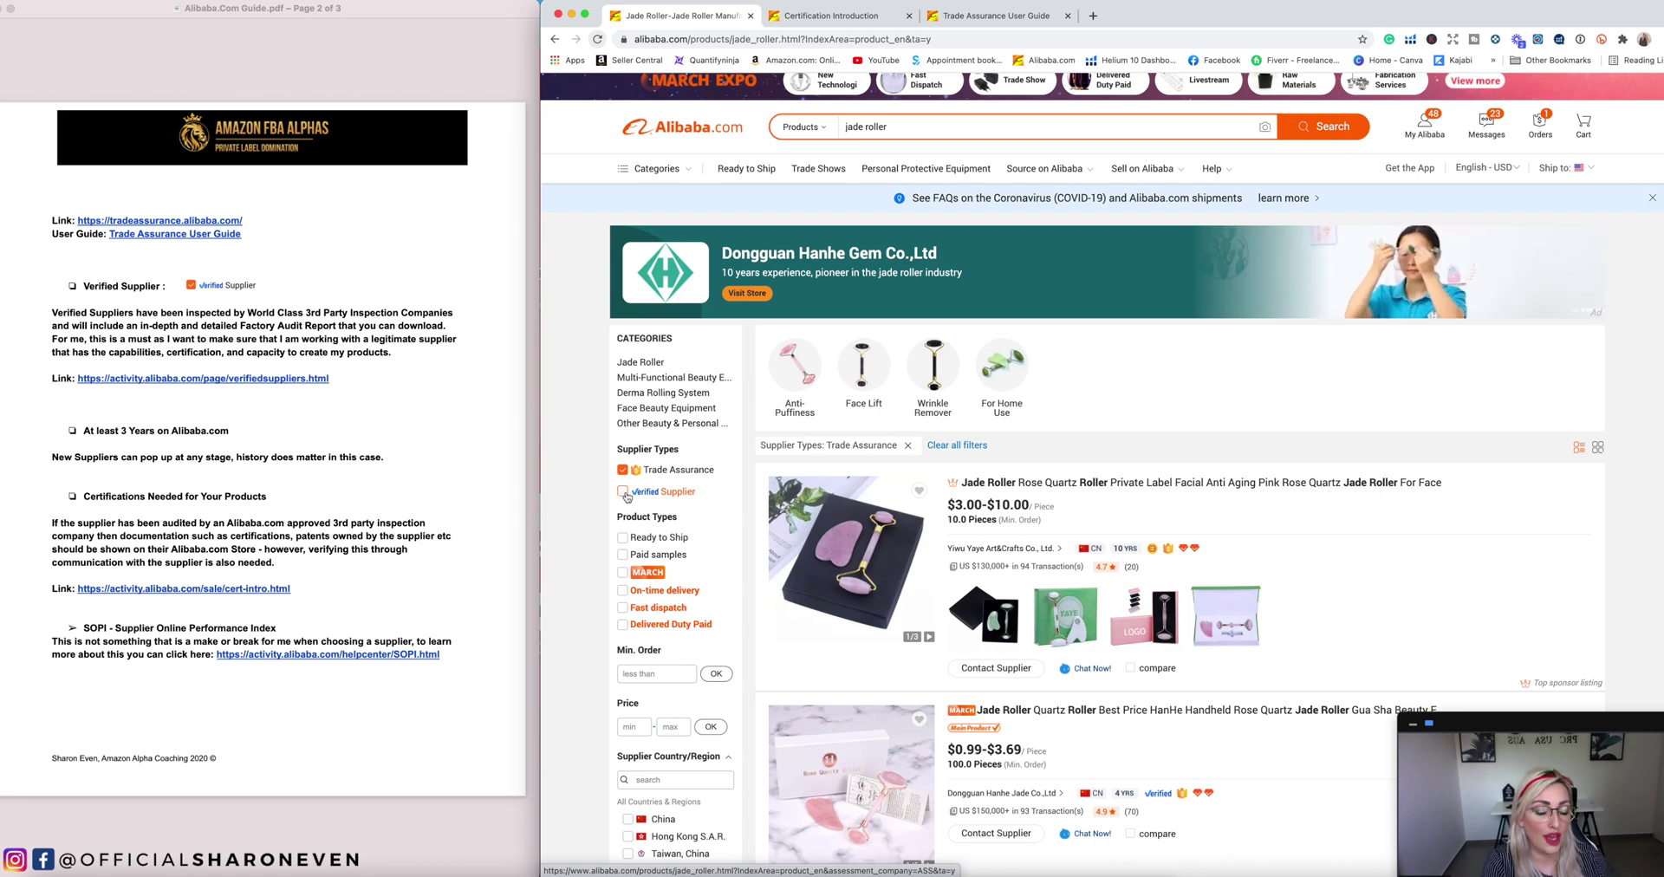
{"action": "left_click", "coordinate": [39, 314]}
{"action": "left_click_drag", "start_coordinate": [52, 312], "coordinate": [441, 369]}
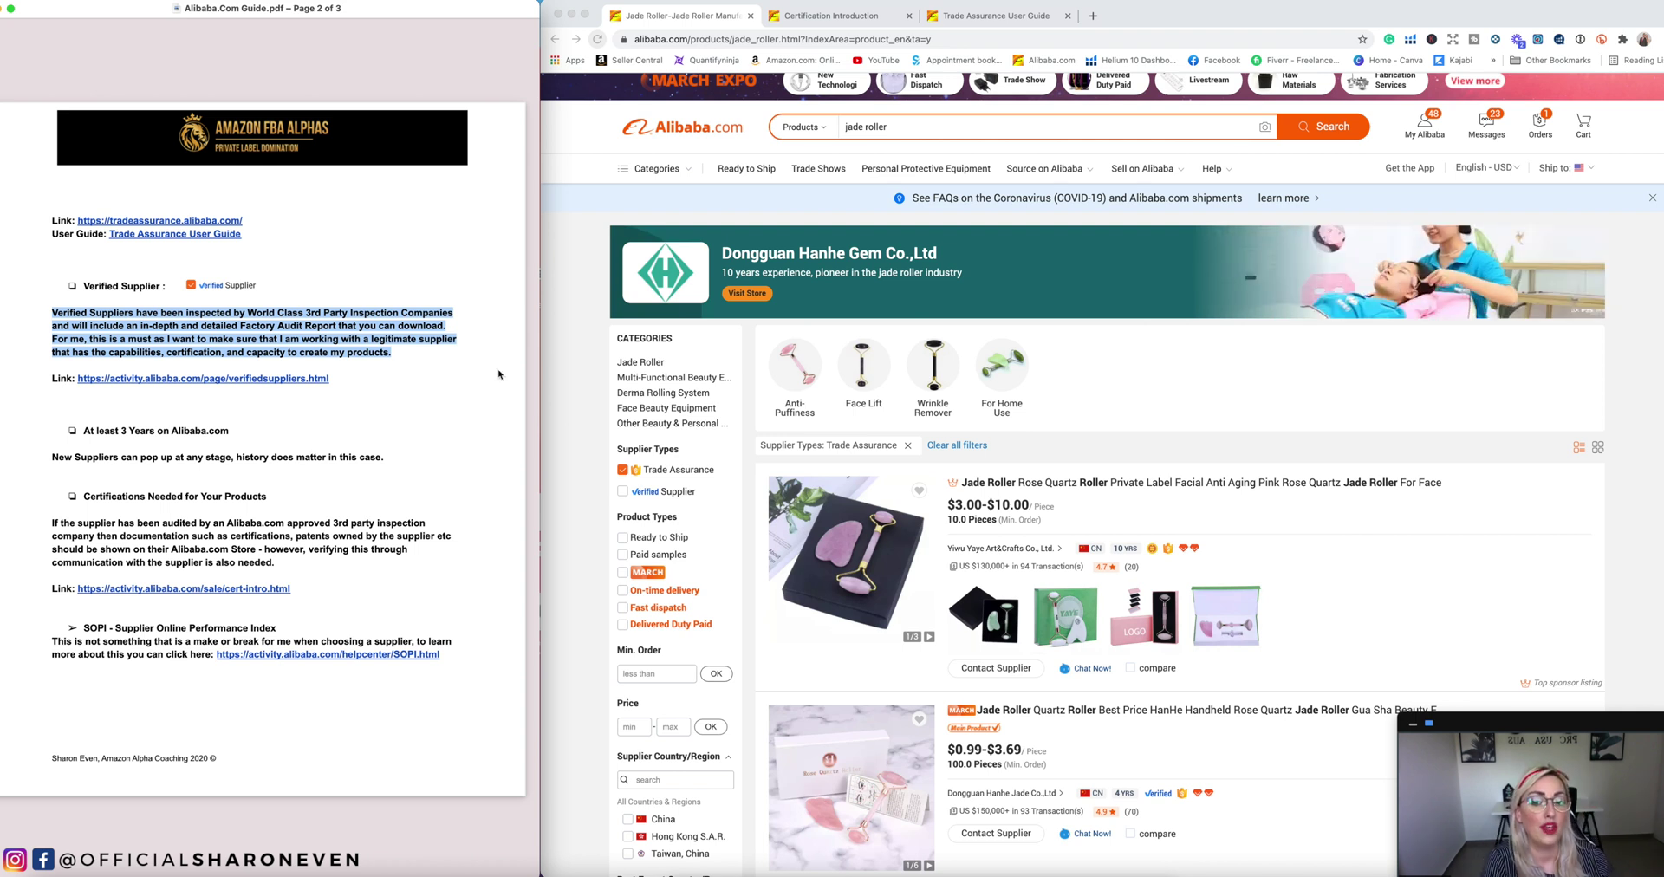
Step: Add the Verified Supplier filter to the jade roller results, and look through the listings and certification filters
{"action": "left_click", "coordinate": [626, 492]}
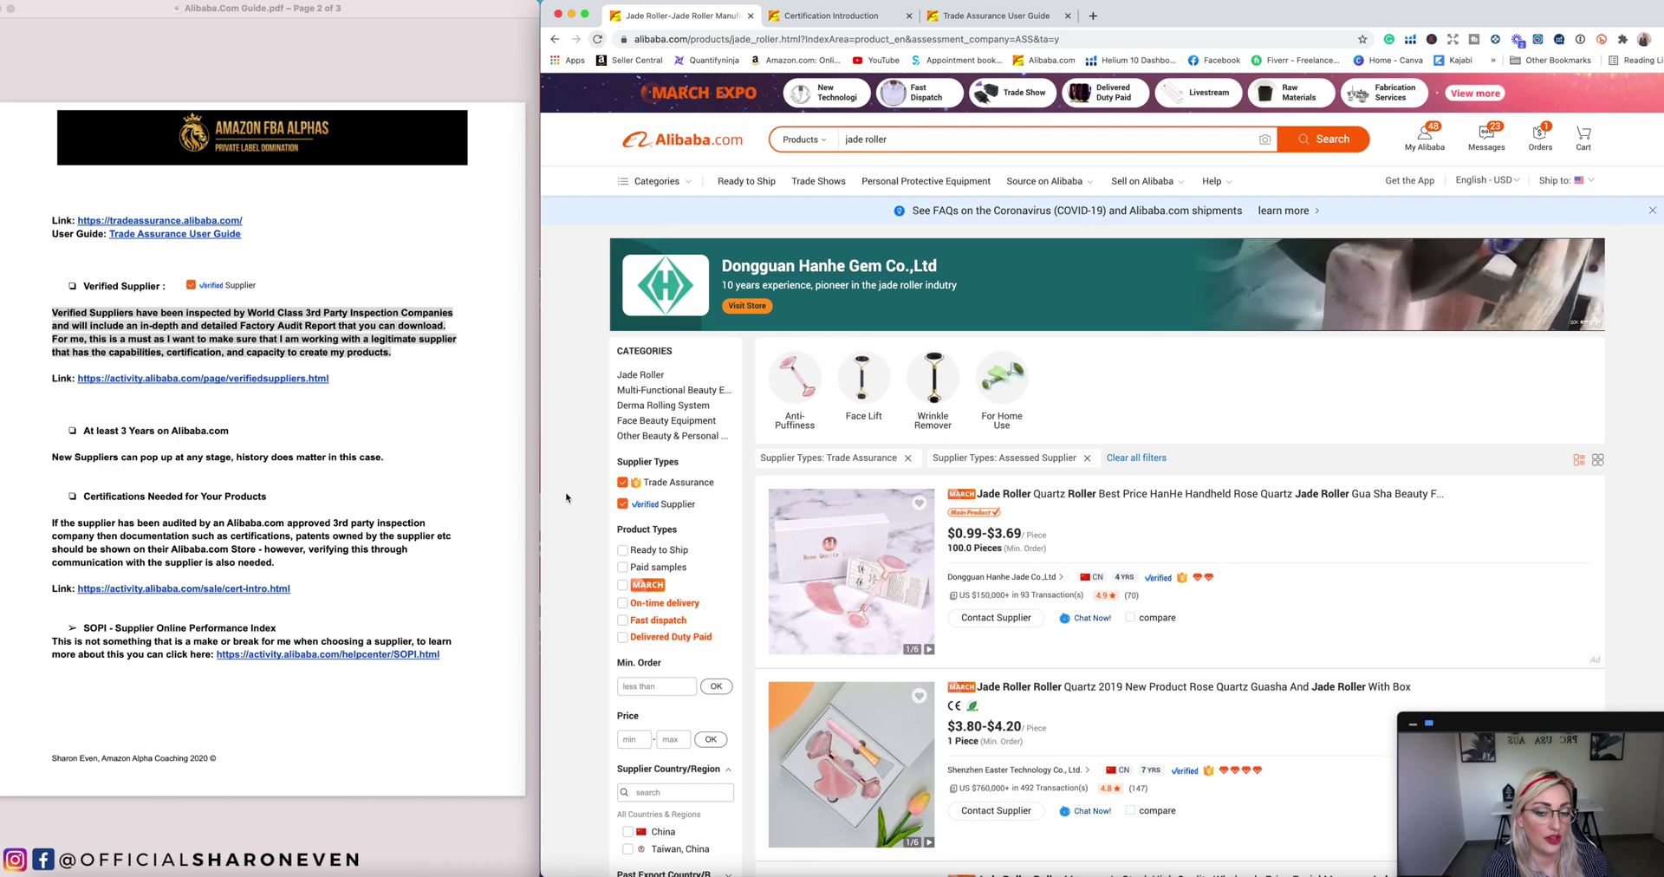
{"action": "scroll", "coordinate": [566, 497], "scroll_direction": "down", "scroll_amount": 5}
{"action": "scroll", "coordinate": [566, 498], "scroll_direction": "down", "scroll_amount": 2}
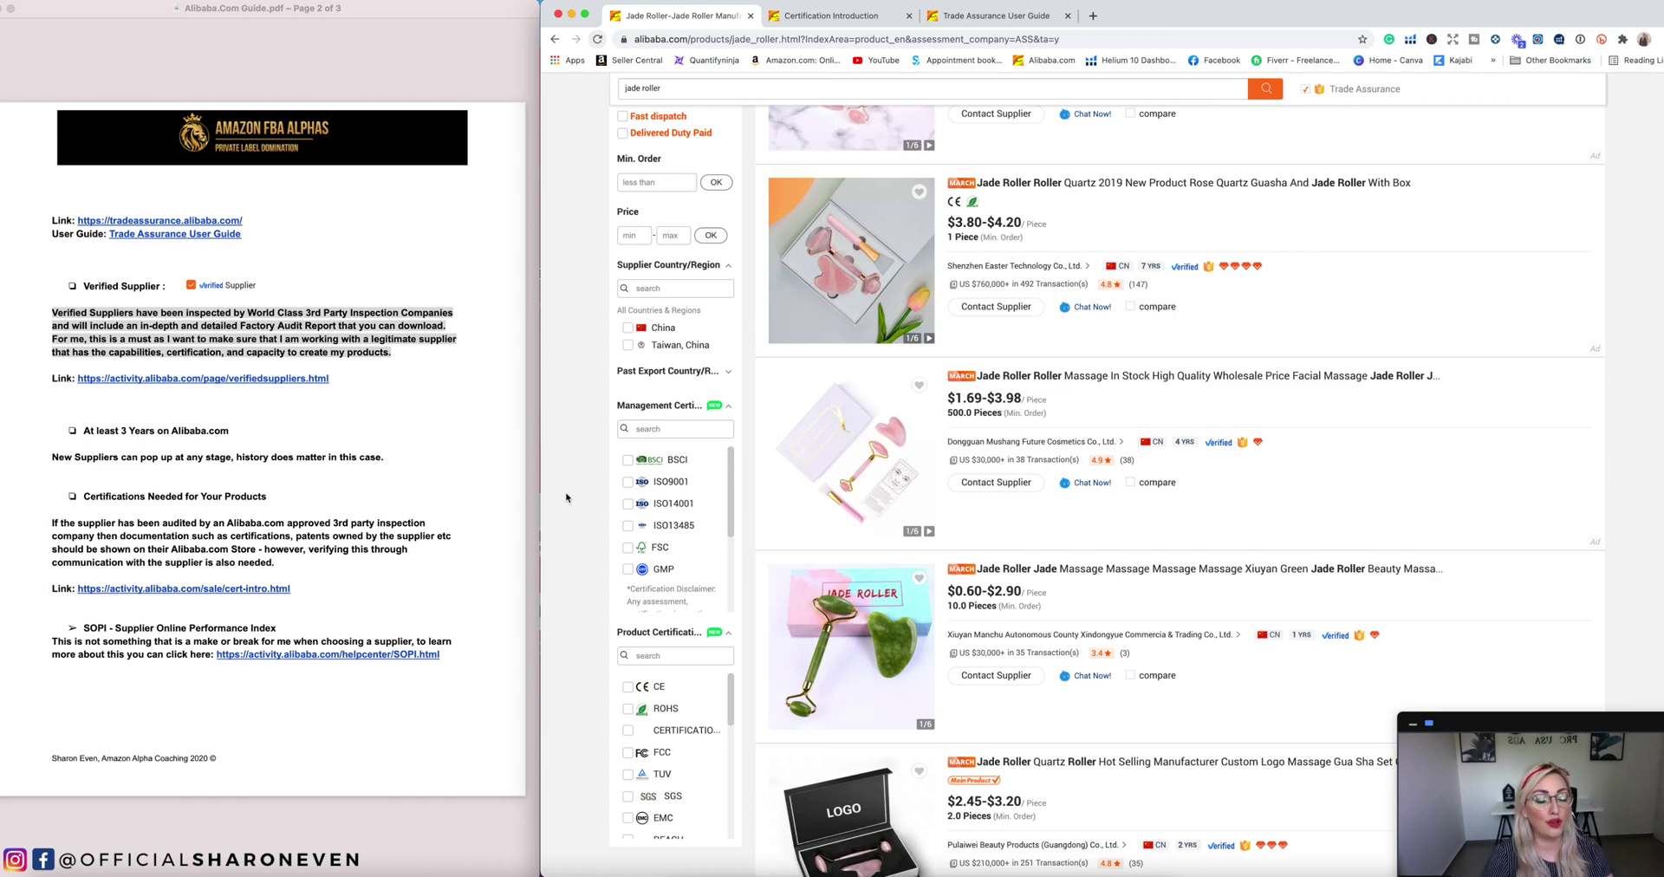
{"action": "scroll", "coordinate": [566, 497], "scroll_direction": "up", "scroll_amount": 5}
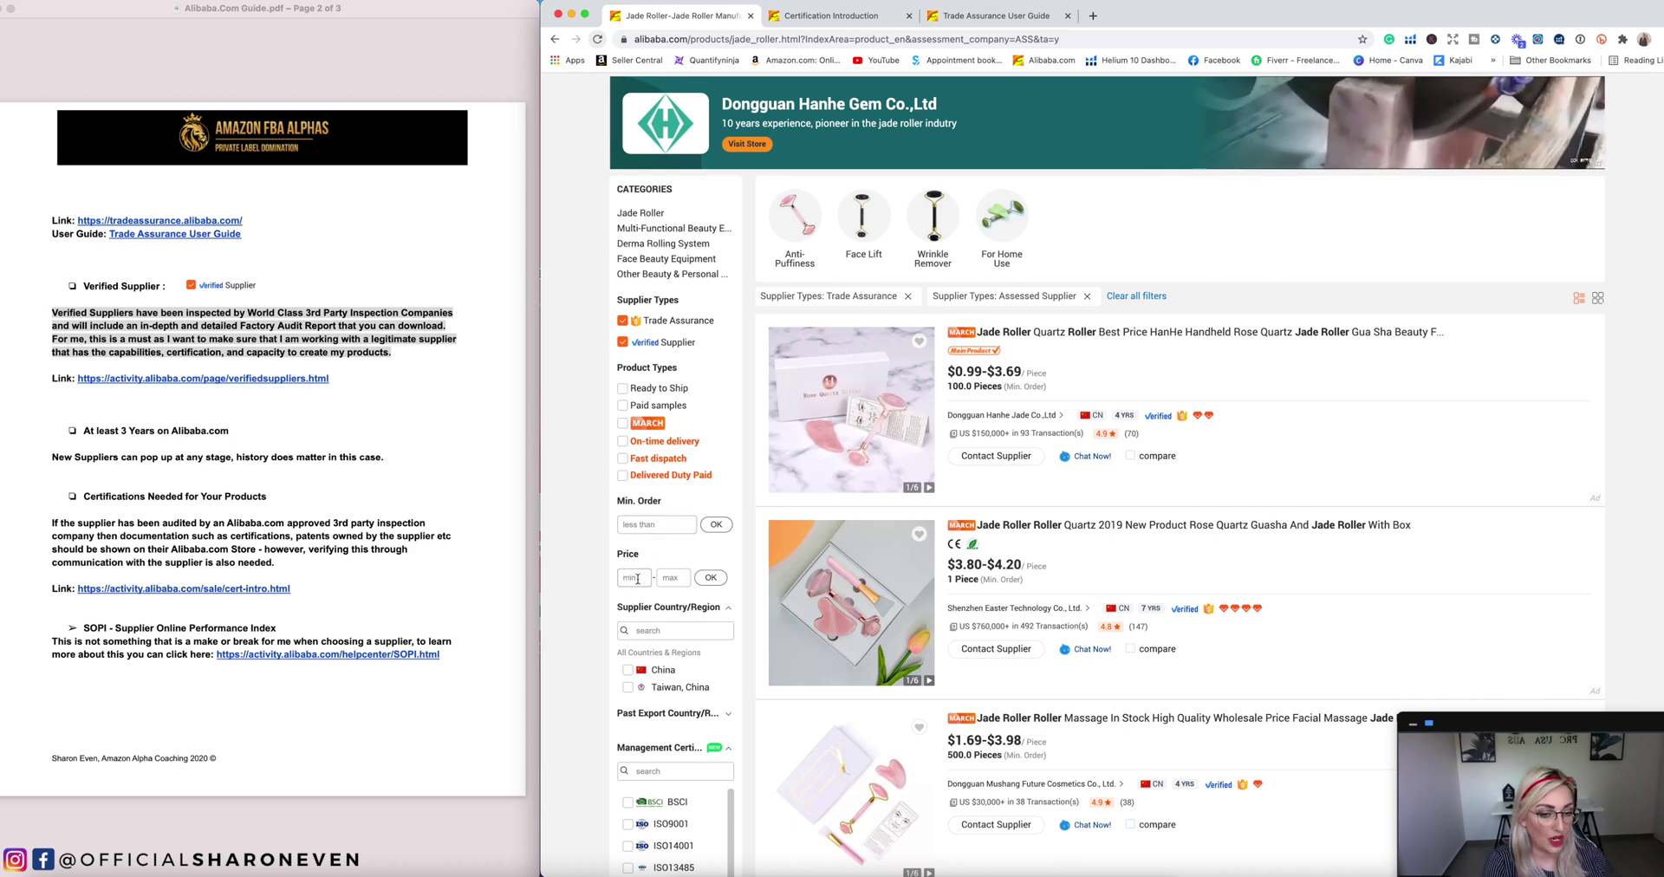
{"action": "scroll", "coordinate": [589, 589], "scroll_direction": "down", "scroll_amount": 3}
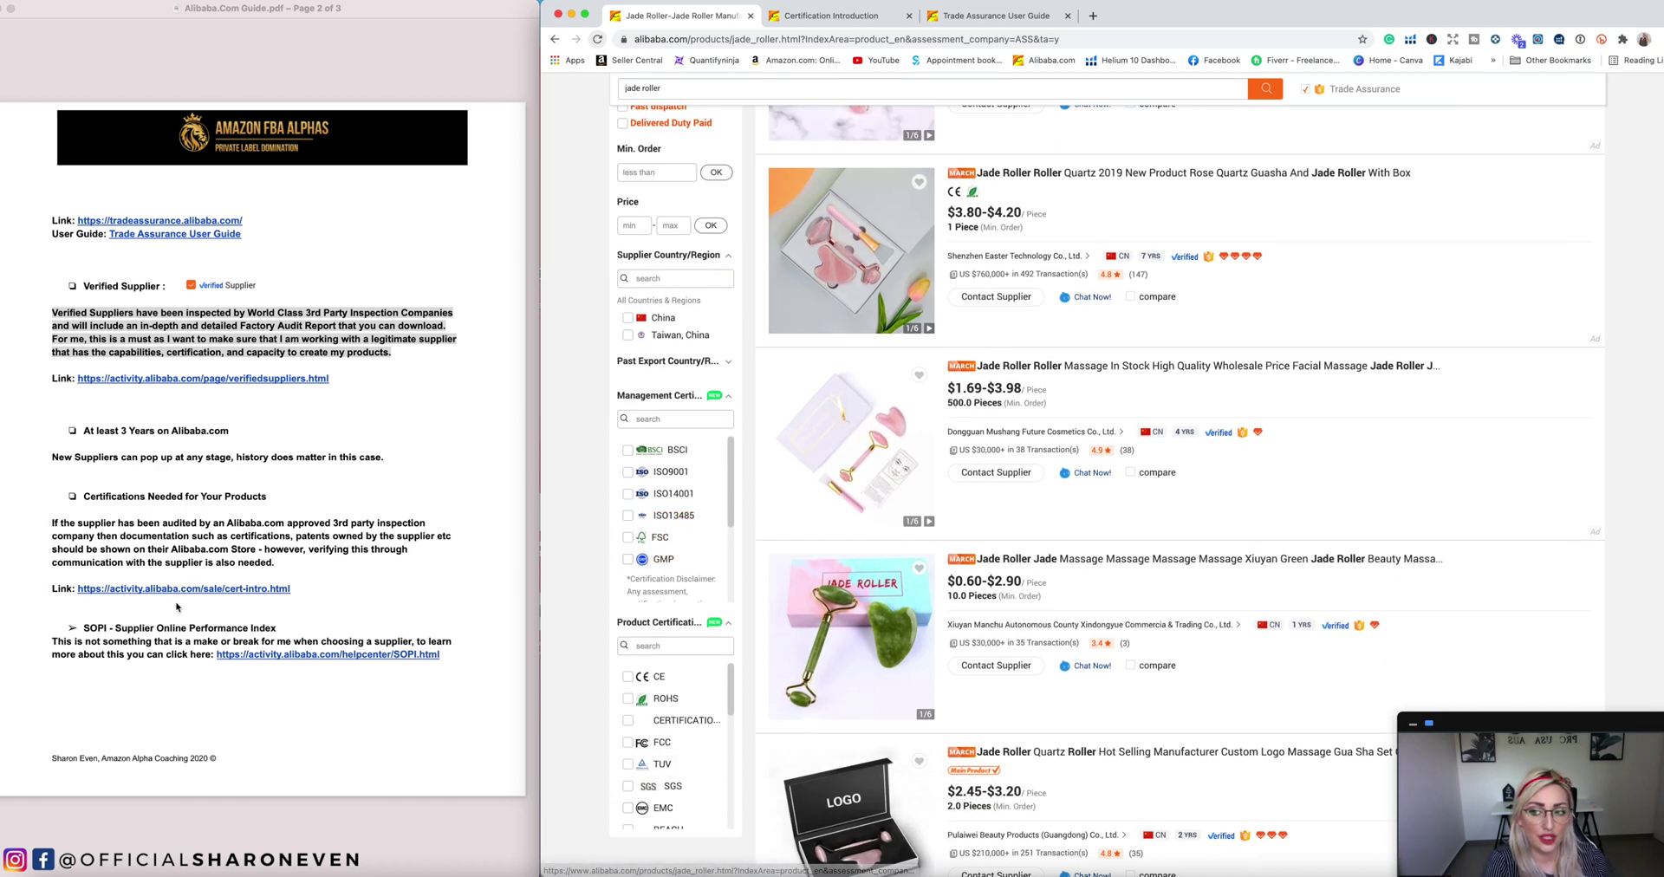
Step: Open the certification introduction link from the PDF guide, and examine the product certifications it describes
{"action": "left_click", "coordinate": [132, 589]}
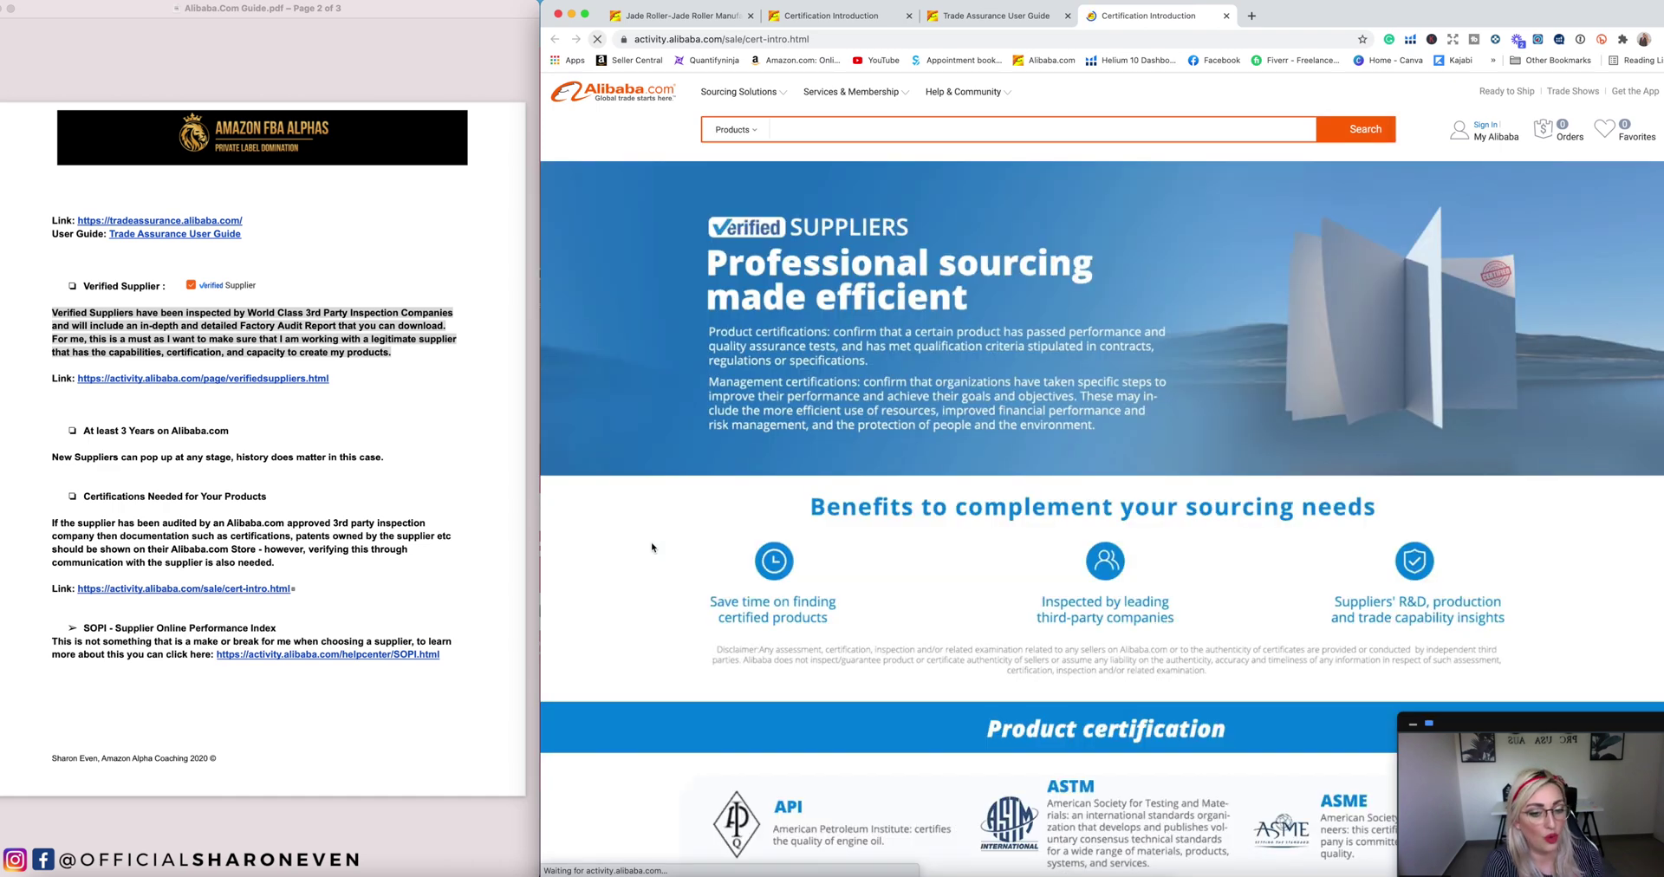
{"action": "scroll", "coordinate": [641, 550], "scroll_direction": "down", "scroll_amount": 5}
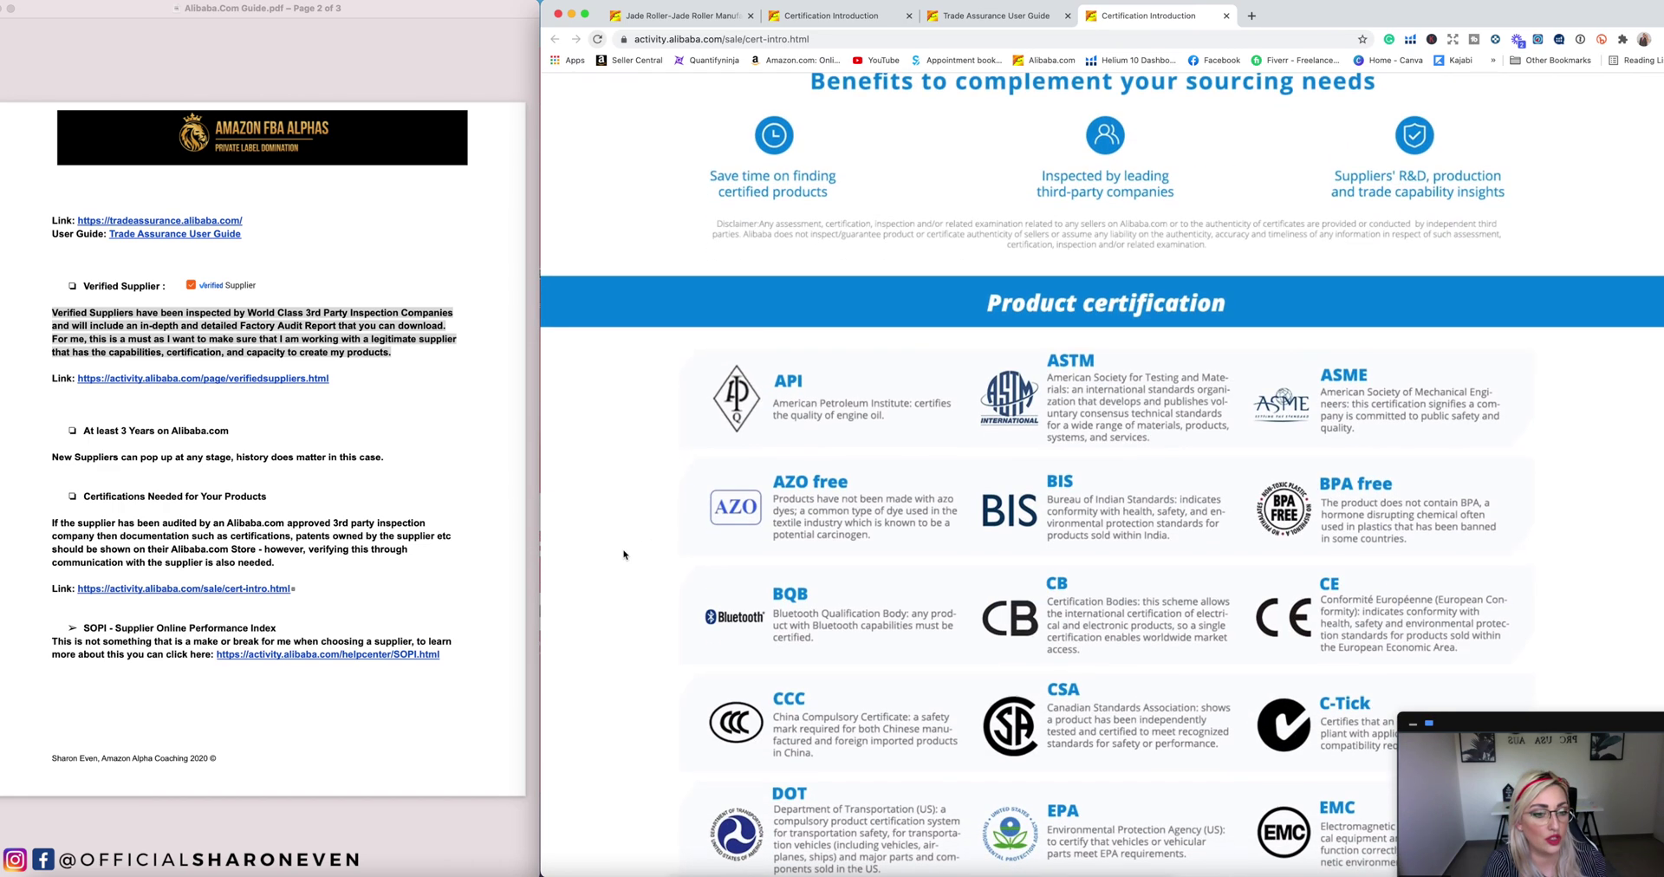
{"action": "scroll", "coordinate": [624, 554], "scroll_direction": "down", "scroll_amount": 9}
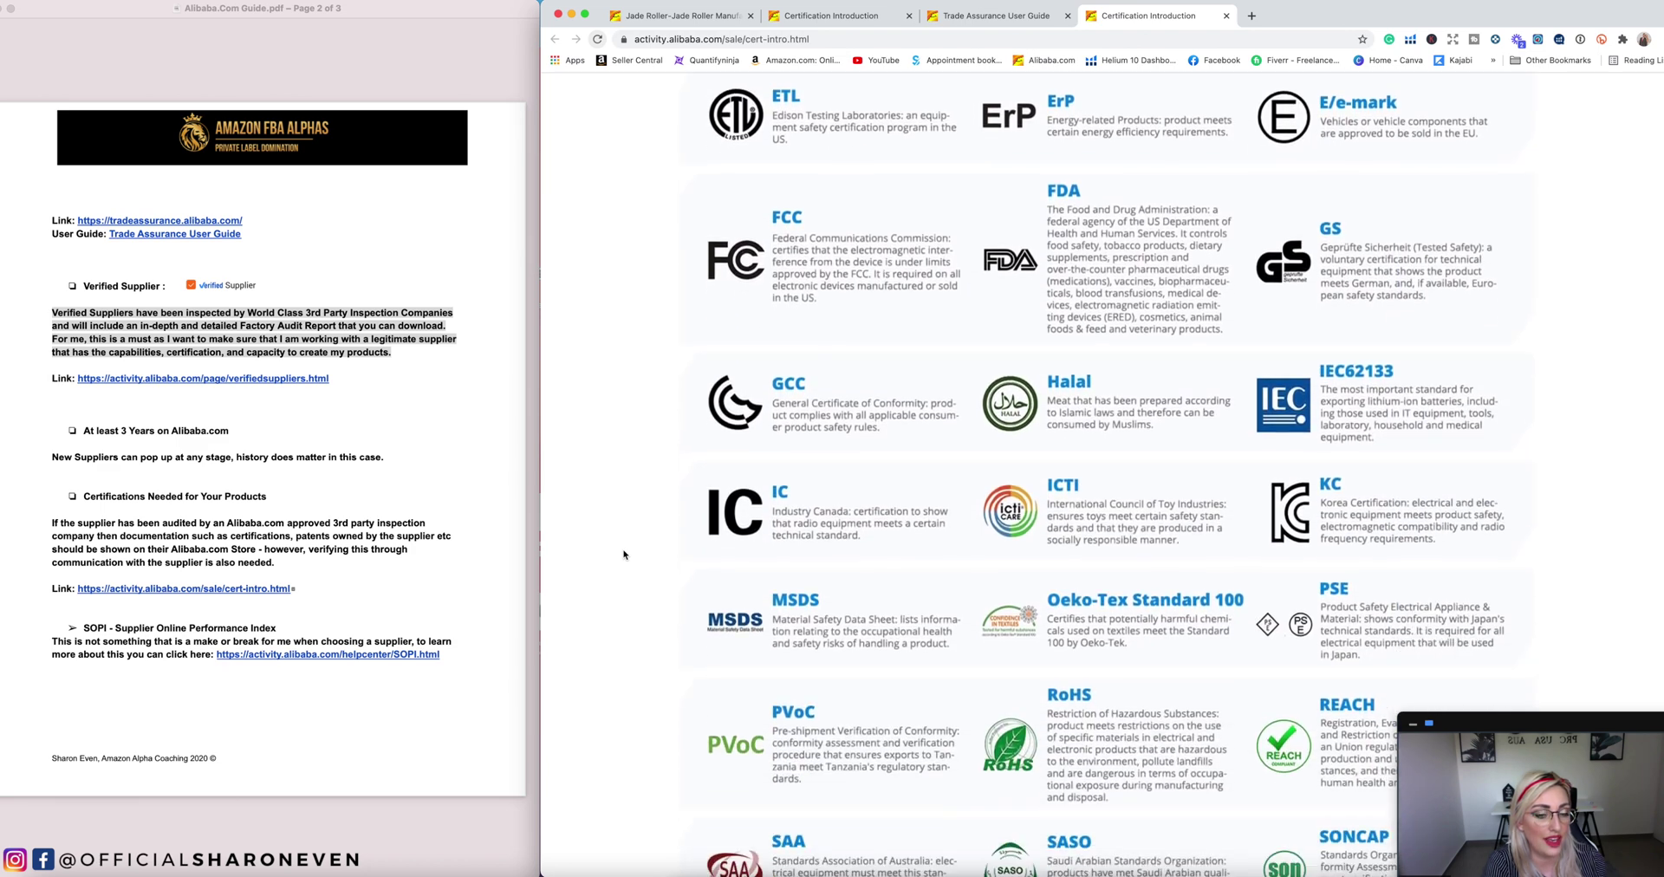
{"action": "scroll", "coordinate": [624, 554], "scroll_direction": "down", "scroll_amount": 1}
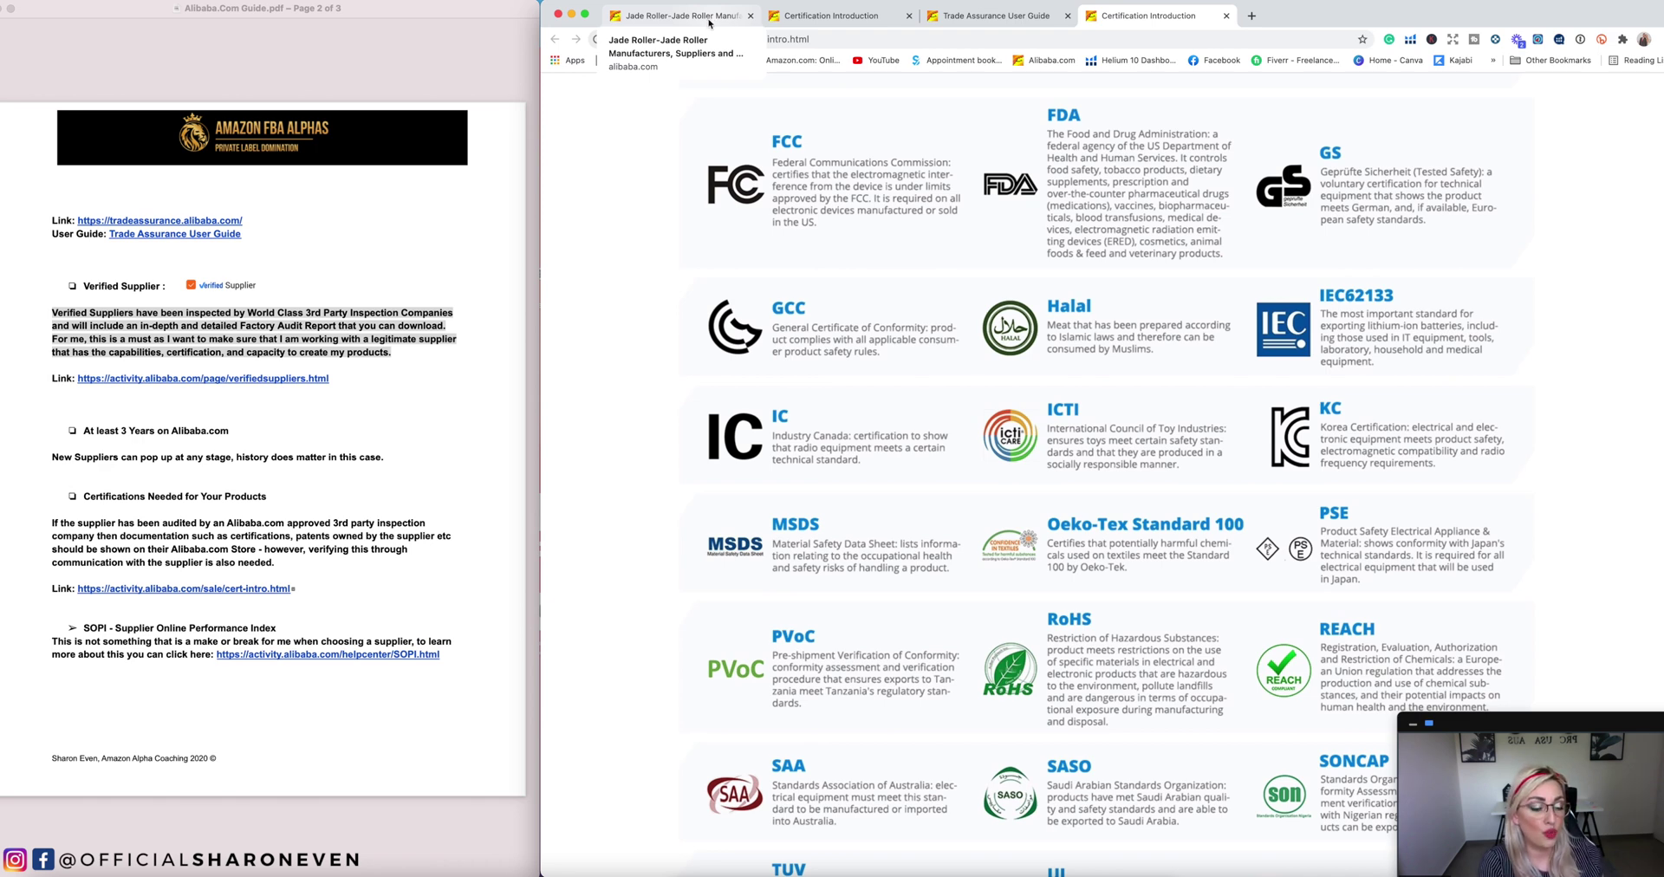
Step: Return to the jade roller results, and filter them by the ISO9001 management certification
{"action": "left_click", "coordinate": [709, 24]}
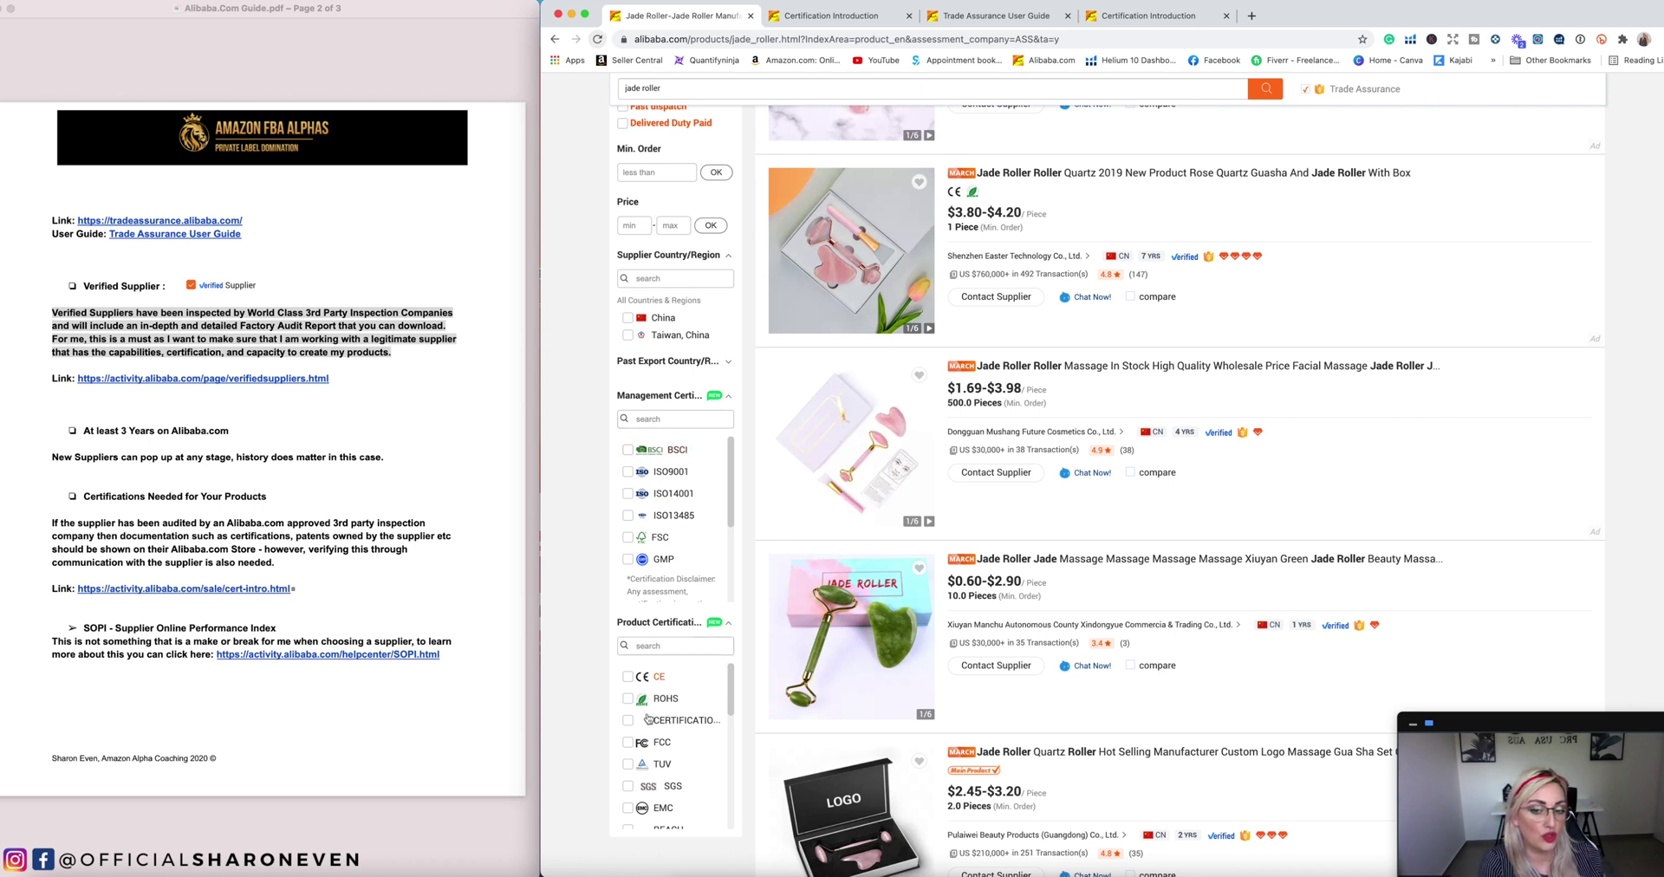
{"action": "scroll", "coordinate": [652, 737], "scroll_direction": "down", "scroll_amount": 3}
{"action": "scroll", "coordinate": [651, 736], "scroll_direction": "up", "scroll_amount": 3}
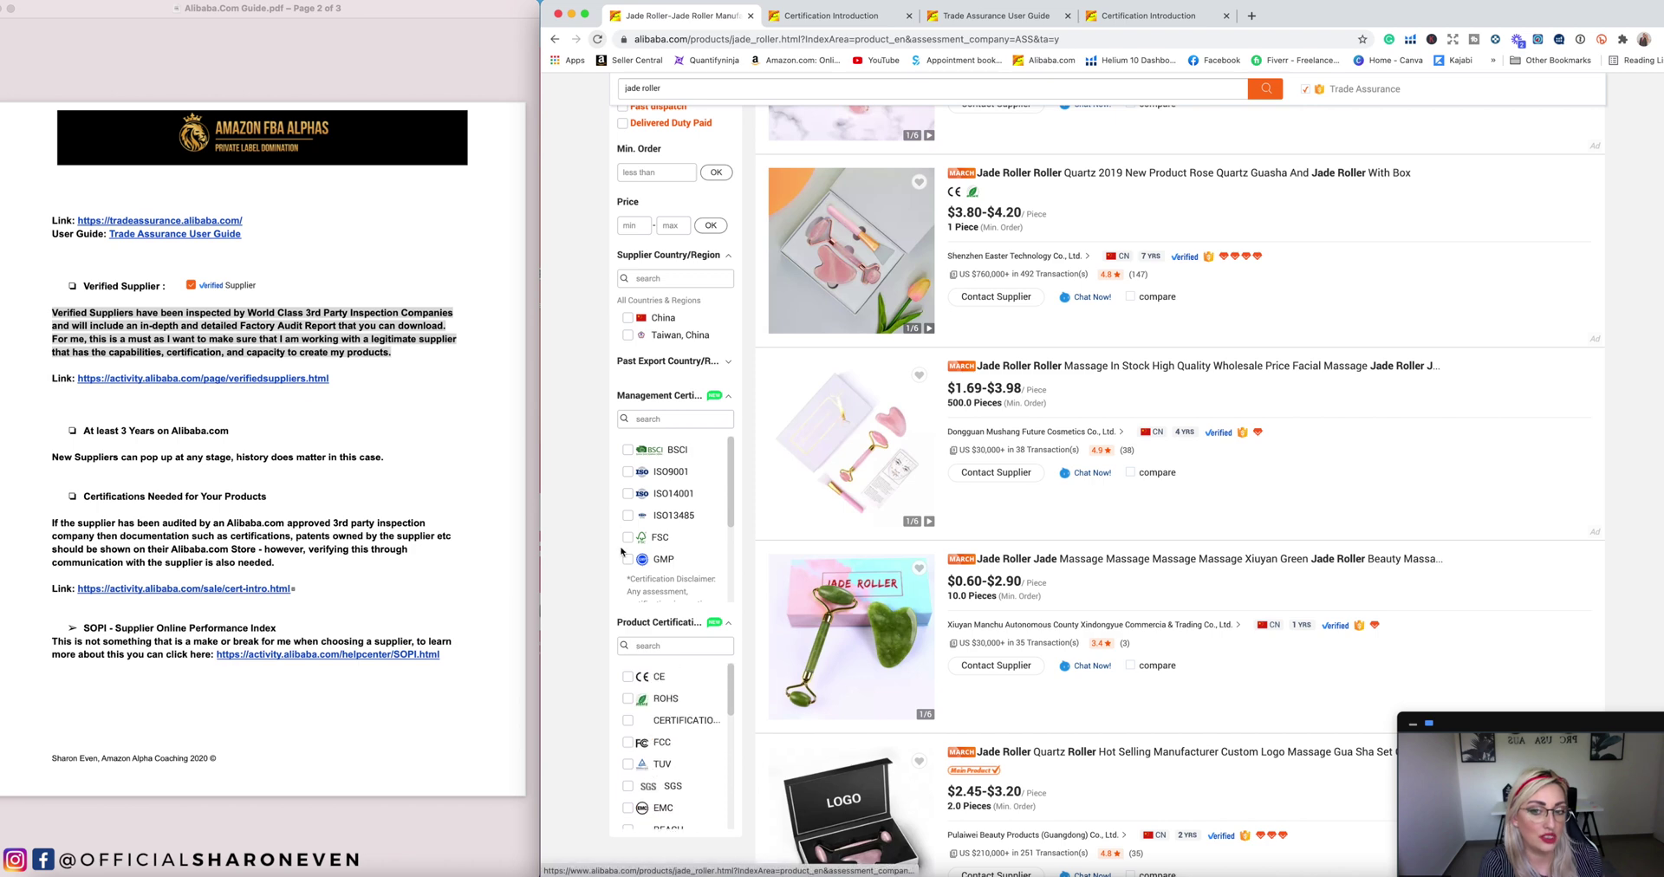
{"action": "left_click", "coordinate": [627, 473]}
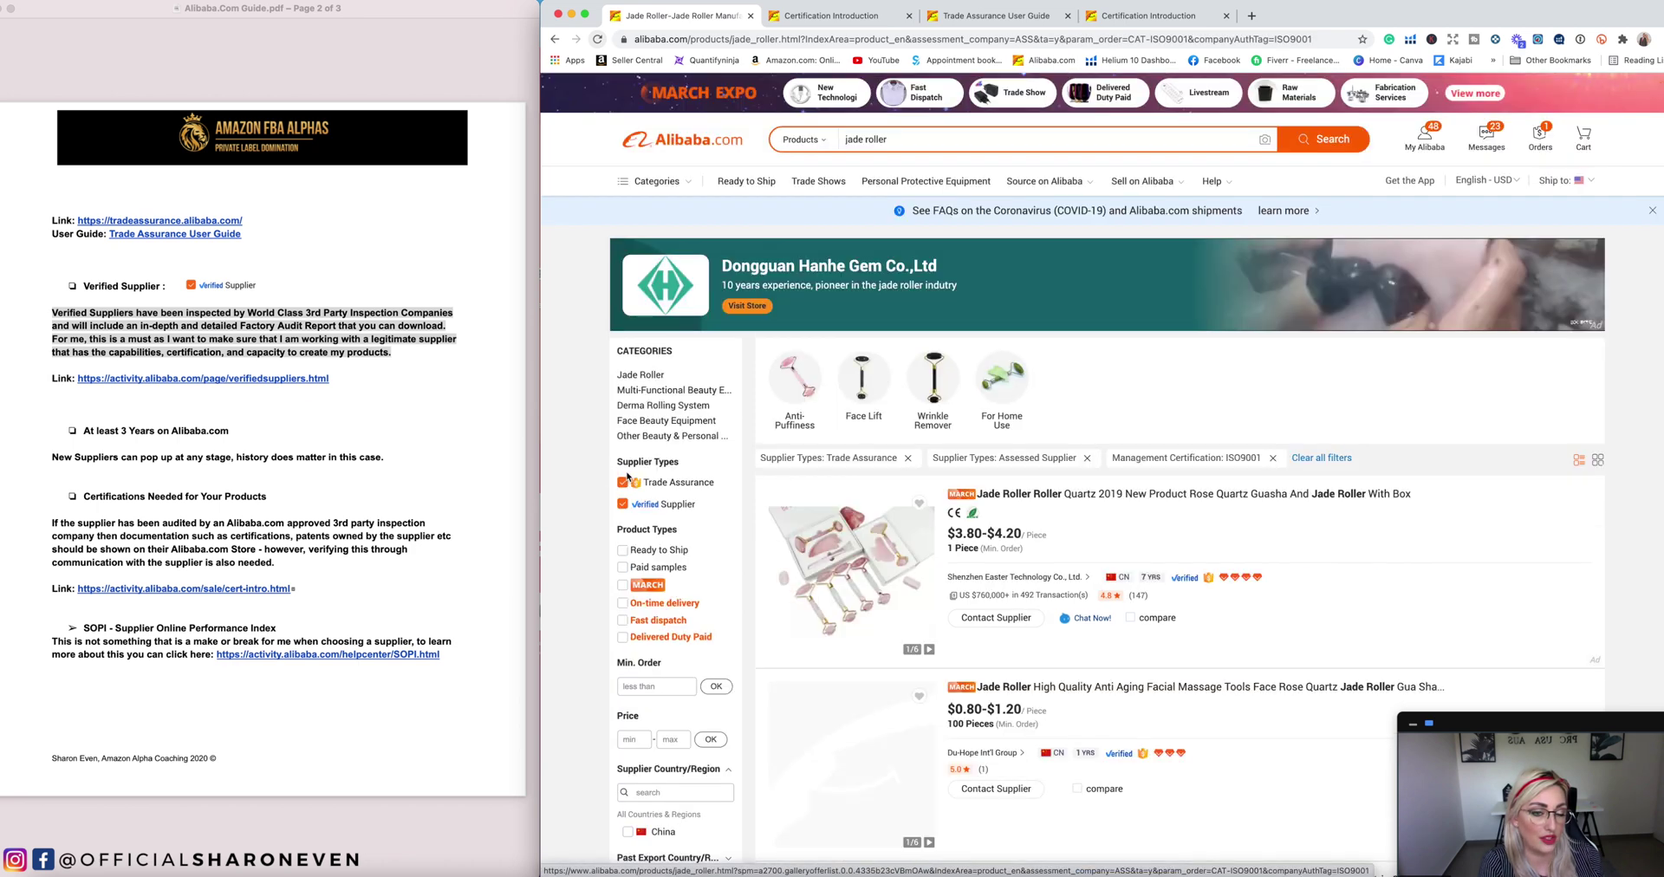
Step: Browse the ISO9001-filtered jade roller listings, and check the first supplier's years of operation on Alibaba.com
{"action": "scroll", "coordinate": [571, 532], "scroll_direction": "down", "scroll_amount": 5}
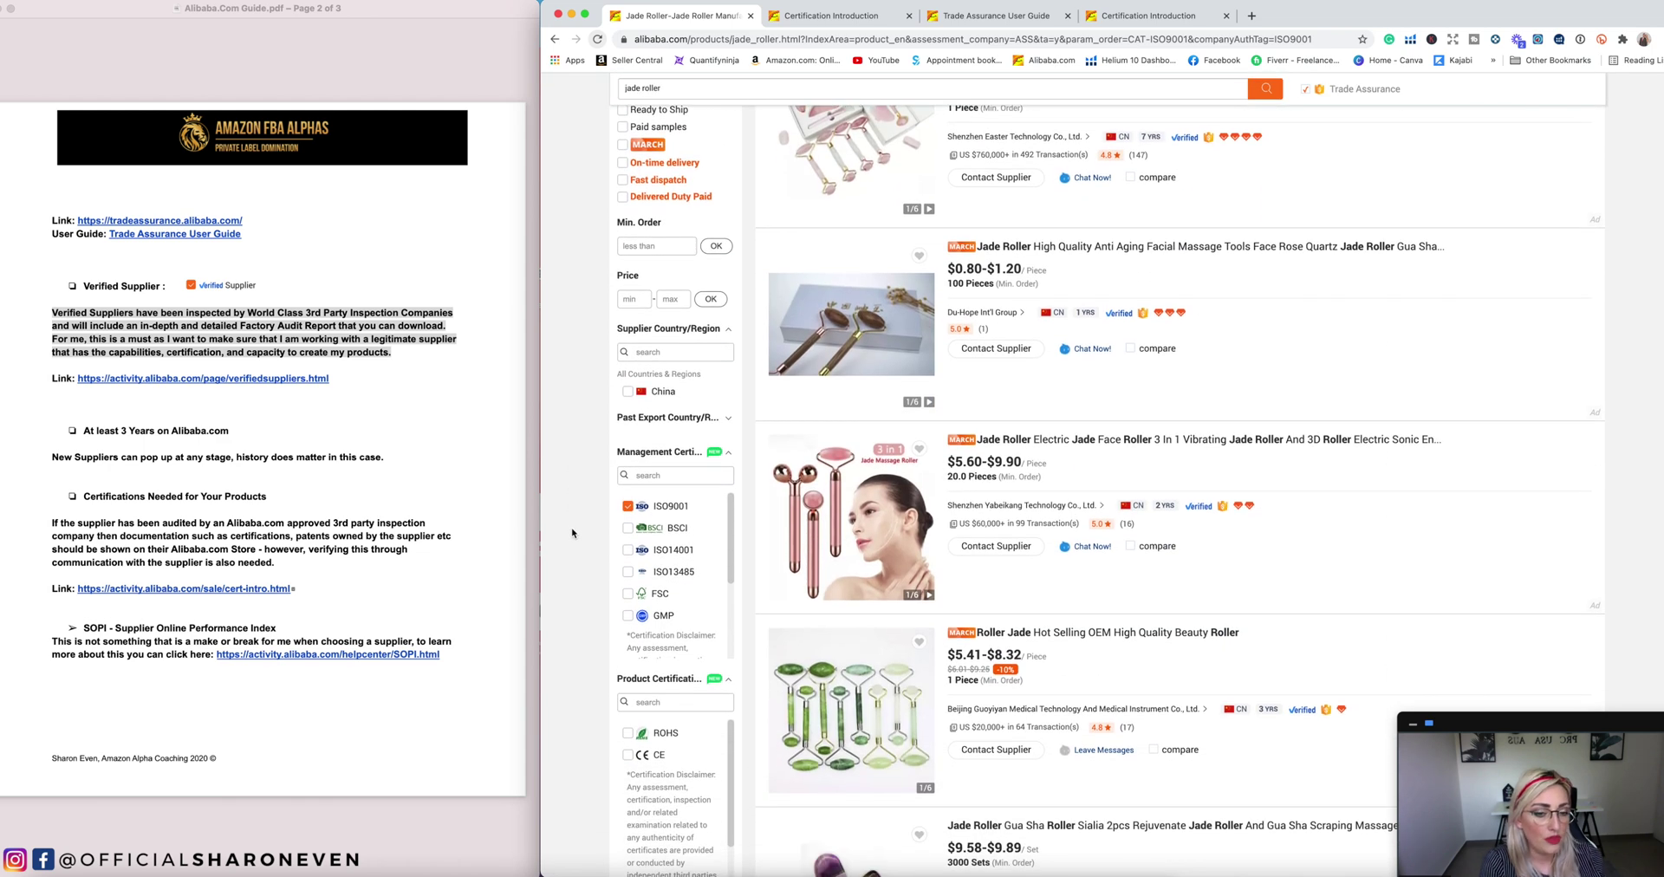
{"action": "scroll", "coordinate": [571, 532], "scroll_direction": "down", "scroll_amount": 3}
{"action": "scroll", "coordinate": [571, 532], "scroll_direction": "down", "scroll_amount": 4}
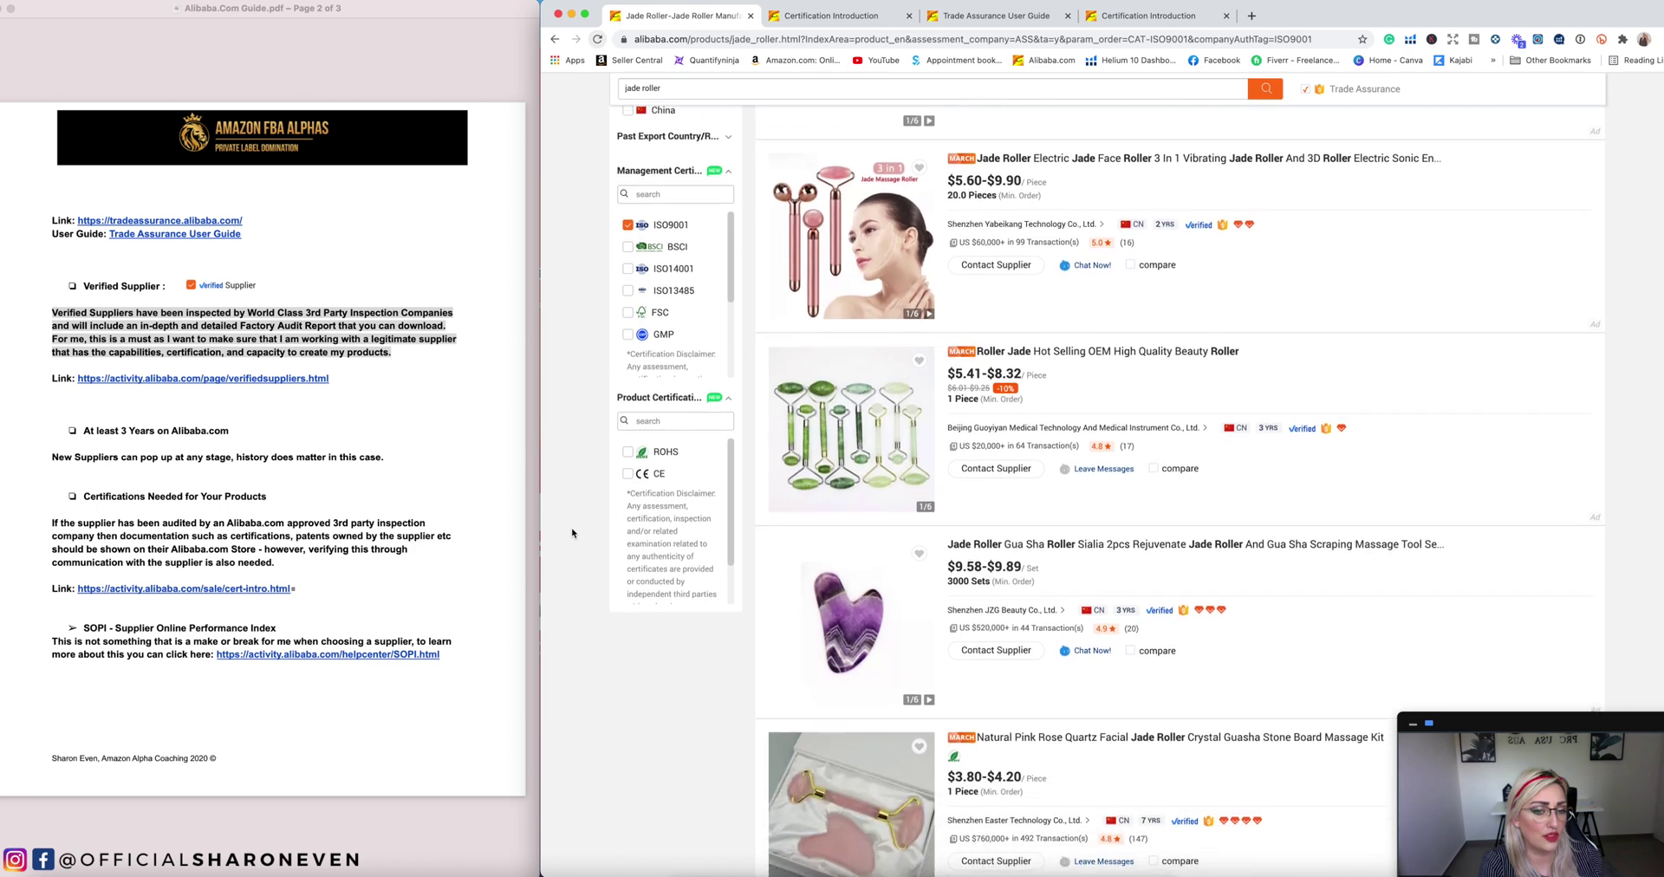
{"action": "scroll", "coordinate": [571, 532], "scroll_direction": "down", "scroll_amount": 2}
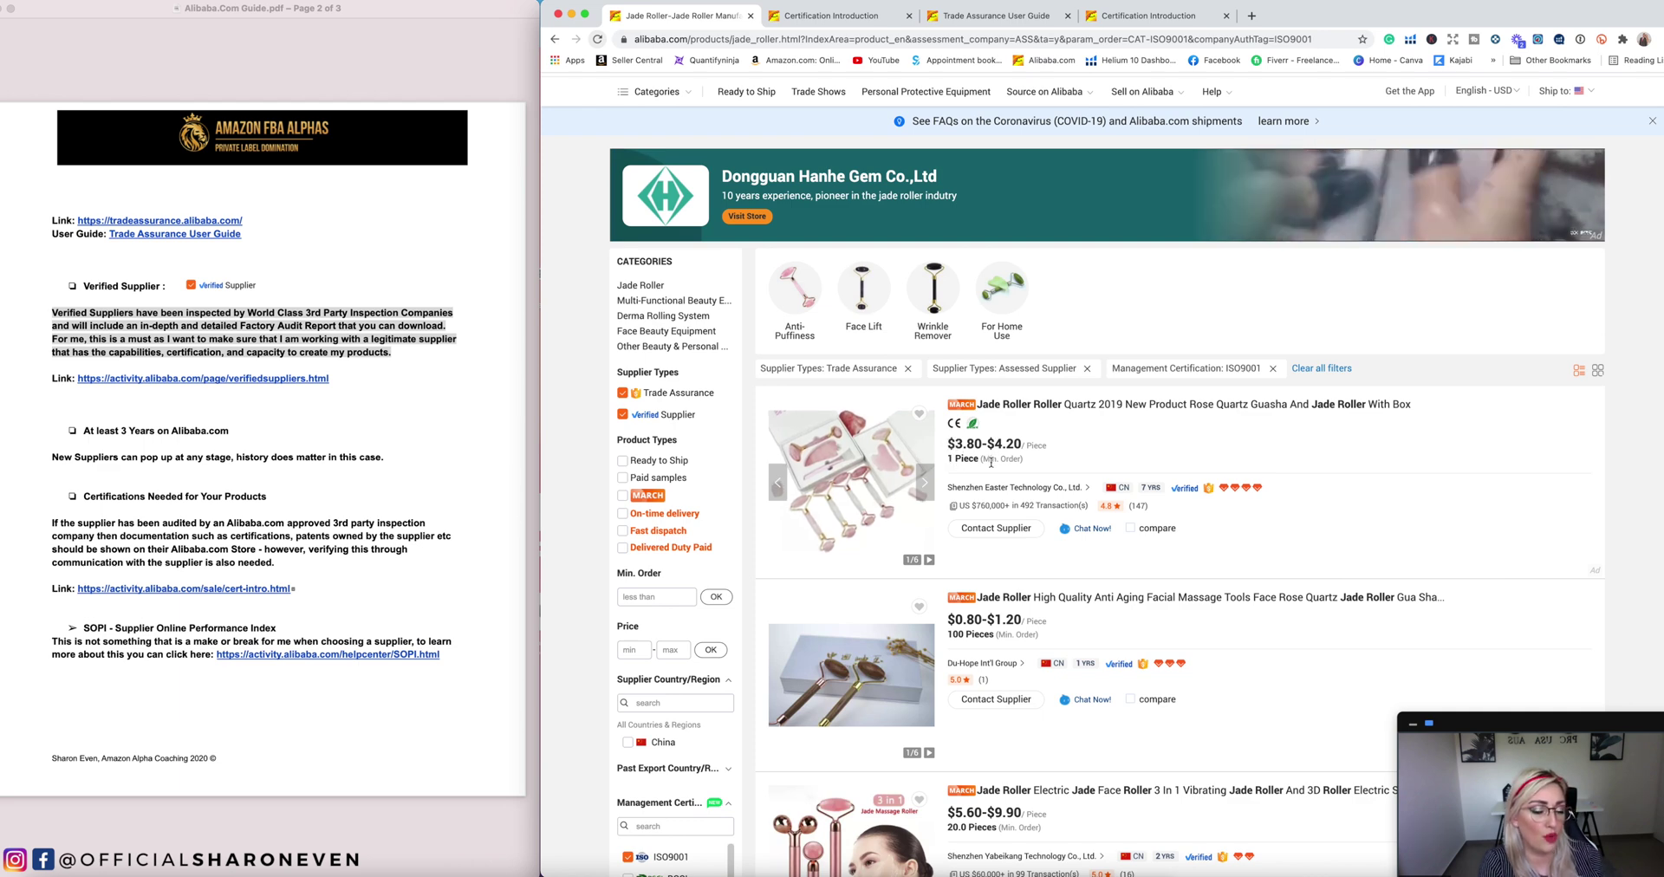
{"action": "scroll", "coordinate": [991, 462], "scroll_direction": "down", "scroll_amount": 1}
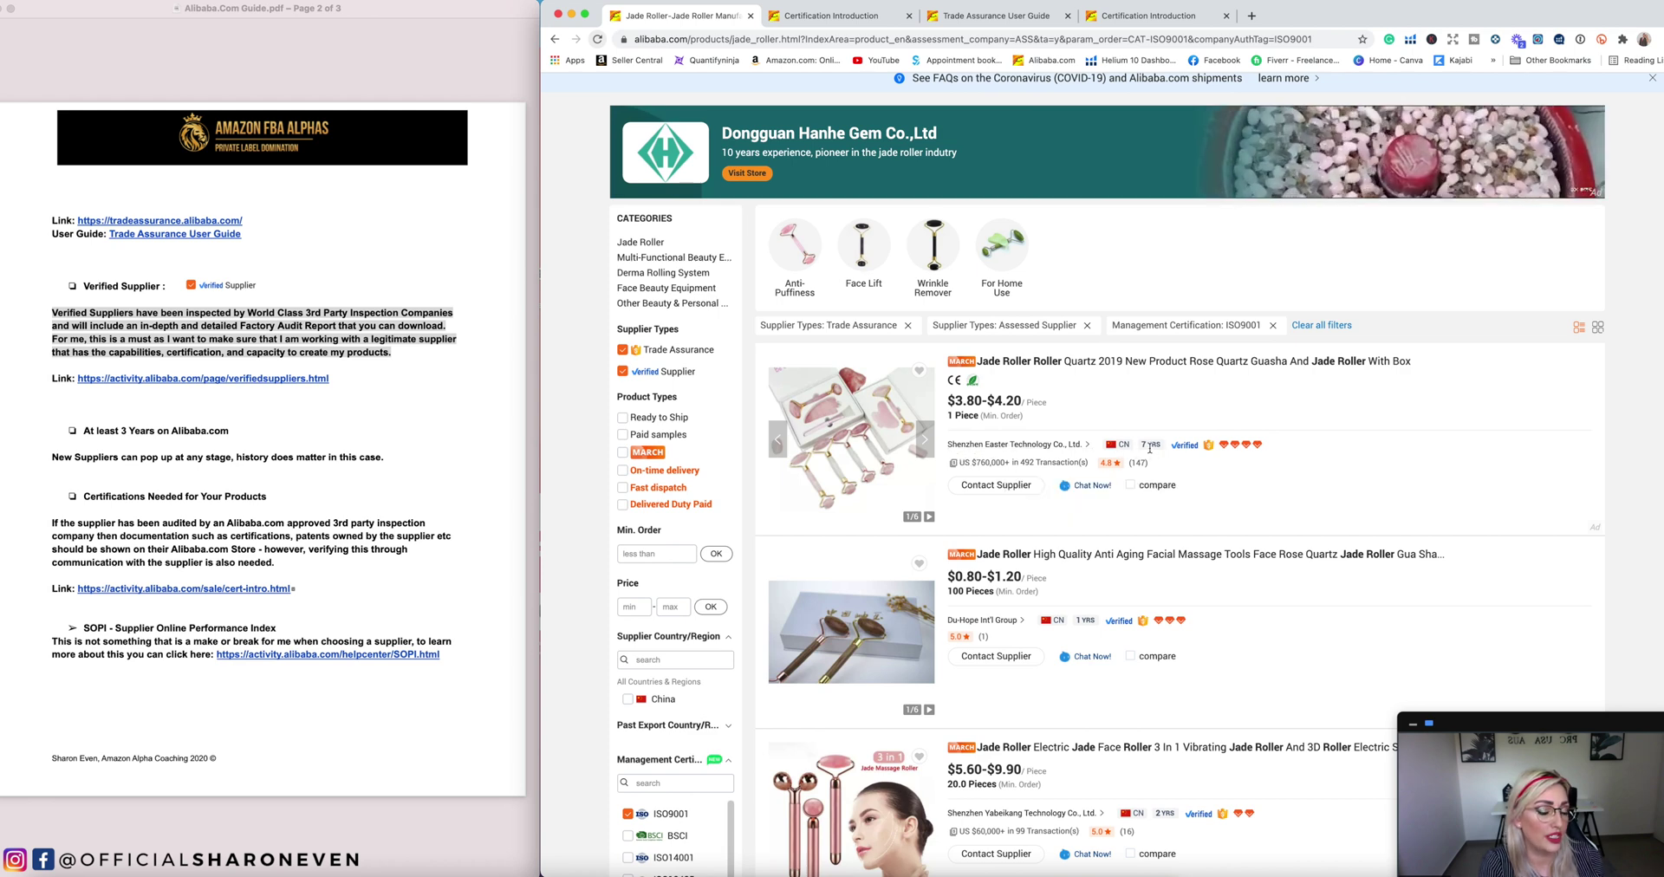
{"action": "mouse_move", "coordinate": [1156, 449]}
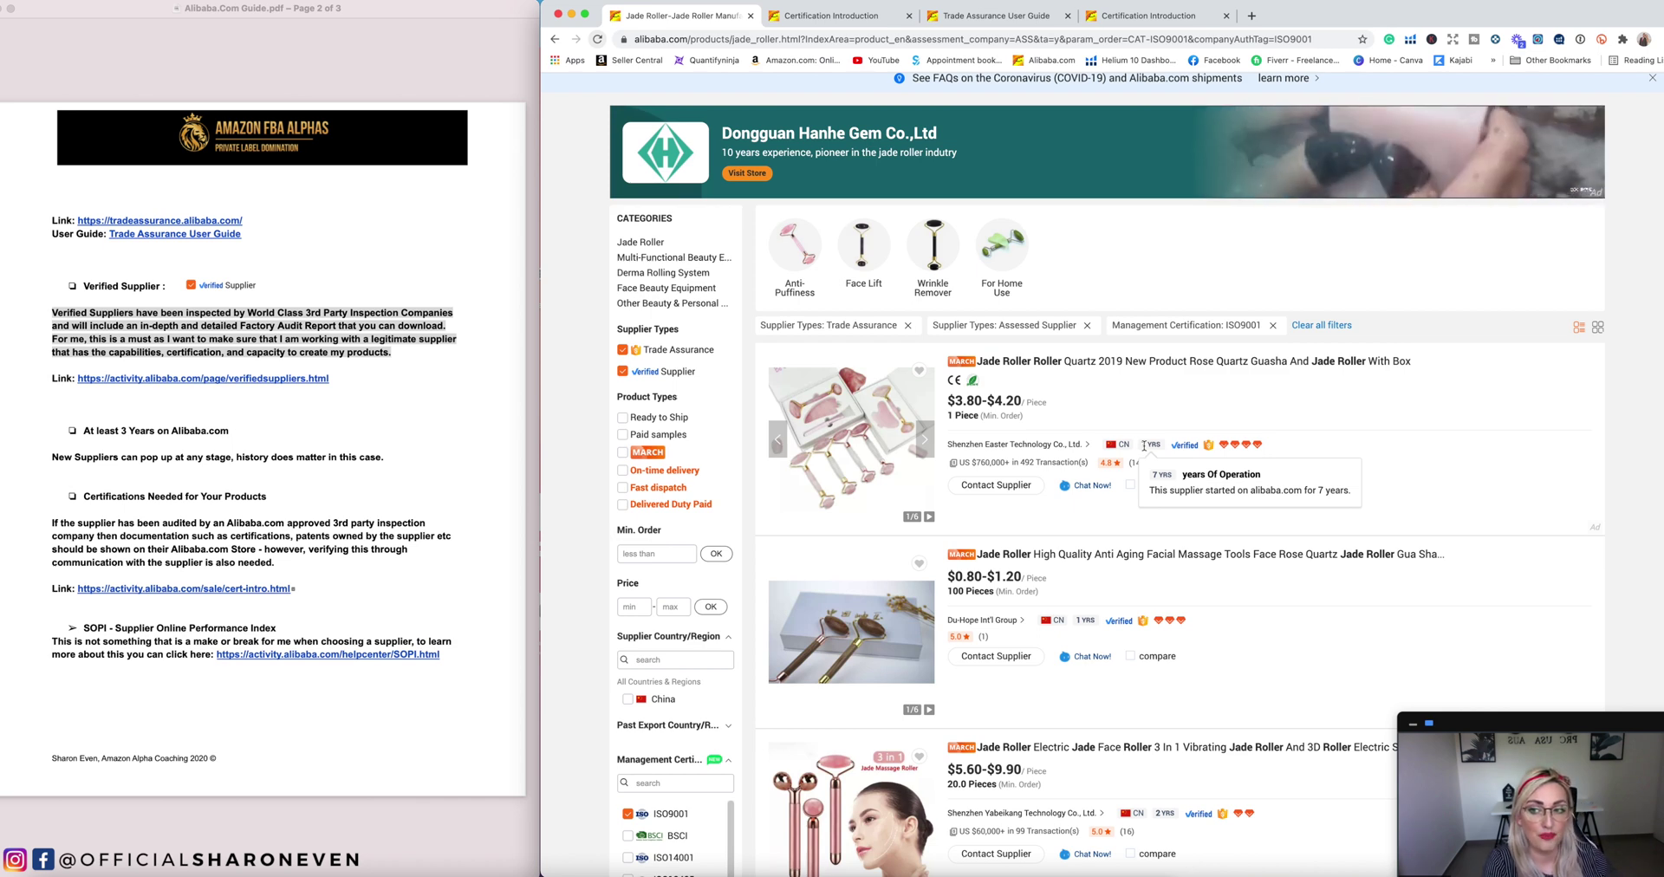
{"action": "scroll", "coordinate": [1127, 443], "scroll_direction": "up", "scroll_amount": 3}
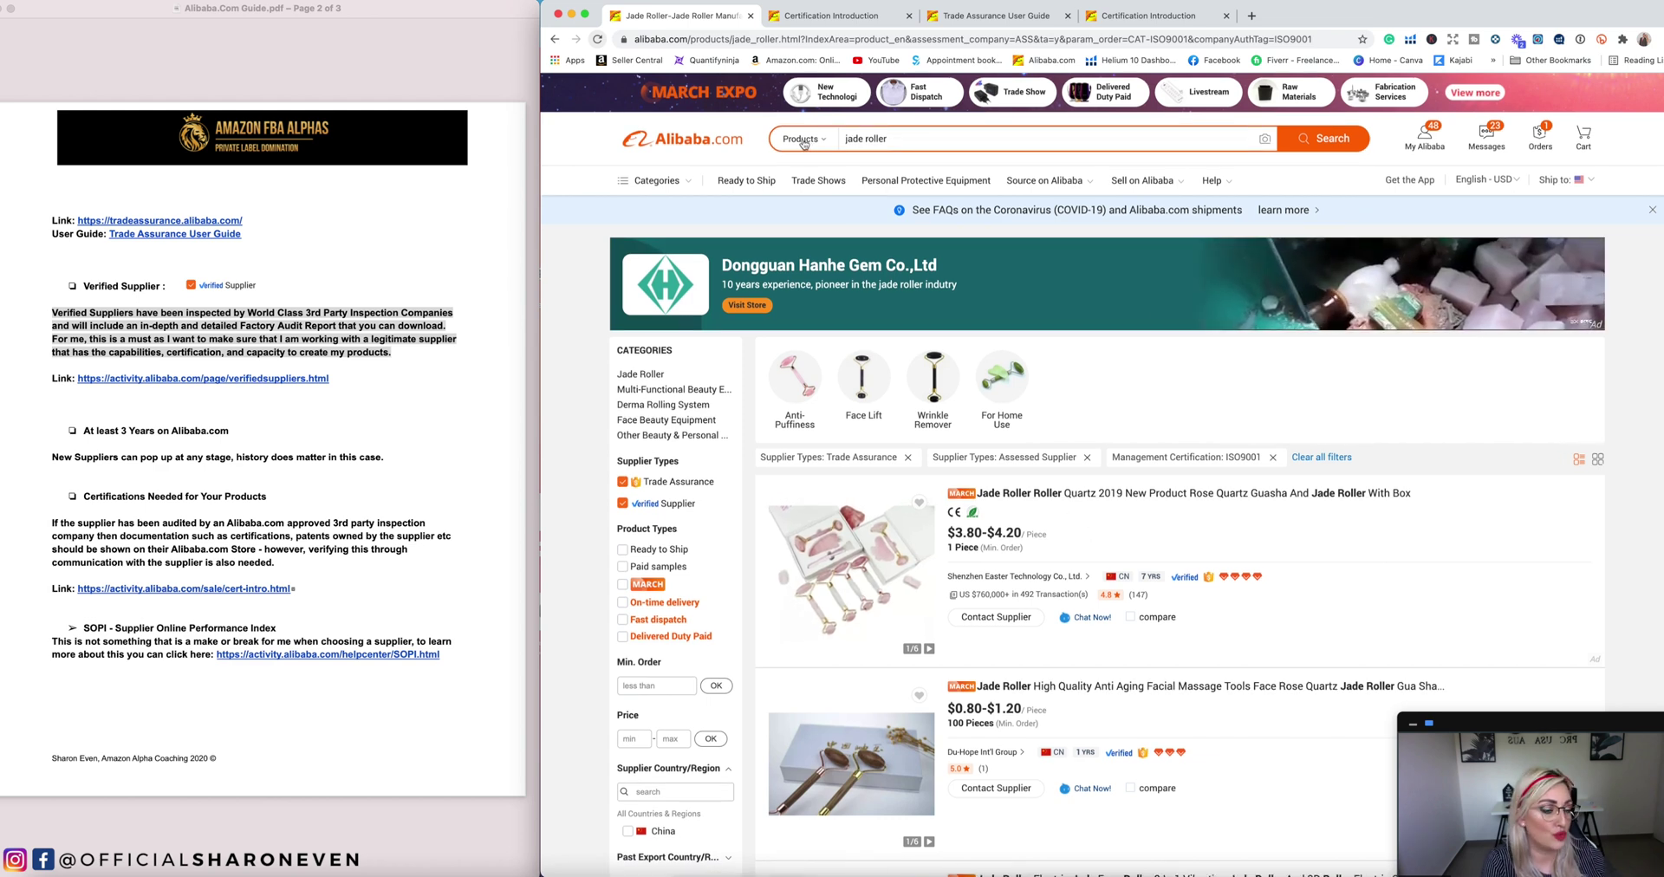
Step: Switch the search type from products to suppliers, and run the jade roller search
{"action": "scroll", "coordinate": [805, 145], "scroll_direction": "down", "scroll_amount": 1}
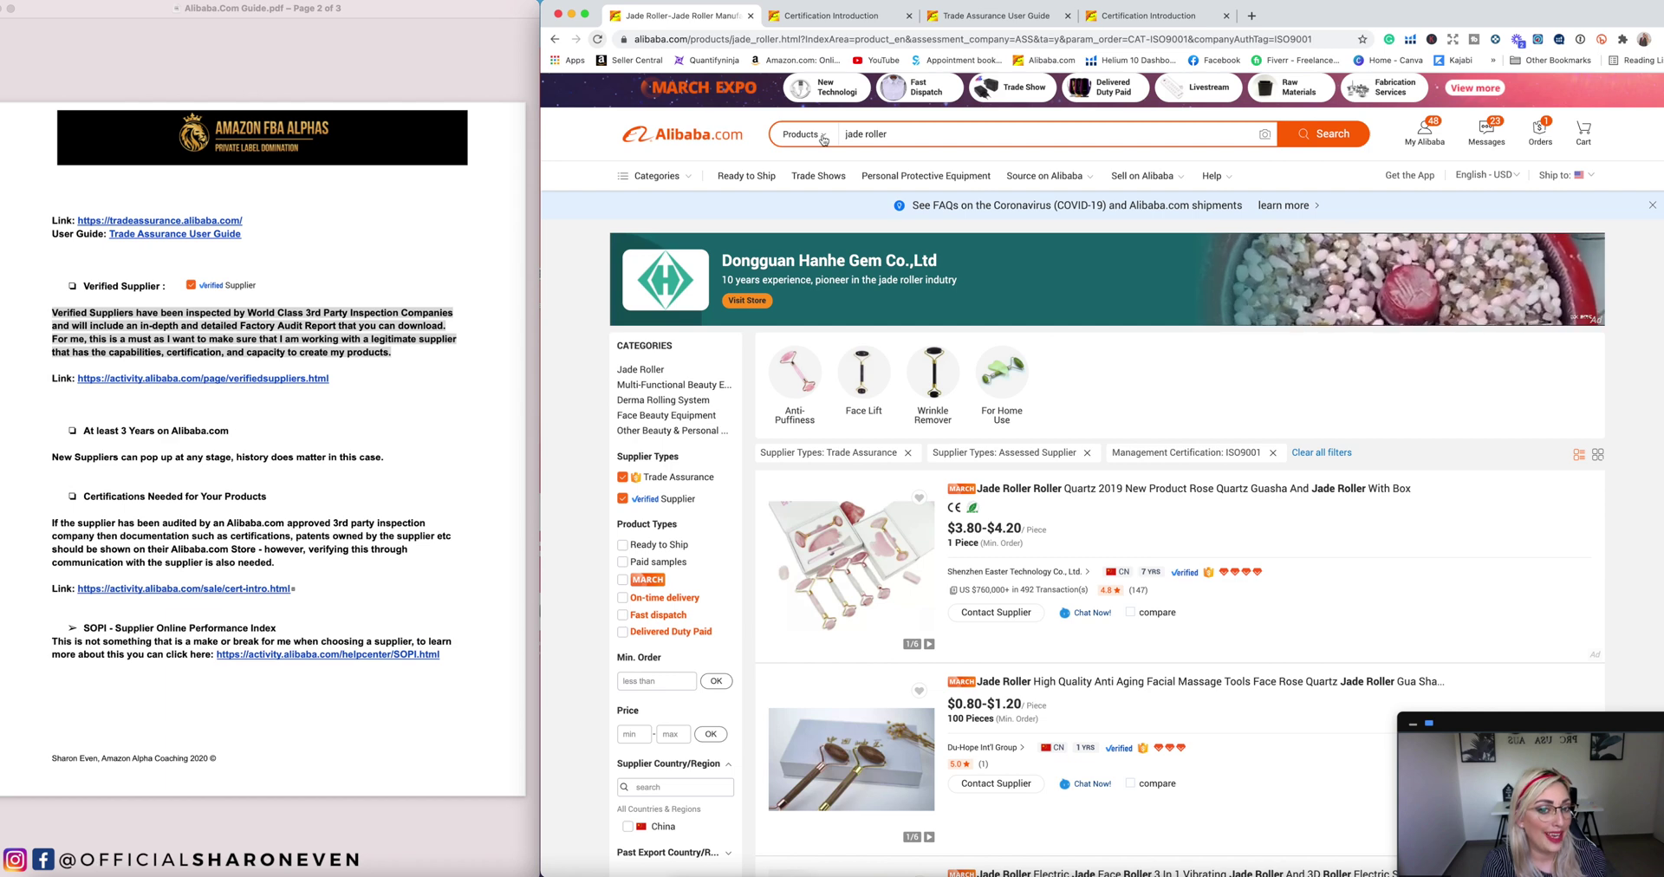
{"action": "scroll", "coordinate": [824, 140], "scroll_direction": "up", "scroll_amount": 1}
{"action": "left_click", "coordinate": [824, 141]}
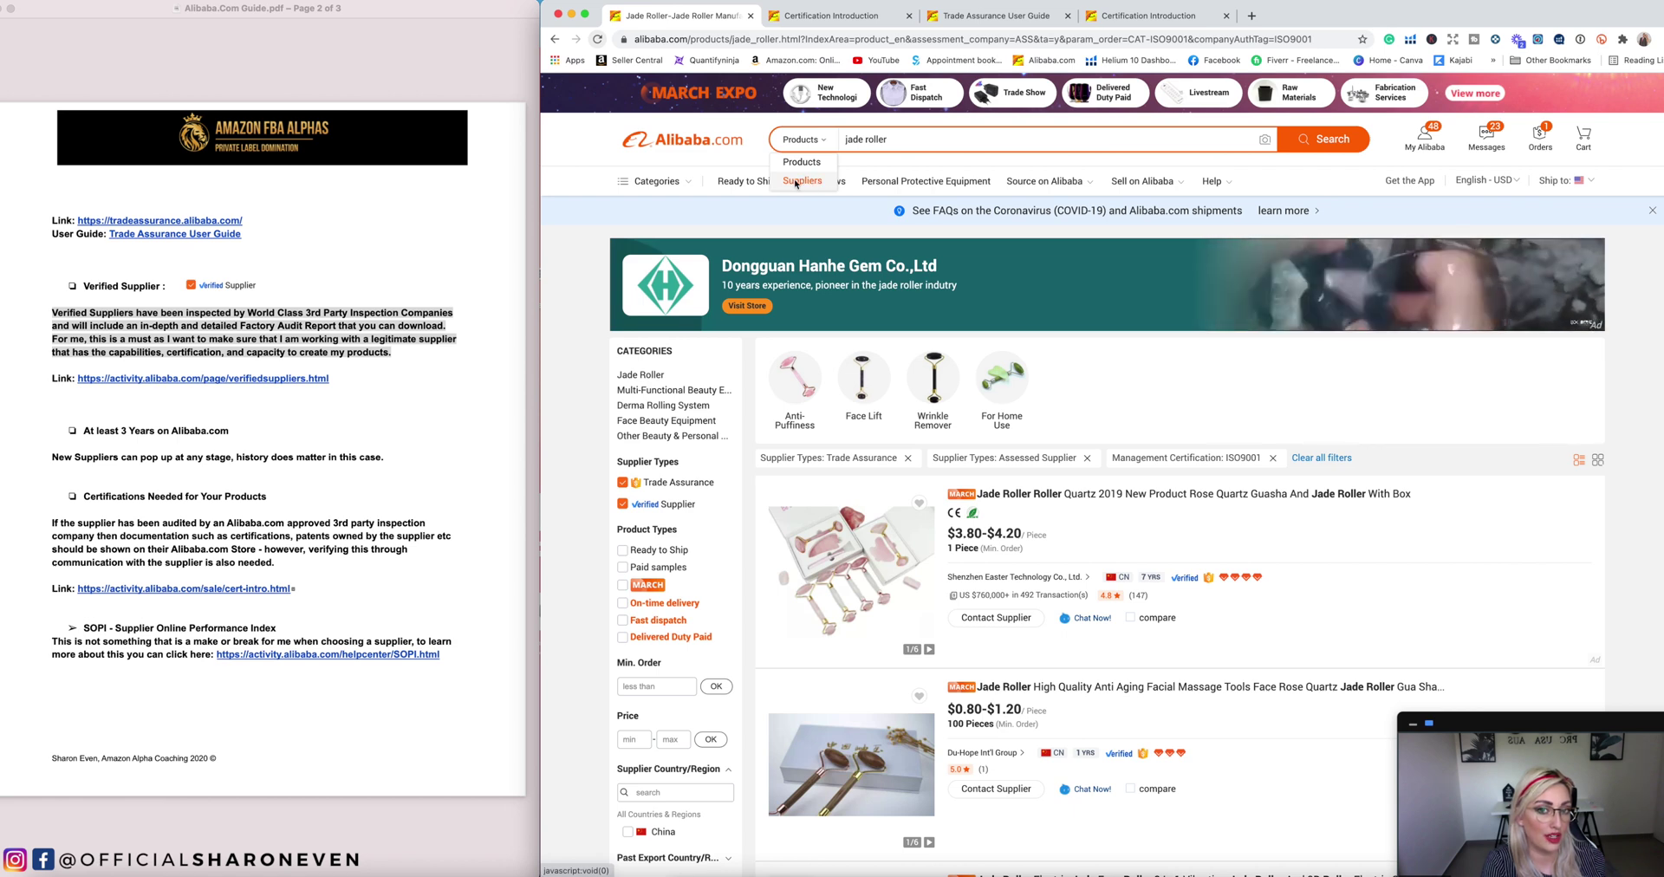
{"action": "left_click", "coordinate": [795, 181]}
{"action": "left_click", "coordinate": [1311, 139]}
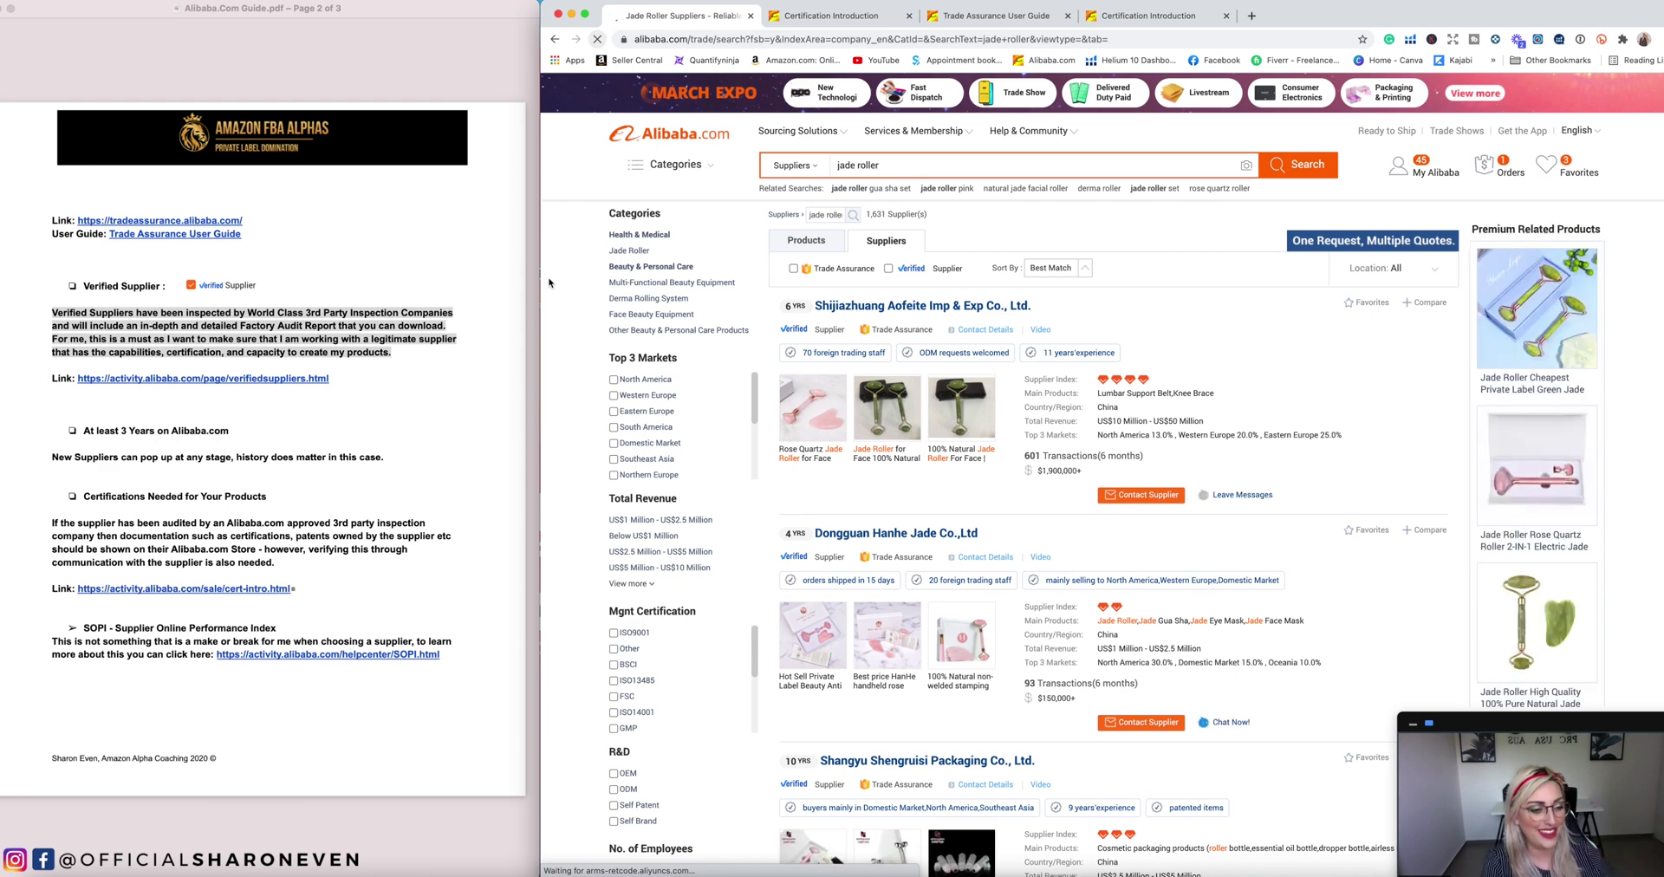
Step: Highlight the supplier count, and filter the jade roller suppliers by Trade Assurance and Verified Supplier
{"action": "left_click_drag", "start_coordinate": [934, 216], "coordinate": [865, 215]}
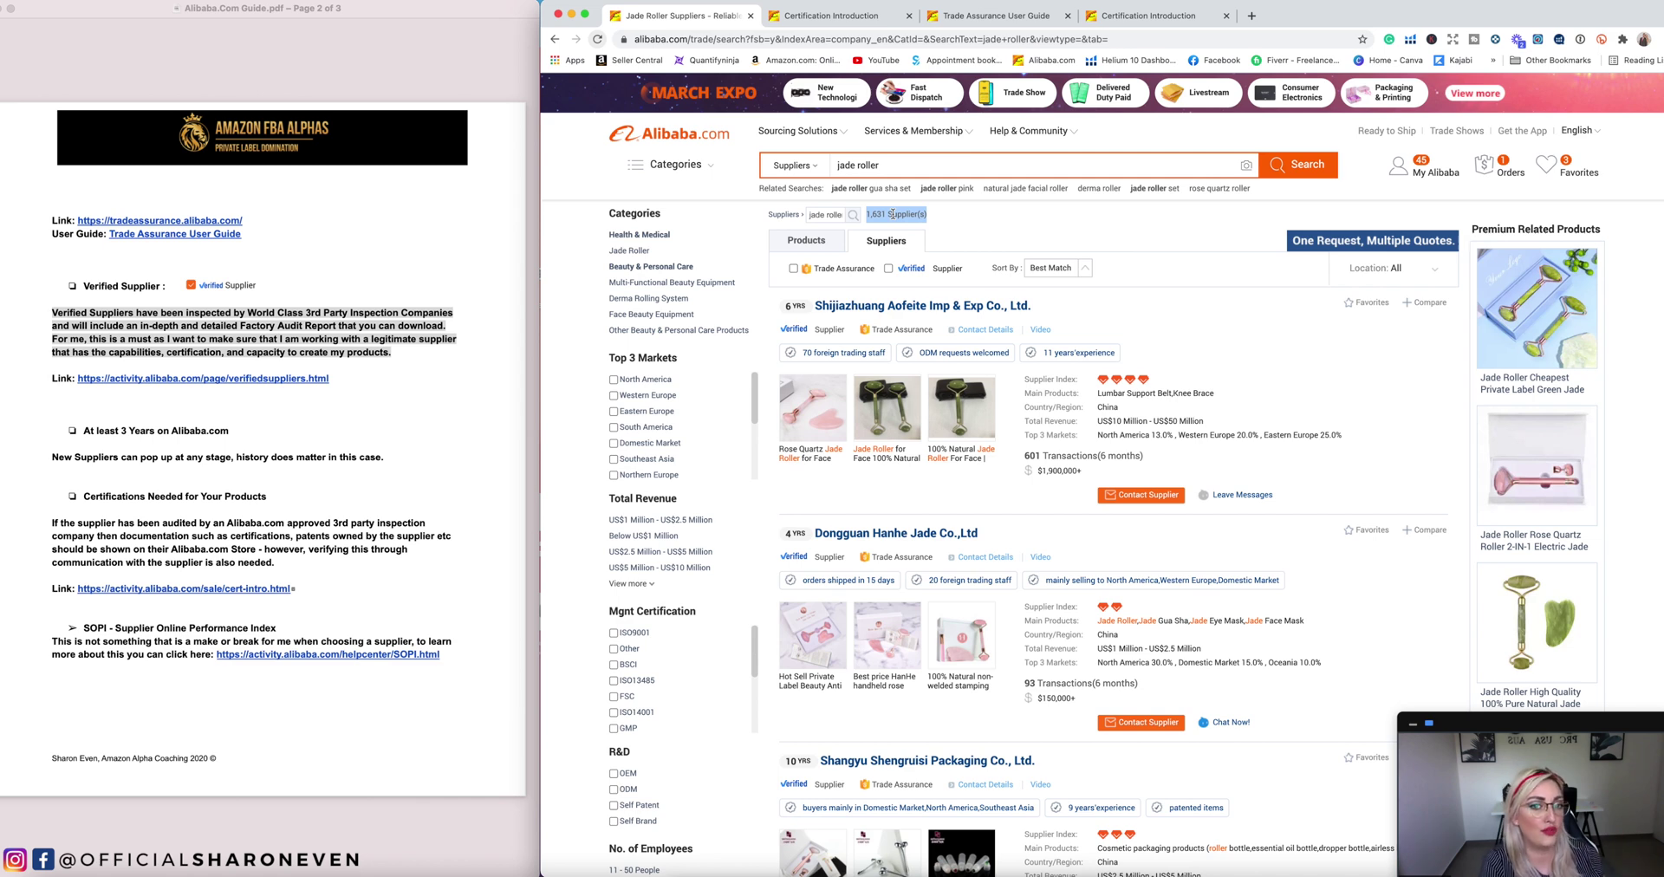
{"action": "left_click", "coordinate": [793, 268]}
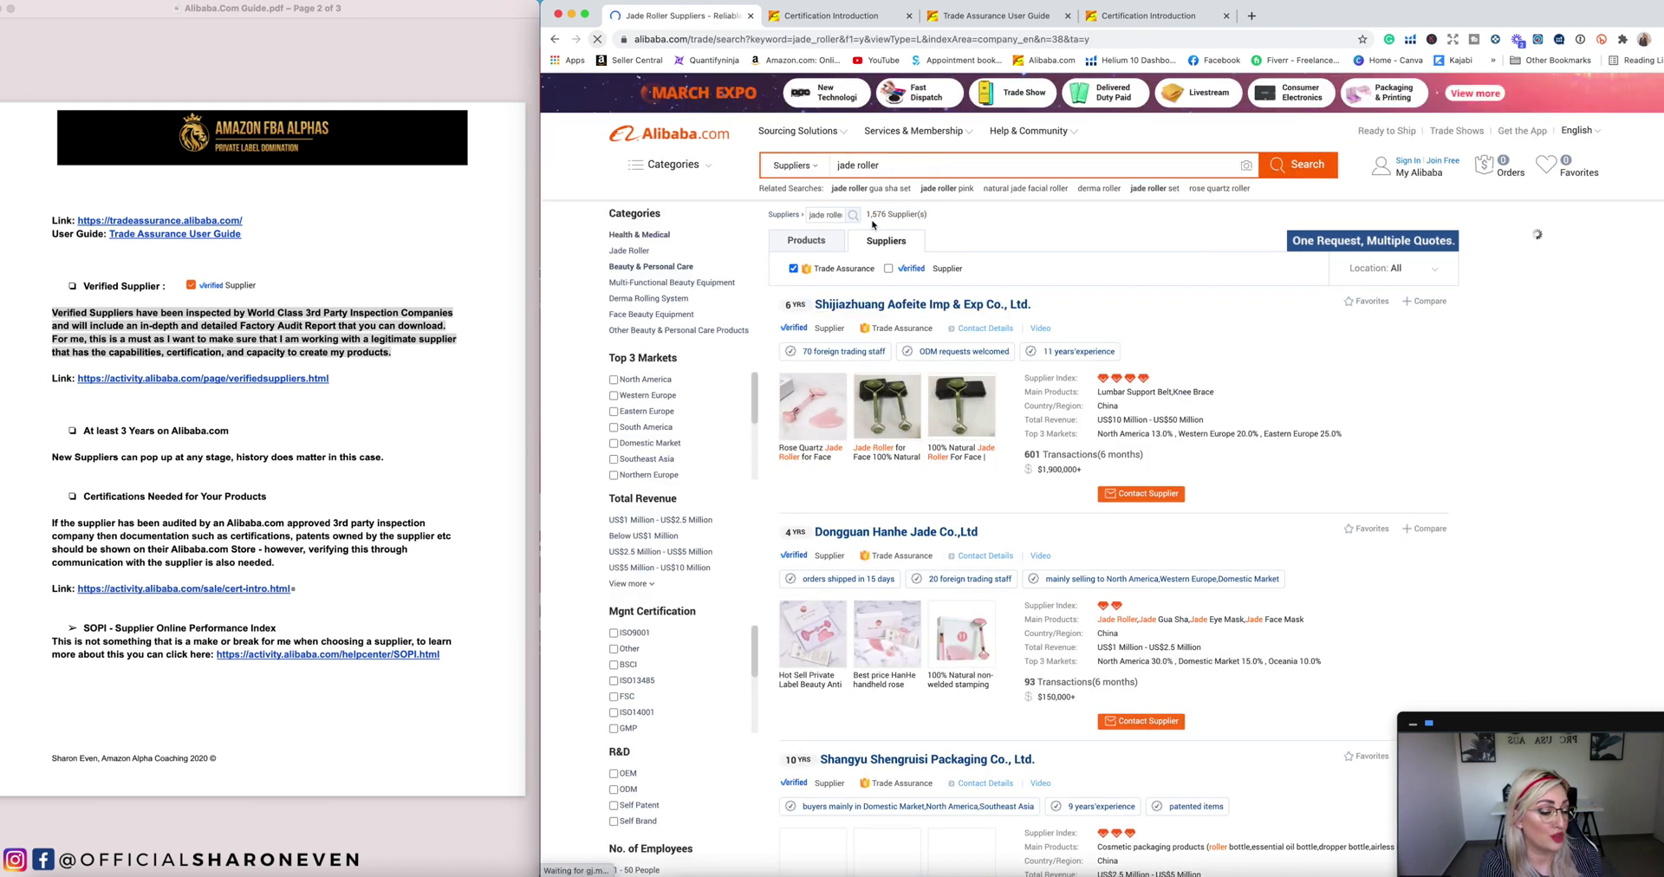
{"action": "left_click", "coordinate": [889, 269]}
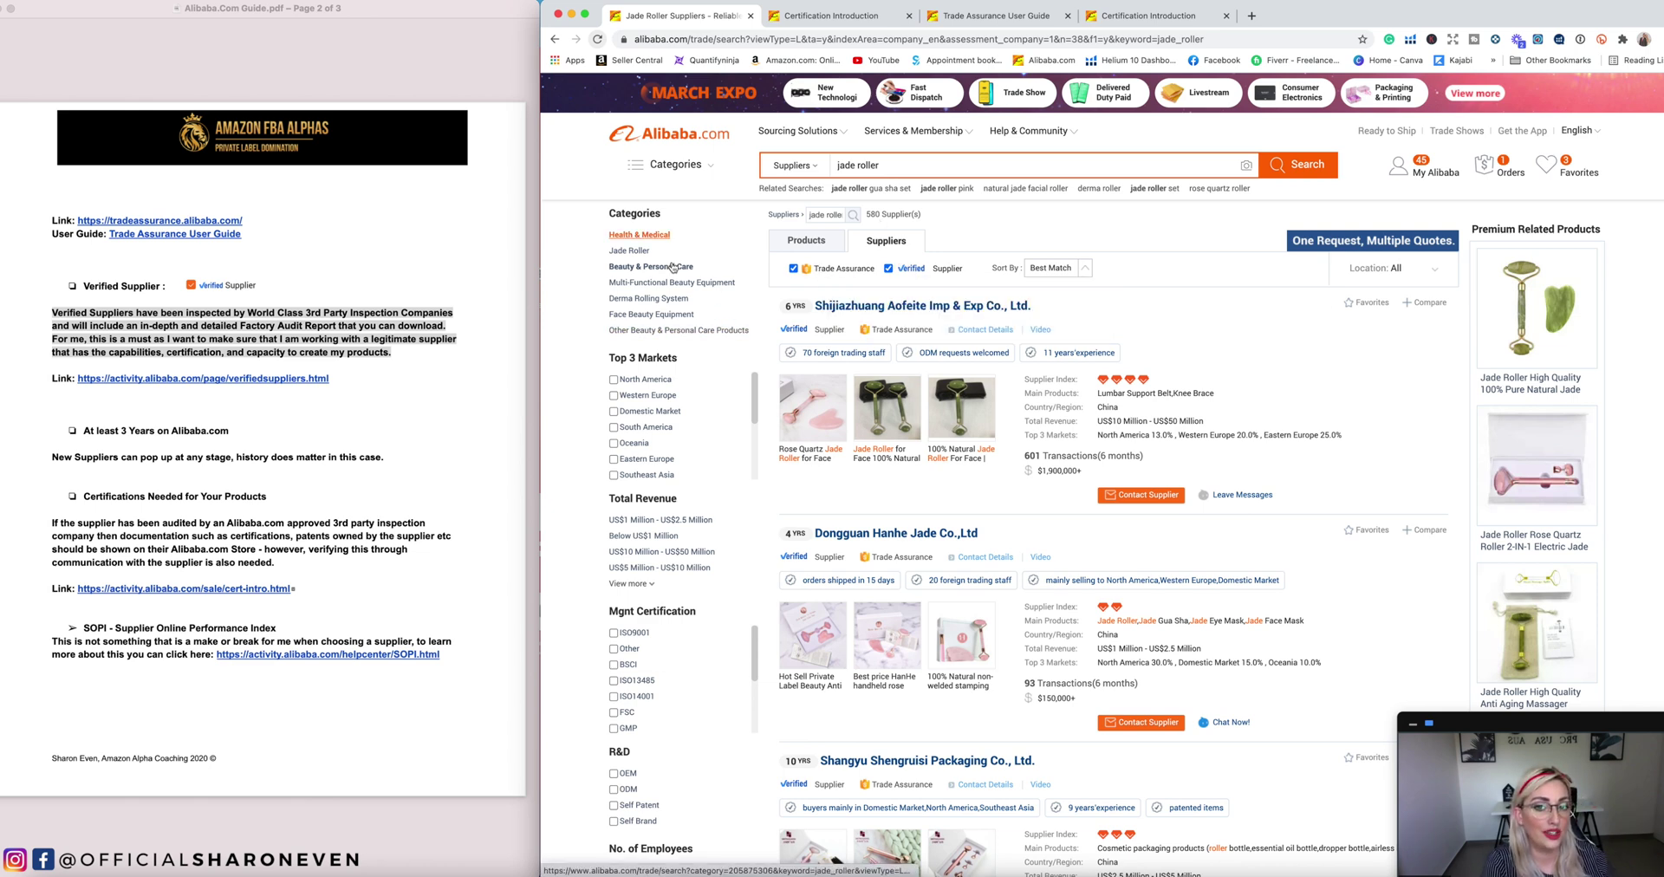
Step: Examine the supplier filters for top 3 markets, total revenue, management certification, R&D and number of employees
{"action": "scroll", "coordinate": [607, 398], "scroll_direction": "down", "scroll_amount": 2}
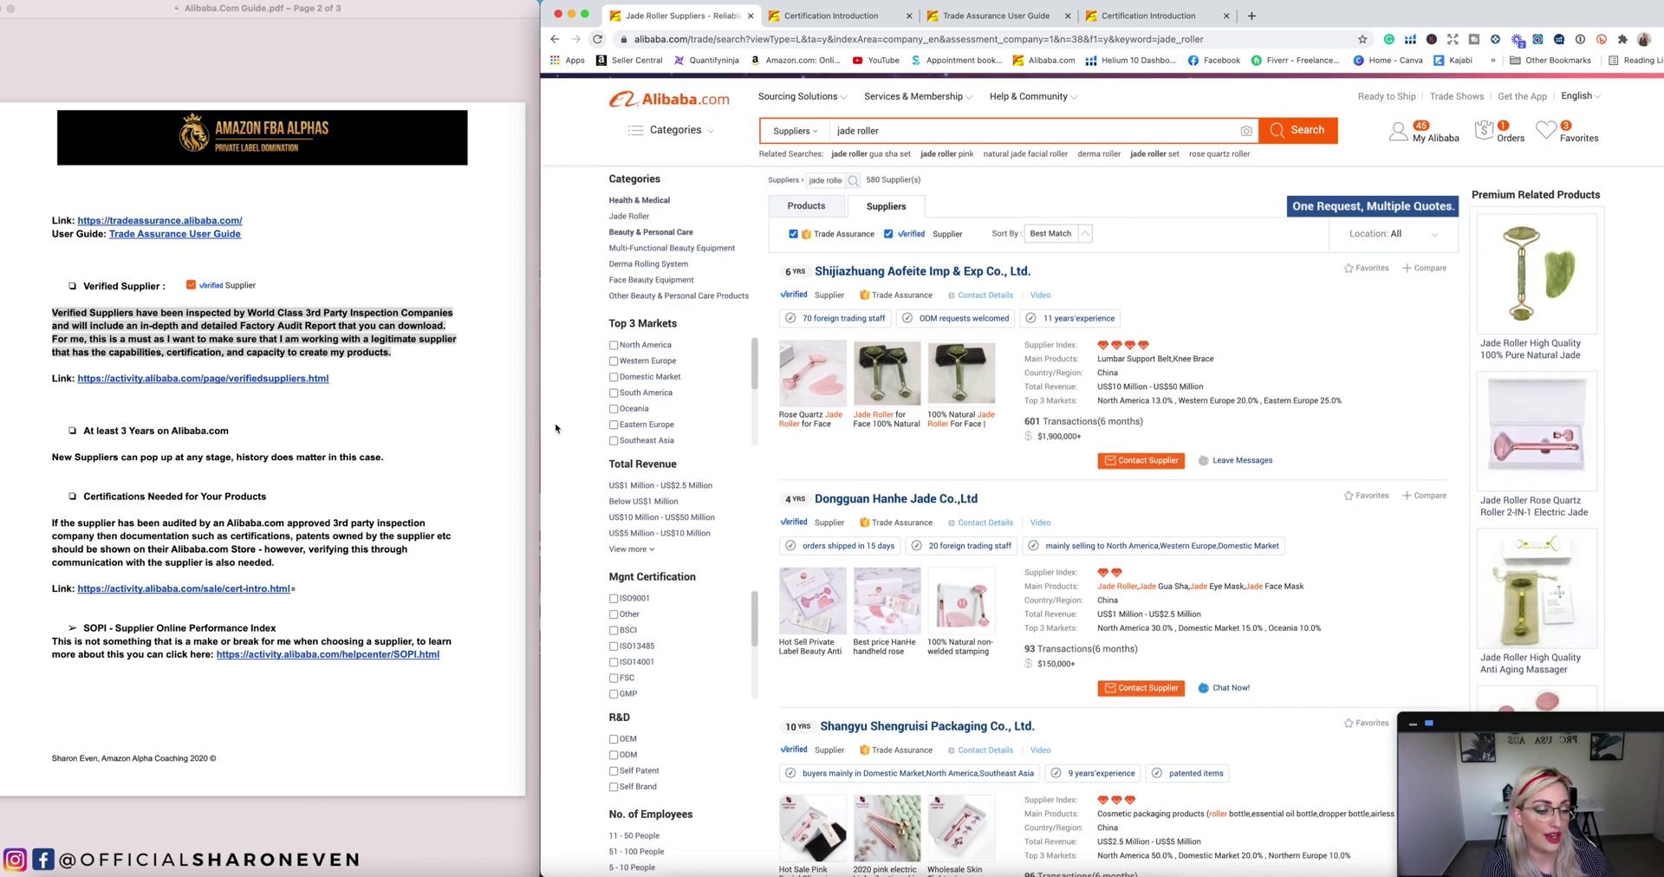
{"action": "scroll", "coordinate": [676, 368], "scroll_direction": "up", "scroll_amount": 2}
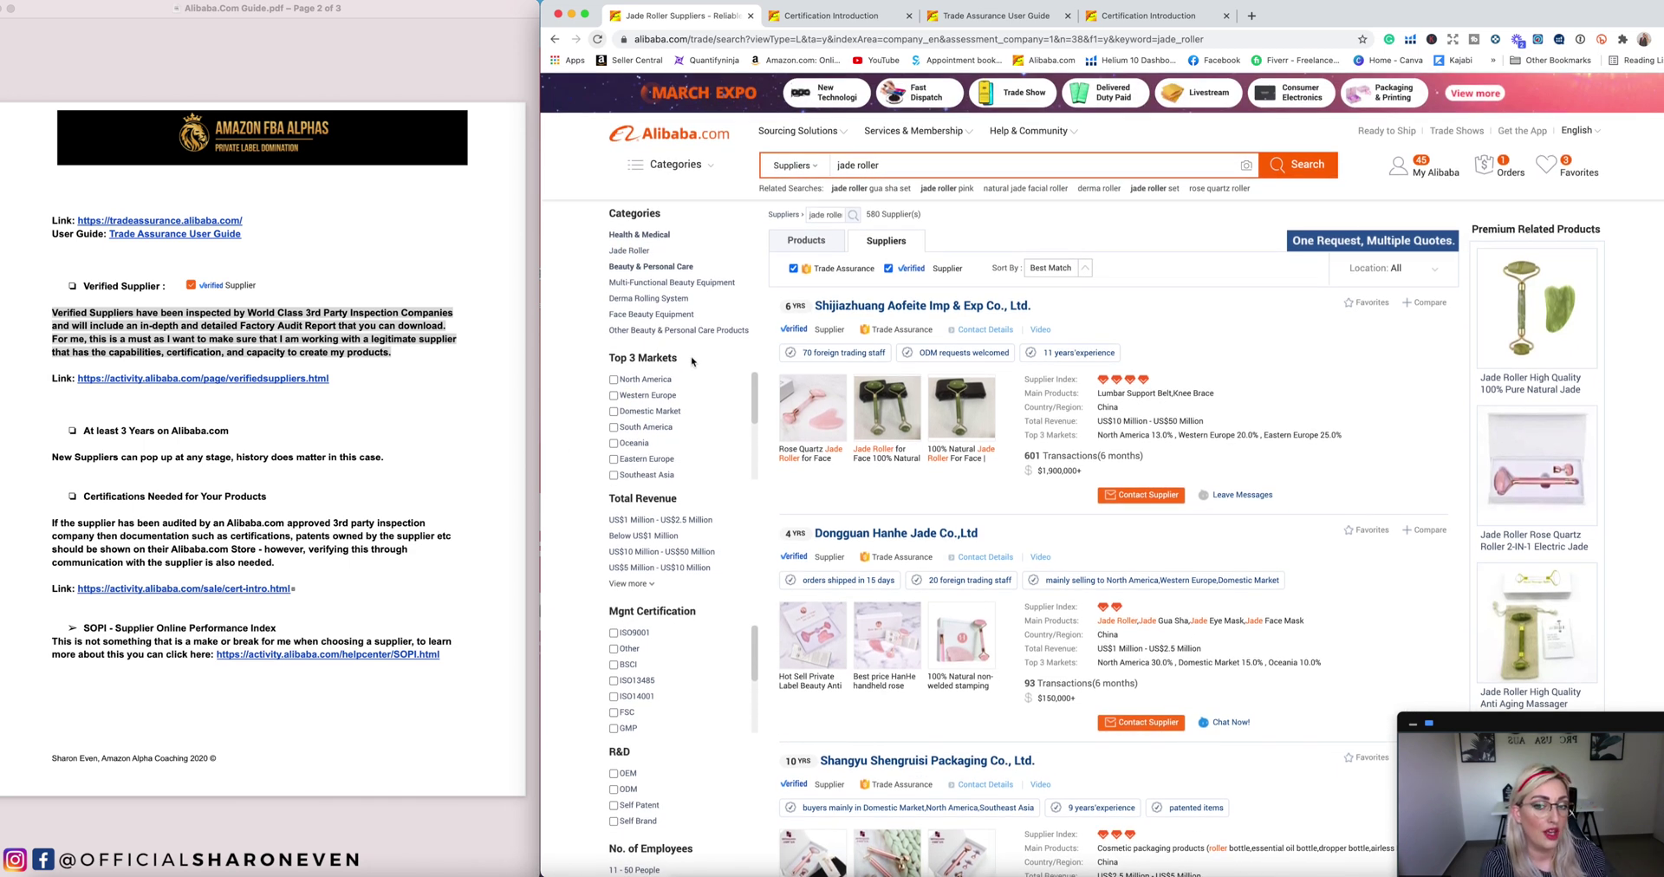
{"action": "left_click_drag", "start_coordinate": [684, 362], "coordinate": [610, 357]}
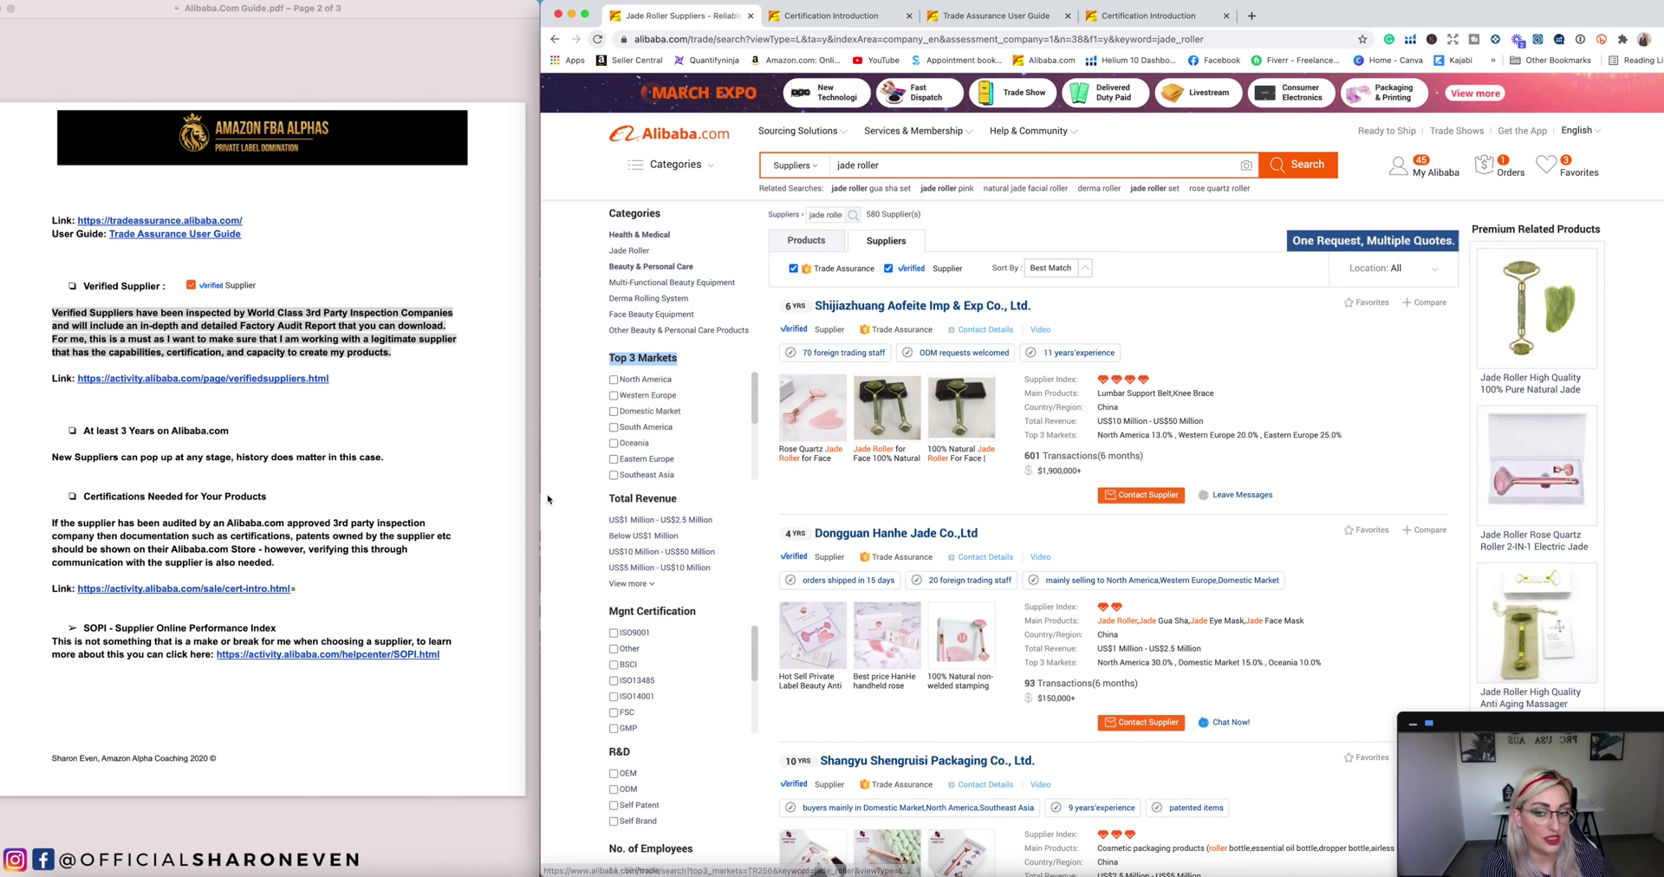
{"action": "scroll", "coordinate": [548, 500], "scroll_direction": "down", "scroll_amount": 2}
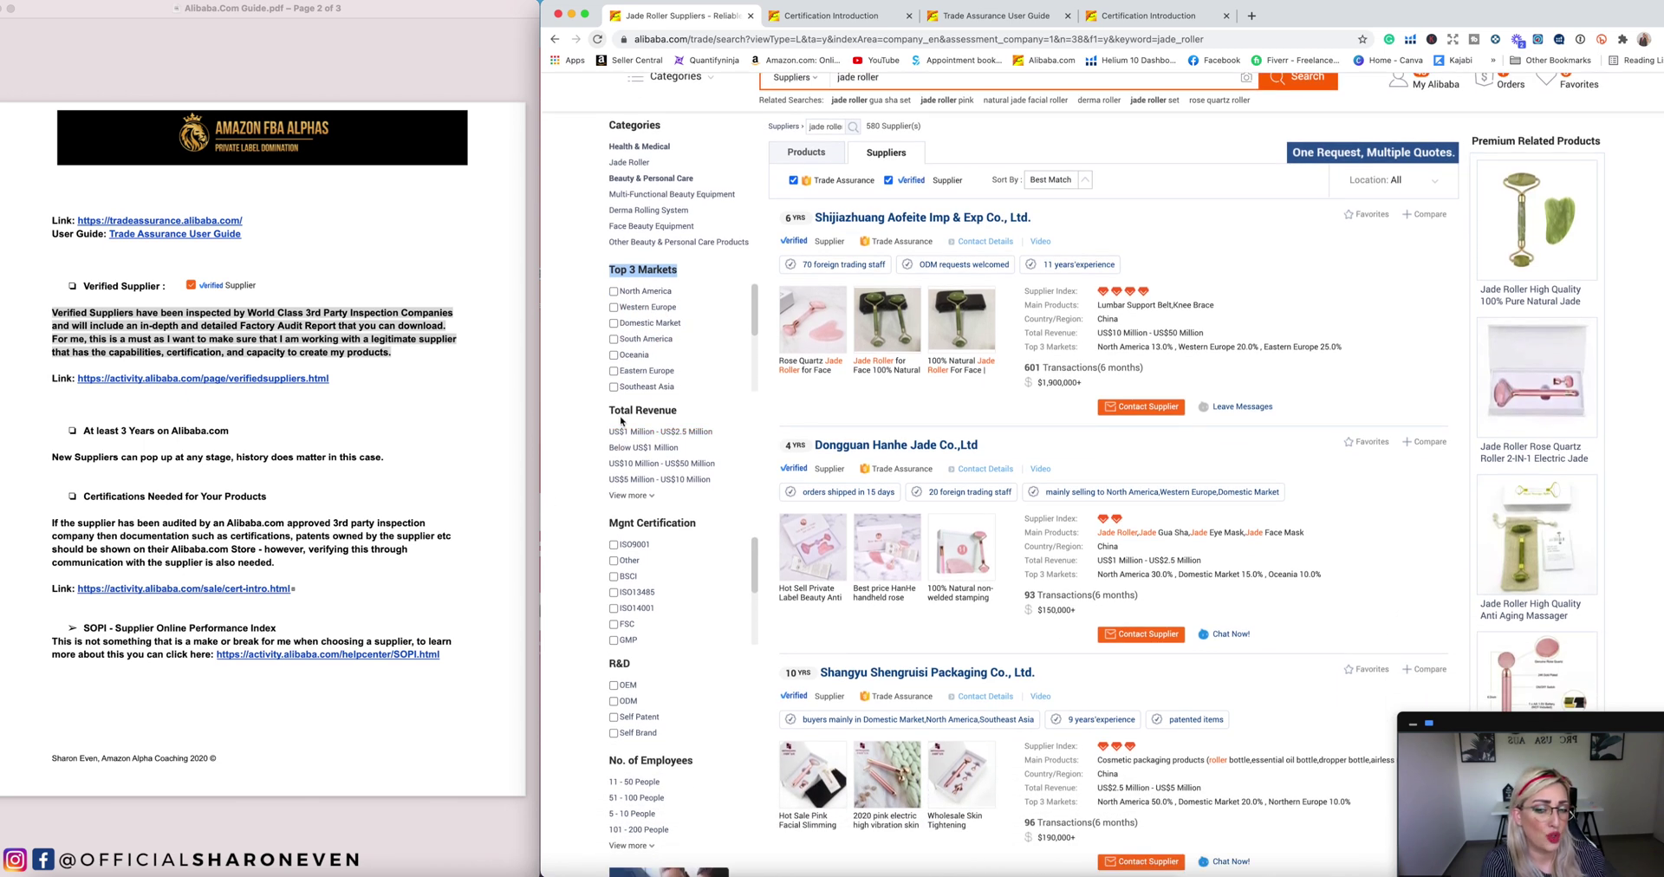
{"action": "scroll", "coordinate": [620, 422], "scroll_direction": "down", "scroll_amount": 3}
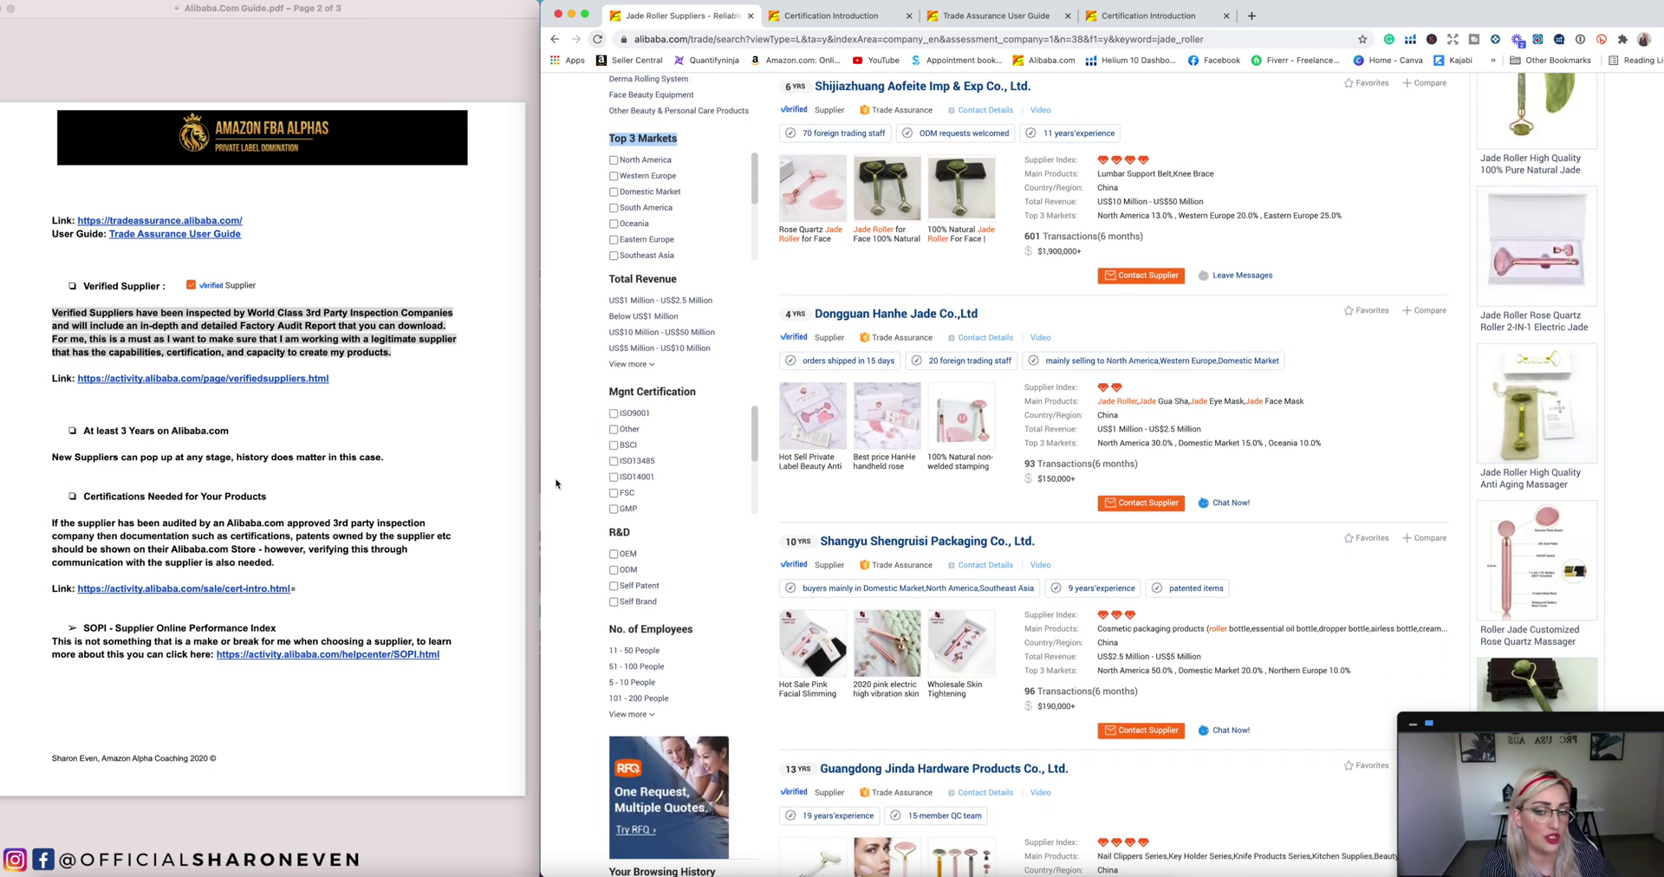
{"action": "scroll", "coordinate": [615, 496], "scroll_direction": "down", "scroll_amount": 1}
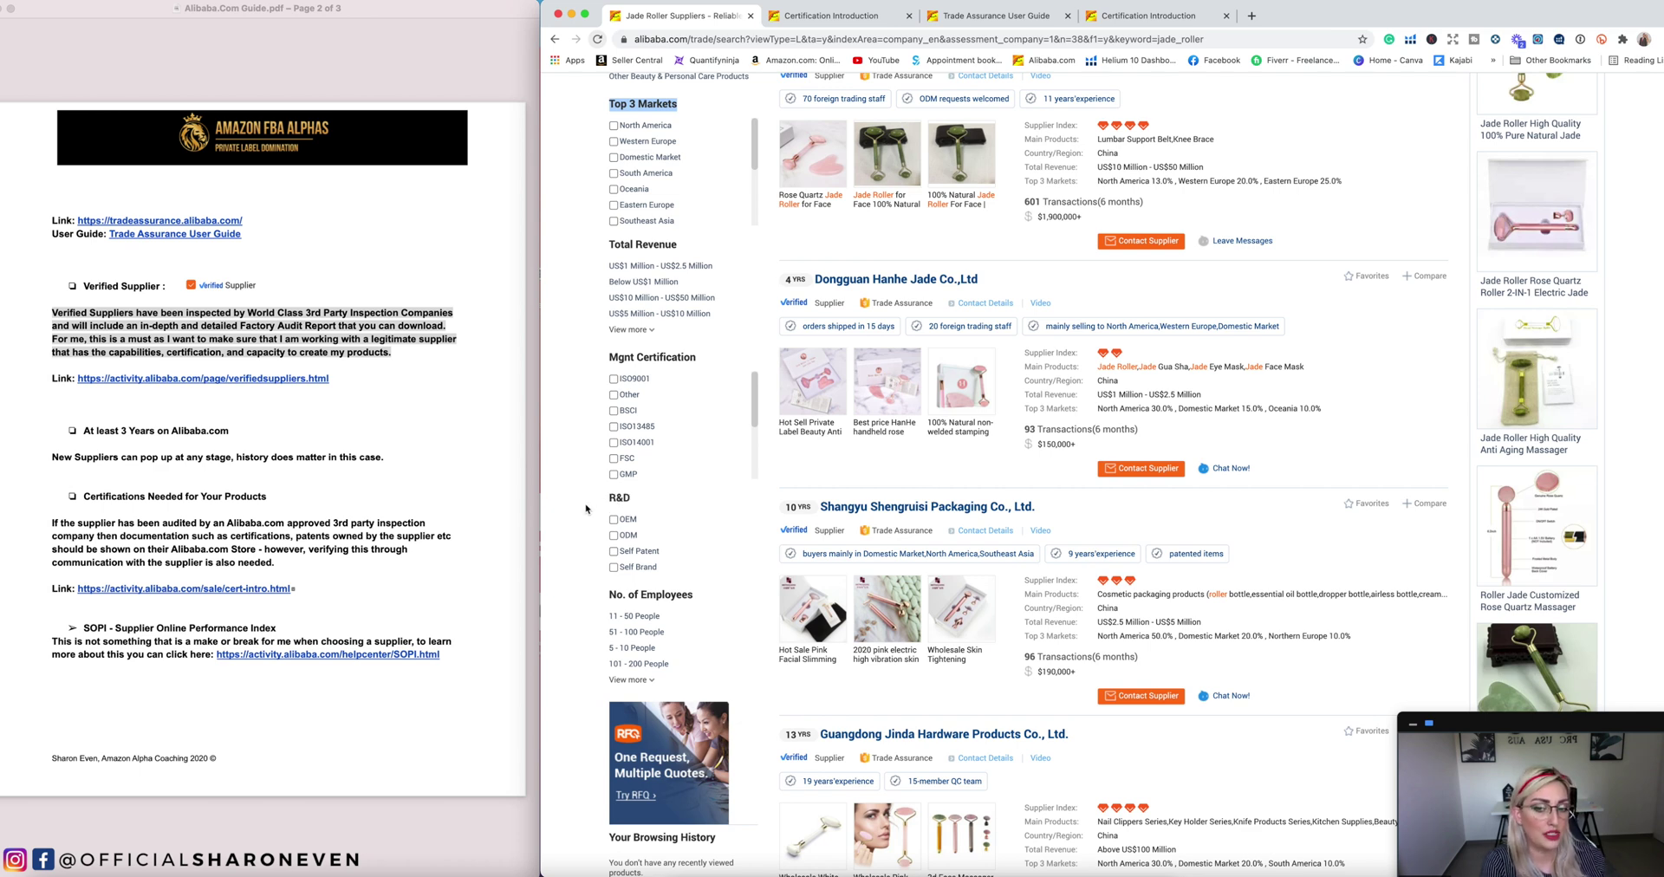
{"action": "scroll", "coordinate": [598, 498], "scroll_direction": "down", "scroll_amount": 3}
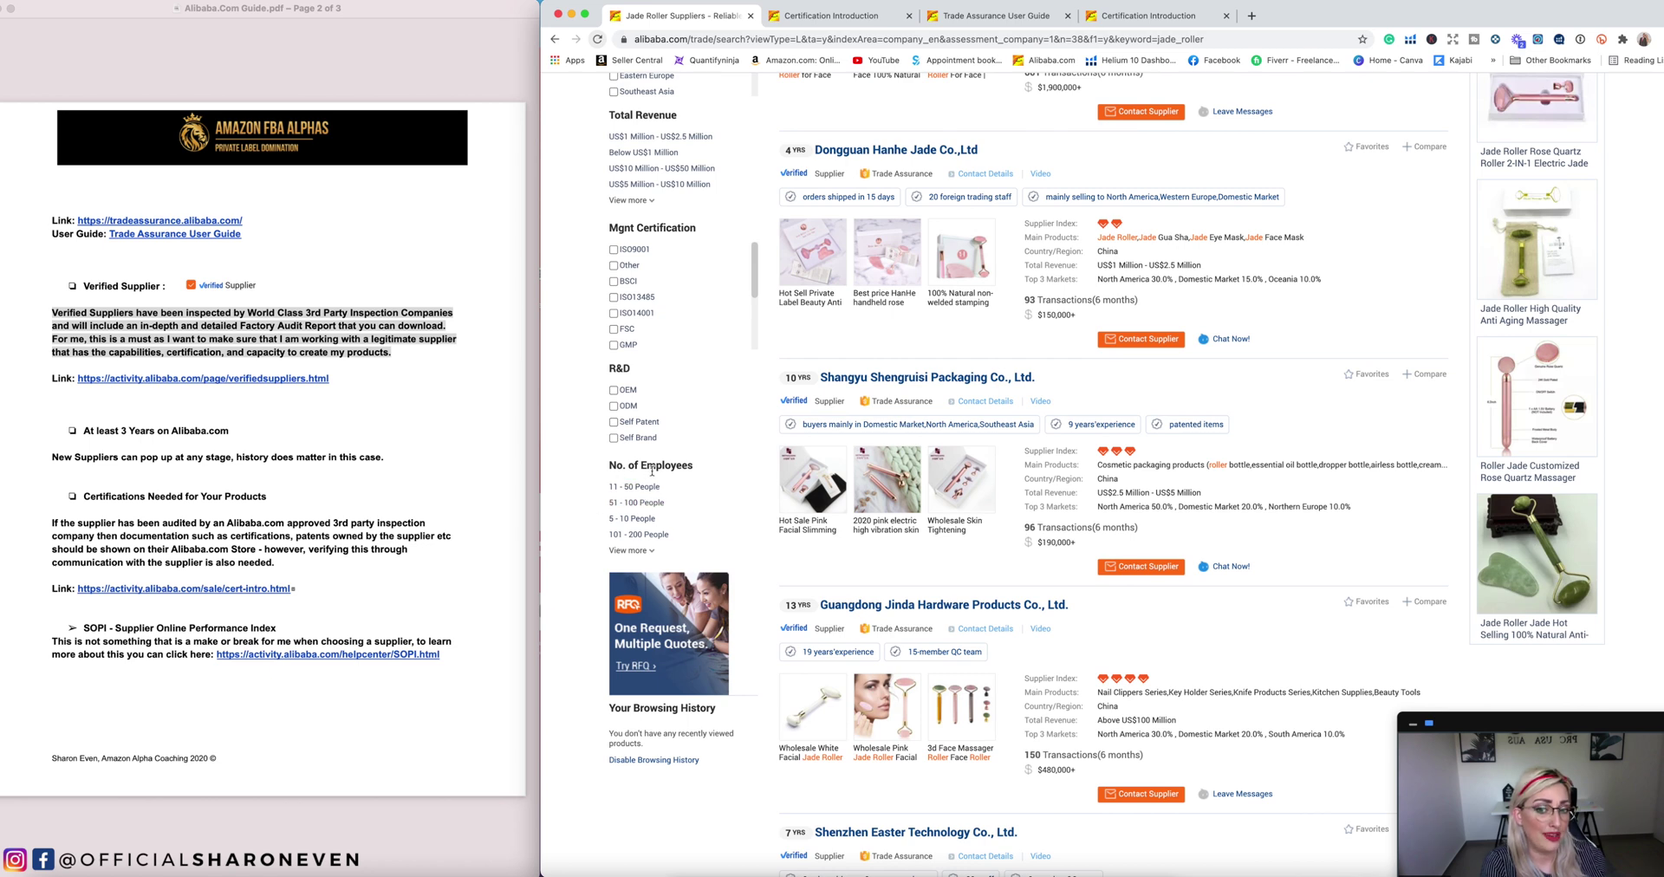
{"action": "left_click_drag", "start_coordinate": [756, 268], "coordinate": [755, 311]}
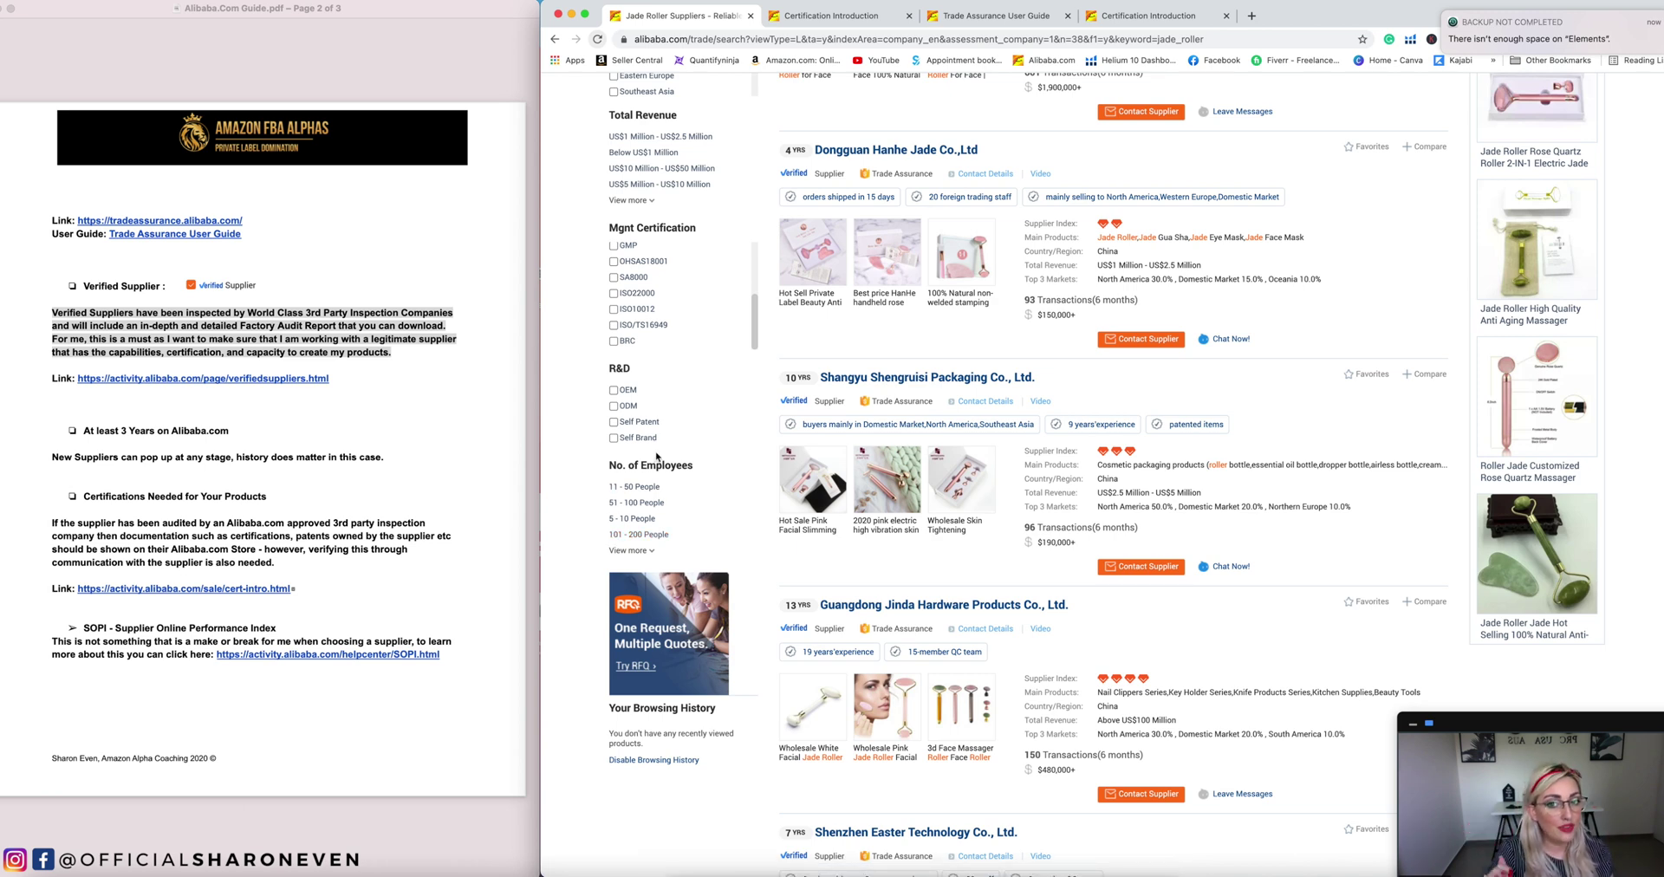
Step: Compare the Trade Assurance limits of the first four suppliers in the filtered list
{"action": "scroll", "coordinate": [720, 457], "scroll_direction": "up", "scroll_amount": 5}
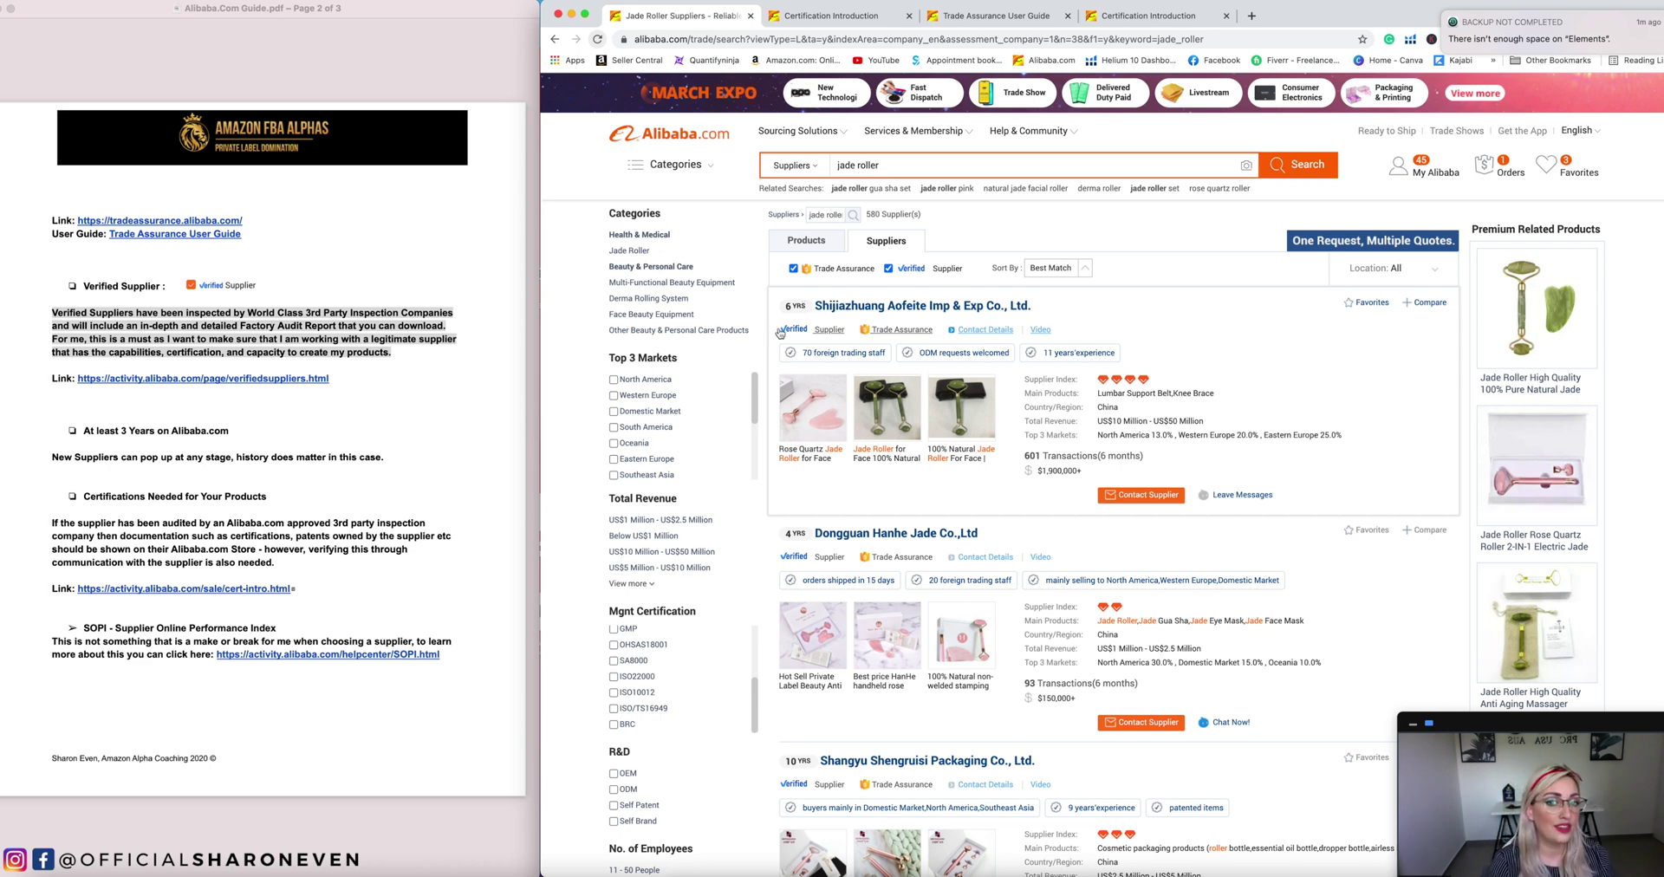
{"action": "mouse_move", "coordinate": [900, 338]}
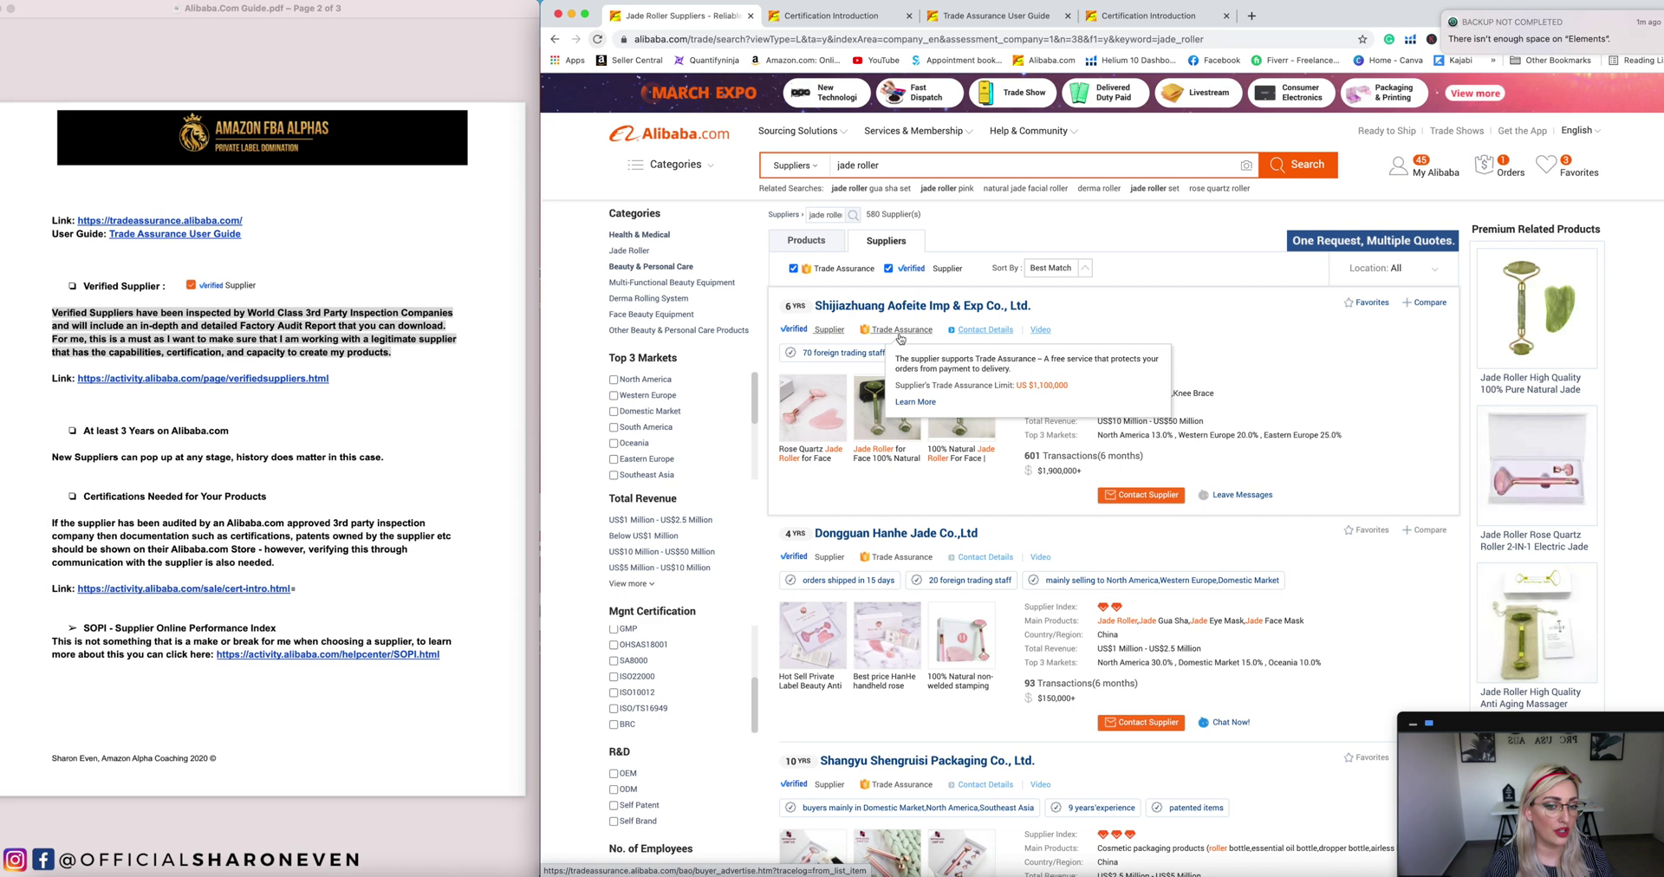
{"action": "scroll", "coordinate": [900, 338], "scroll_direction": "down", "scroll_amount": 1}
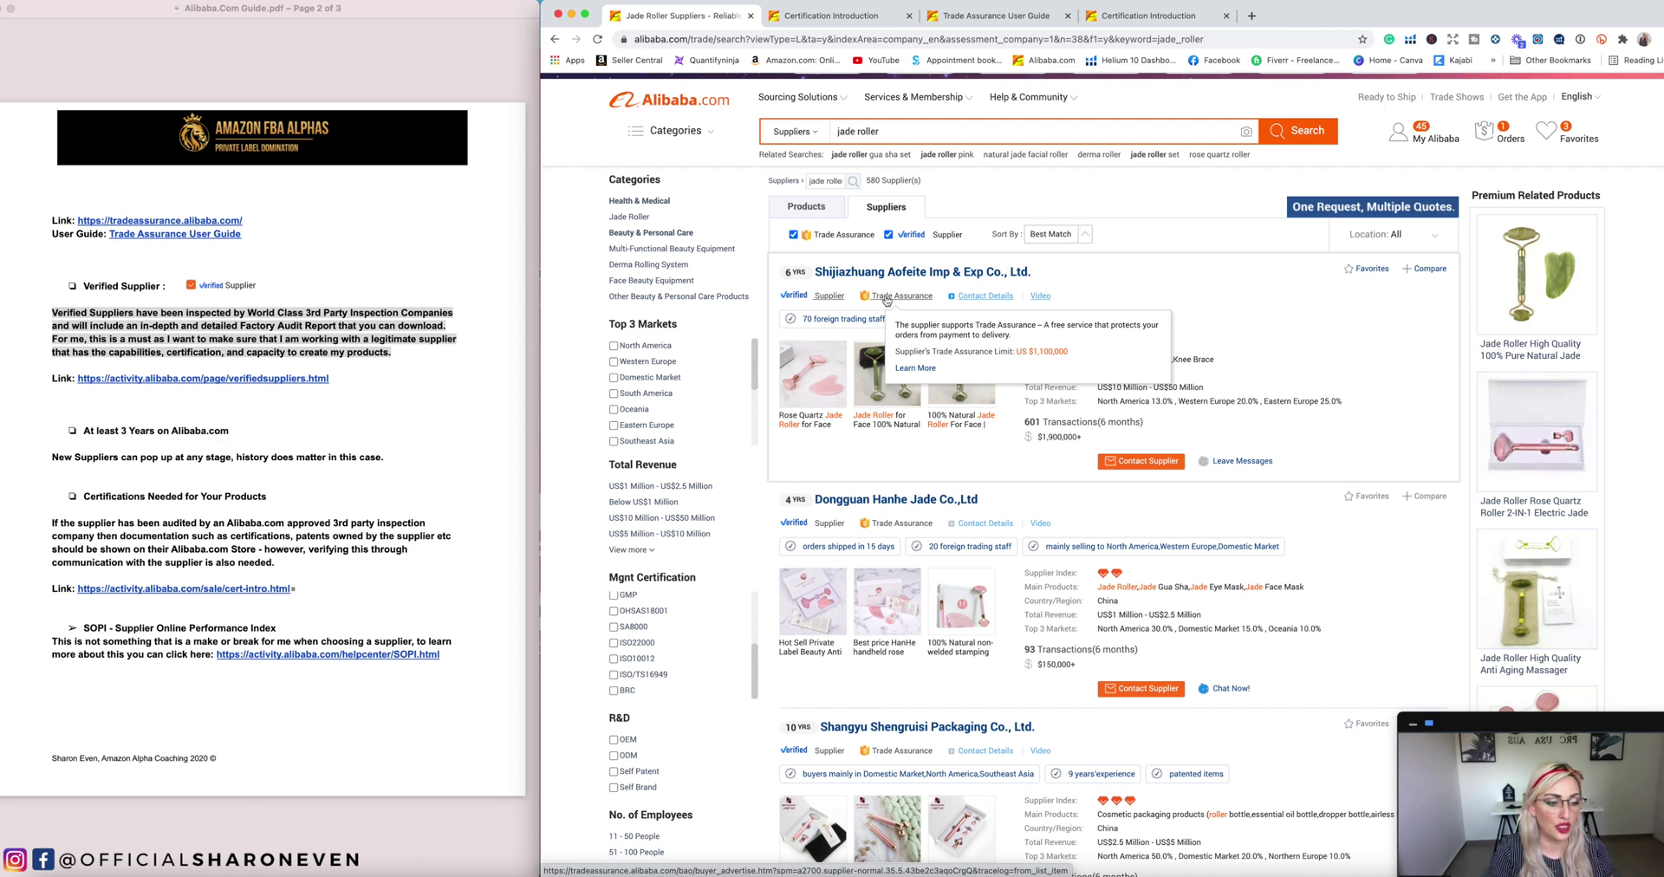
{"action": "mouse_move", "coordinate": [905, 532]}
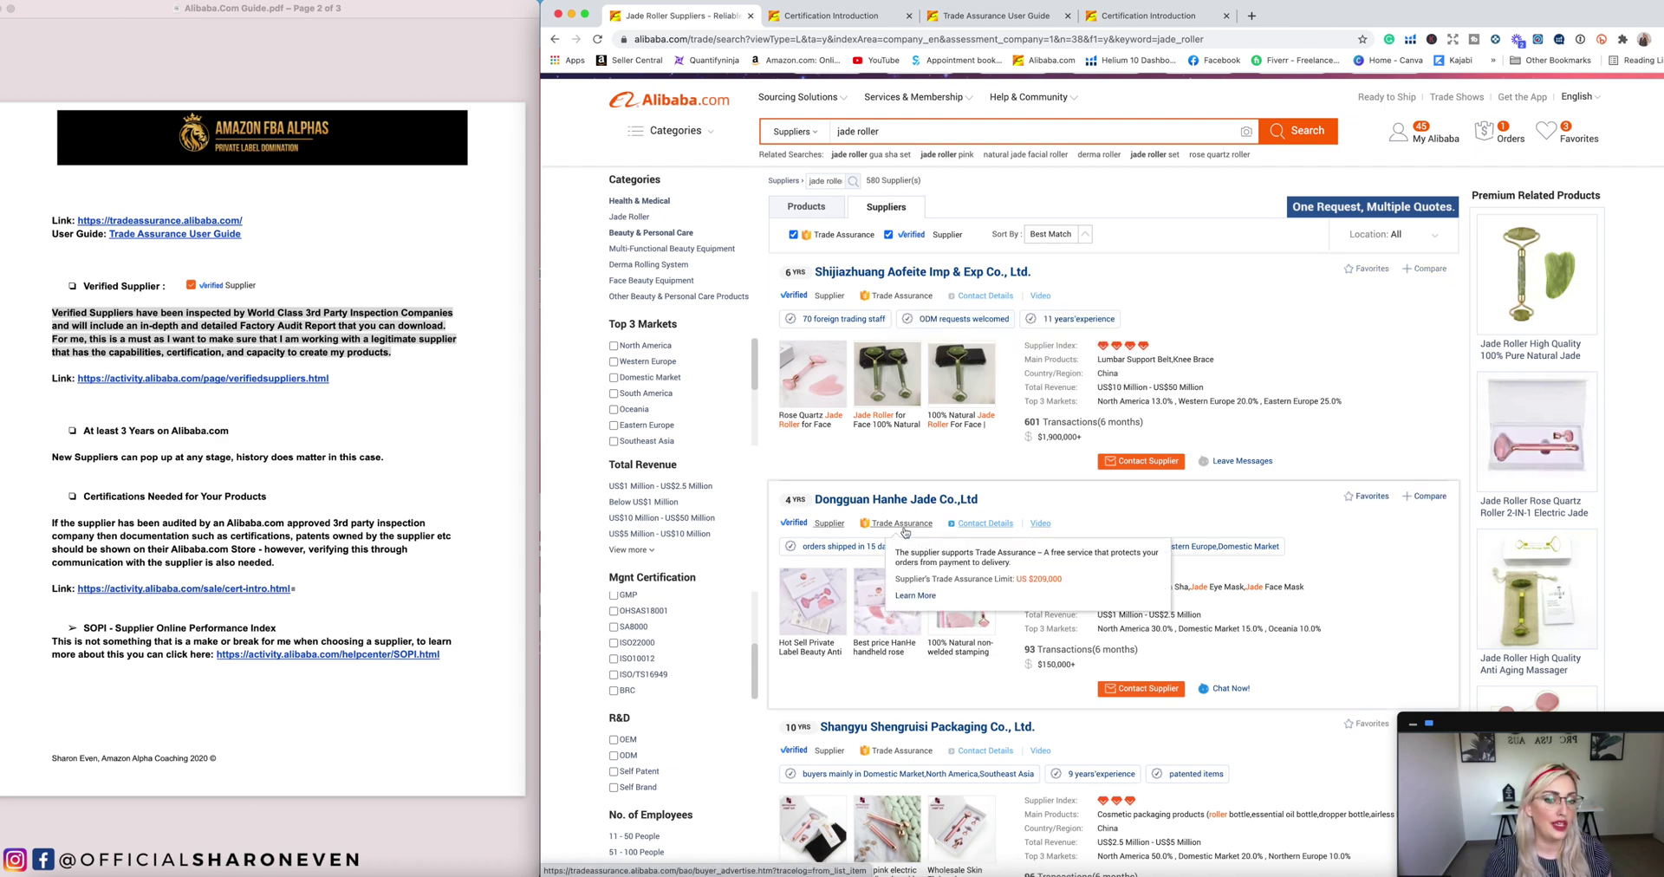
{"action": "mouse_move", "coordinate": [898, 756]}
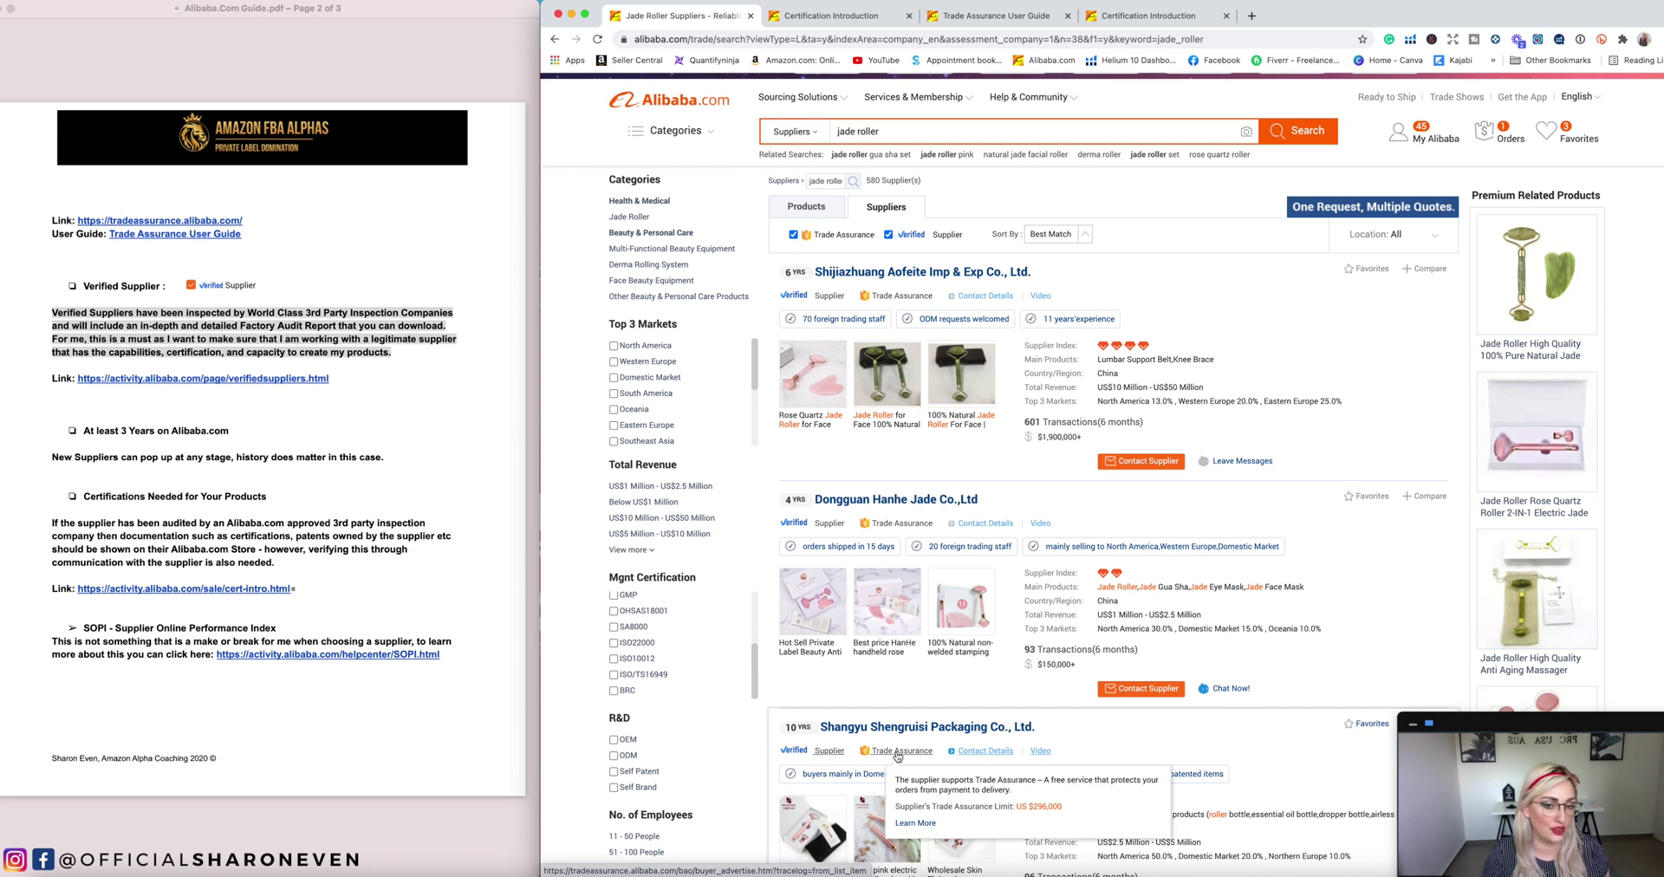
{"action": "scroll", "coordinate": [898, 757], "scroll_direction": "down", "scroll_amount": 5}
{"action": "mouse_move", "coordinate": [897, 667]}
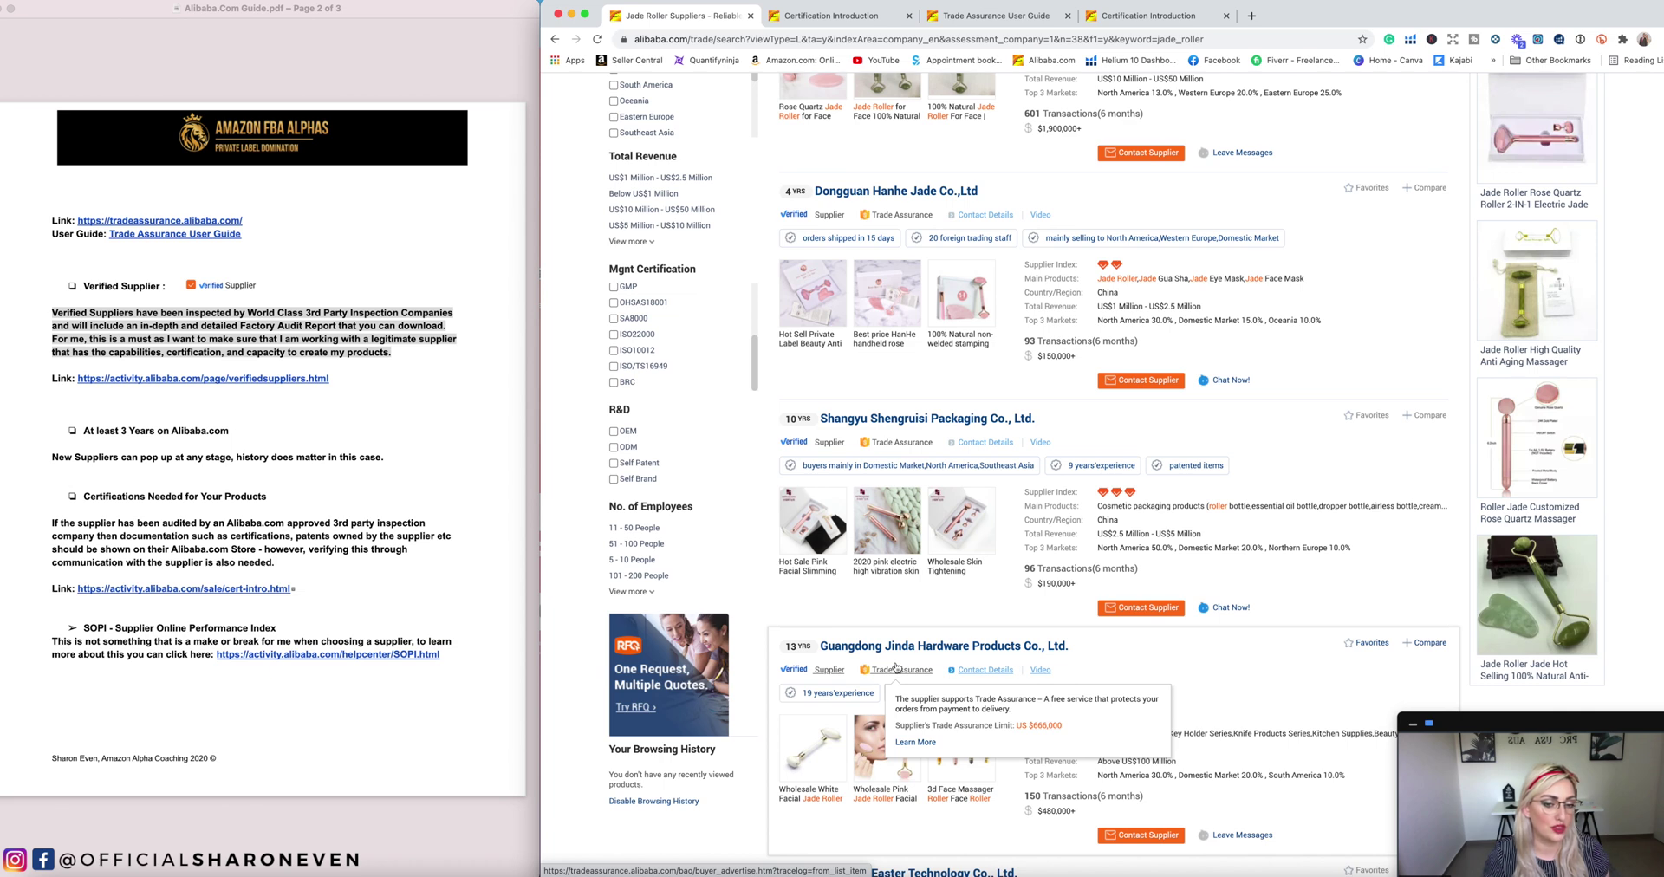
{"action": "scroll", "coordinate": [898, 668], "scroll_direction": "up", "scroll_amount": 5}
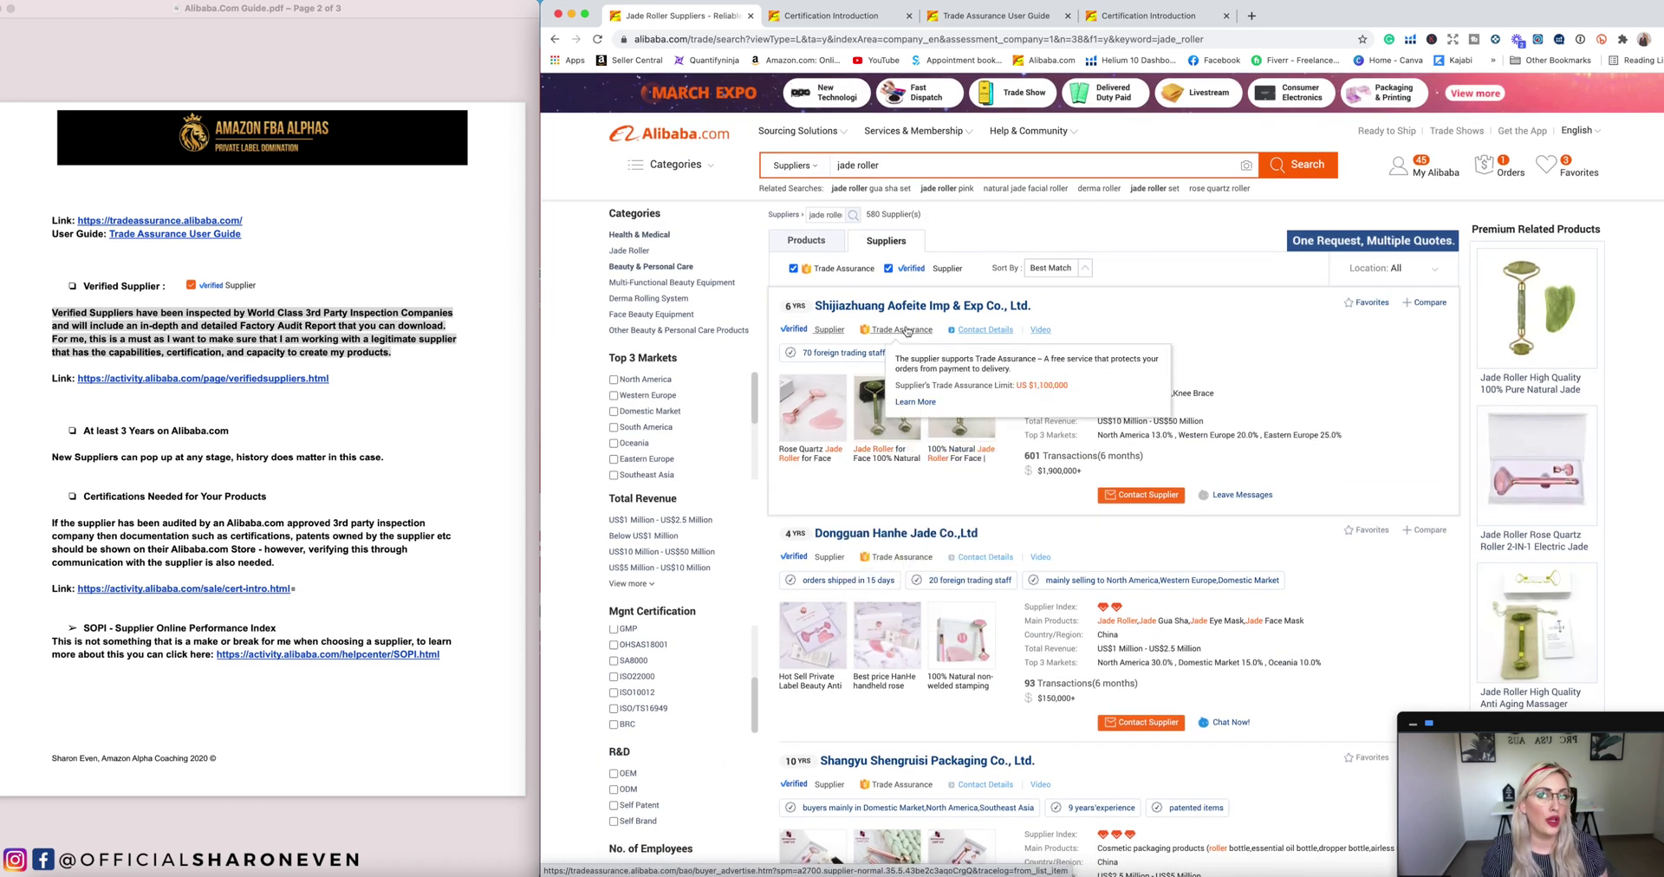
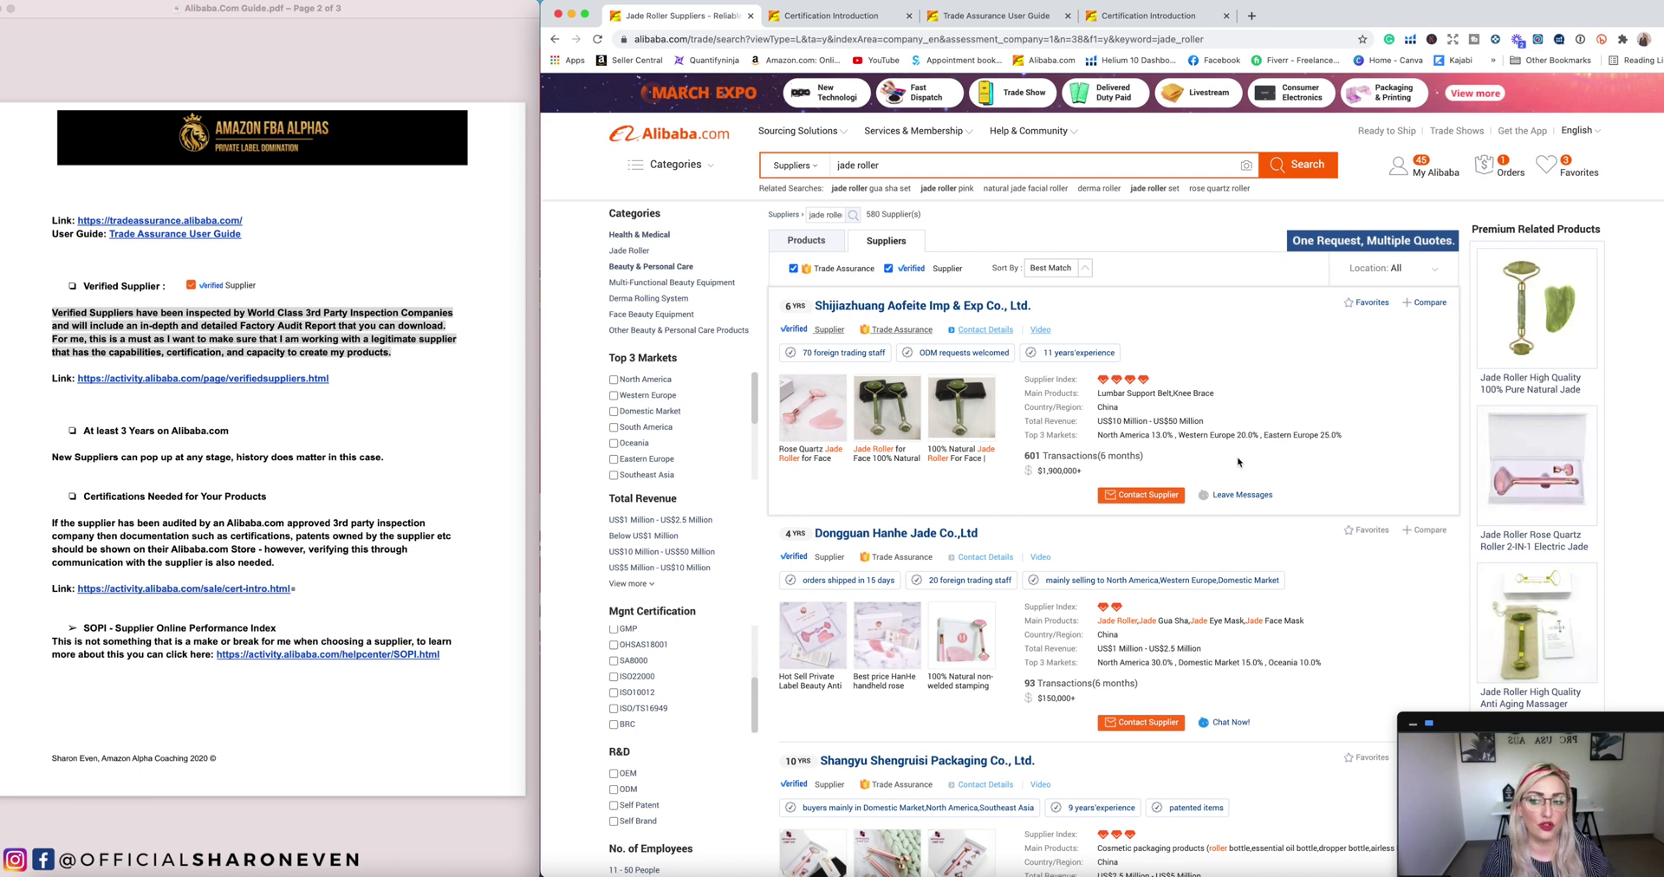
Step: Go to page 3 of the PDF guide, and highlight "Main Product Types" in the take-note list
{"action": "scroll", "coordinate": [343, 500], "scroll_direction": "down", "scroll_amount": 5}
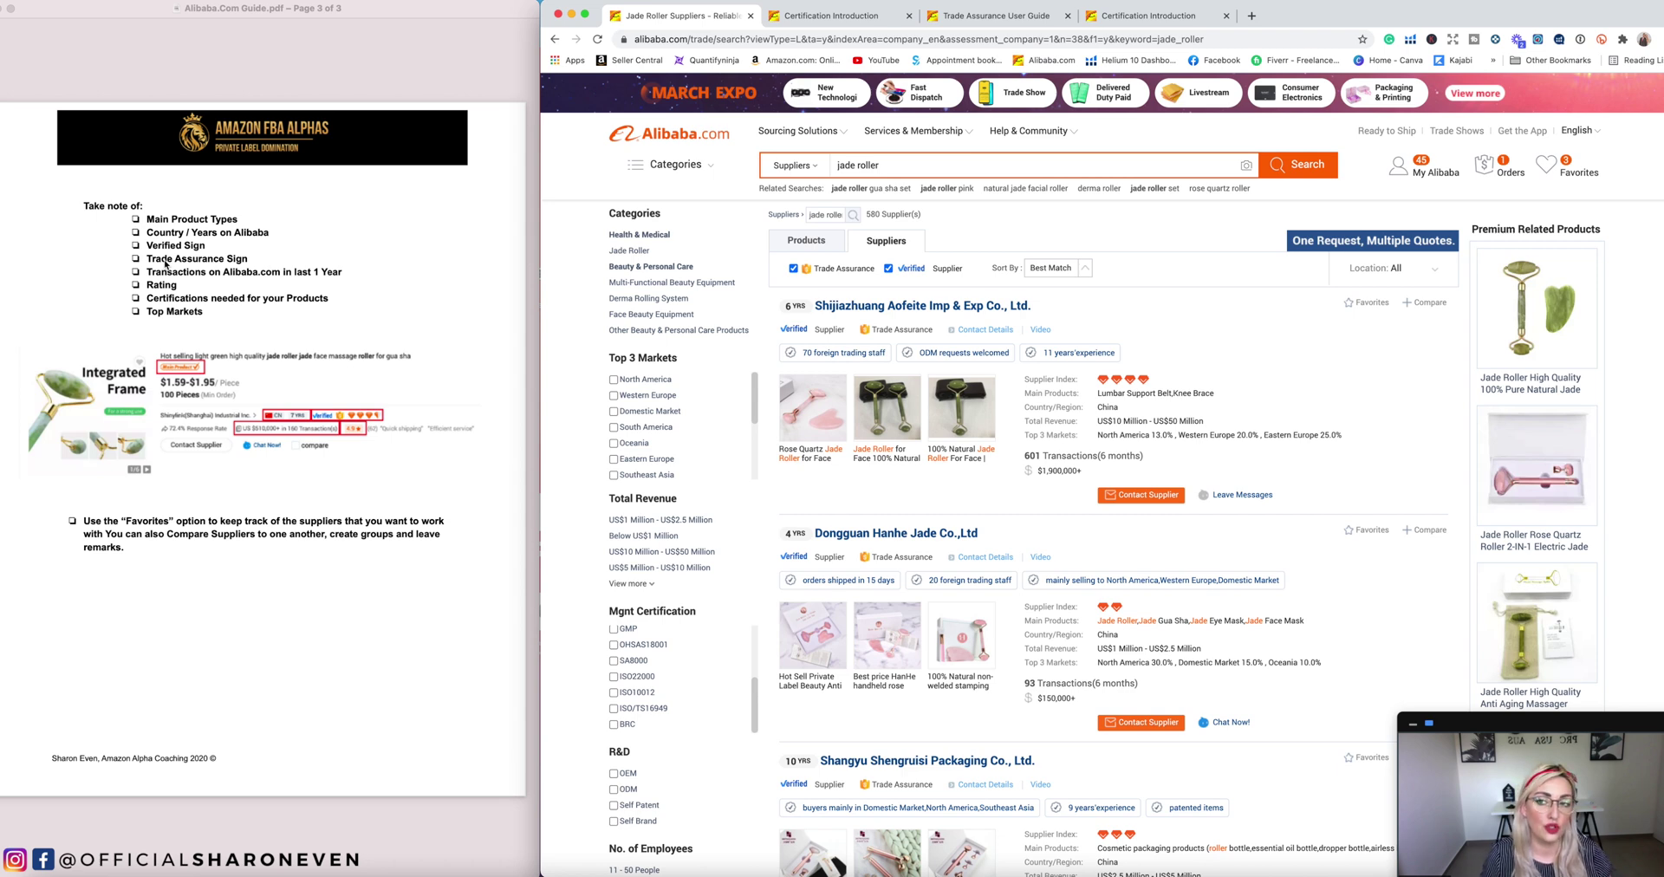
{"action": "left_click", "coordinate": [148, 217]}
{"action": "left_click_drag", "start_coordinate": [148, 218], "coordinate": [343, 216]}
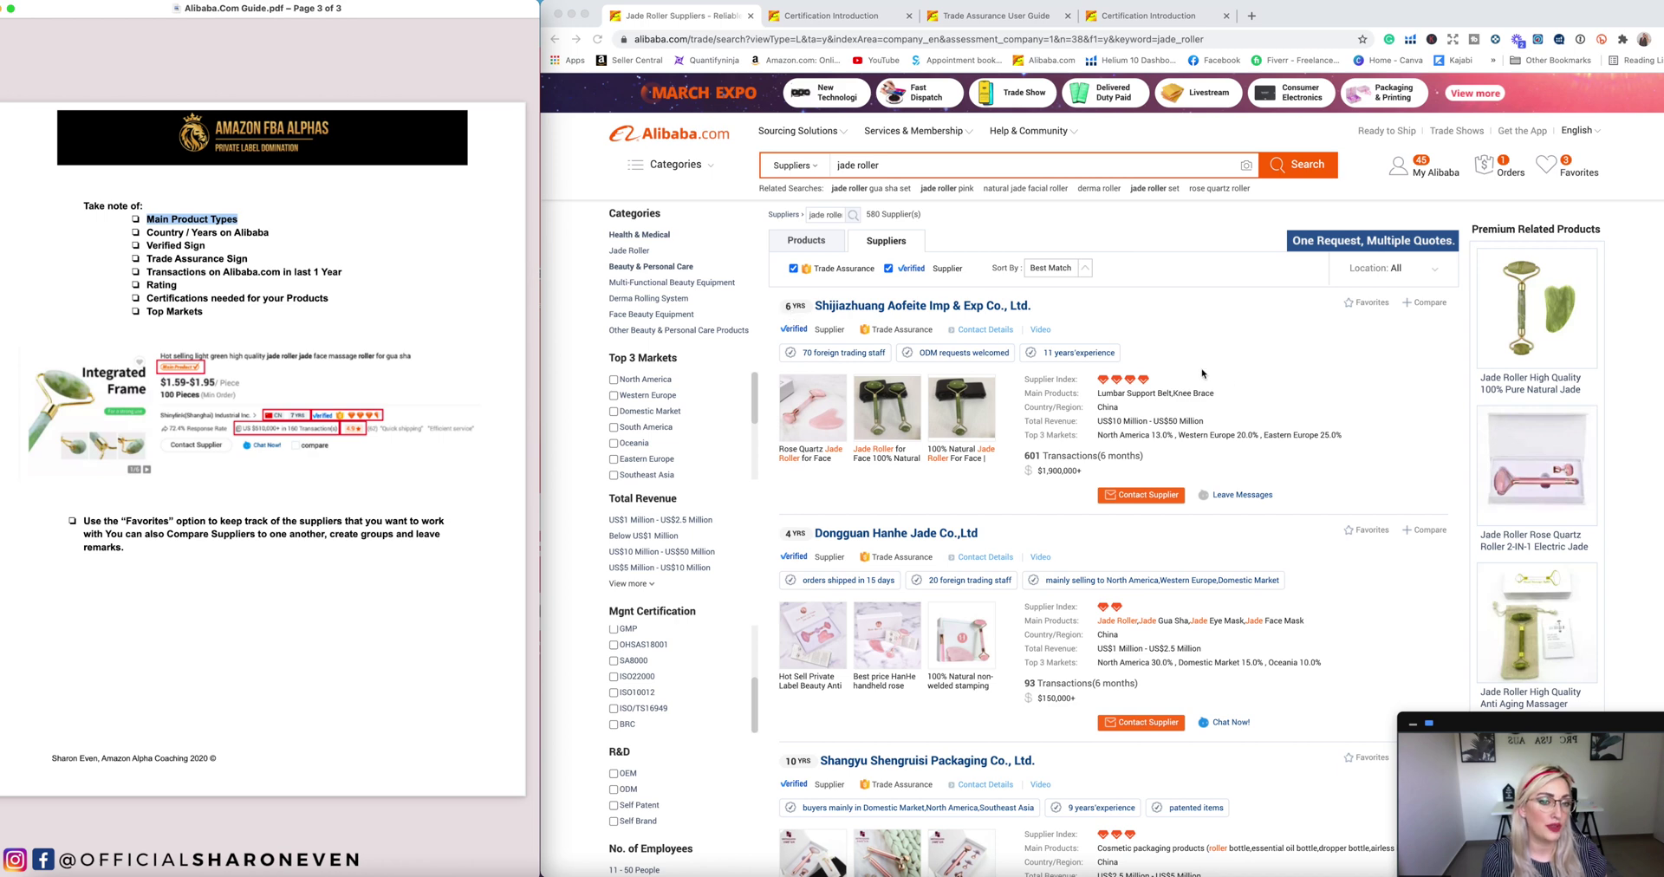
Step: Compare the main products listed for the first two suppliers, highlighting each supplier's product line
{"action": "left_click", "coordinate": [1102, 399]}
{"action": "left_click_drag", "start_coordinate": [1146, 395], "coordinate": [1207, 392]}
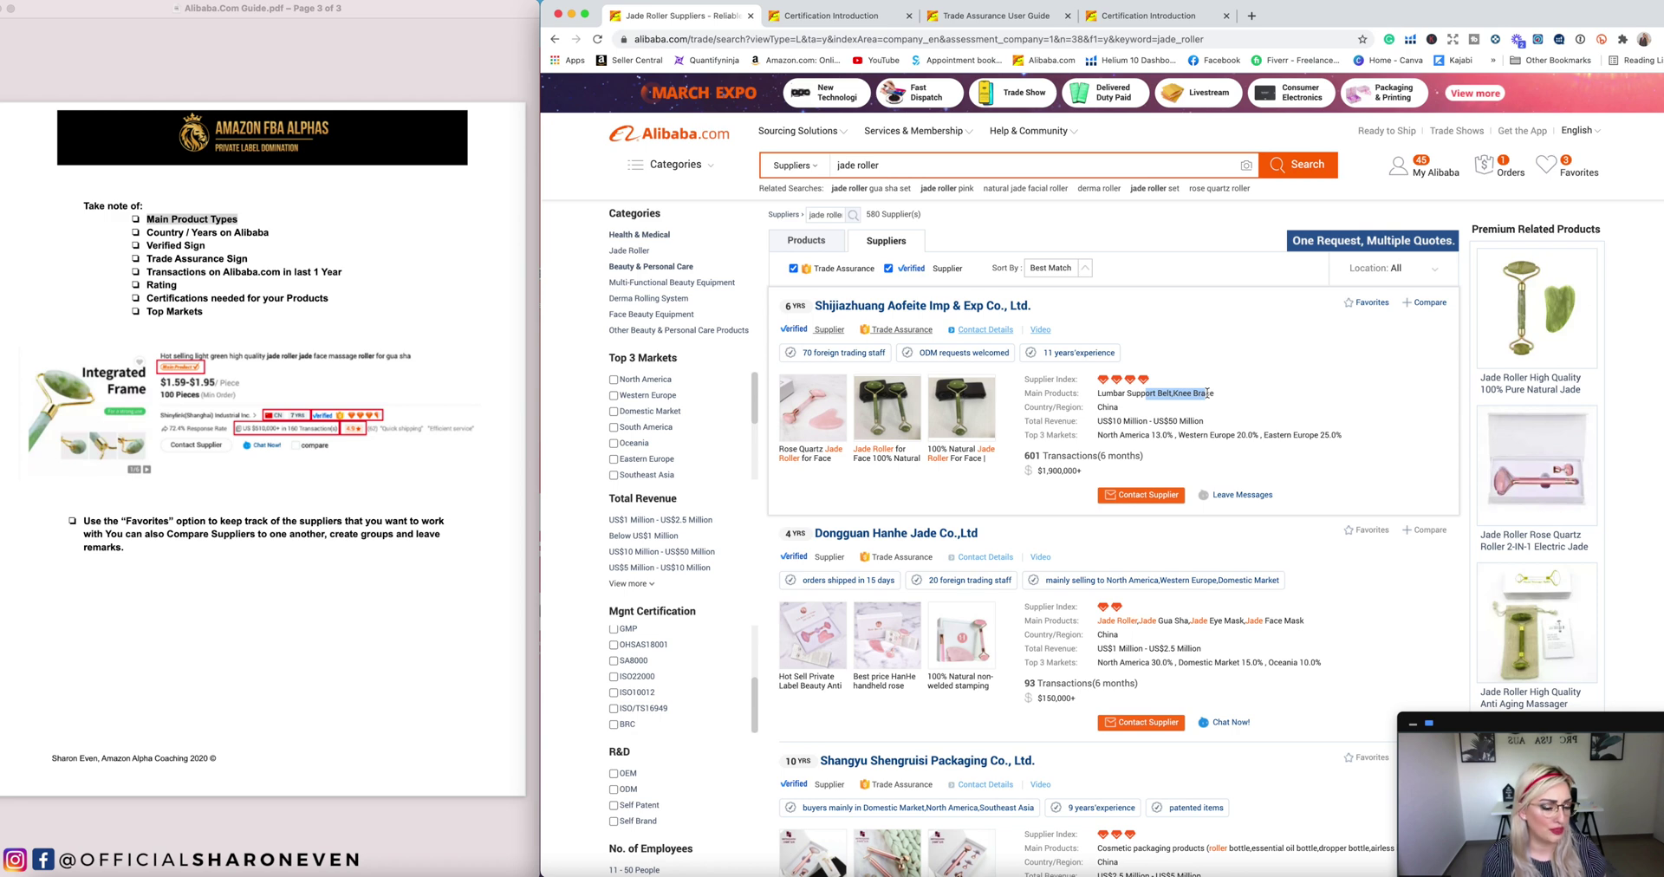
{"action": "left_click", "coordinate": [1271, 391]}
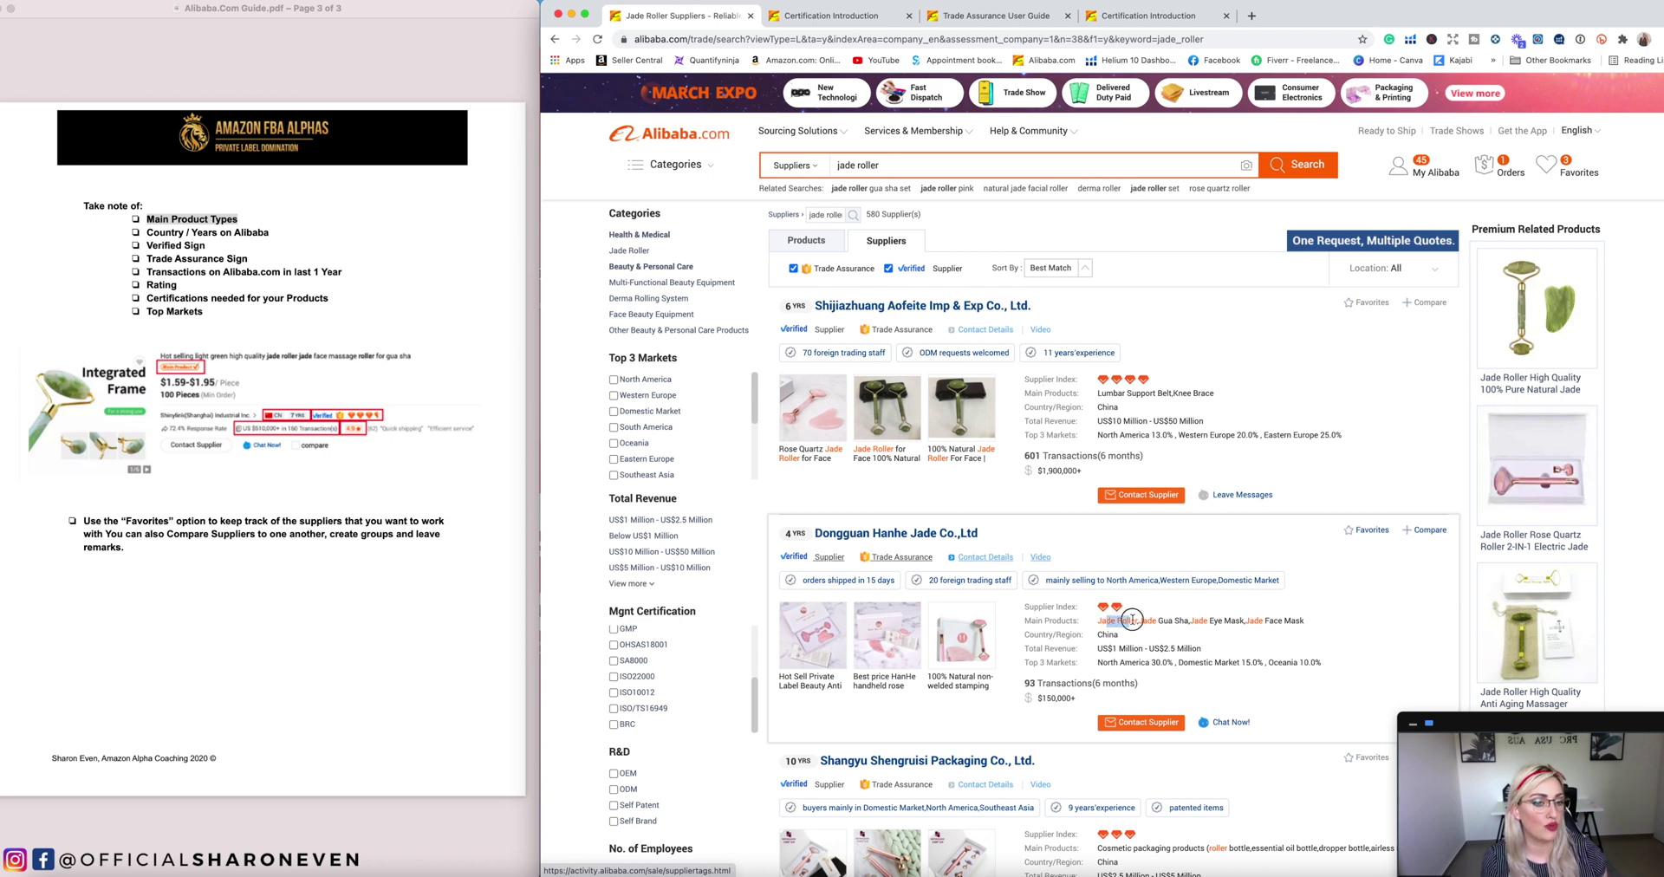
{"action": "double_click", "coordinate": [1210, 622]}
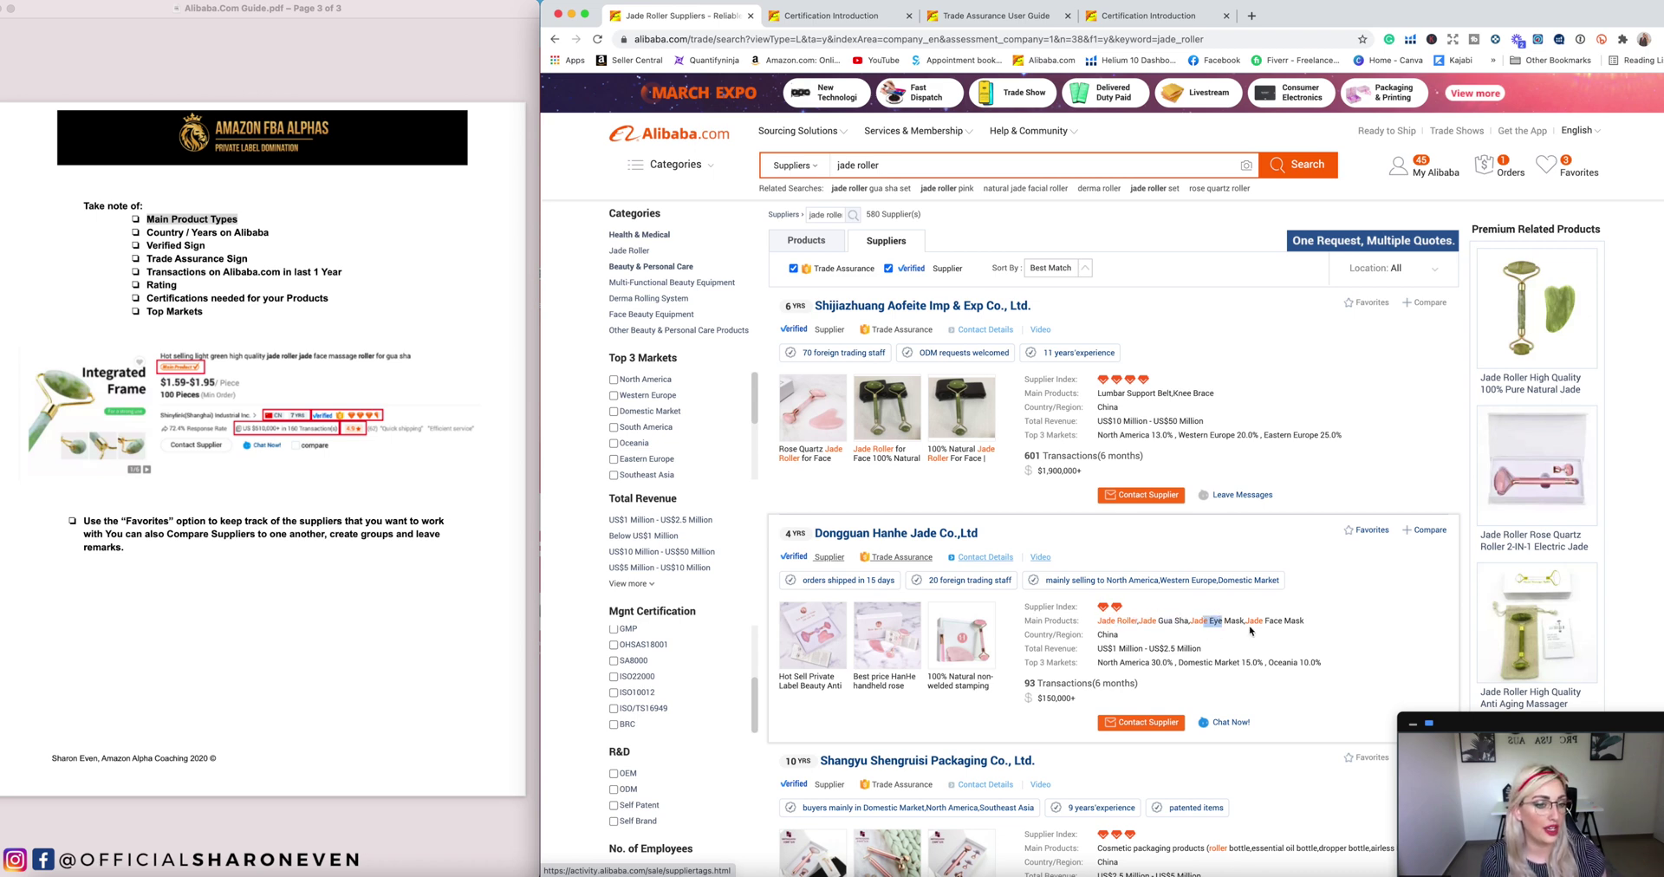
{"action": "left_click_drag", "start_coordinate": [1307, 621], "coordinate": [1101, 618]}
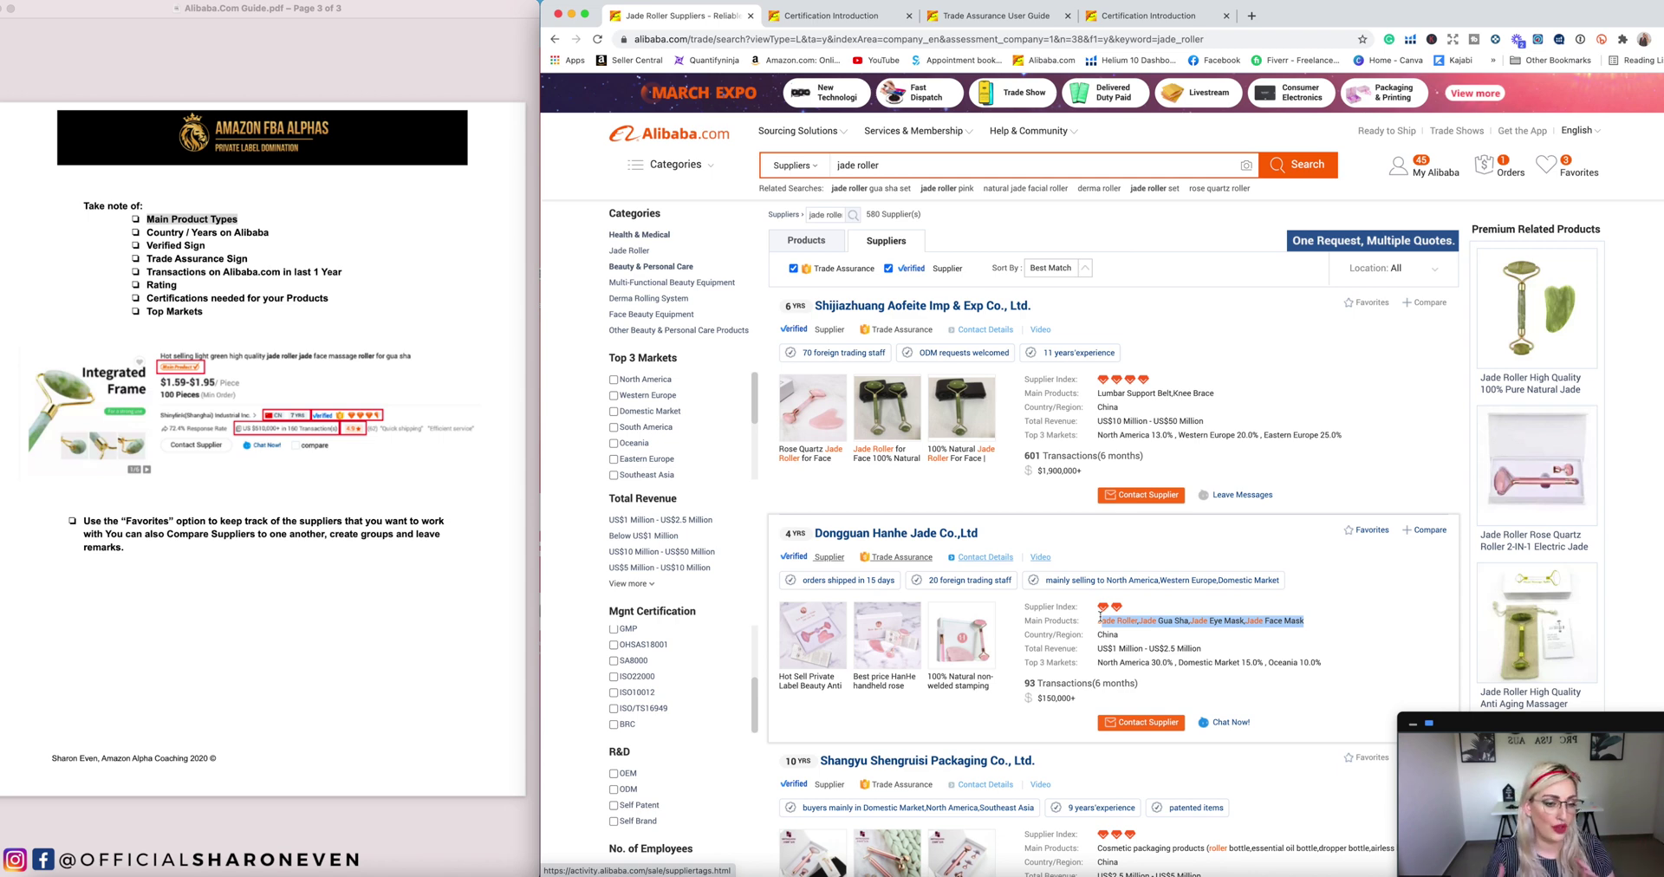
{"action": "left_click_drag", "start_coordinate": [1099, 619], "coordinate": [1313, 626]}
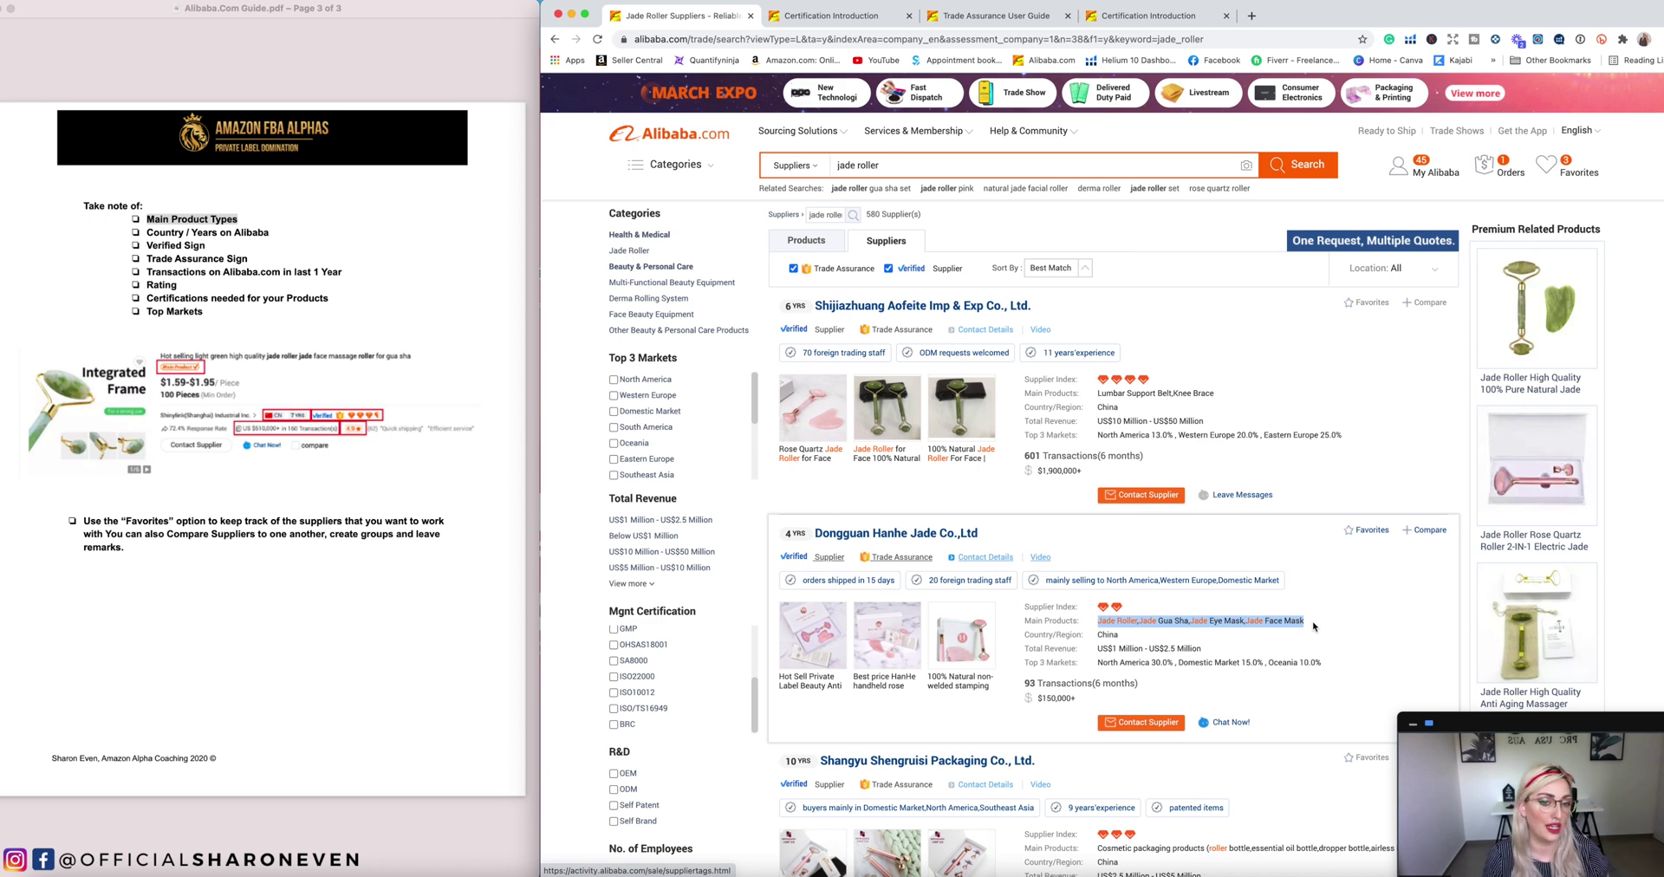
{"action": "left_click_drag", "start_coordinate": [1097, 394], "coordinate": [1226, 395]}
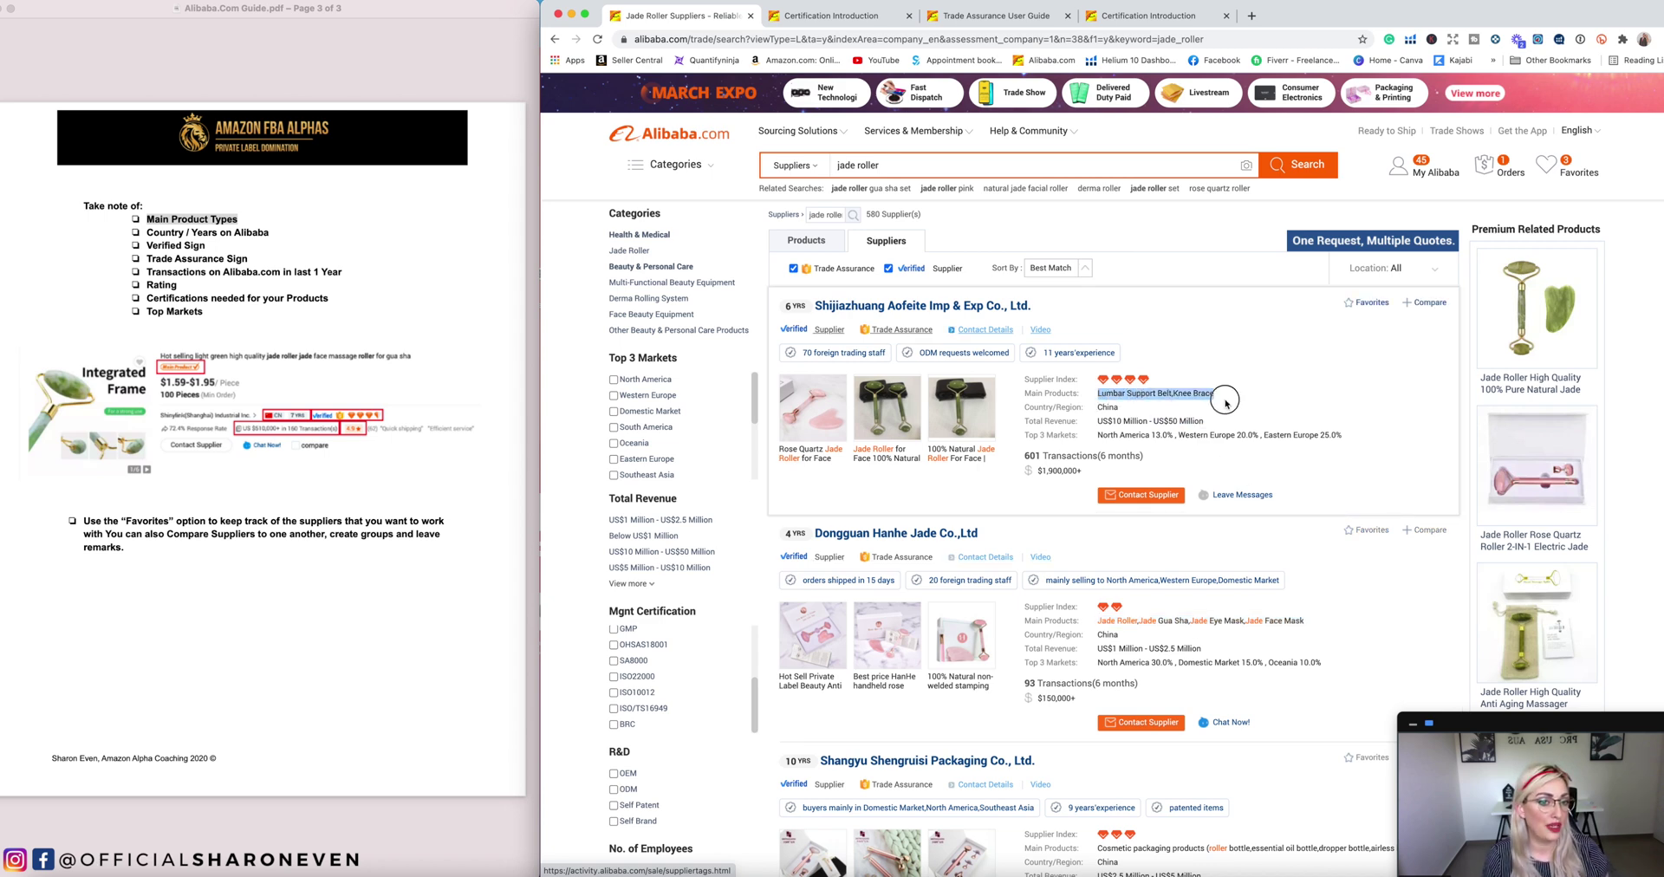
Step: Review the top 3 markets listed for the first supplier
{"action": "left_click", "coordinate": [1094, 409]}
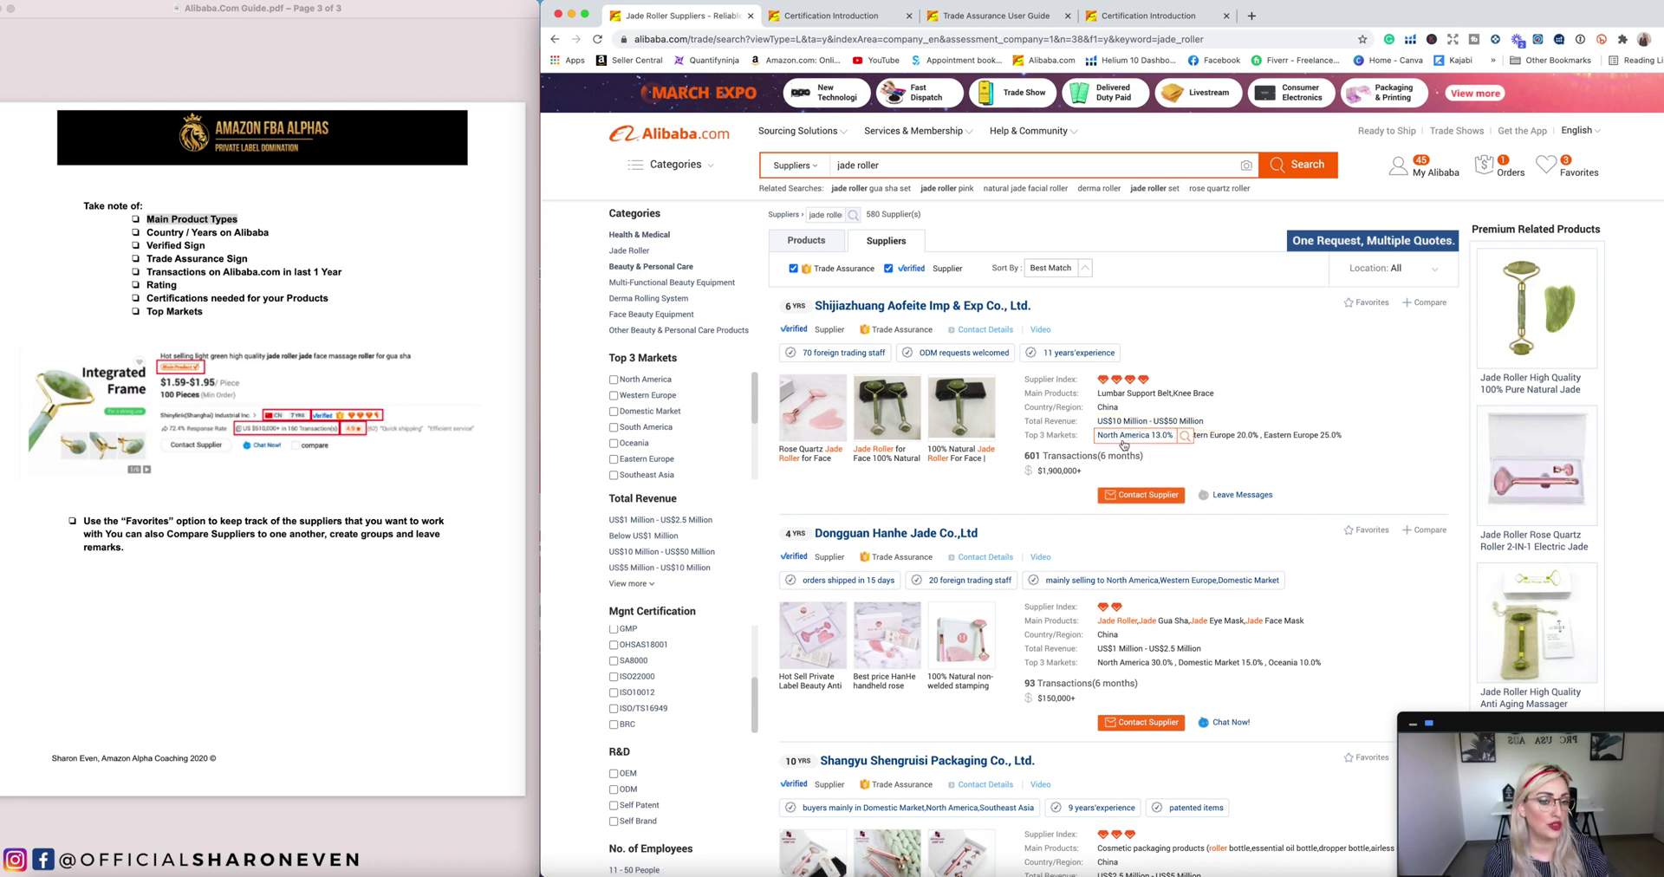
{"action": "left_click_drag", "start_coordinate": [1025, 436], "coordinate": [1392, 440]}
{"action": "left_click", "coordinate": [1389, 439]}
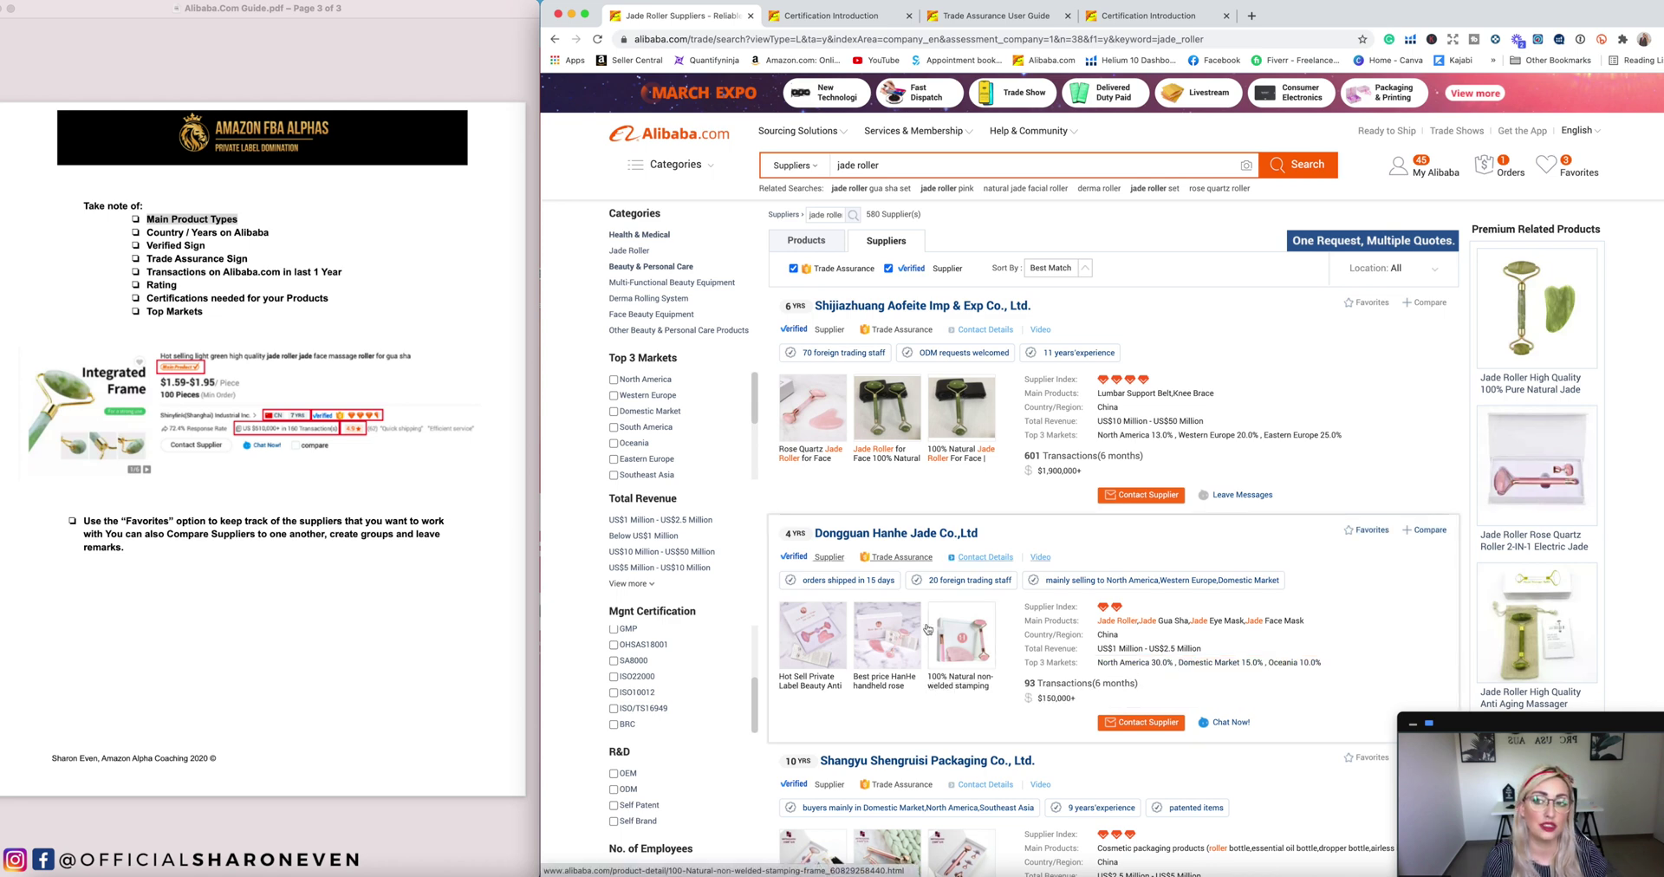
Step: Check the supplier listings against the remaining points in the PDF guide's take-note list
{"action": "mouse_move", "coordinate": [787, 536]}
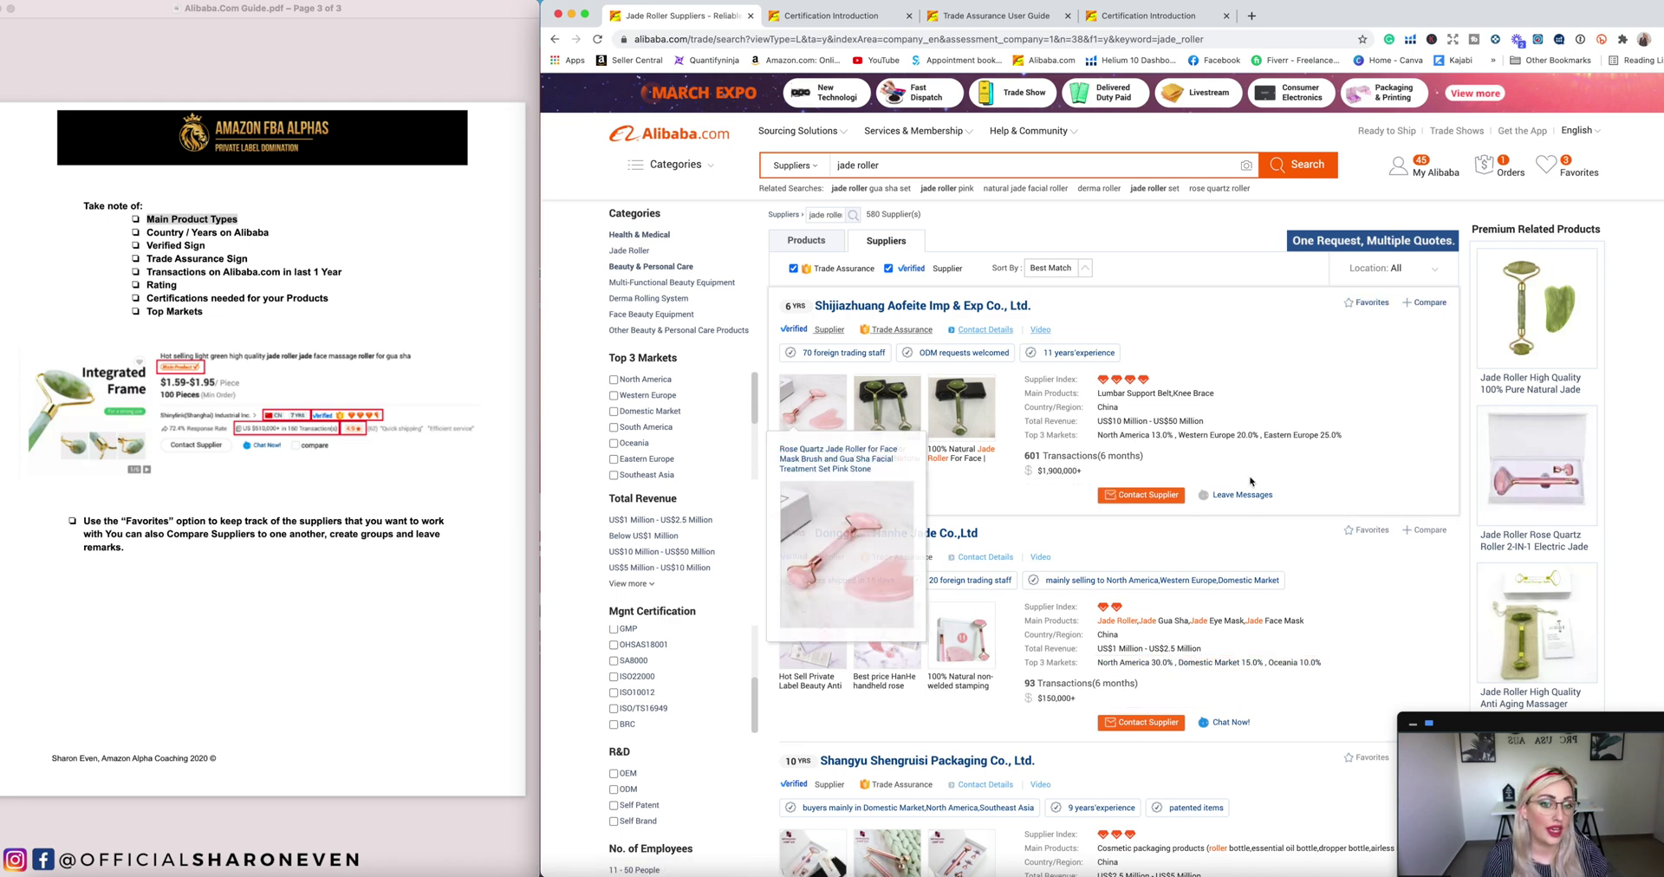
{"action": "left_click", "coordinate": [175, 301]}
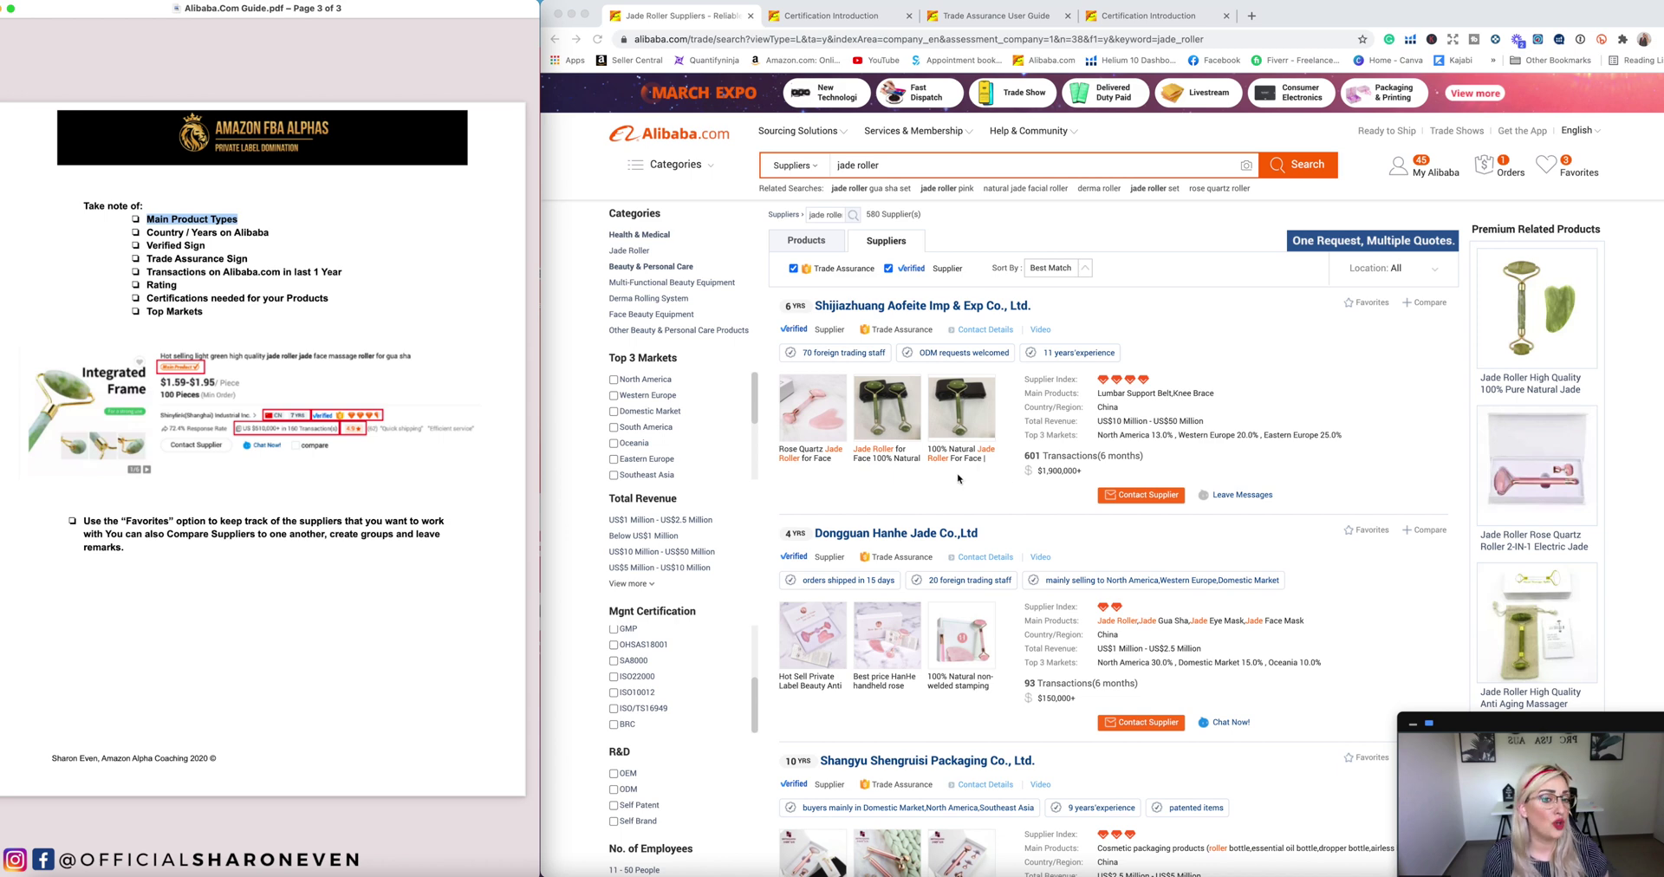
{"action": "left_click", "coordinate": [1238, 460]}
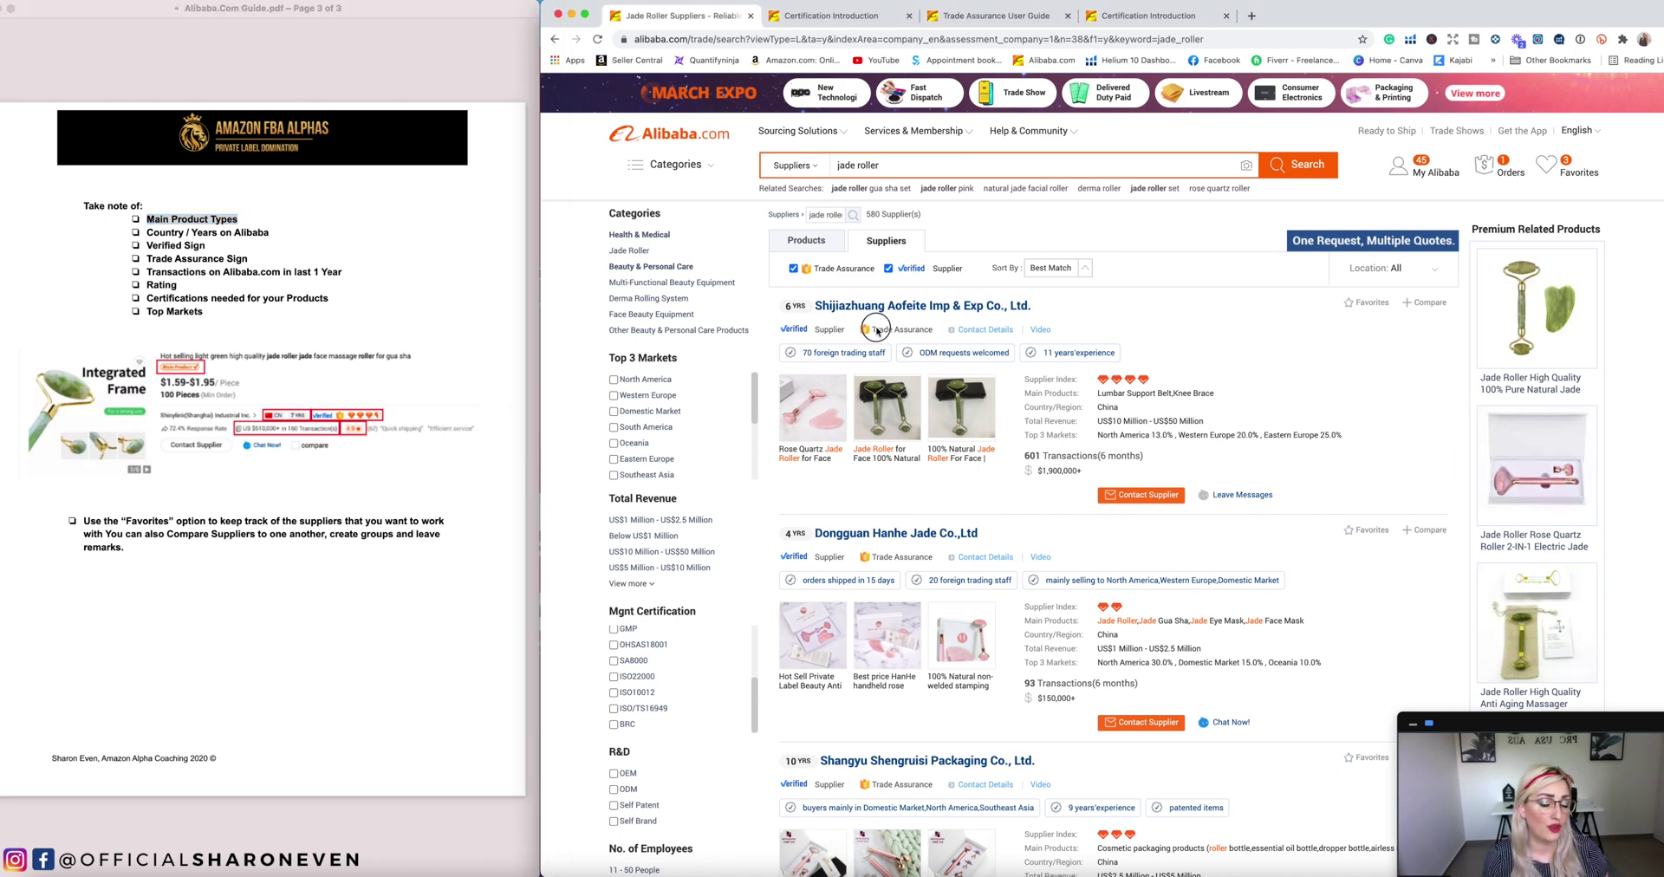
Step: Review the six-month transaction amount and main products of Shijiazhuang Aofeite Imp & Exp, highlighting each value in the listing
{"action": "left_click_drag", "start_coordinate": [1084, 470], "coordinate": [1019, 469]}
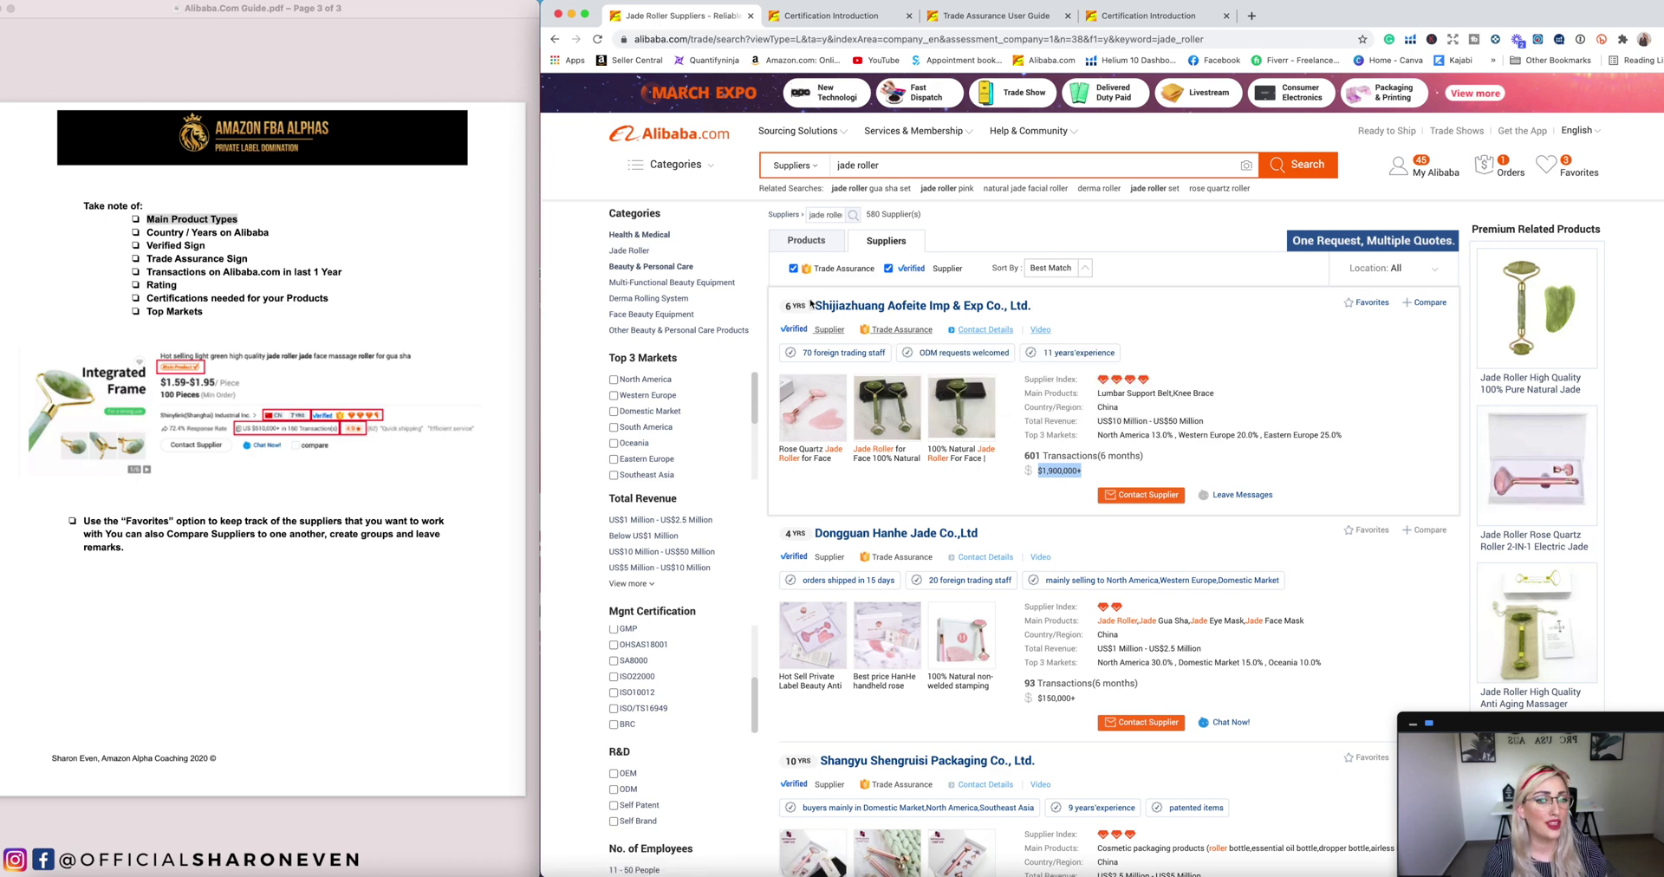
{"action": "left_click_drag", "start_coordinate": [1217, 394], "coordinate": [1075, 395]}
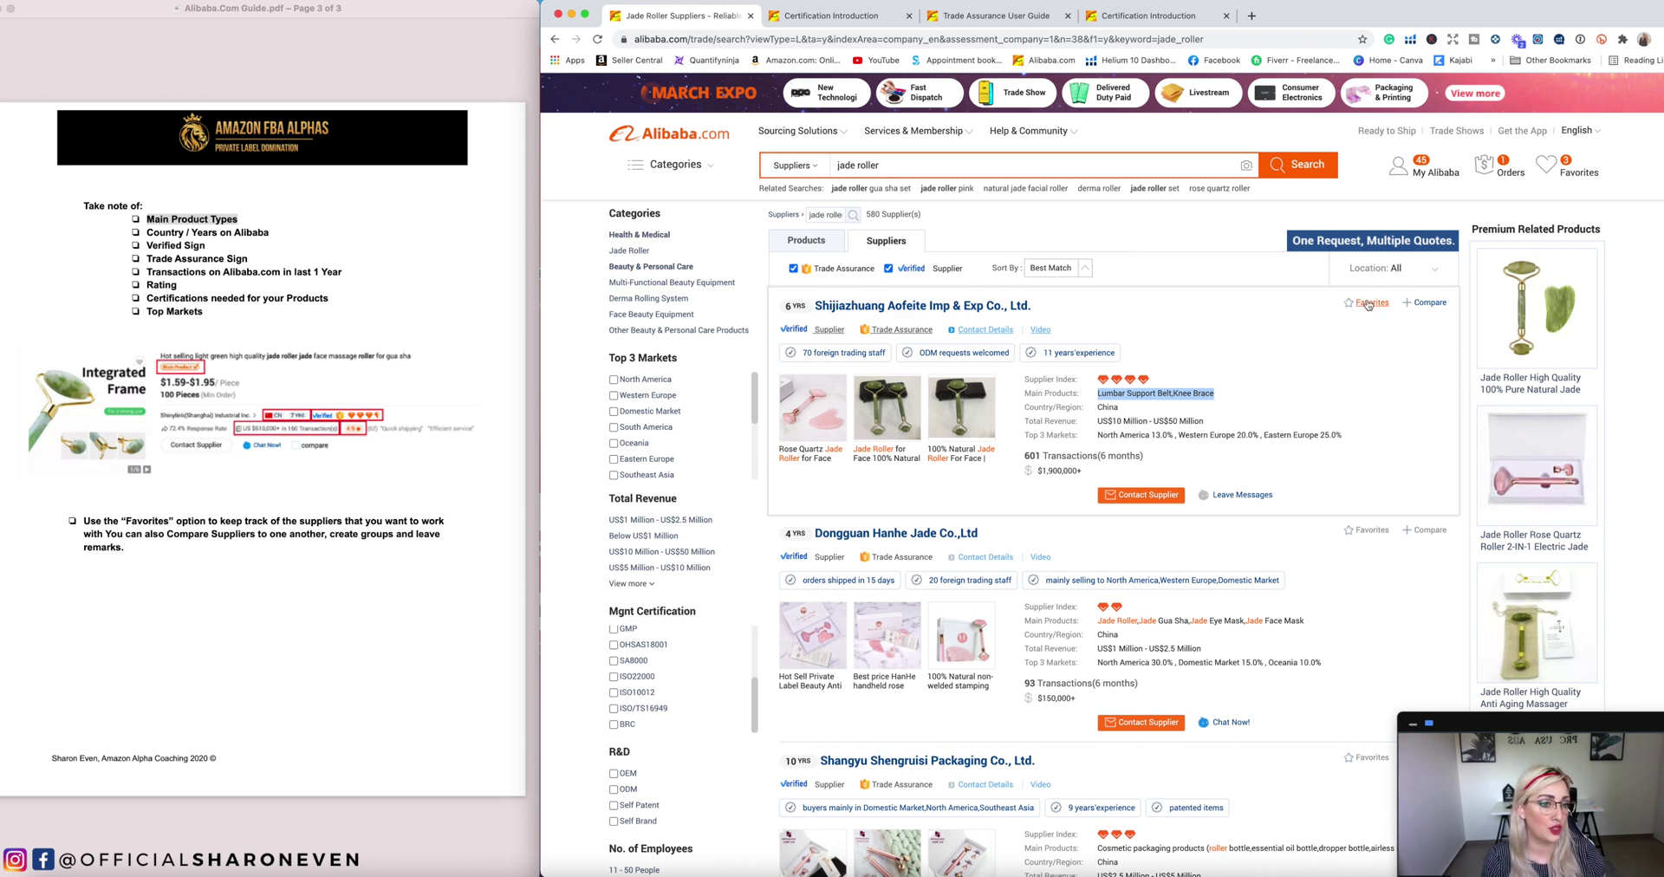
Step: Review the main products of Dongguan Hanhe Jade, and mark the supplier as a favorite
{"action": "scroll", "coordinate": [753, 543], "scroll_direction": "down", "scroll_amount": 5}
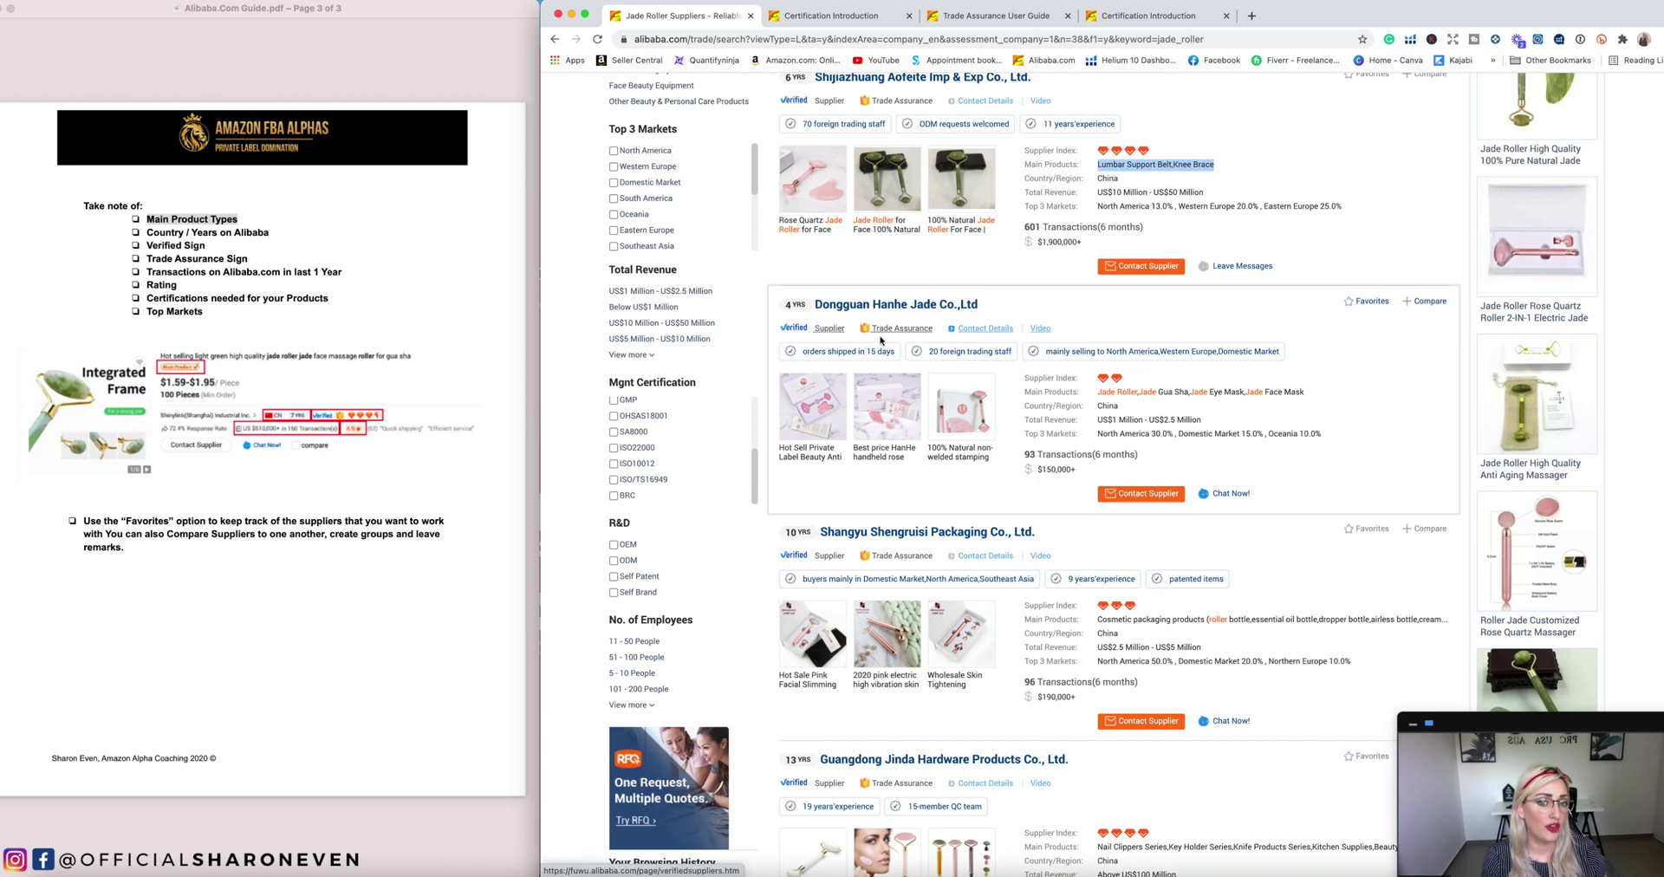
{"action": "mouse_move", "coordinate": [886, 336]}
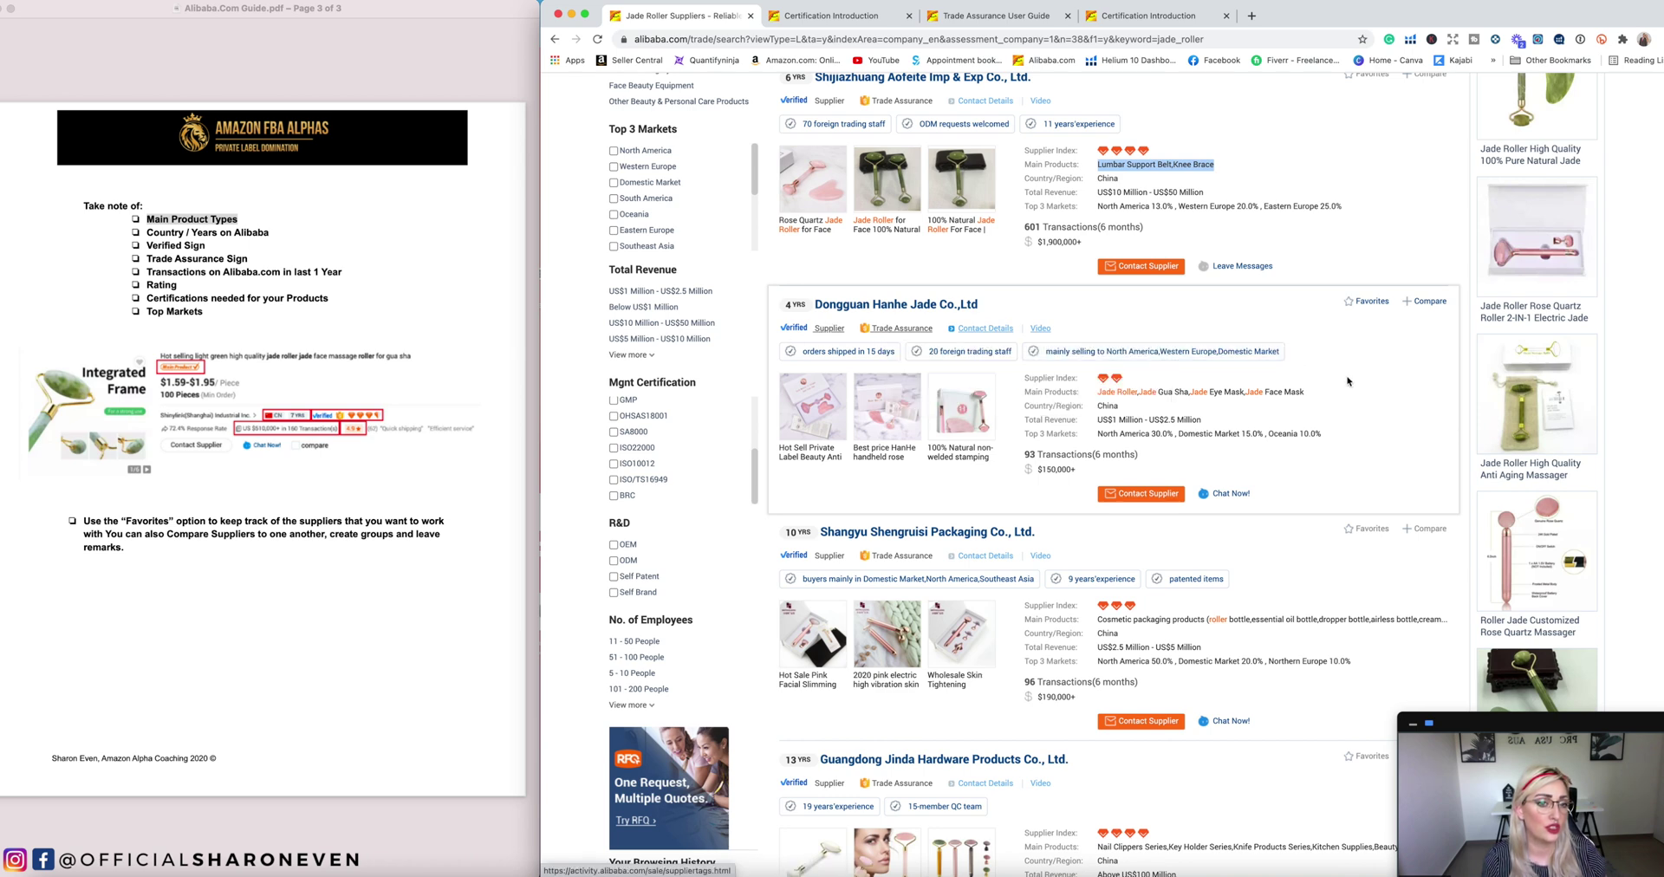
{"action": "left_click_drag", "start_coordinate": [1098, 392], "coordinate": [1316, 392]}
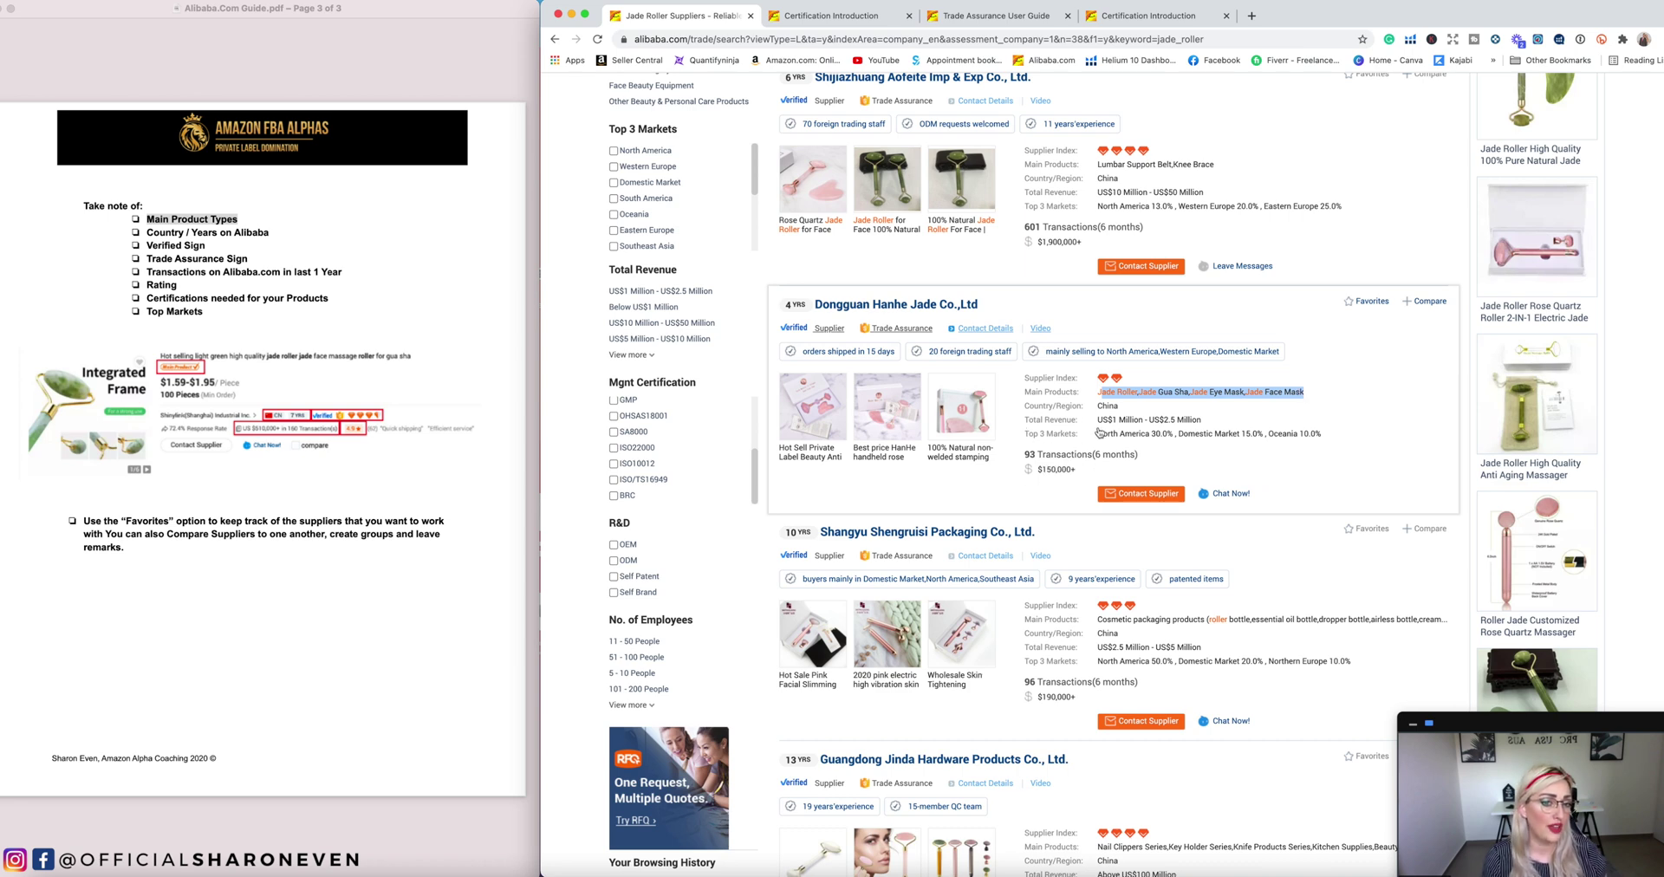
{"action": "left_click", "coordinate": [1364, 304]}
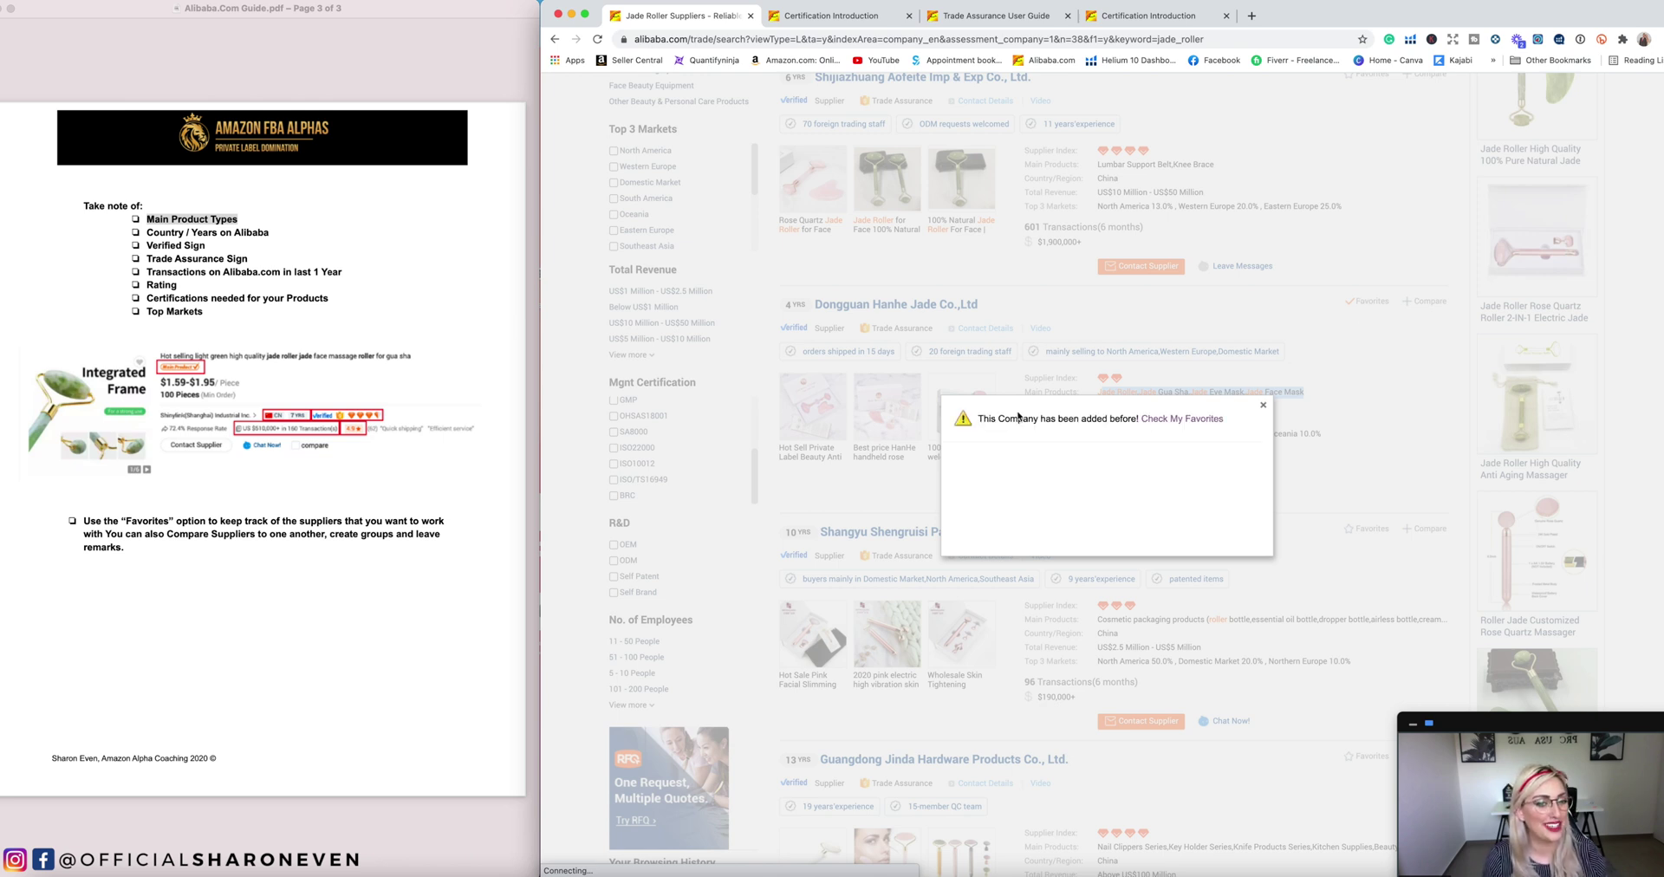
{"action": "left_click_drag", "start_coordinate": [997, 414], "coordinate": [1184, 416]}
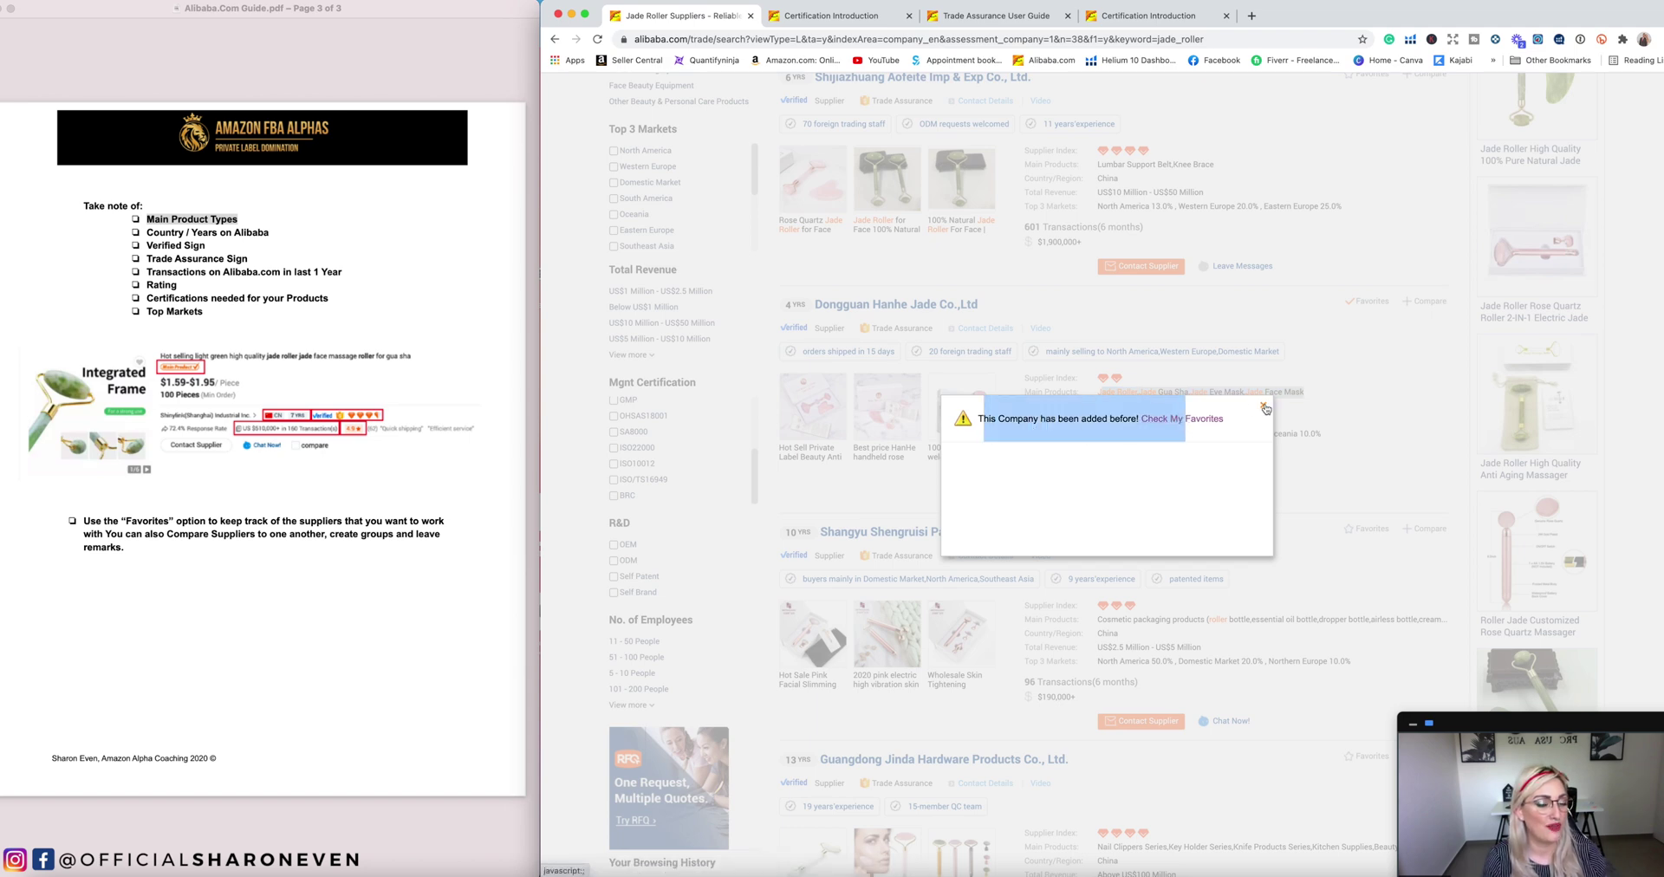
{"action": "left_click", "coordinate": [1266, 408]}
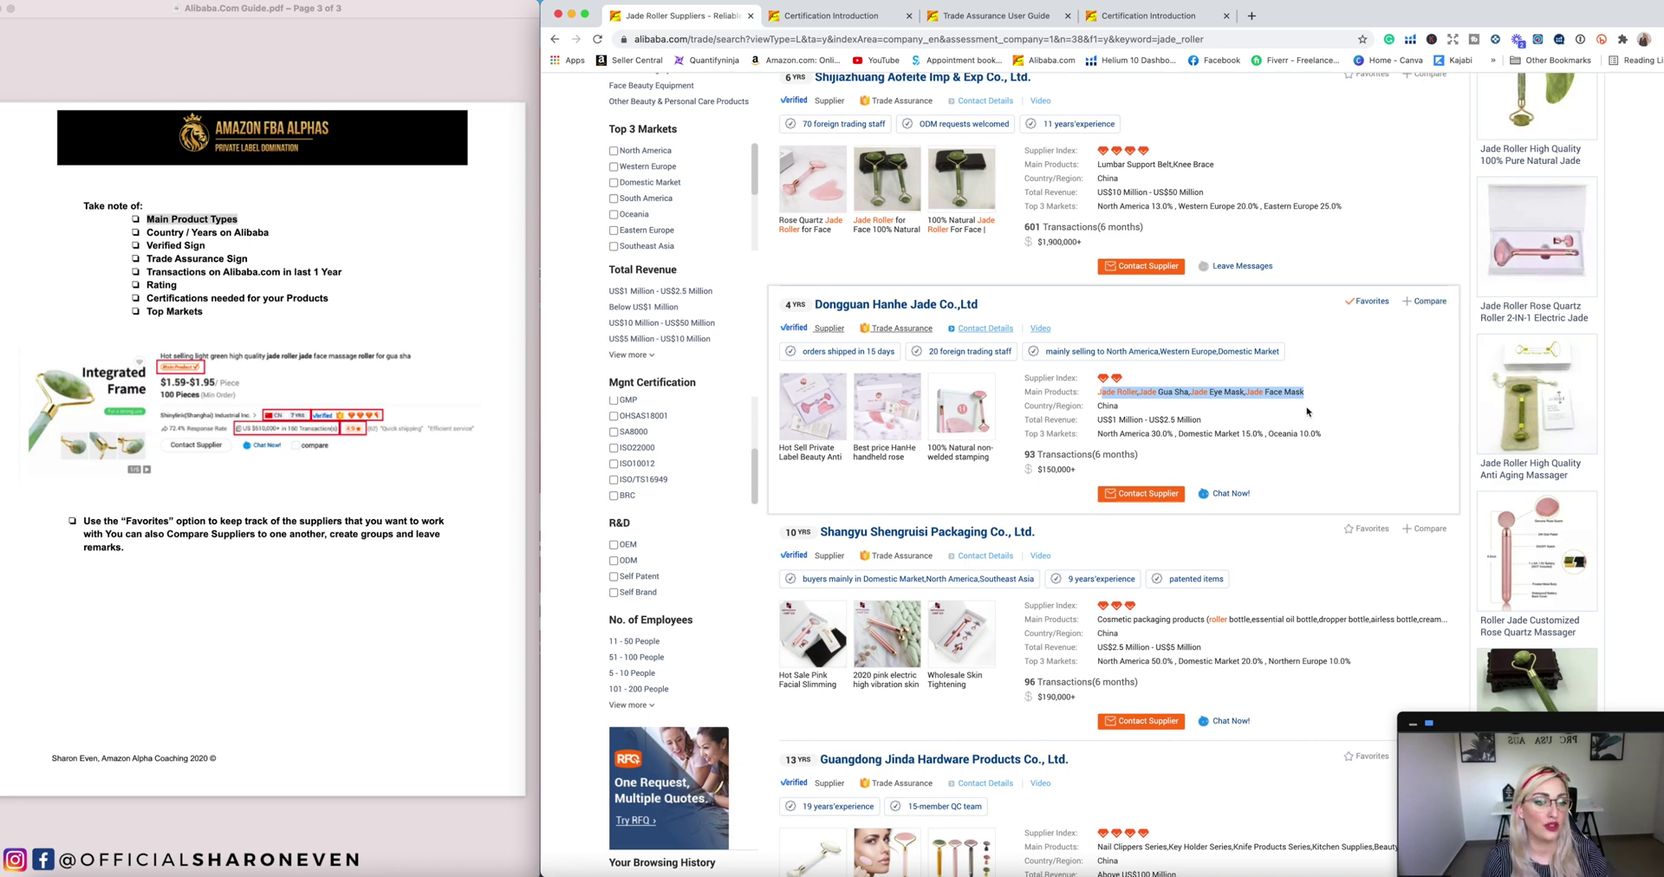
Step: Review the main products of Shangyu Shengruisi Packaging and Guangdong Jinda Hardware Products, highlighting parts of their product lines
{"action": "scroll", "coordinate": [1307, 412], "scroll_direction": "down", "scroll_amount": 2}
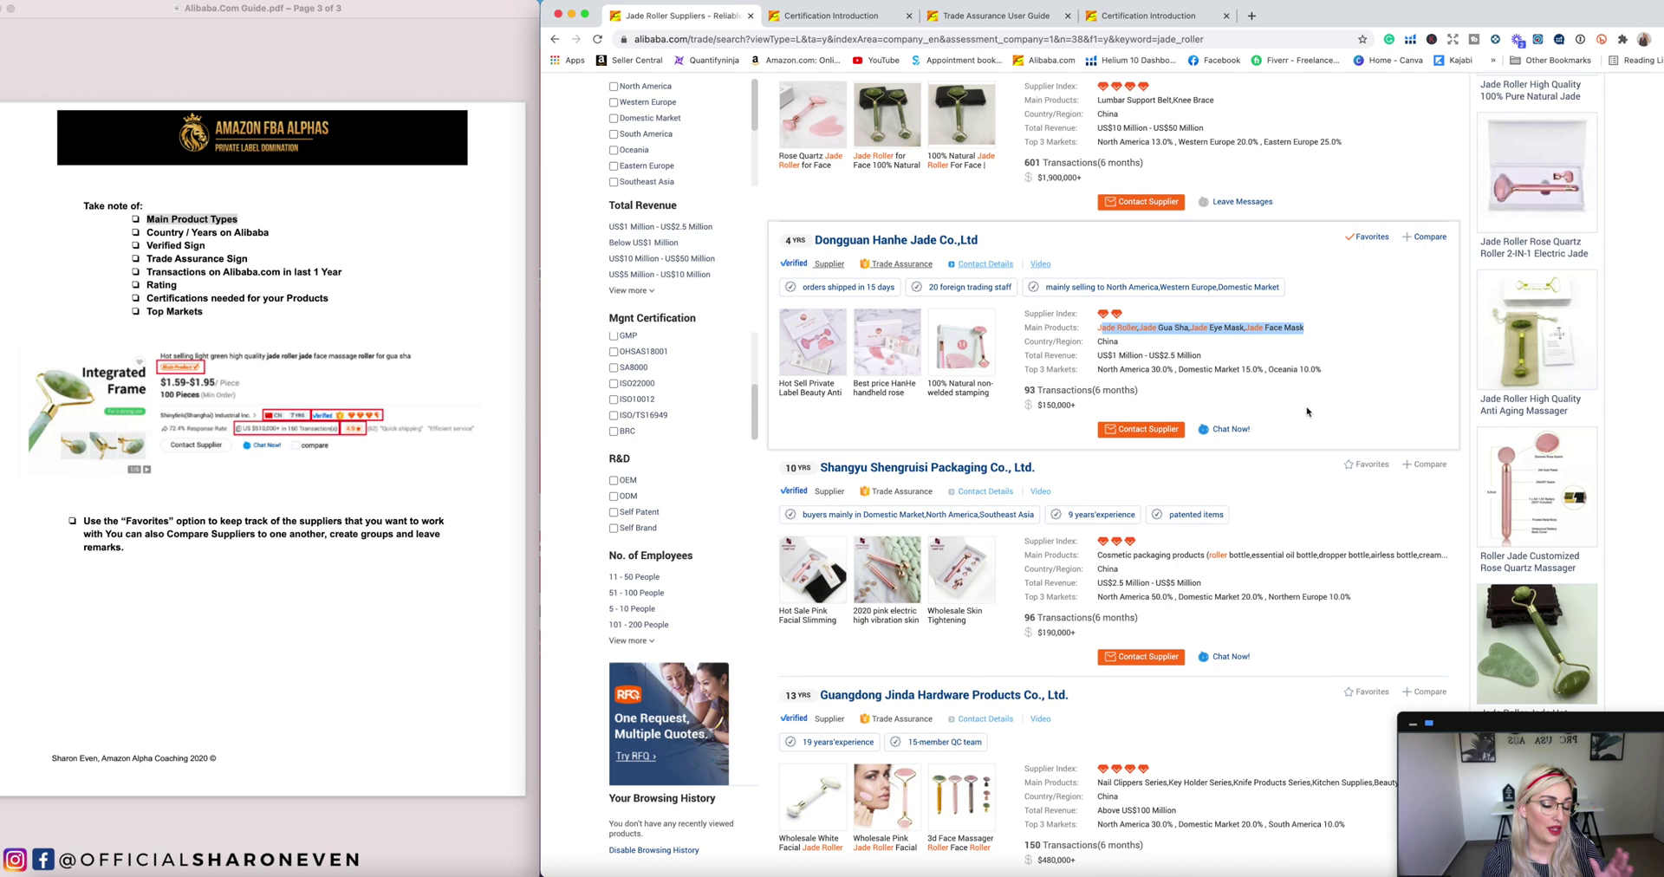
{"action": "scroll", "coordinate": [1307, 412], "scroll_direction": "down", "scroll_amount": 2}
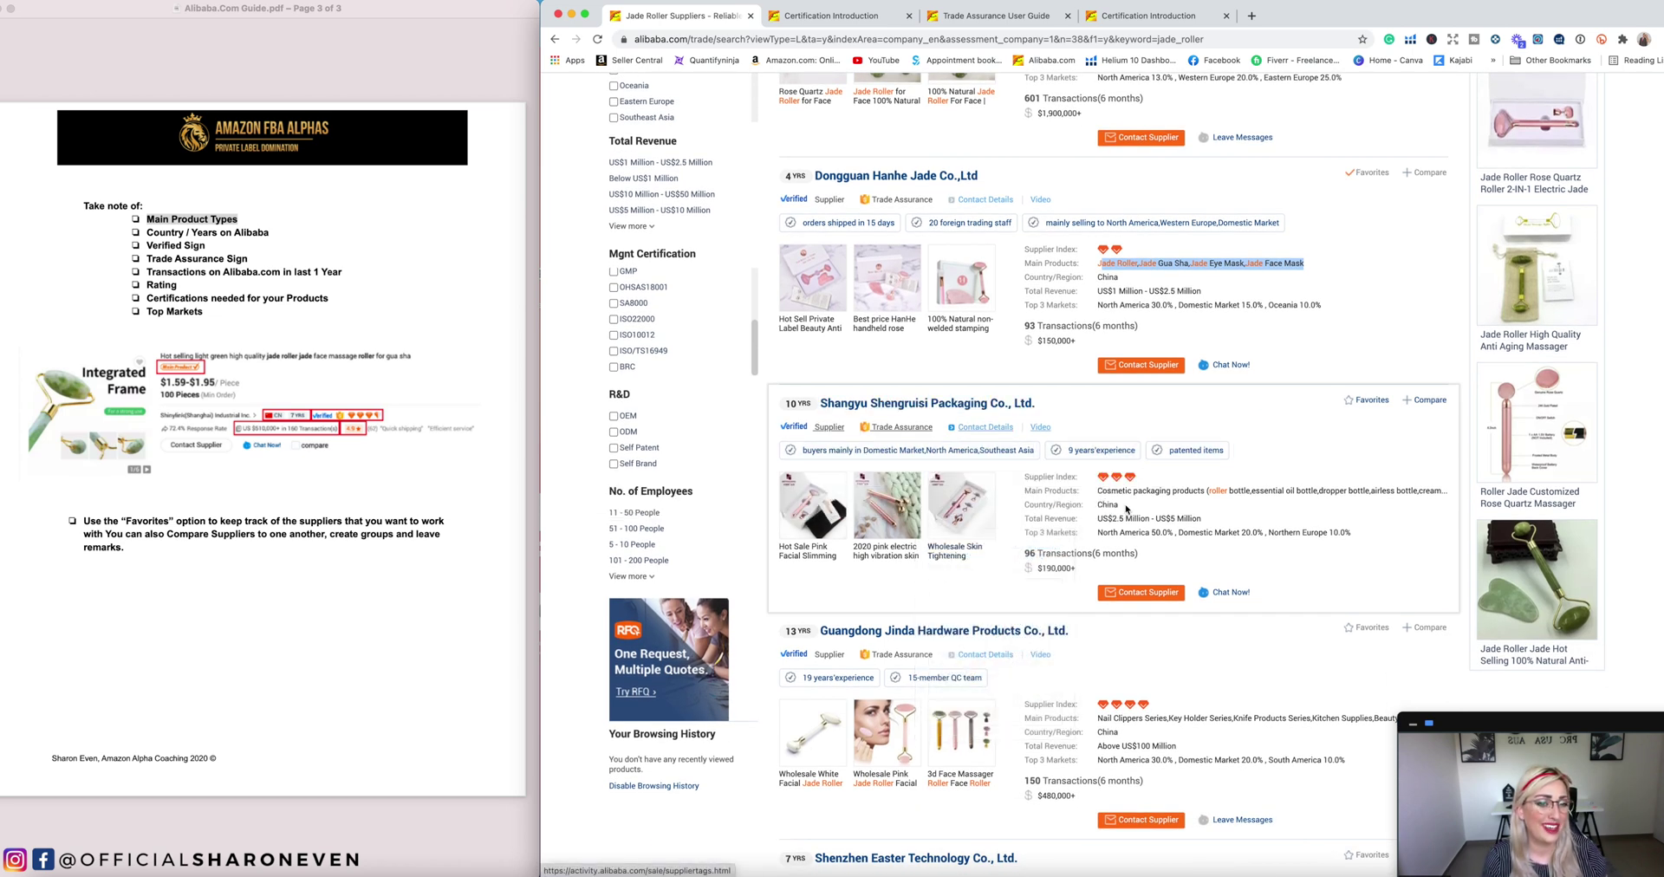
{"action": "left_click_drag", "start_coordinate": [1099, 491], "coordinate": [1204, 490]}
{"action": "left_click", "coordinate": [1389, 541]}
{"action": "scroll", "coordinate": [1389, 541], "scroll_direction": "down", "scroll_amount": 8}
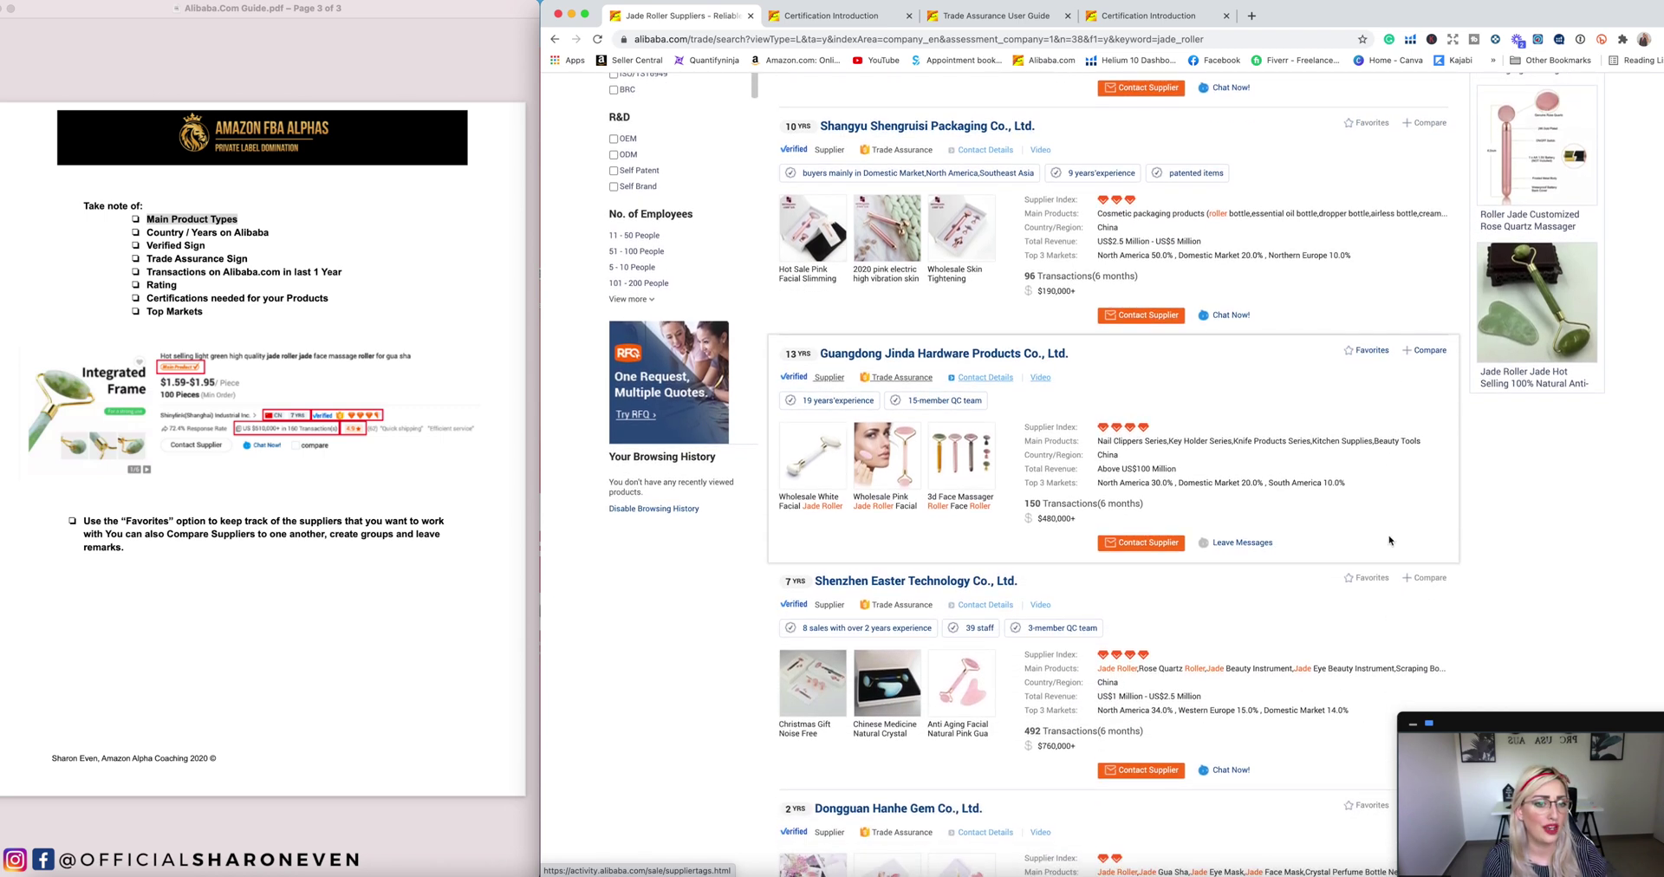
{"action": "left_click_drag", "start_coordinate": [1137, 440], "coordinate": [1211, 443]}
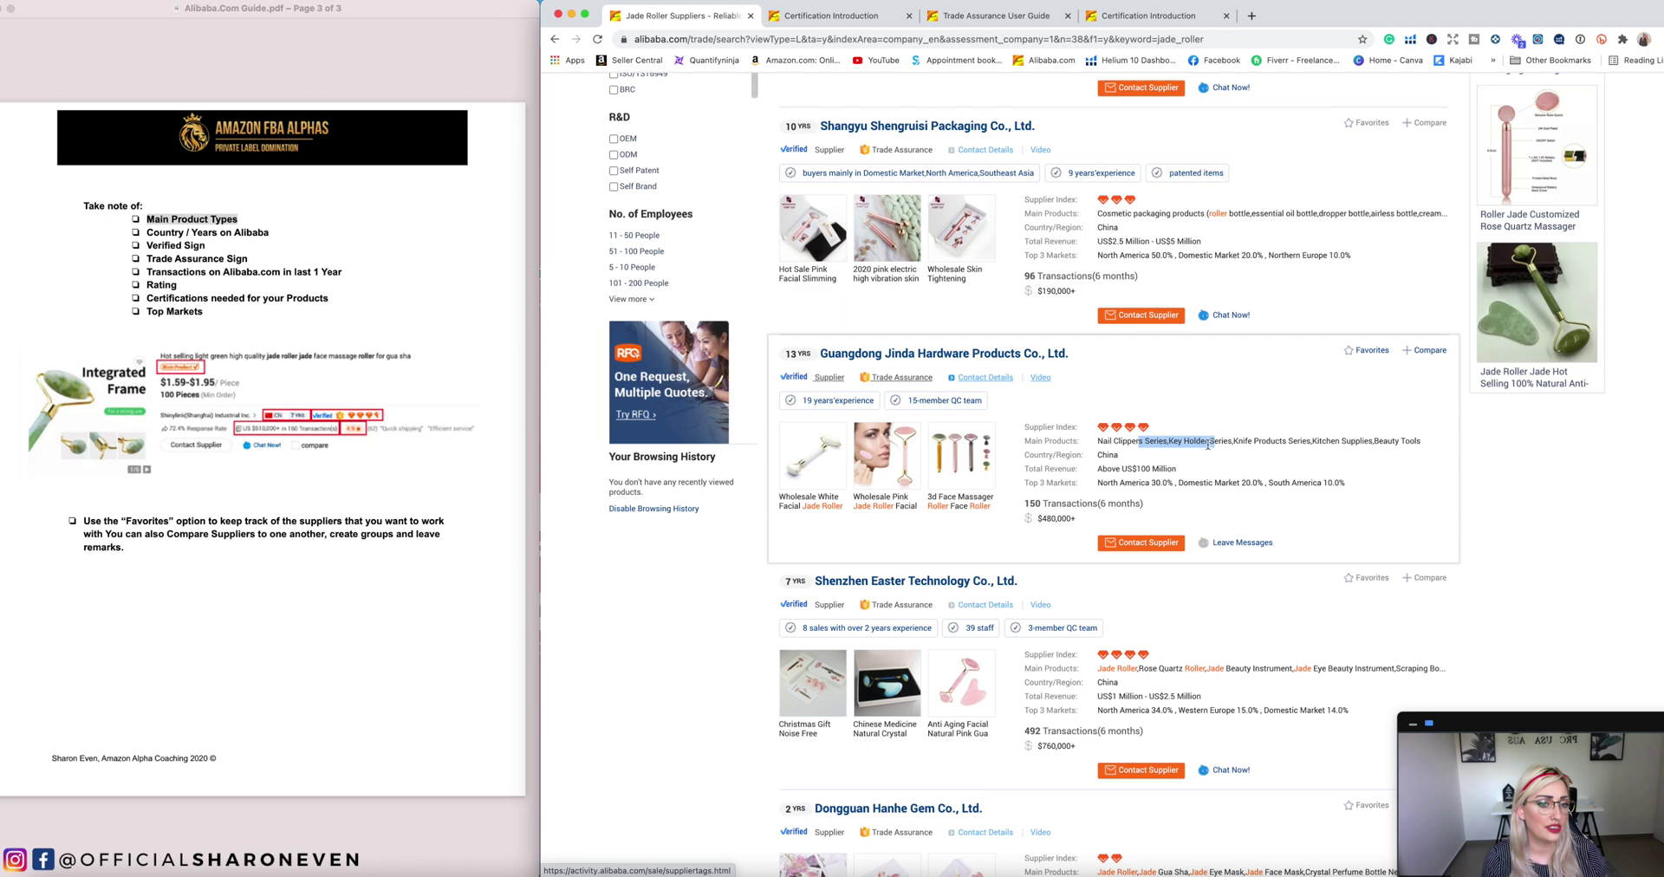
{"action": "left_click", "coordinate": [1099, 440]}
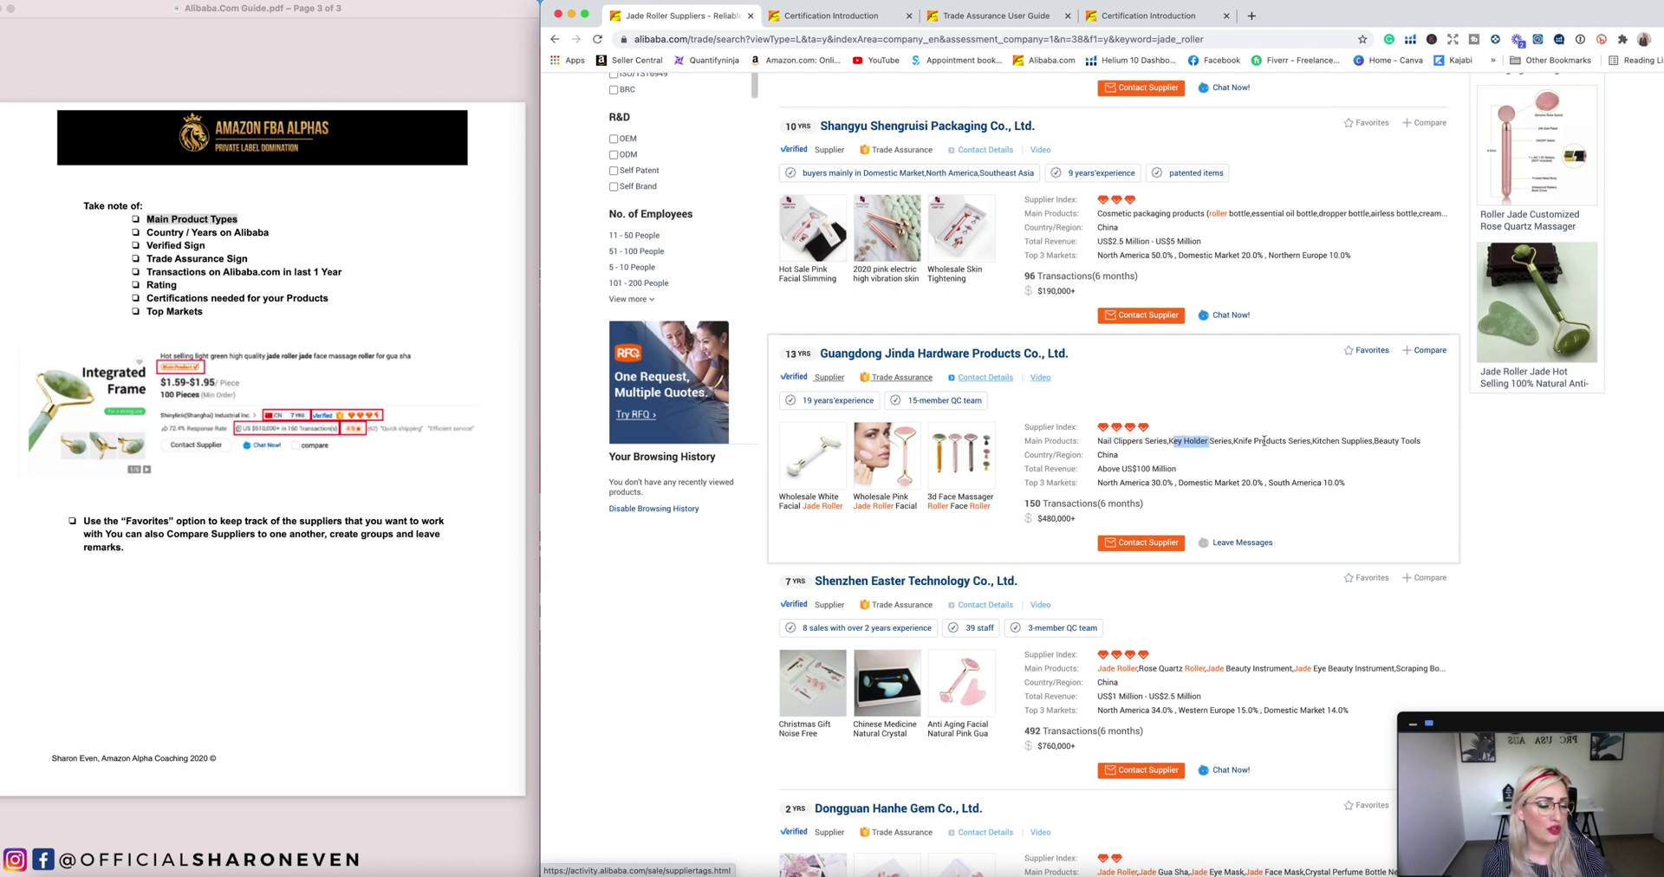
Step: Add Shenzhen Easter Technology and Dongguan Hanhe Gem to the favorite suppliers
{"action": "scroll", "coordinate": [1211, 415], "scroll_direction": "down", "scroll_amount": 8}
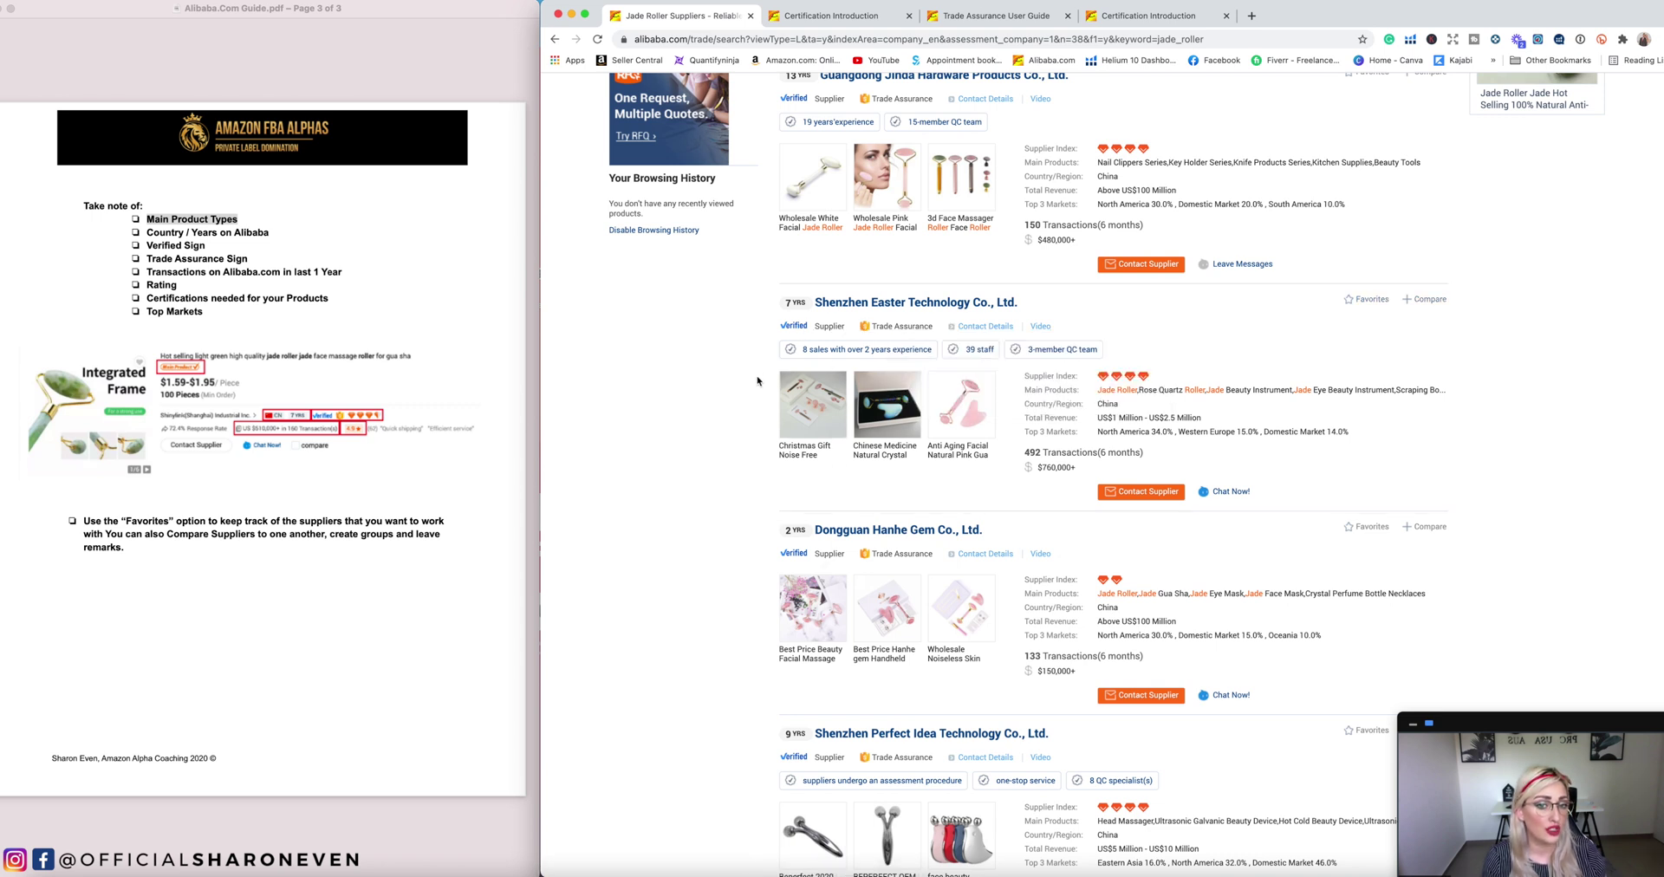
{"action": "left_click", "coordinate": [1367, 302]}
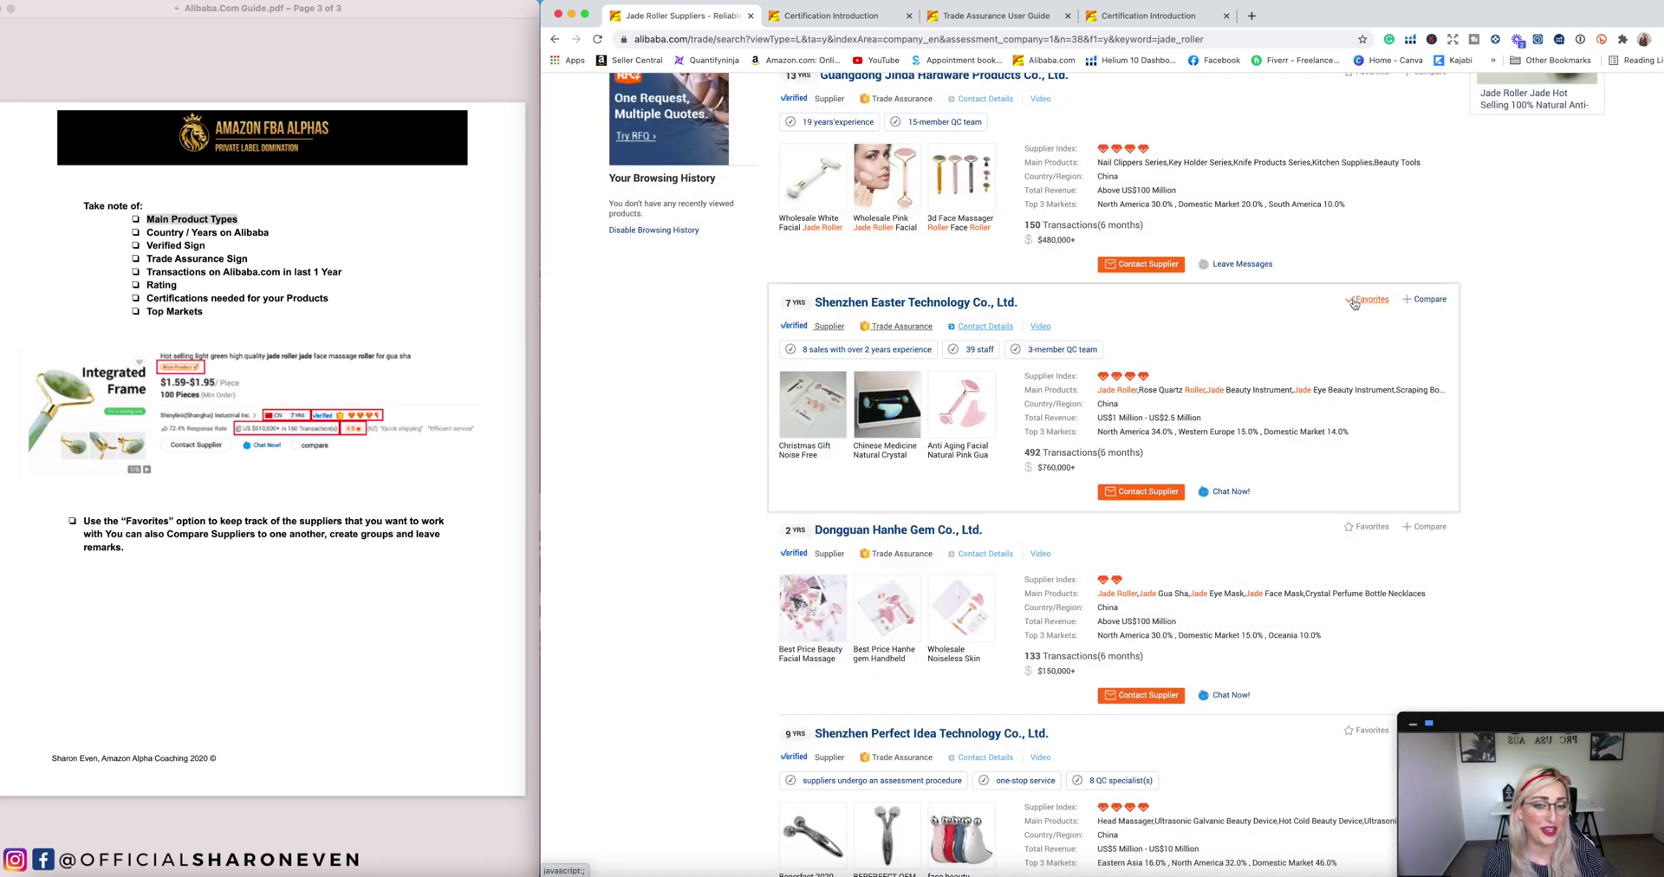
{"action": "scroll", "coordinate": [757, 471], "scroll_direction": "down", "scroll_amount": 2}
{"action": "scroll", "coordinate": [757, 471], "scroll_direction": "down", "scroll_amount": 1}
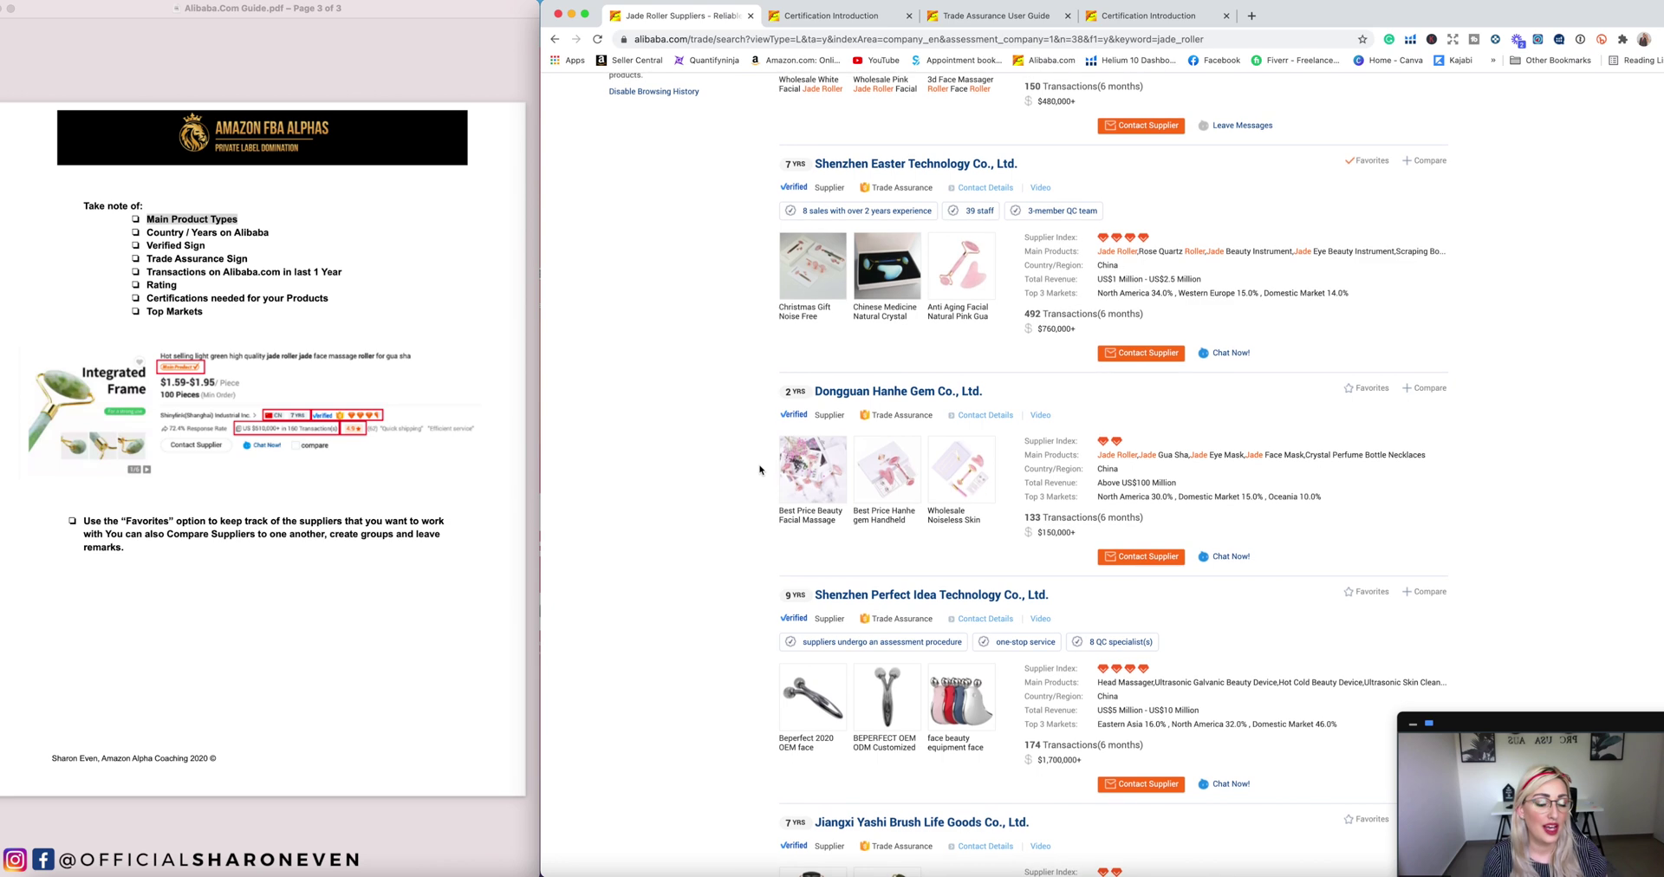
{"action": "scroll", "coordinate": [768, 402], "scroll_direction": "down", "scroll_amount": 1}
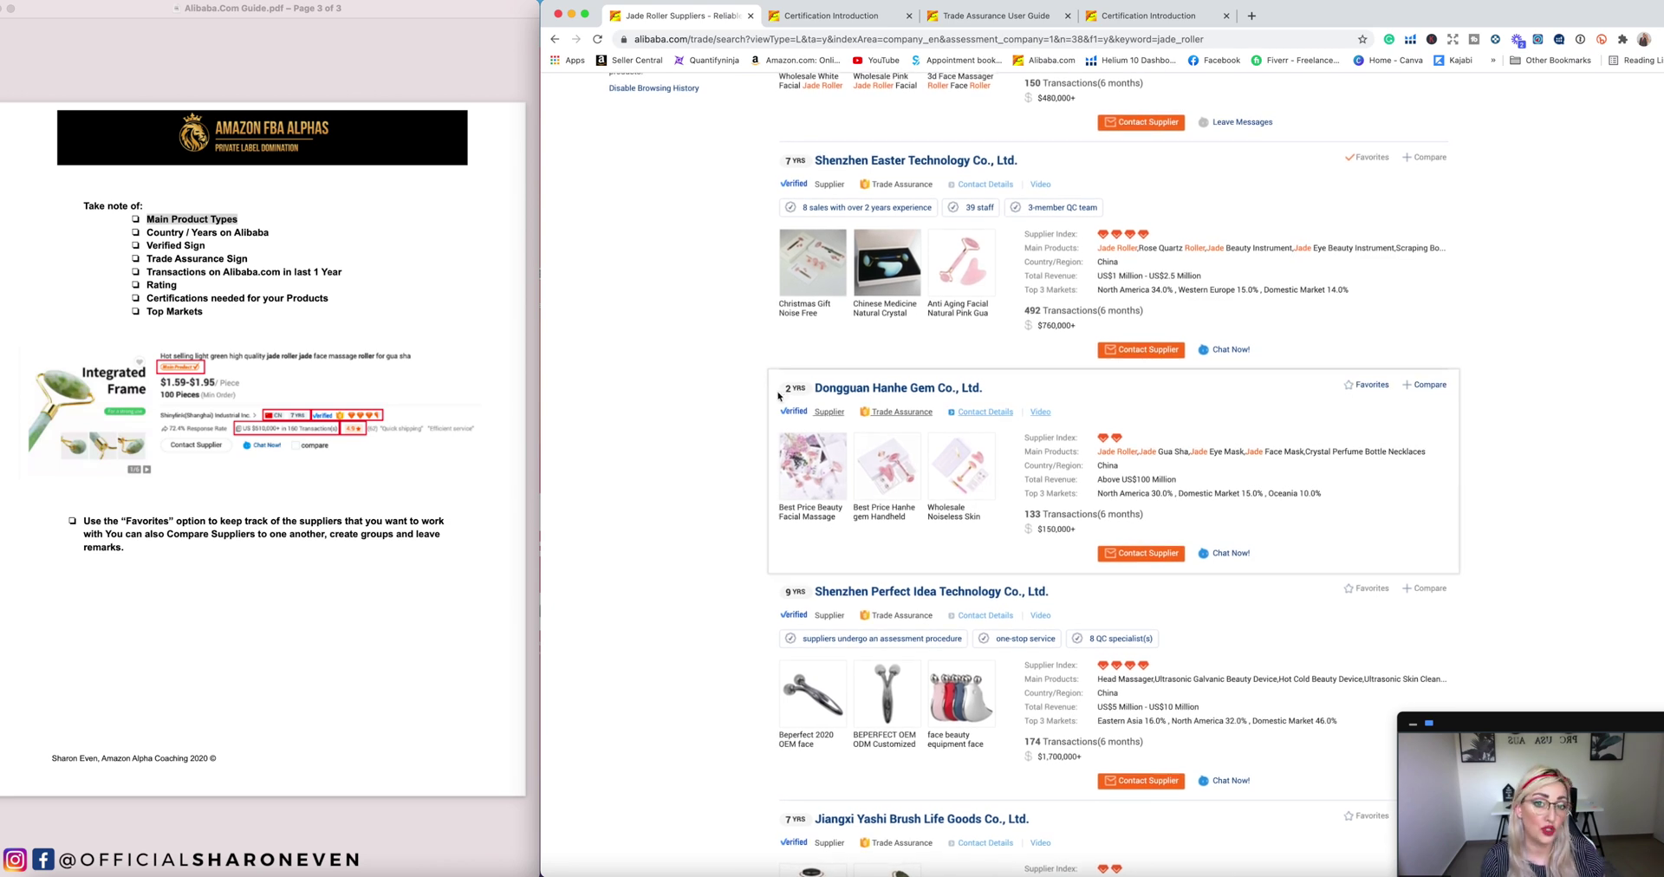
{"action": "scroll", "coordinate": [1255, 462], "scroll_direction": "up", "scroll_amount": 1}
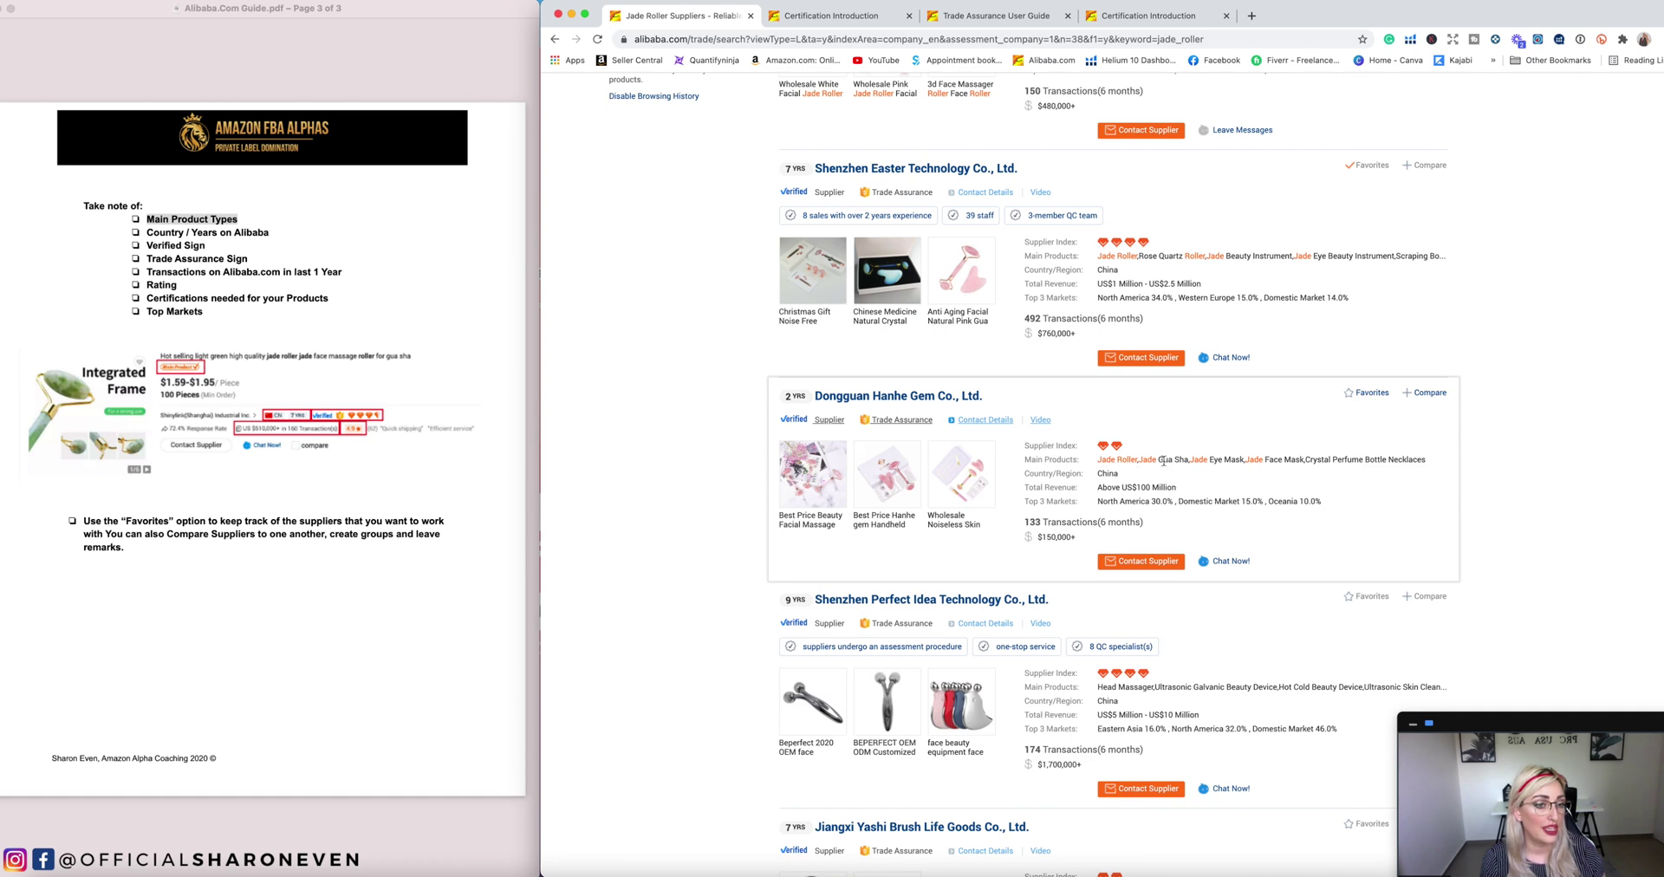
{"action": "scroll", "coordinate": [791, 410], "scroll_direction": "up", "scroll_amount": 1}
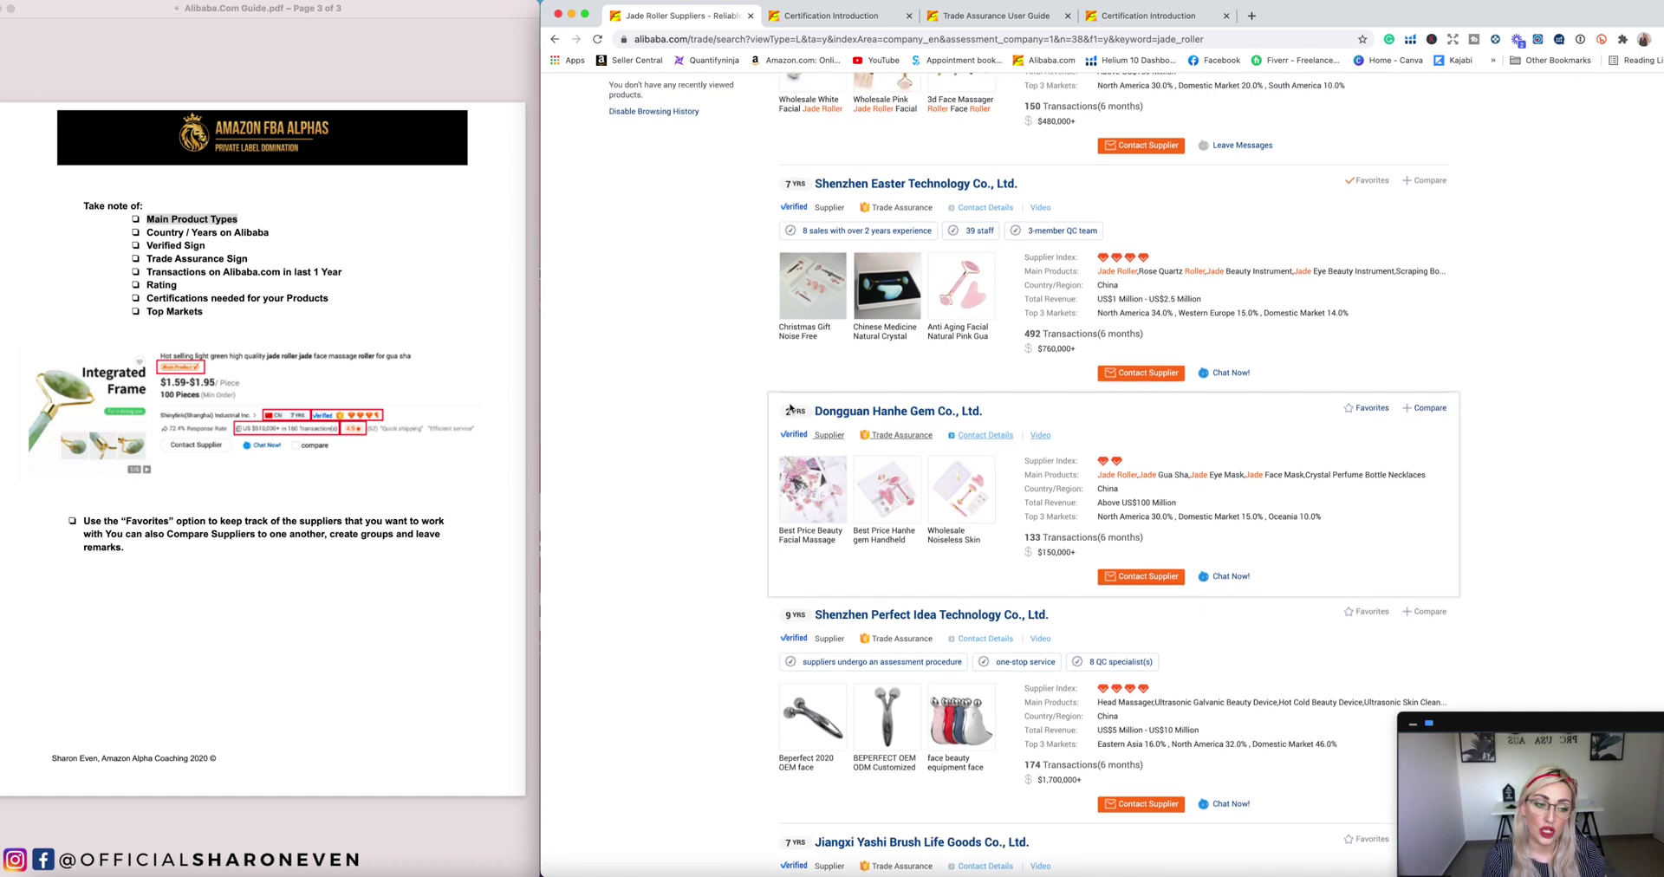
{"action": "scroll", "coordinate": [1376, 405], "scroll_direction": "down", "scroll_amount": 1}
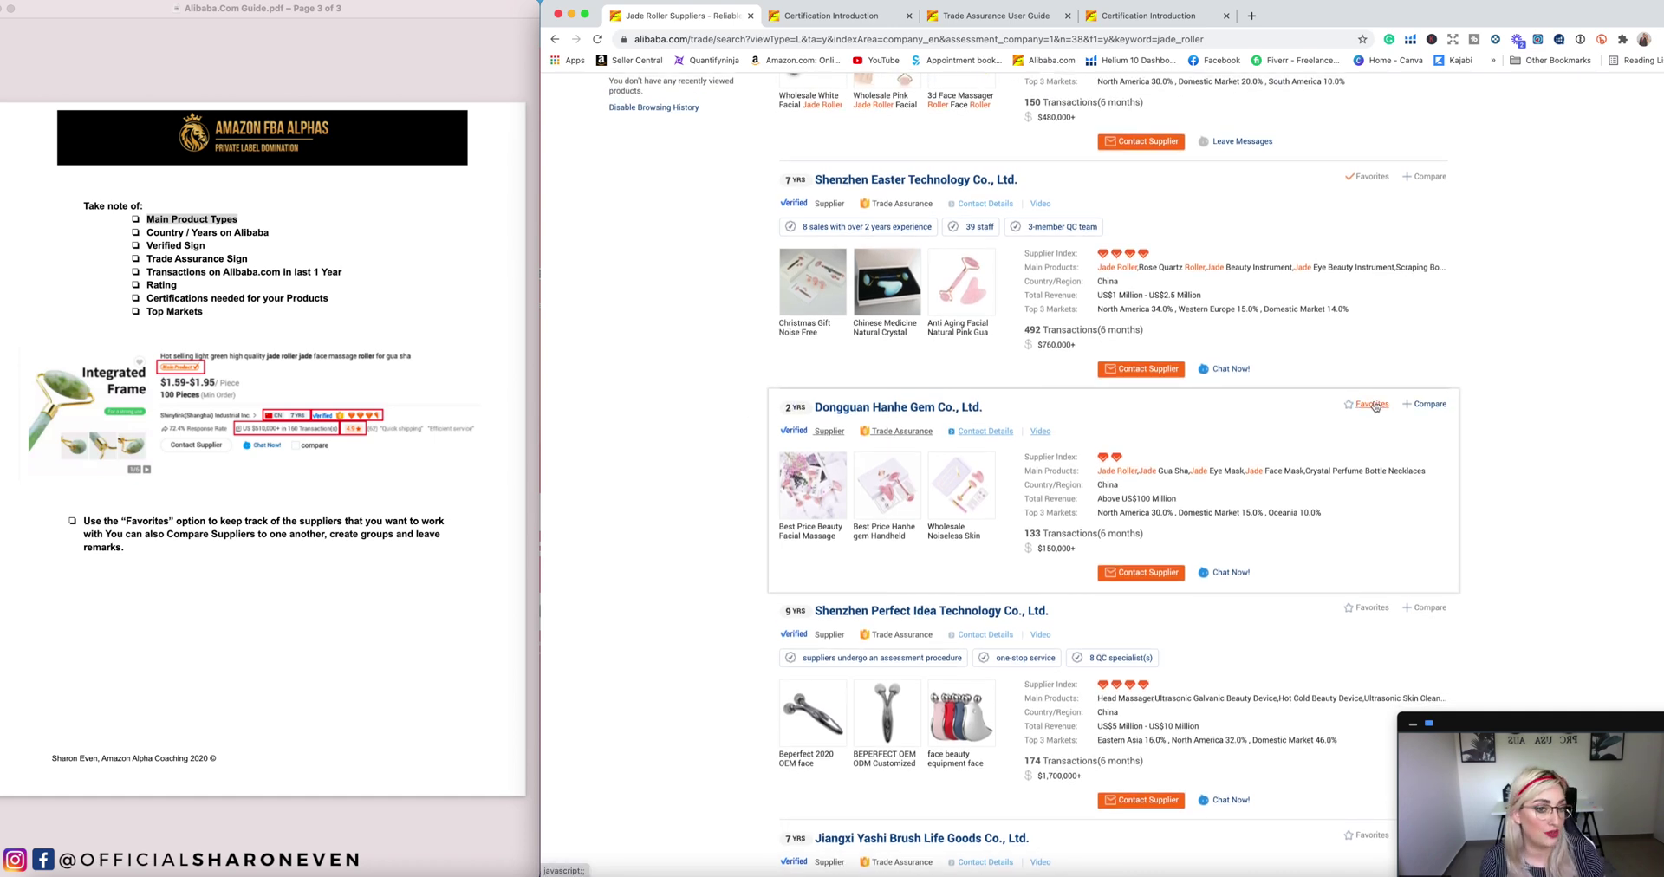
{"action": "left_click", "coordinate": [1375, 405]}
{"action": "left_click", "coordinate": [1270, 403]}
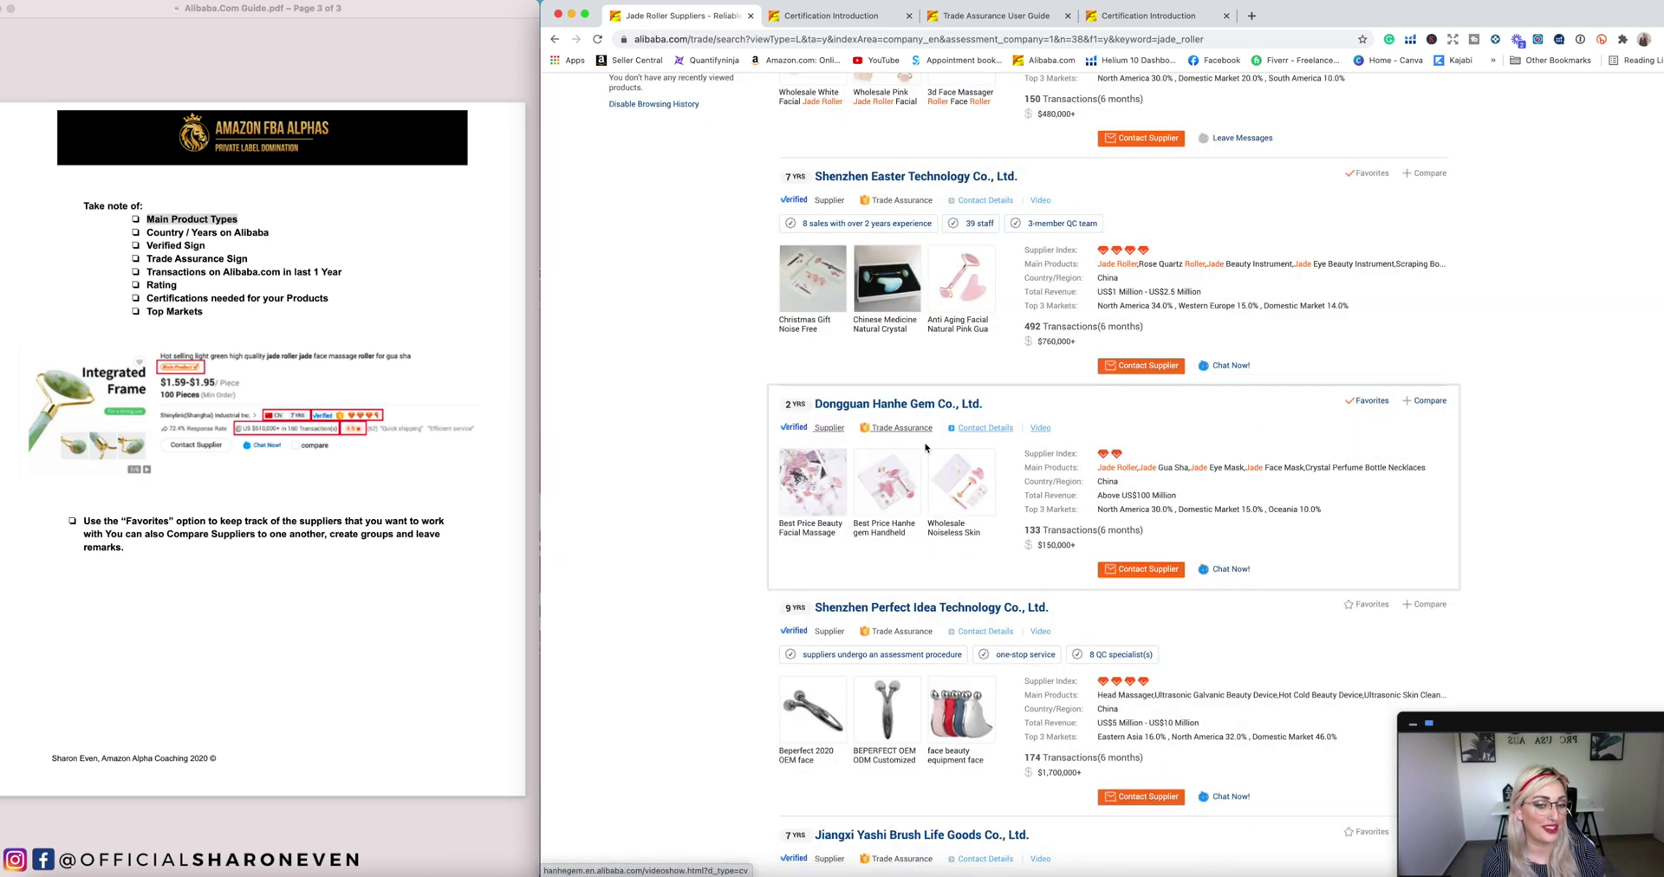
Step: Check the Trade Assurance limit, main products and top markets of Dongguan Mushang Future Cosmetics, and add it to the favorites
{"action": "scroll", "coordinate": [728, 455], "scroll_direction": "down", "scroll_amount": 5}
{"action": "scroll", "coordinate": [727, 463], "scroll_direction": "down", "scroll_amount": 10}
{"action": "scroll", "coordinate": [726, 464], "scroll_direction": "down", "scroll_amount": 3}
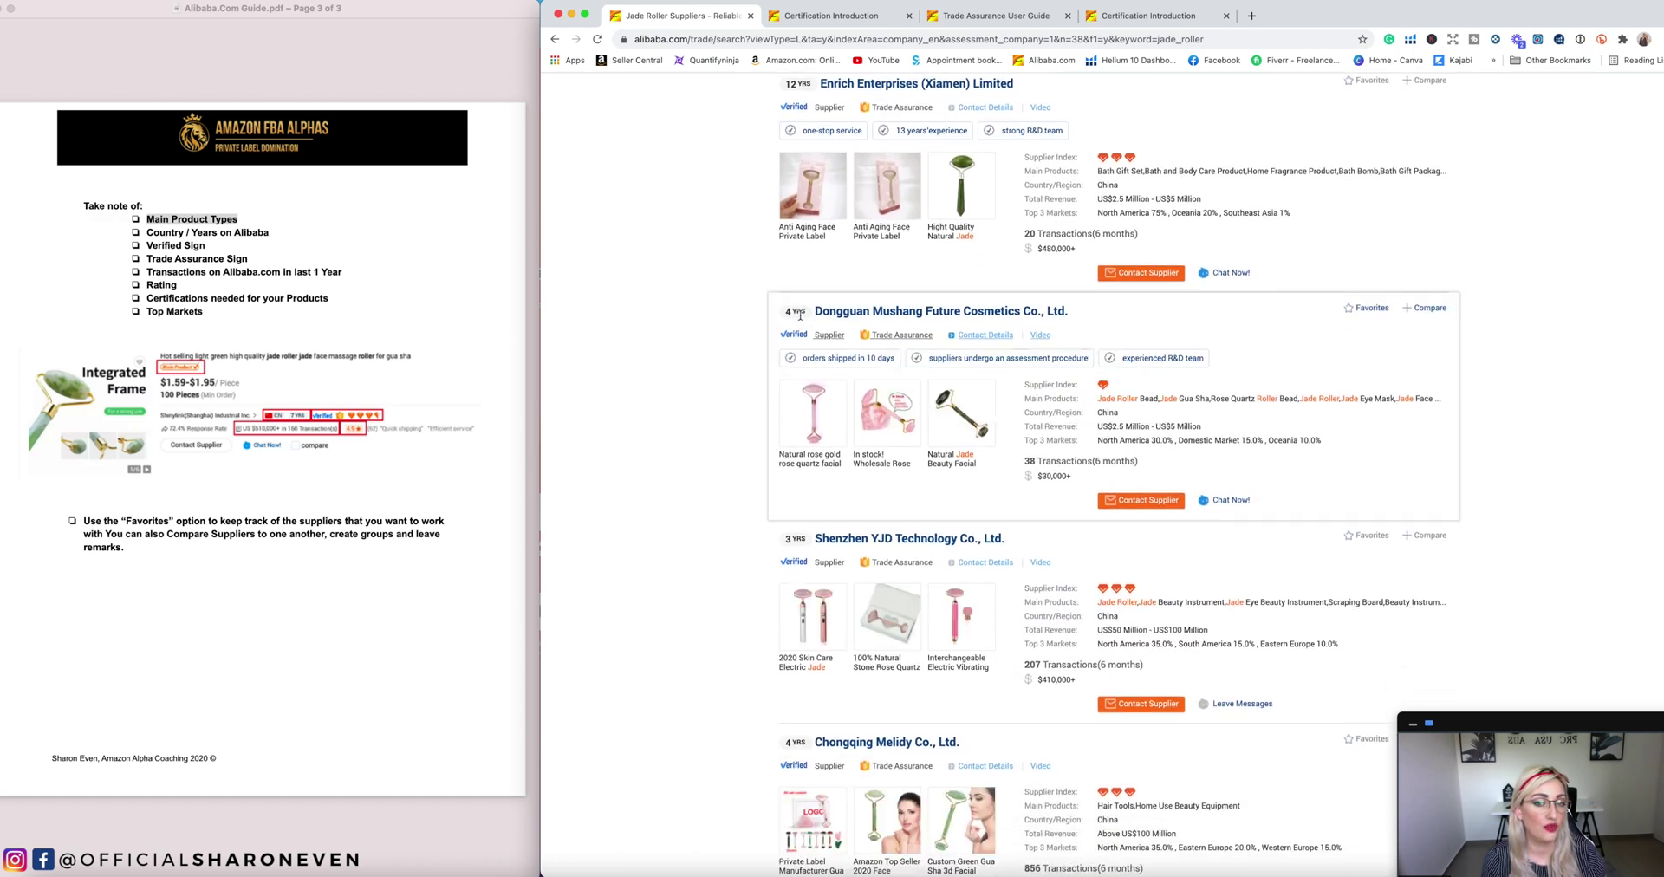
{"action": "mouse_move", "coordinate": [875, 344]}
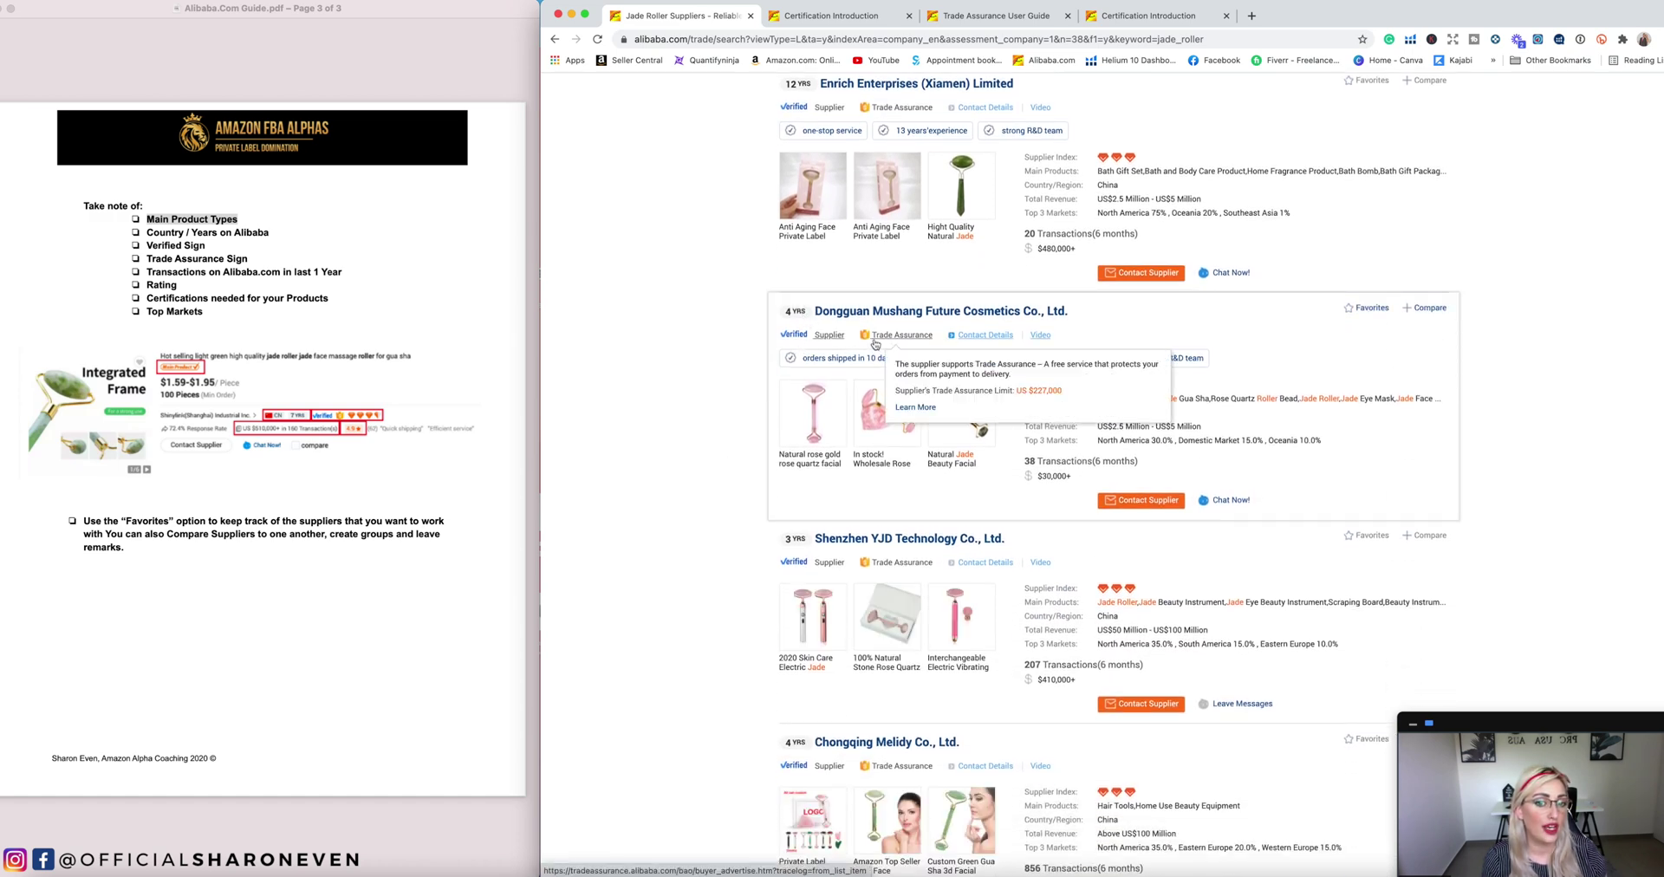
{"action": "left_click_drag", "start_coordinate": [1094, 403], "coordinate": [1434, 401]}
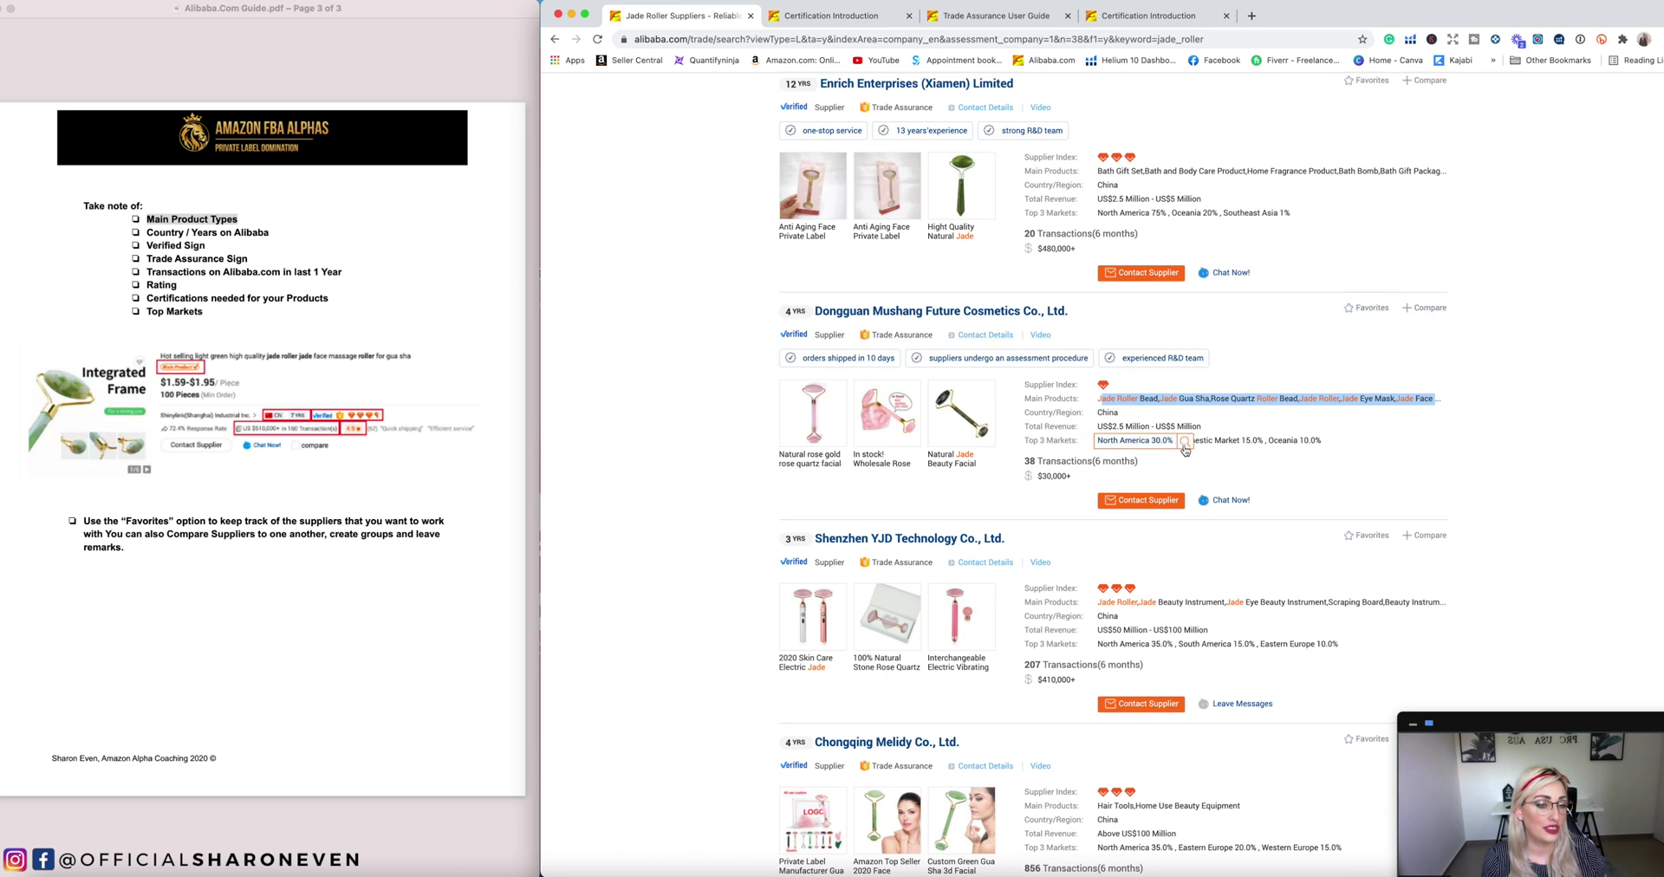
{"action": "mouse_move", "coordinate": [1107, 469]}
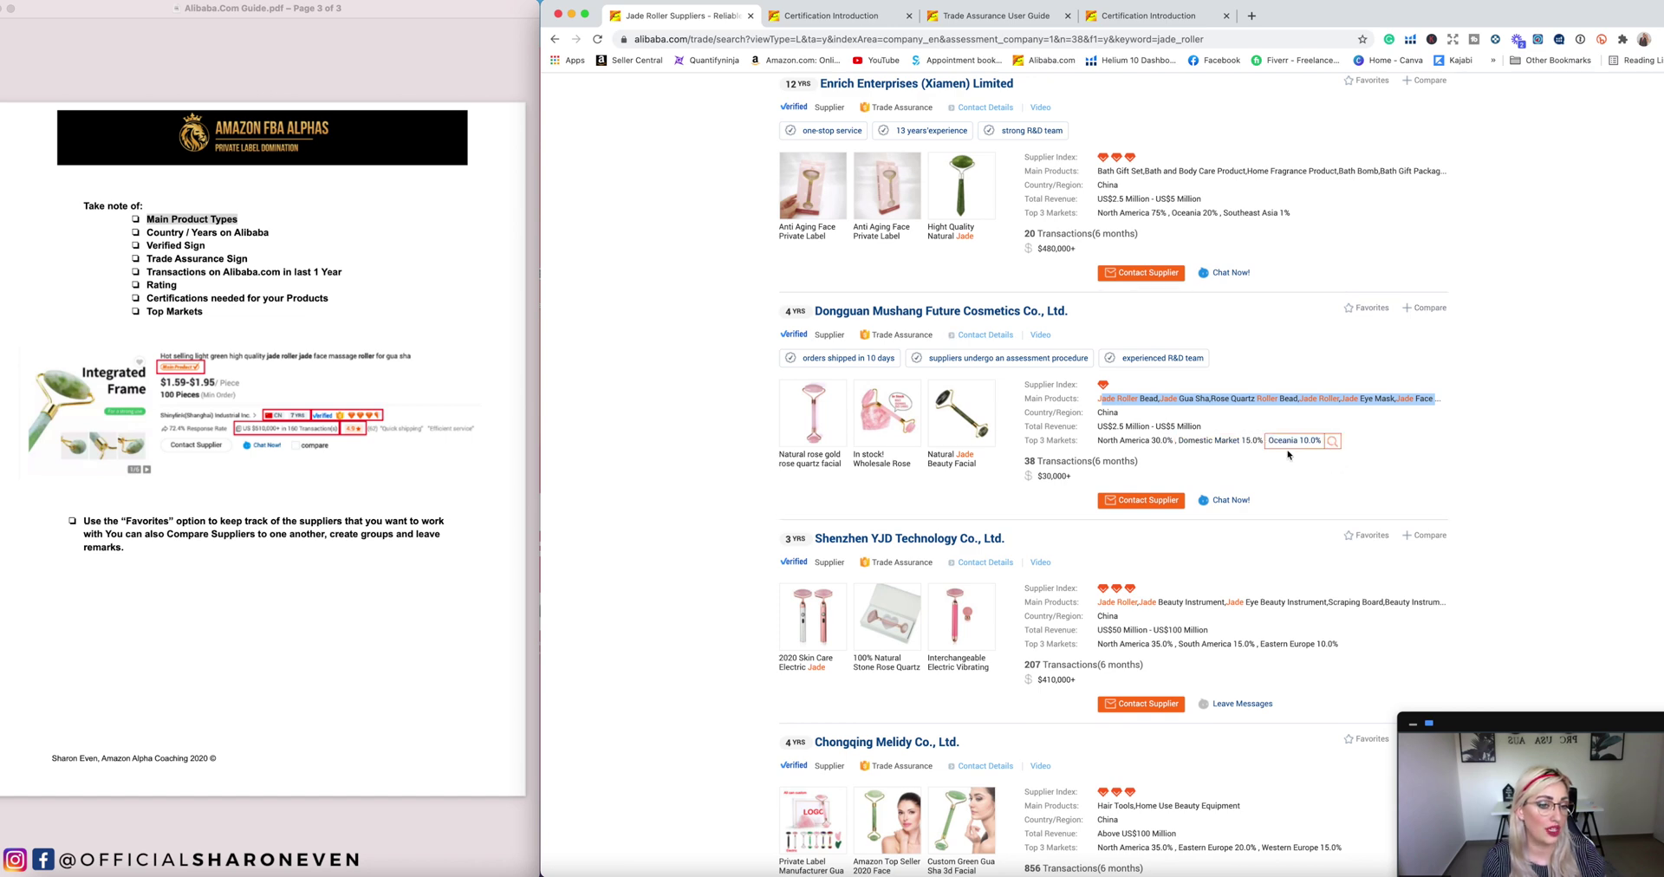
{"action": "left_click", "coordinate": [1365, 310]}
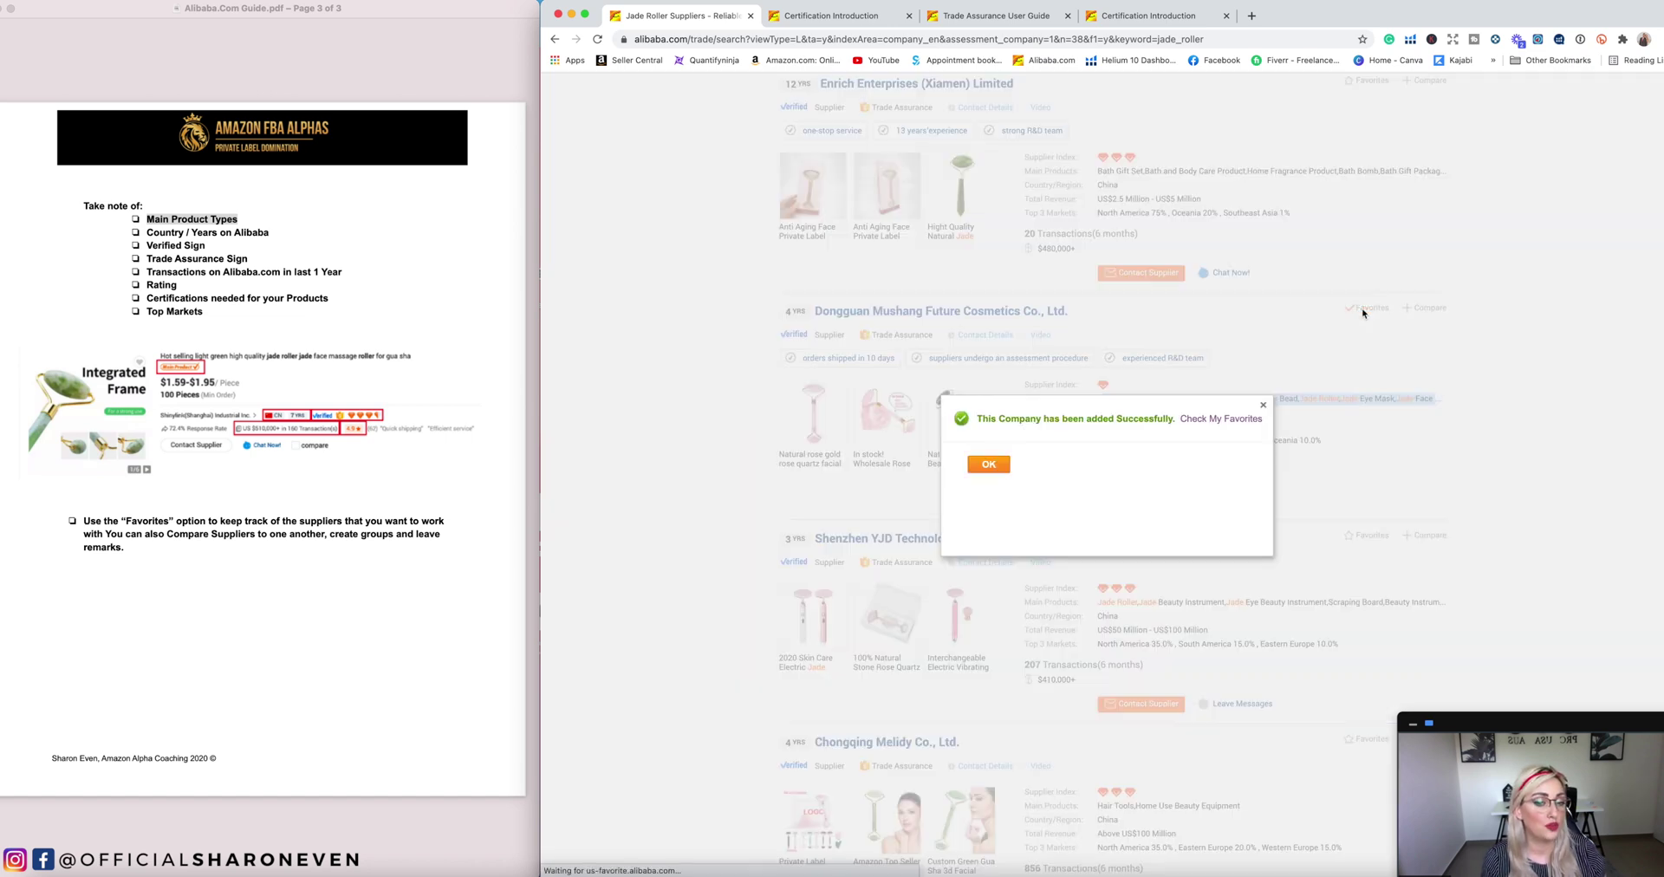
{"action": "left_click", "coordinate": [988, 464]}
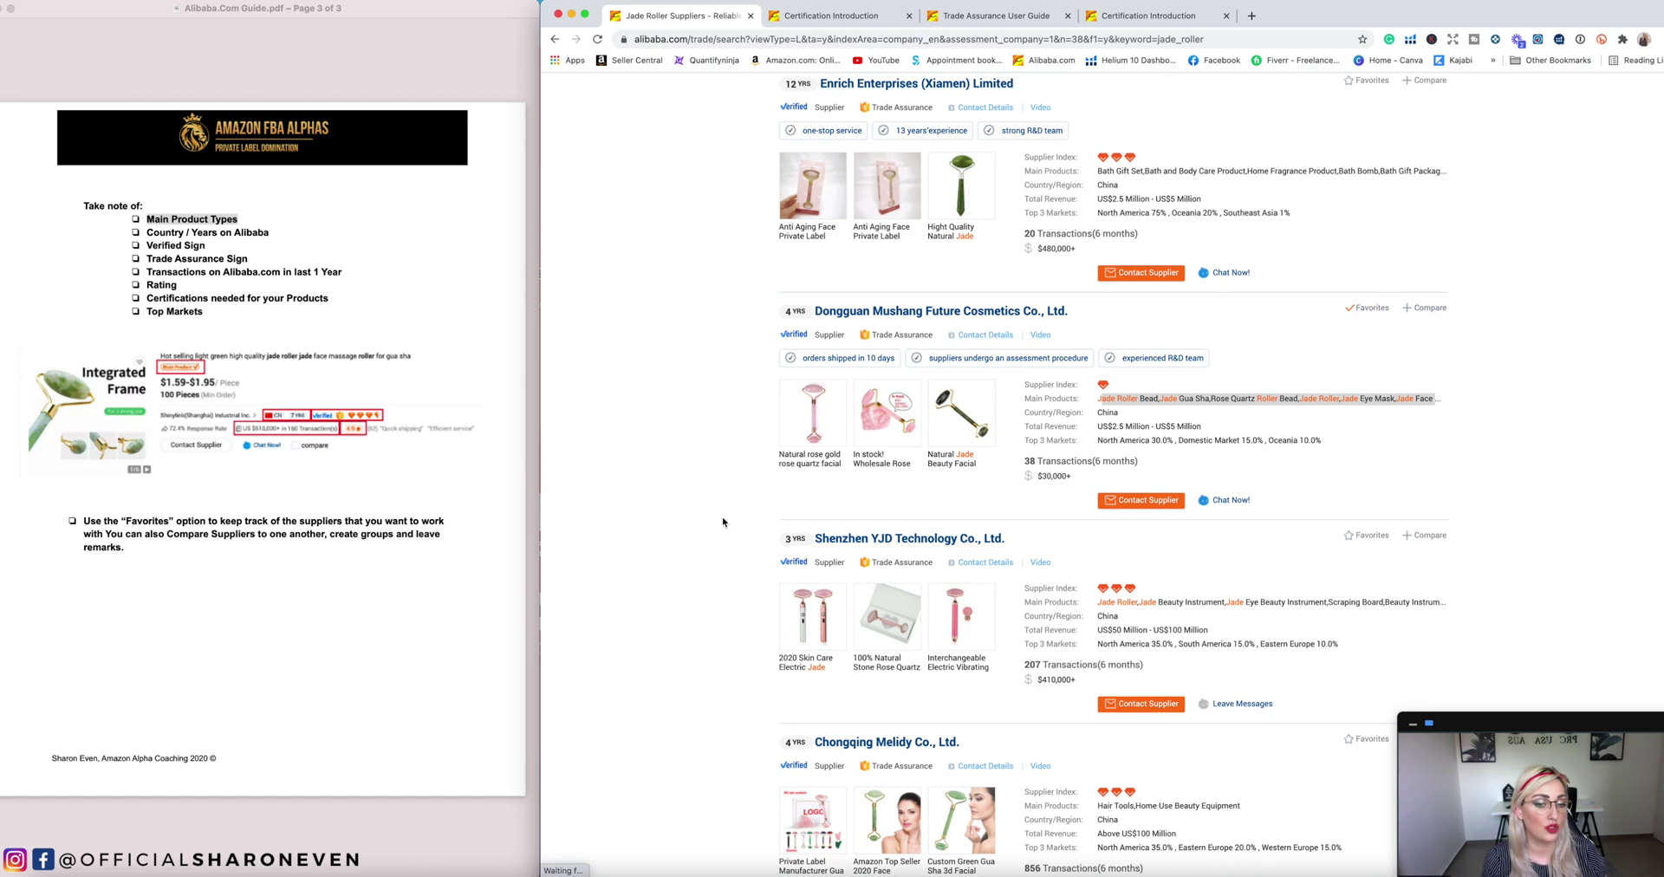
Step: Check the main products and transactions of Abarke (tianjin) Technology further down the results, and add it to the favorites
{"action": "scroll", "coordinate": [723, 522], "scroll_direction": "down", "scroll_amount": 3}
{"action": "scroll", "coordinate": [723, 522], "scroll_direction": "down", "scroll_amount": 10}
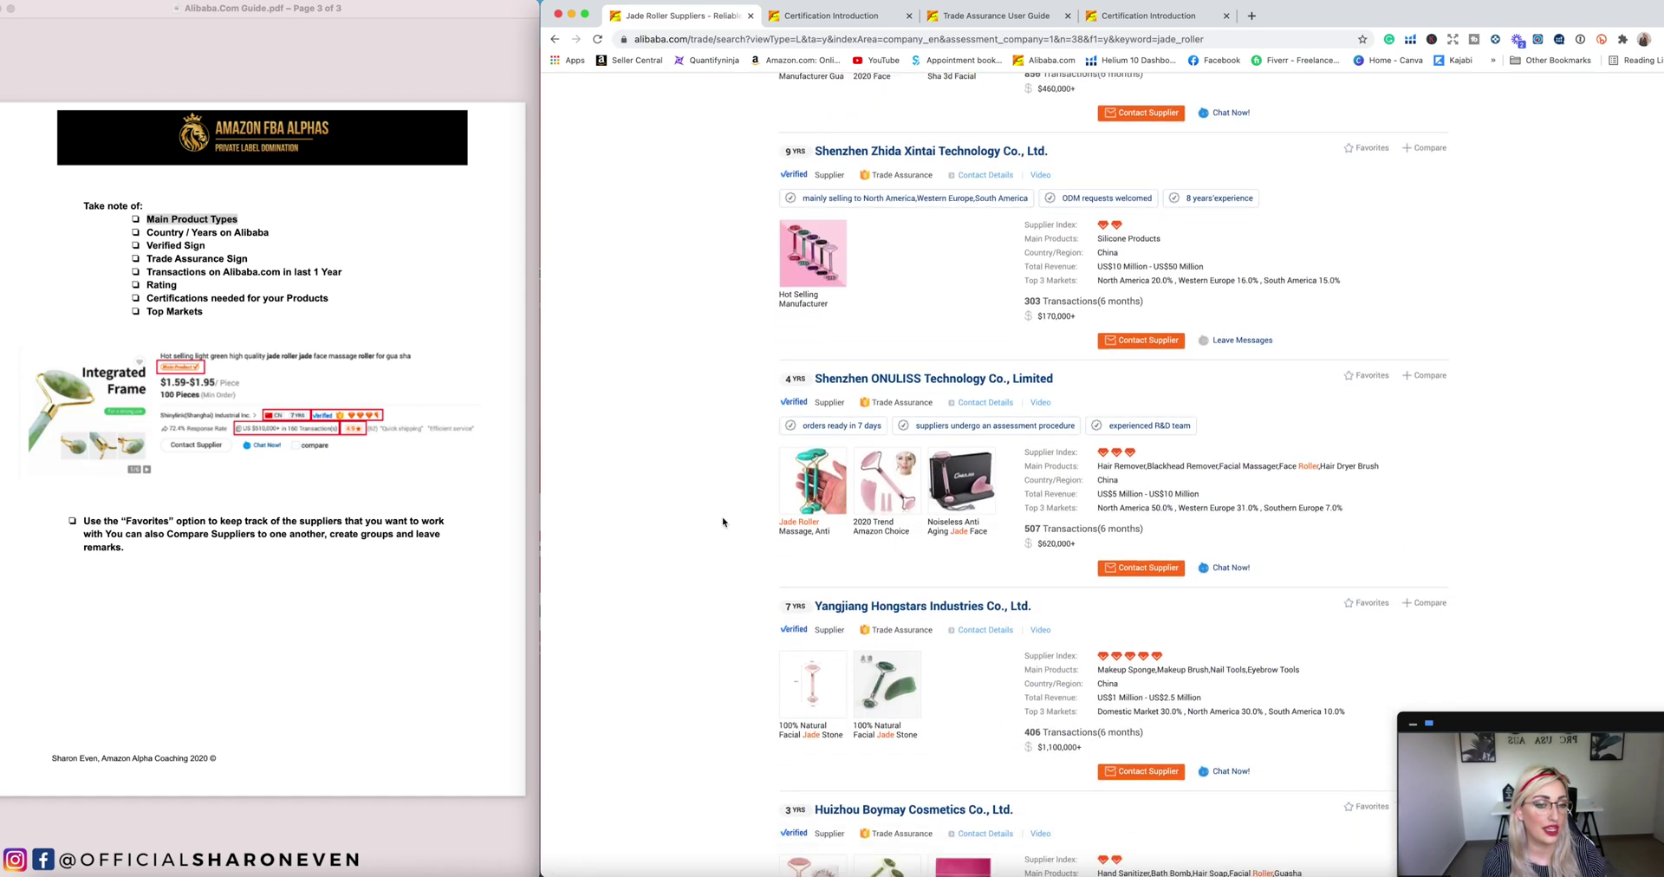
{"action": "scroll", "coordinate": [723, 522], "scroll_direction": "down", "scroll_amount": 10}
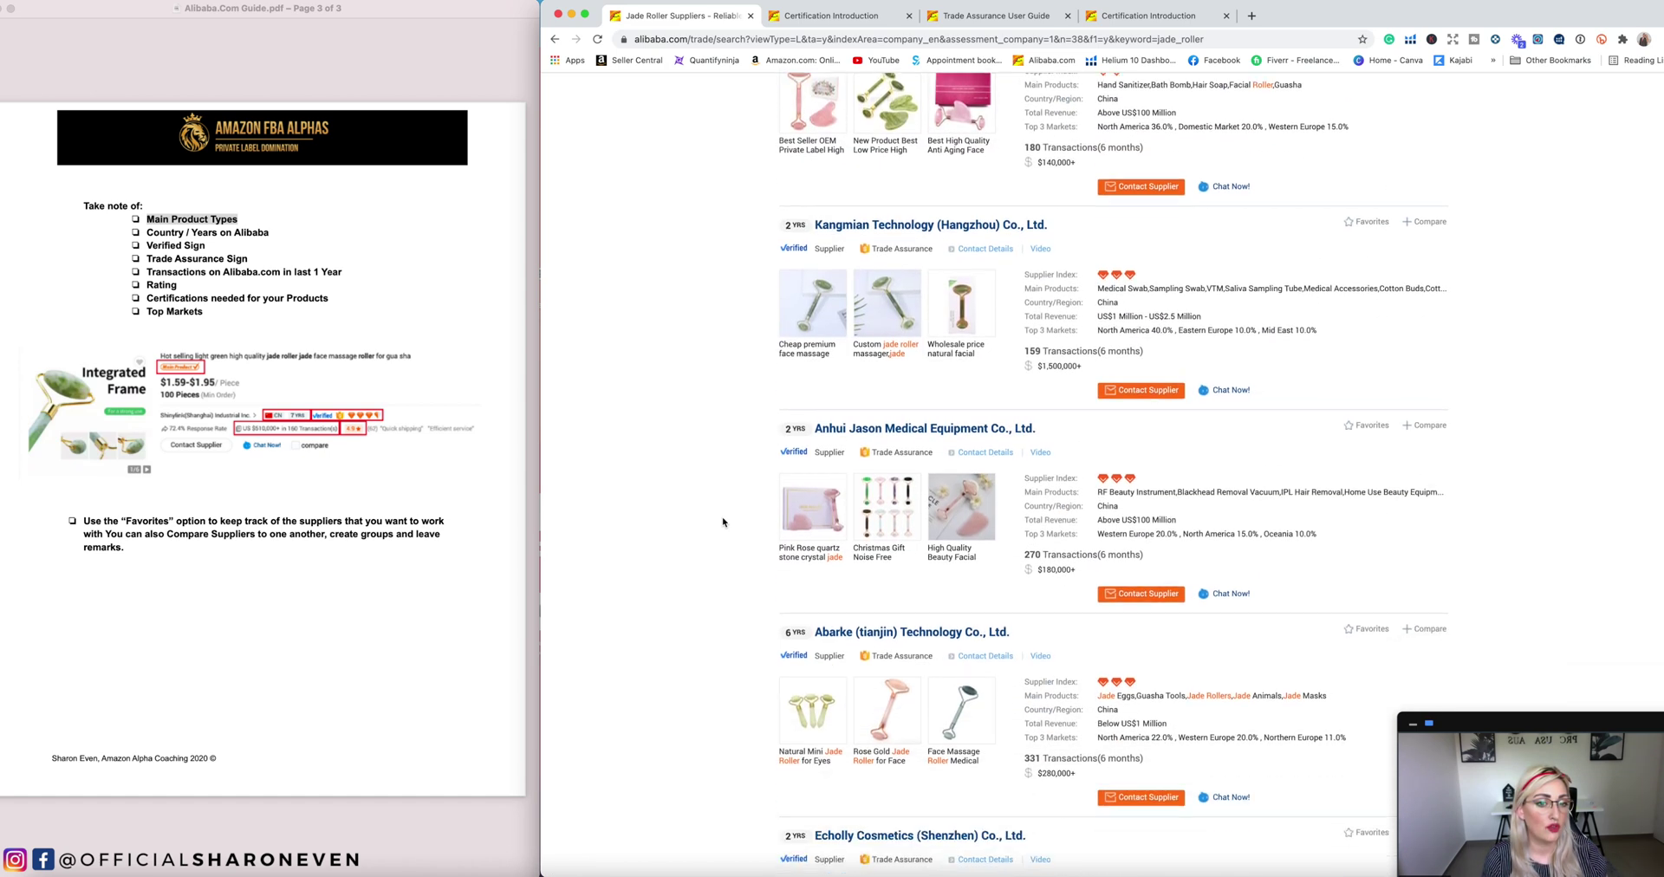
{"action": "scroll", "coordinate": [723, 522], "scroll_direction": "down", "scroll_amount": 2}
{"action": "scroll", "coordinate": [723, 522], "scroll_direction": "down", "scroll_amount": 2}
{"action": "scroll", "coordinate": [723, 522], "scroll_direction": "down", "scroll_amount": 1}
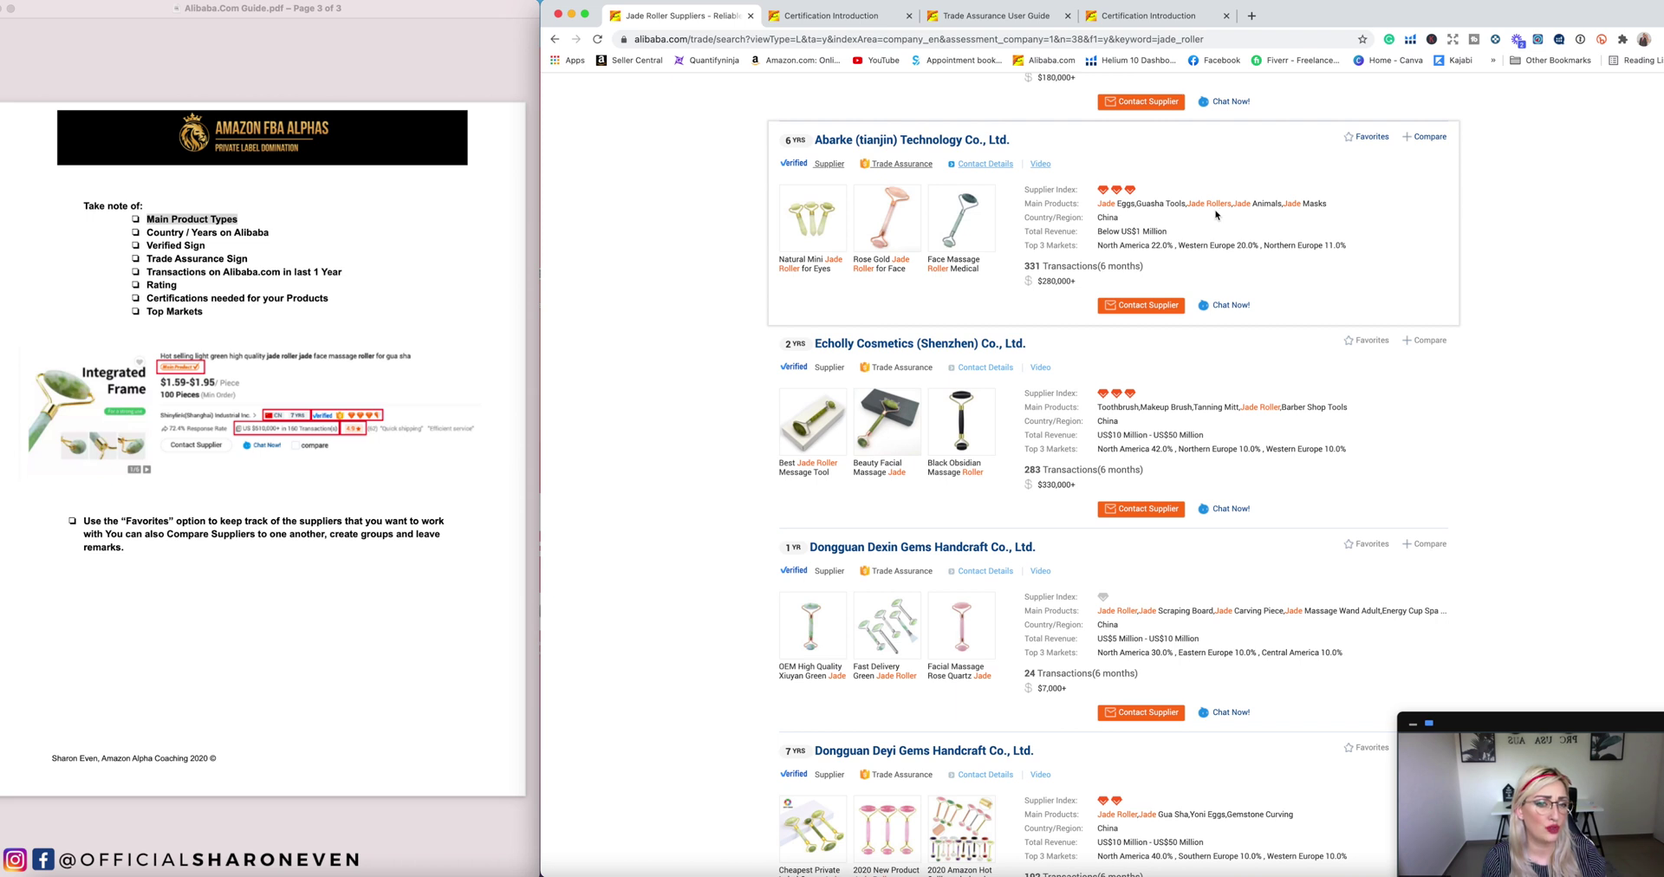
{"action": "left_click_drag", "start_coordinate": [1328, 205], "coordinate": [1099, 205]}
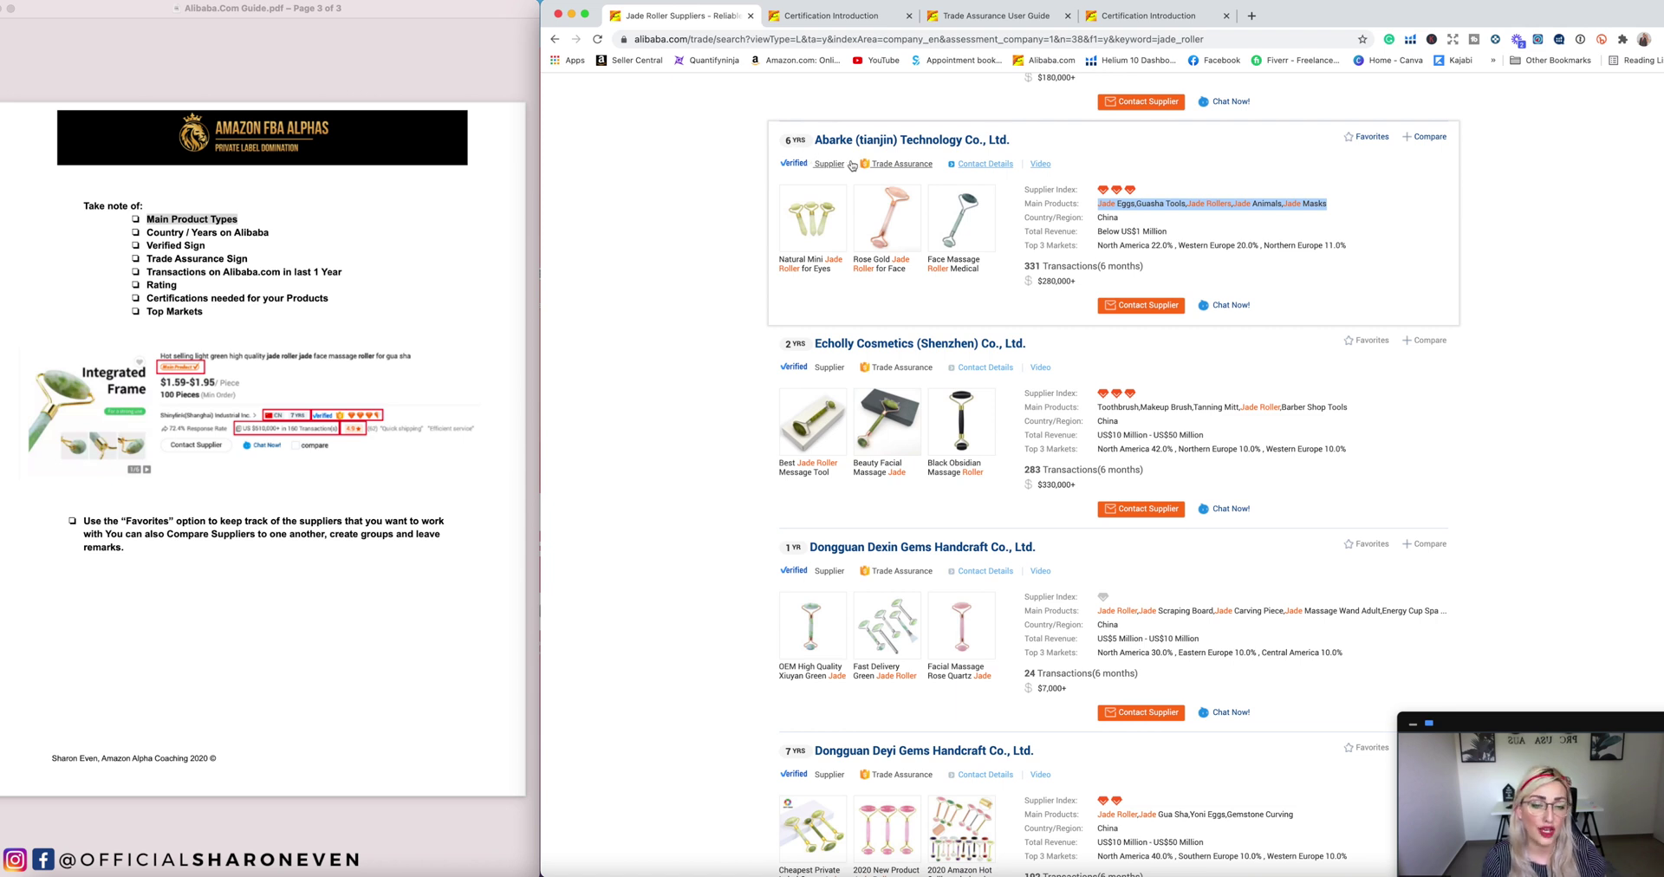
{"action": "left_click", "coordinate": [1237, 282]}
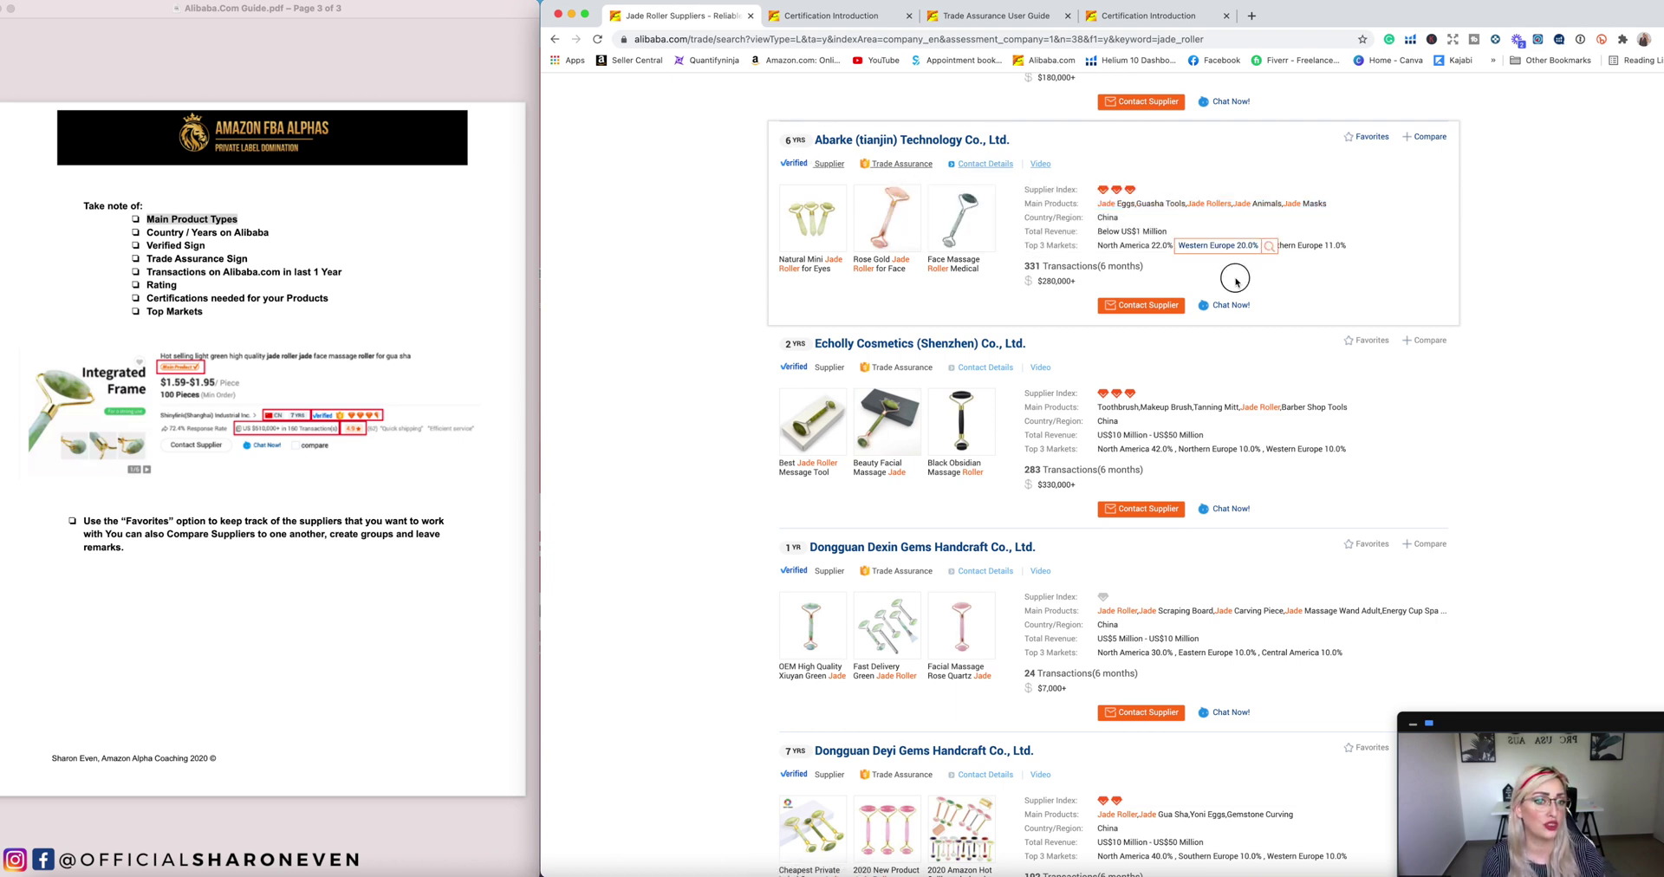
{"action": "mouse_move", "coordinate": [1192, 274]}
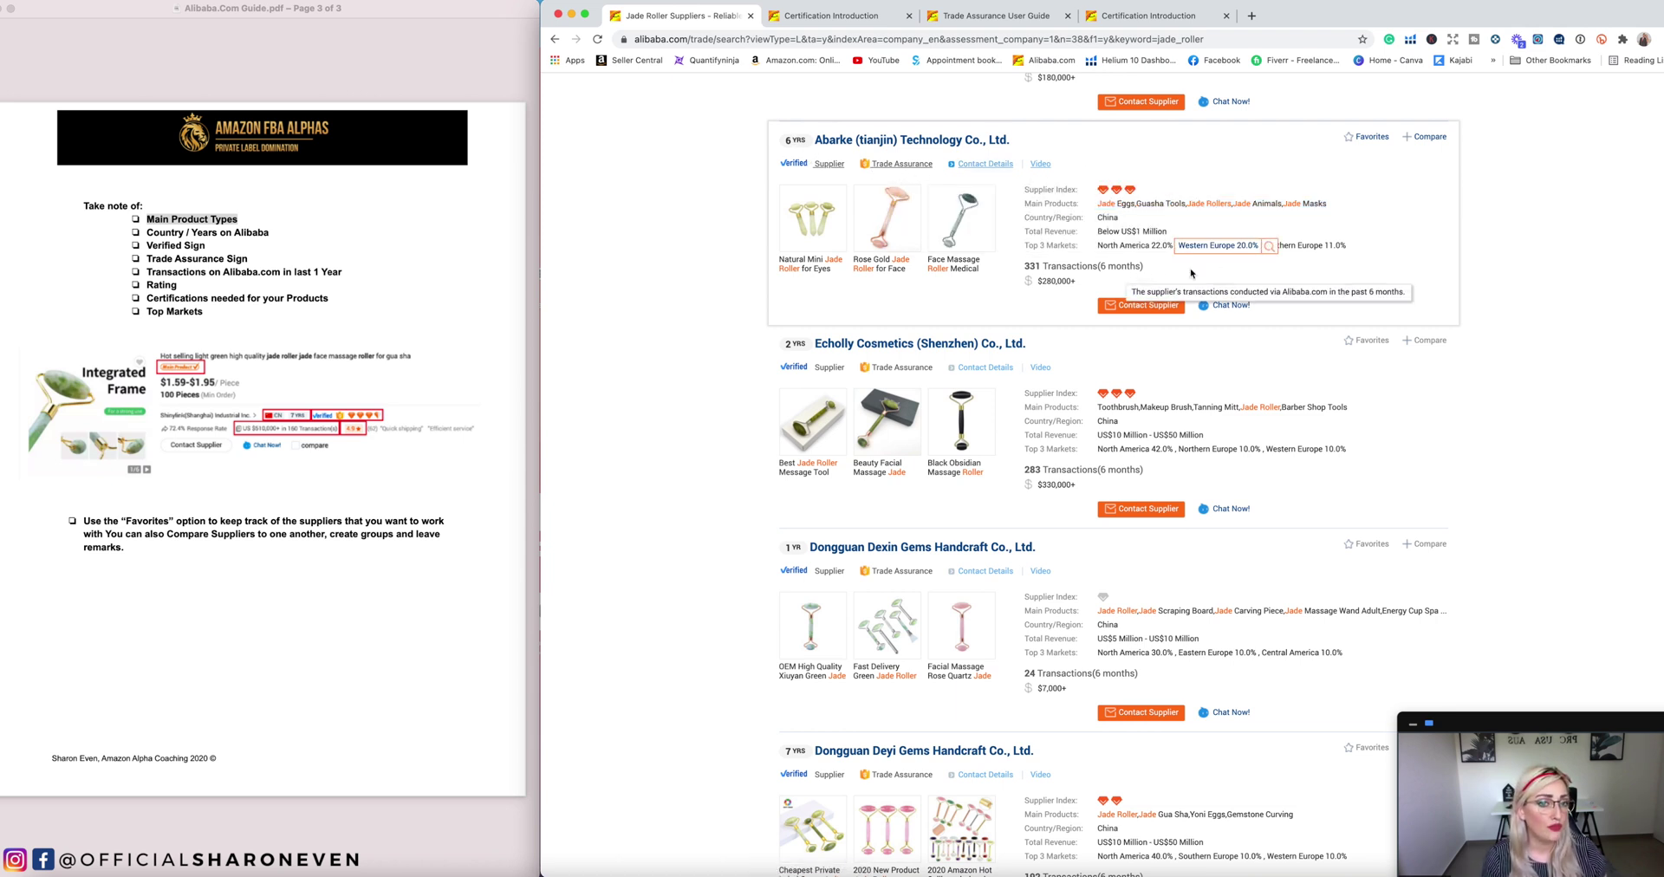
{"action": "left_click", "coordinate": [1367, 137]}
{"action": "left_click", "coordinate": [989, 466]}
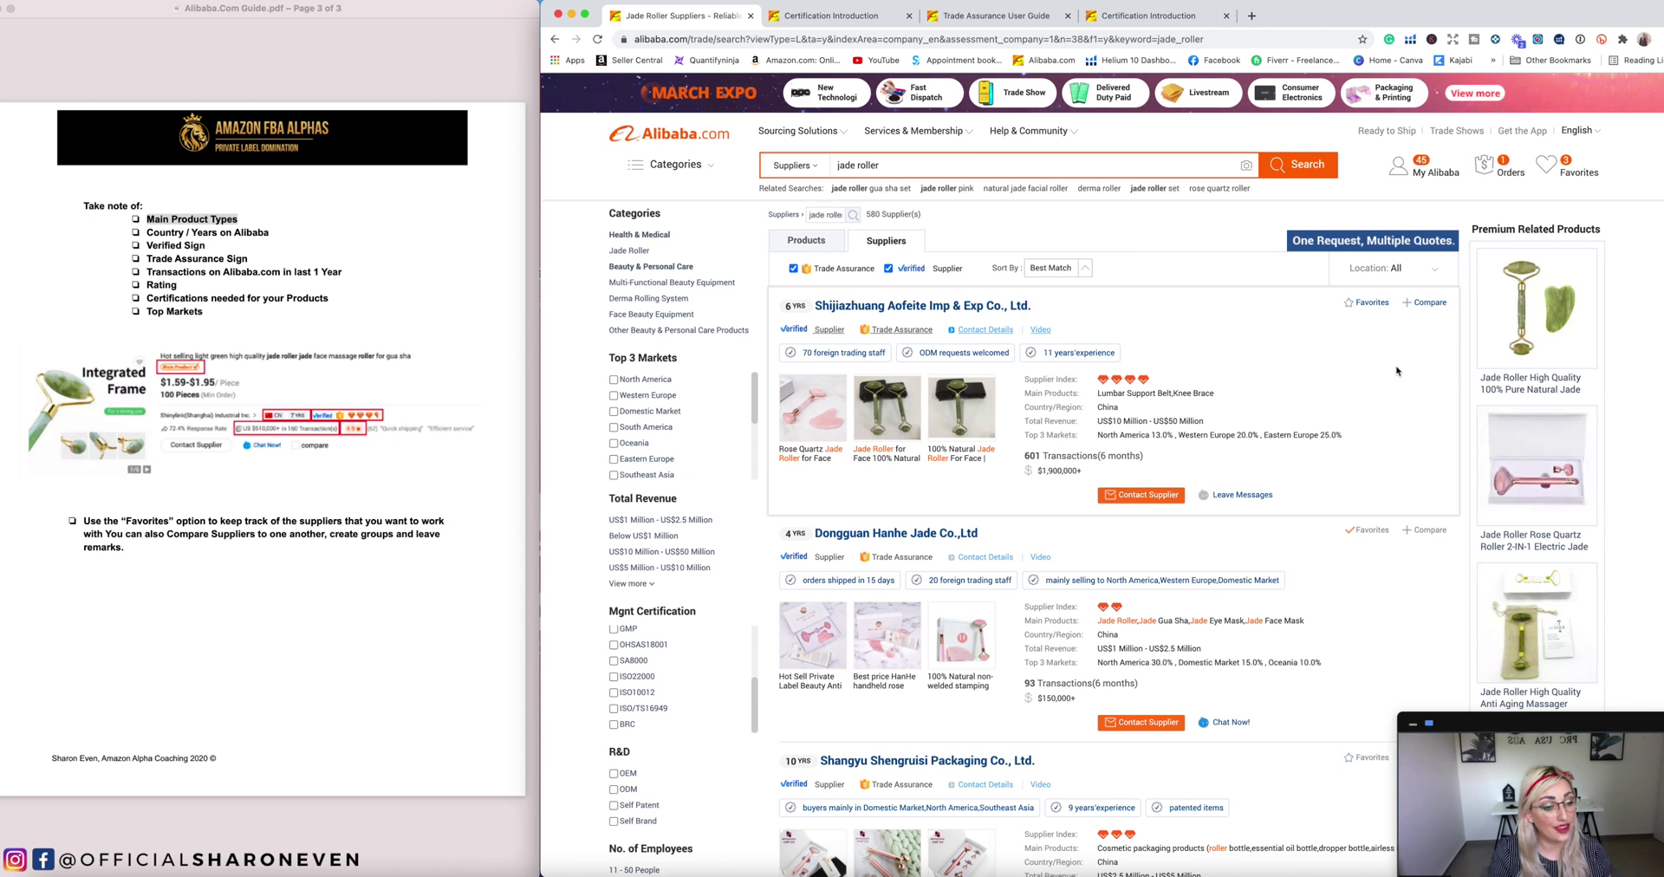
Step: Open the Favorites page and look through the saved suppliers list
{"action": "left_click", "coordinate": [1579, 173]}
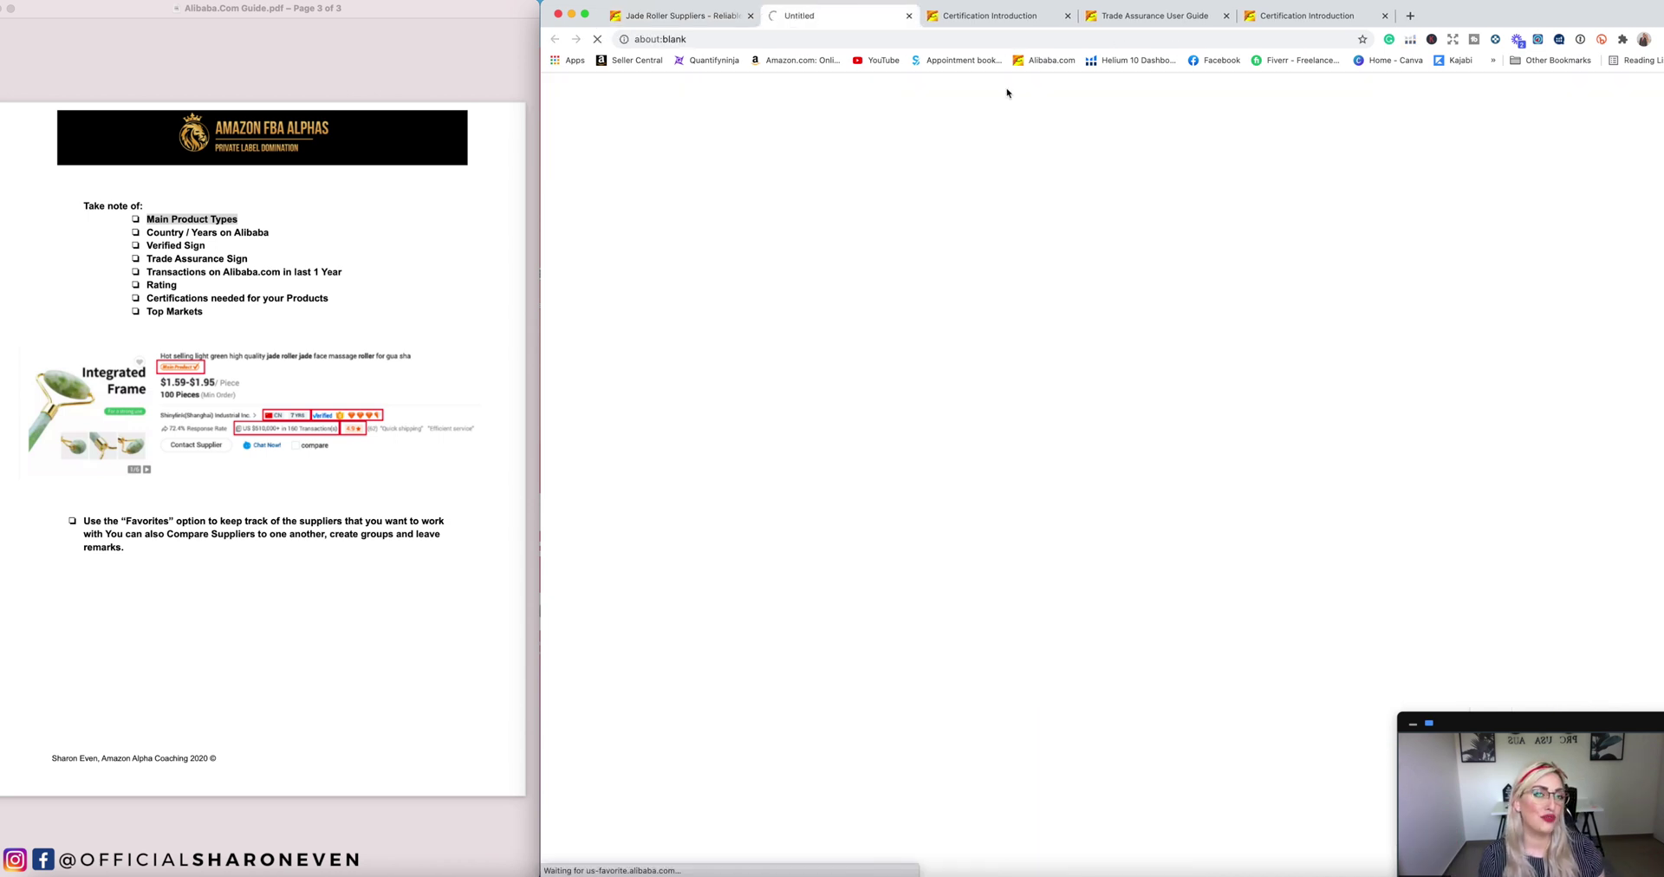
{"action": "left_click", "coordinate": [668, 14]}
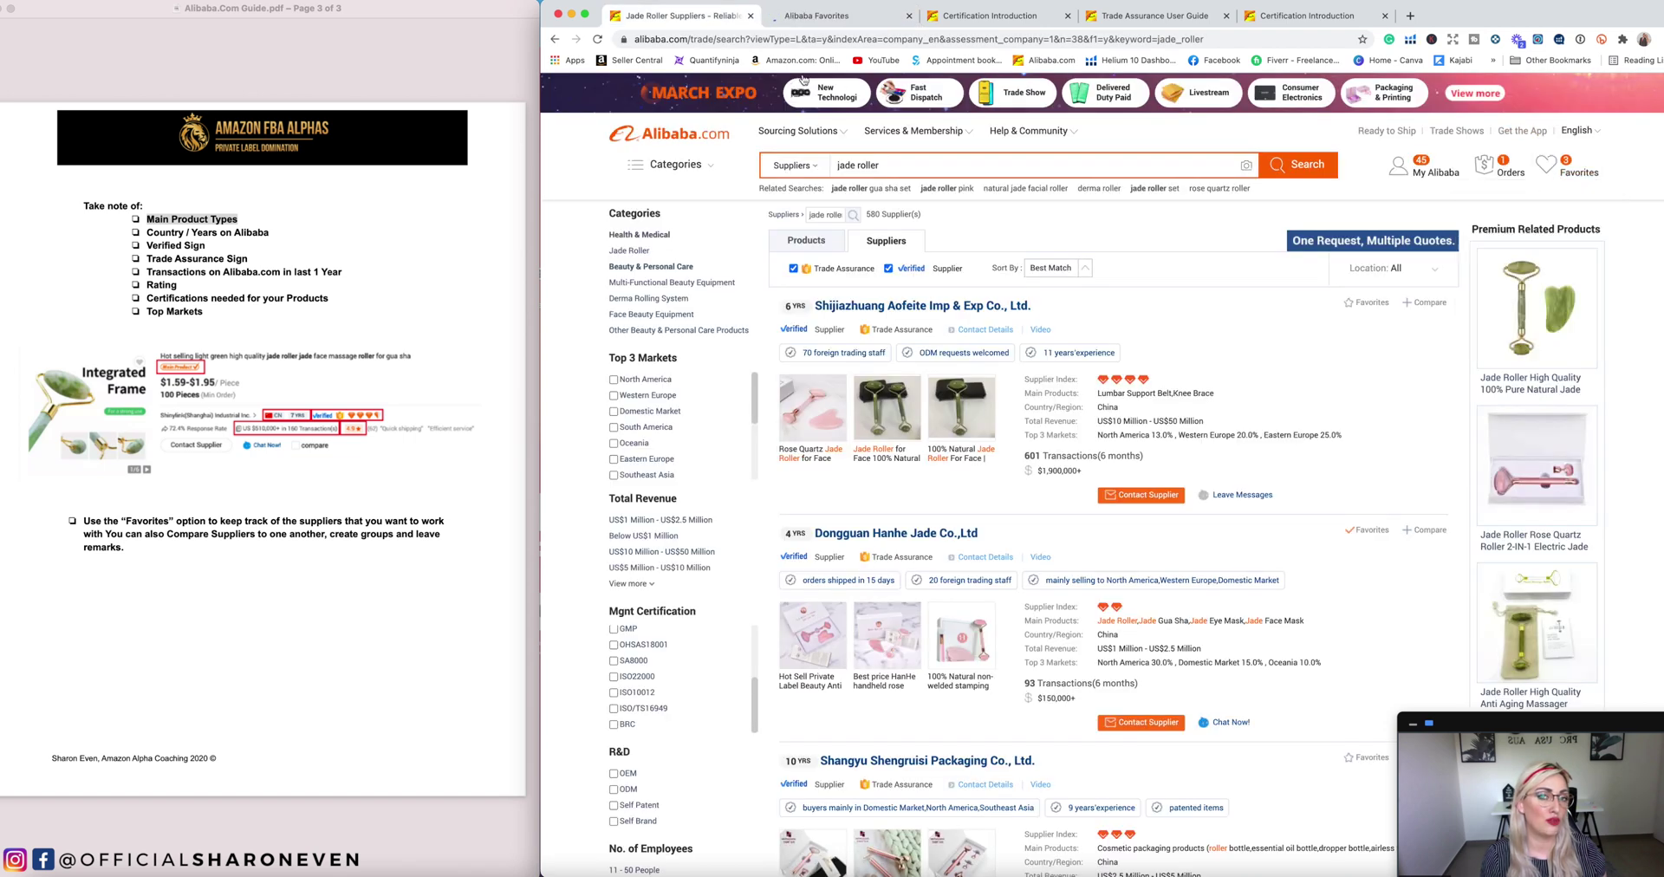
{"action": "left_click", "coordinate": [788, 19]}
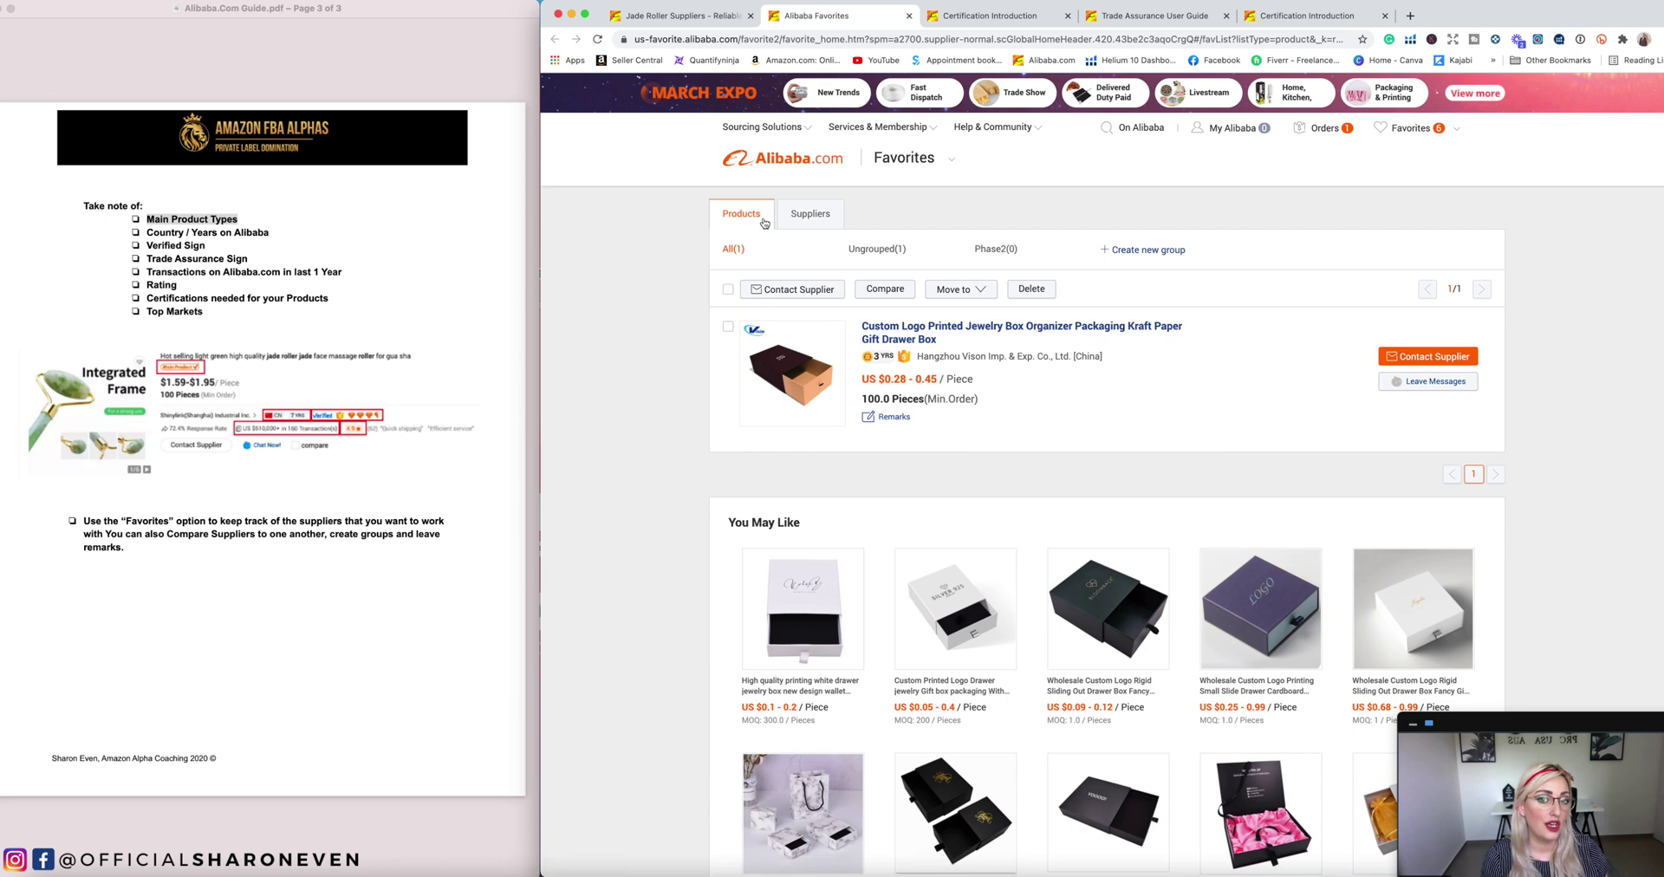
{"action": "left_click", "coordinate": [799, 219]}
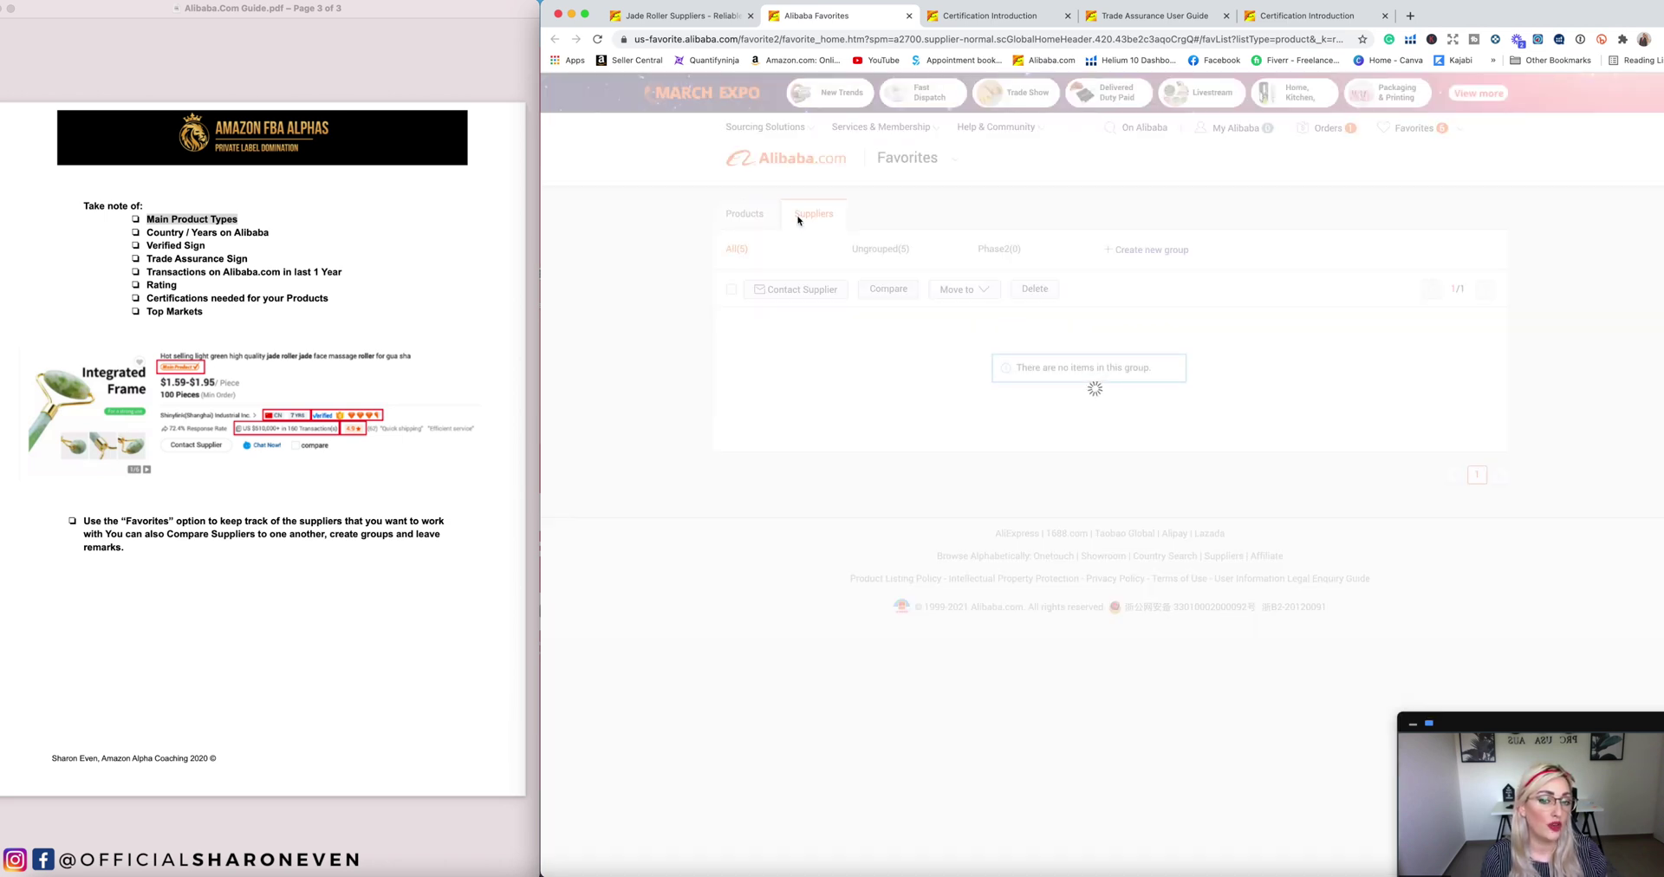
{"action": "scroll", "coordinate": [638, 459], "scroll_direction": "down", "scroll_amount": 2}
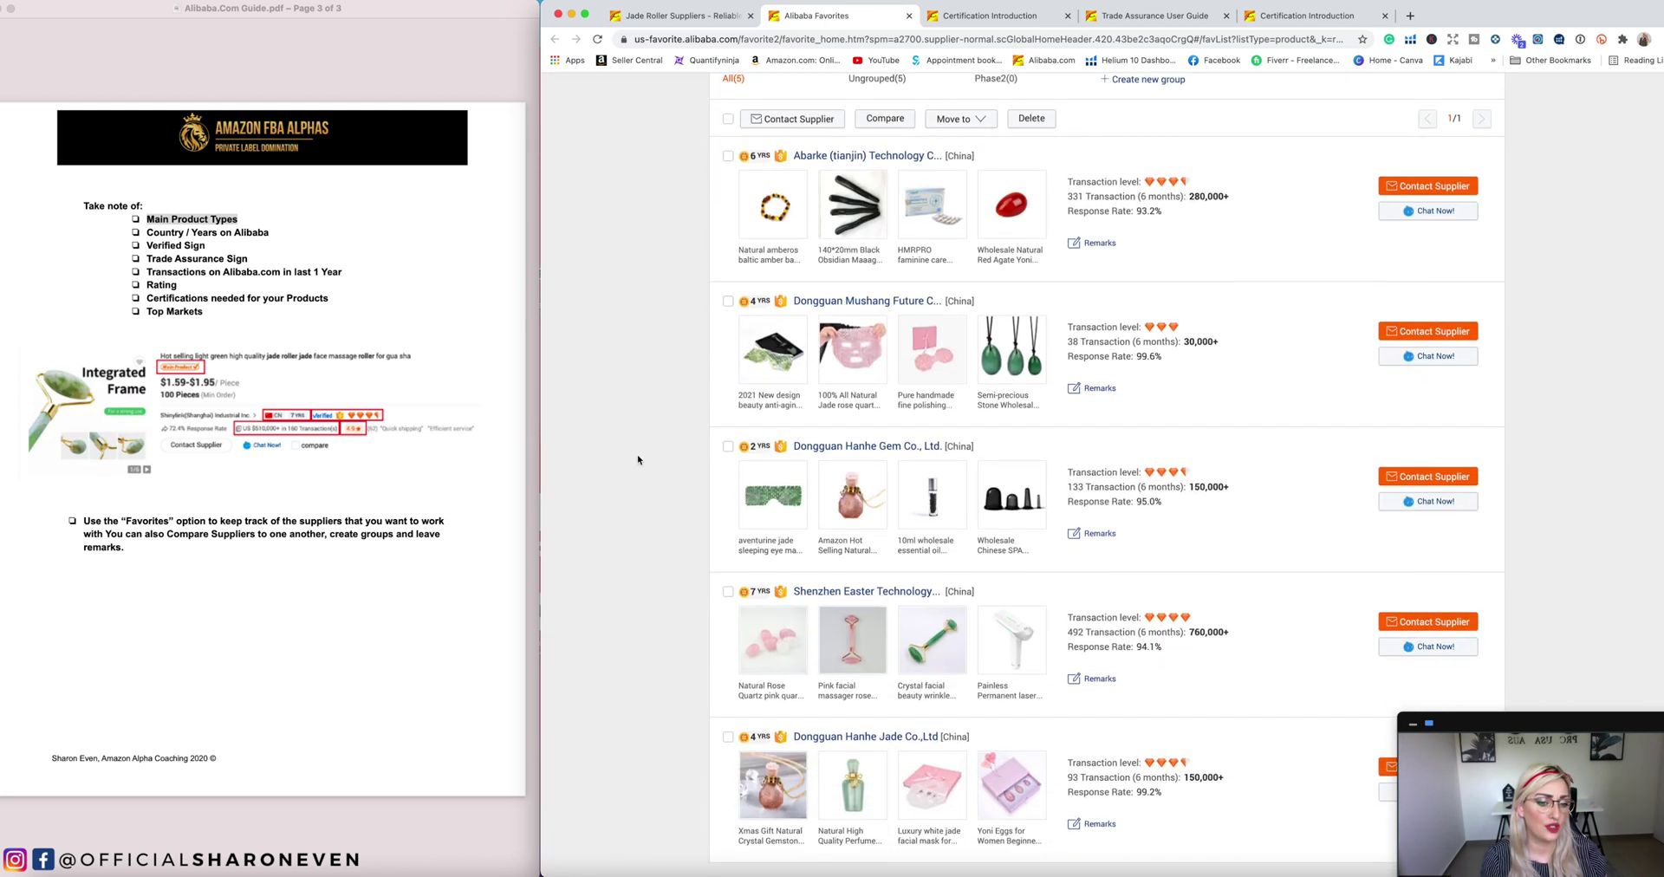
{"action": "scroll", "coordinate": [638, 460], "scroll_direction": "down", "scroll_amount": 2}
{"action": "scroll", "coordinate": [638, 459], "scroll_direction": "up", "scroll_amount": 3}
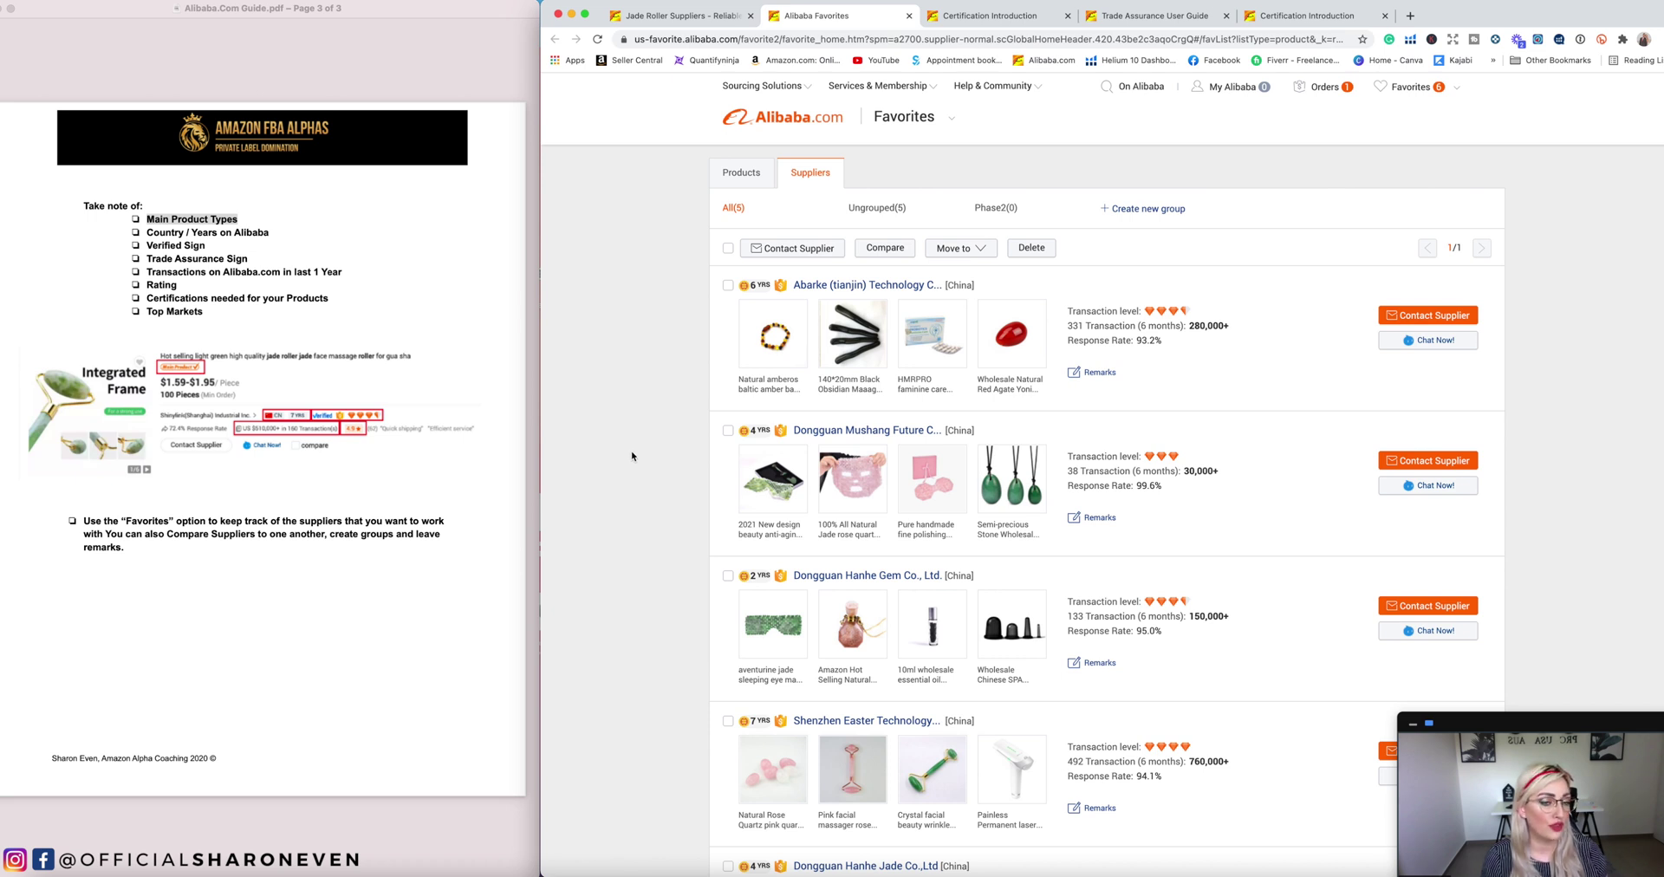
Step: Add the remark "Reached out and waiting on reply" to Abarke (tianjin) Technology in the favorite suppliers
{"action": "left_click", "coordinate": [1094, 373]}
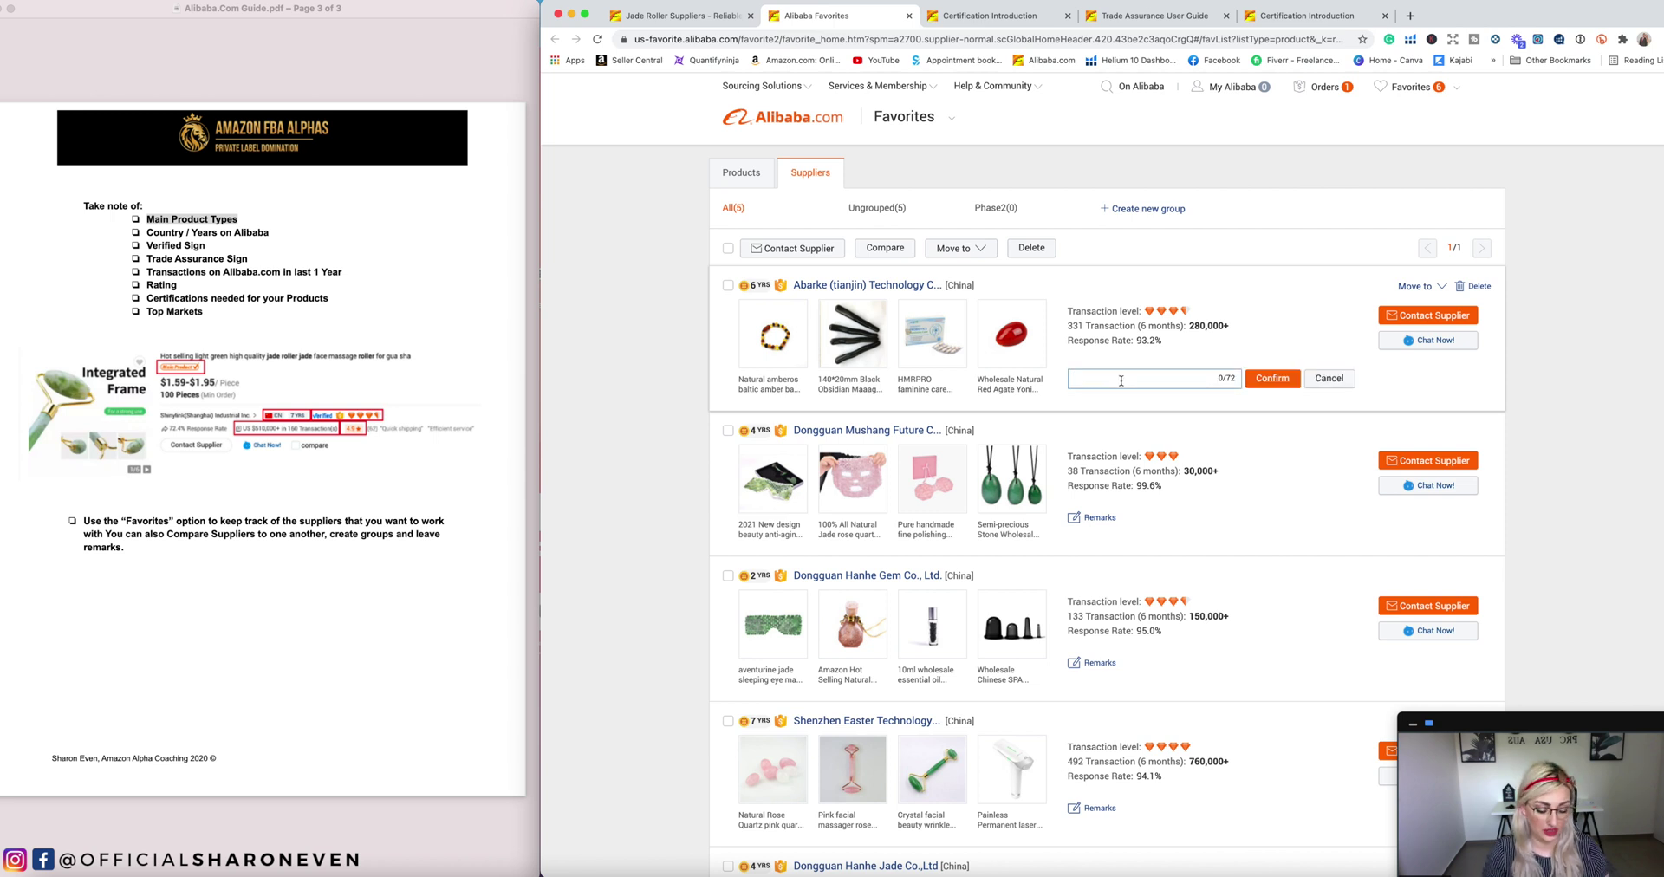
{"action": "type", "text": "Reached "}
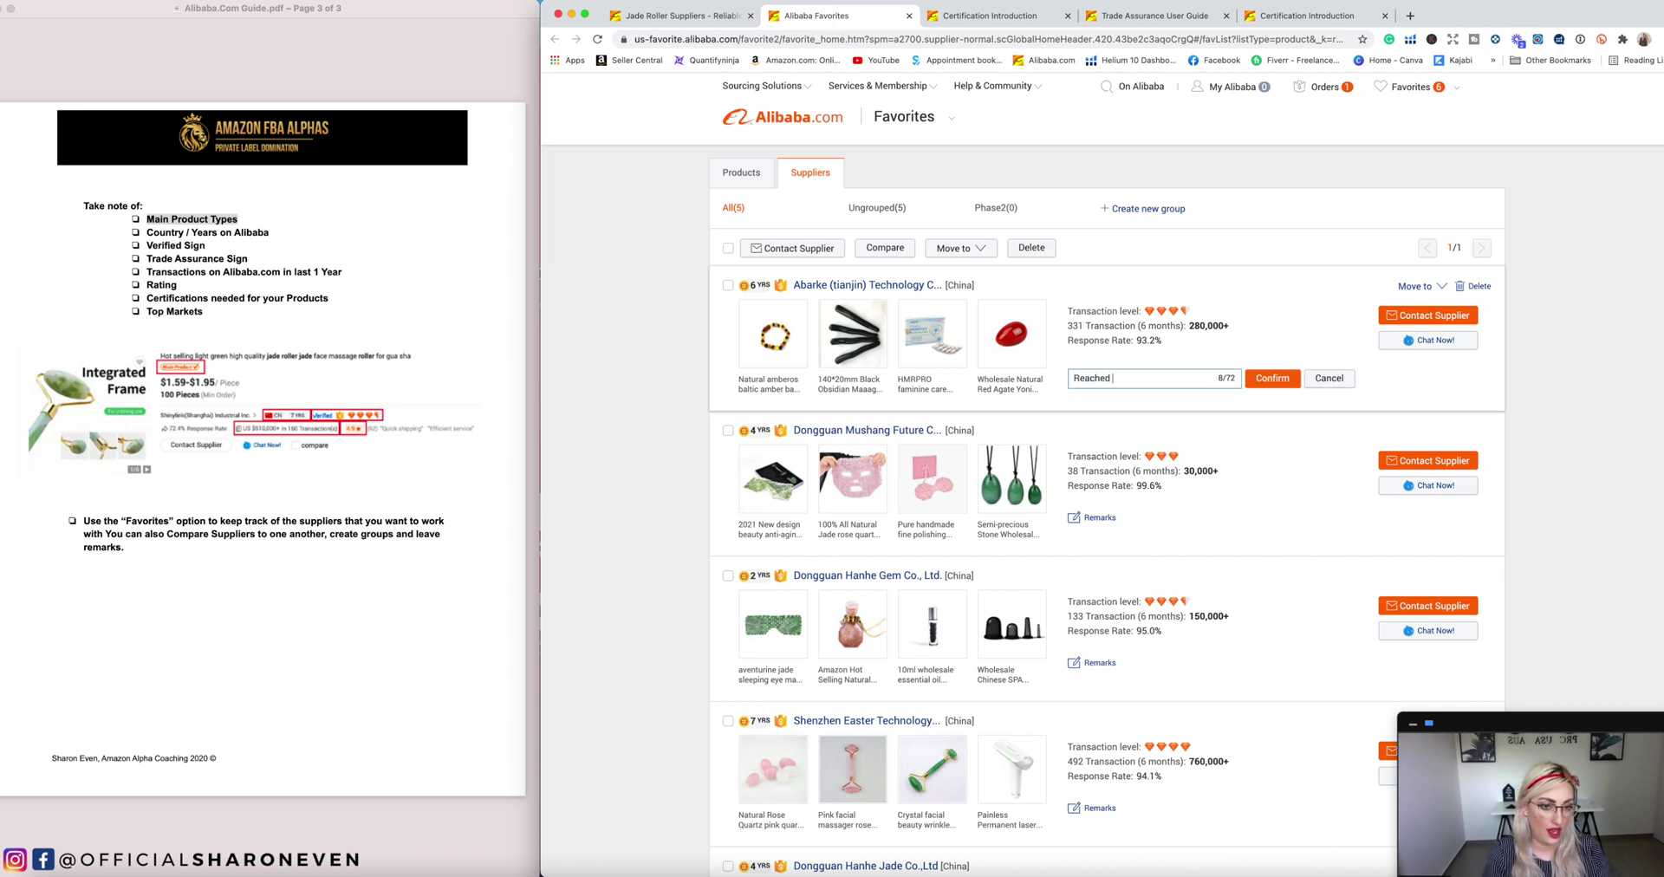
{"action": "type", "text": "out and waiting"}
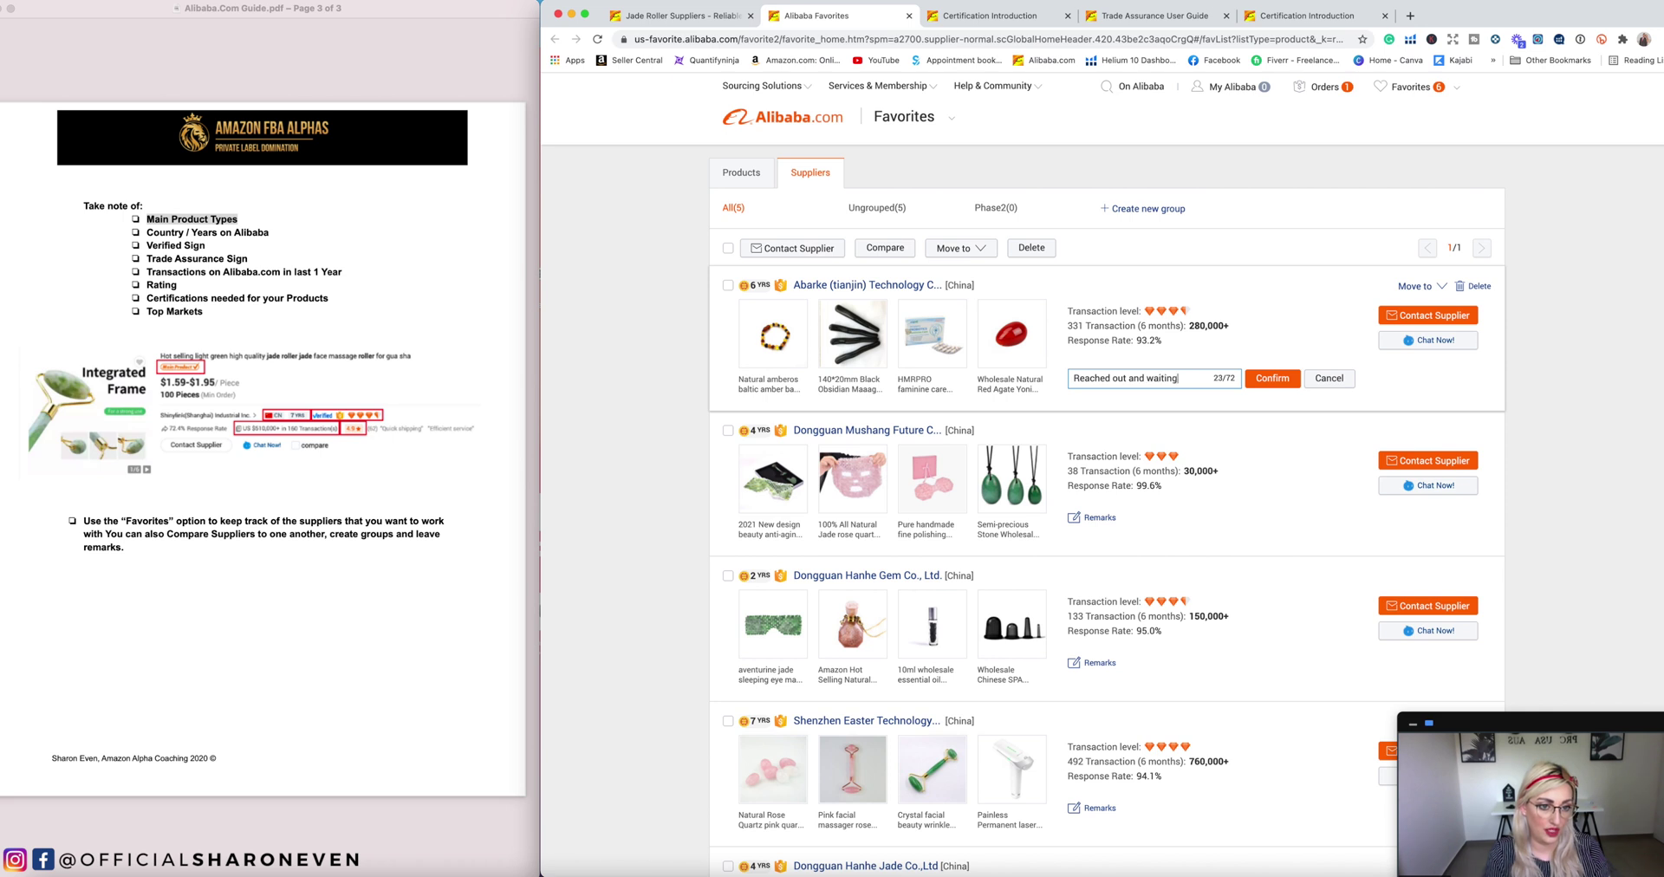
{"action": "type", "text": " on reply"}
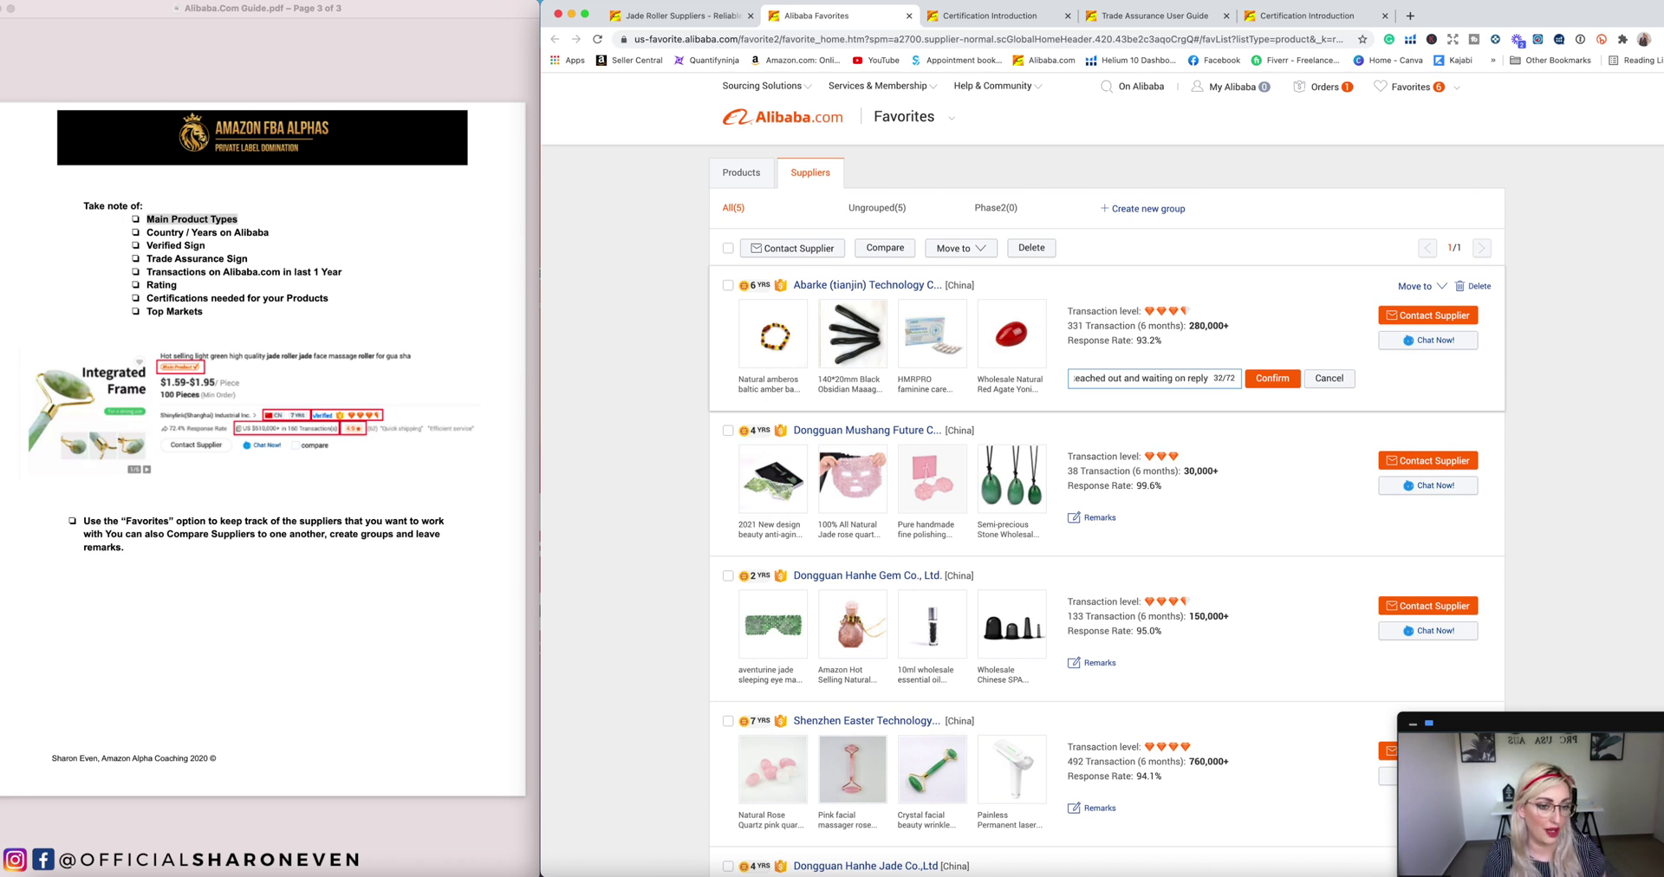
{"action": "left_click", "coordinate": [1272, 377]}
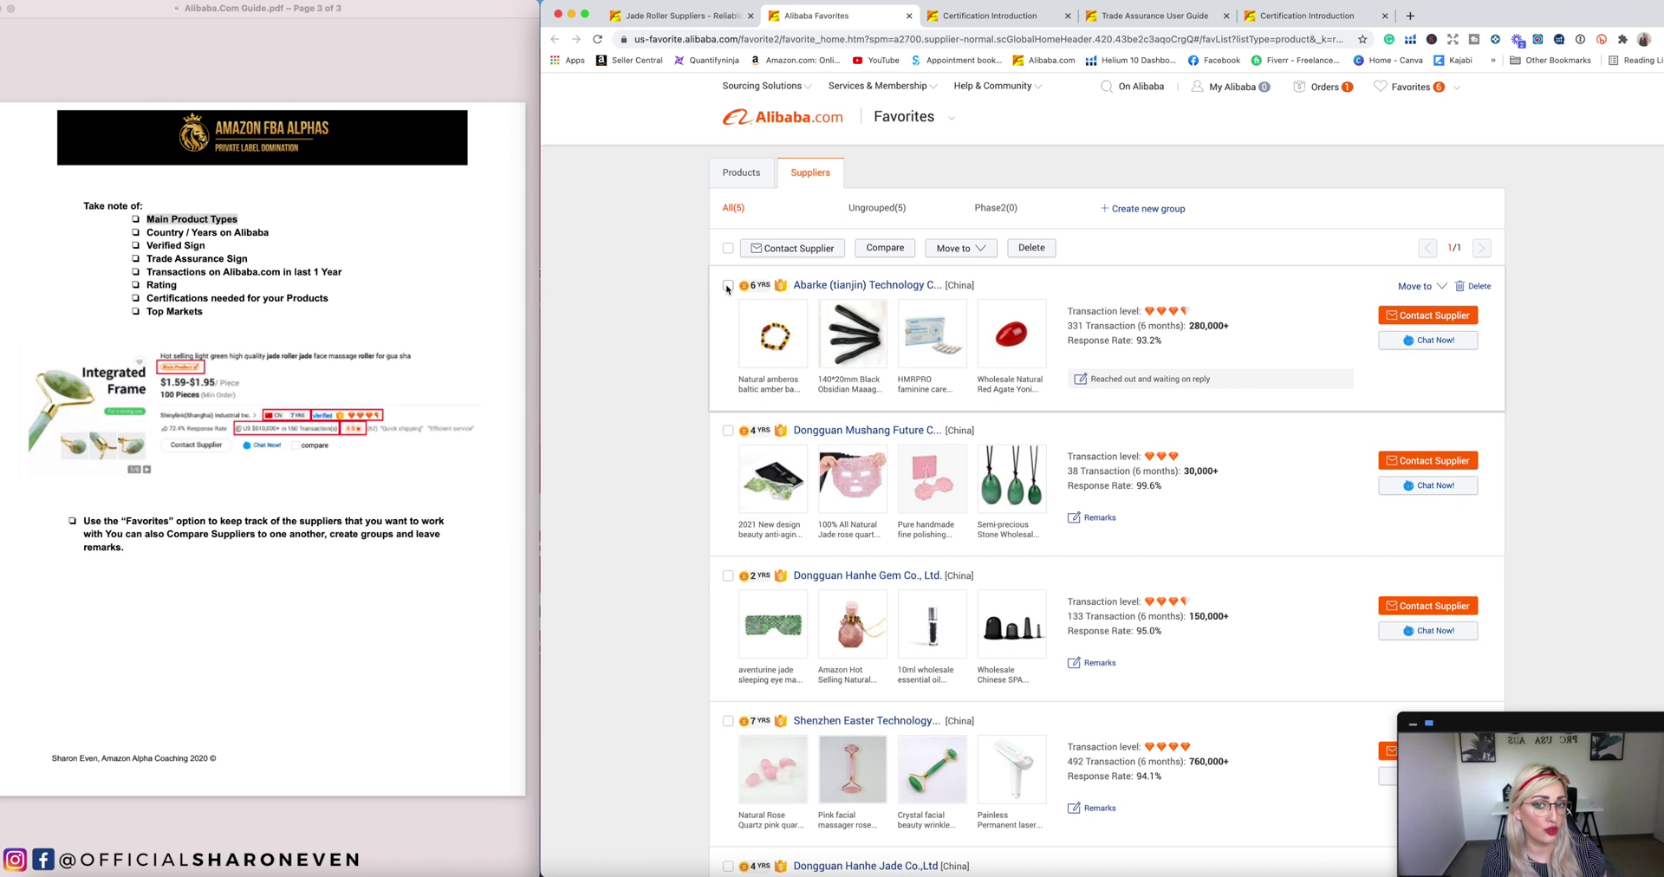
Step: Select Abarke (tianjin) Technology, Dongguan Mushang Future Cosmetics and Dongguan Hanhe Gem in the favorite suppliers
{"action": "mouse_move", "coordinate": [990, 217]}
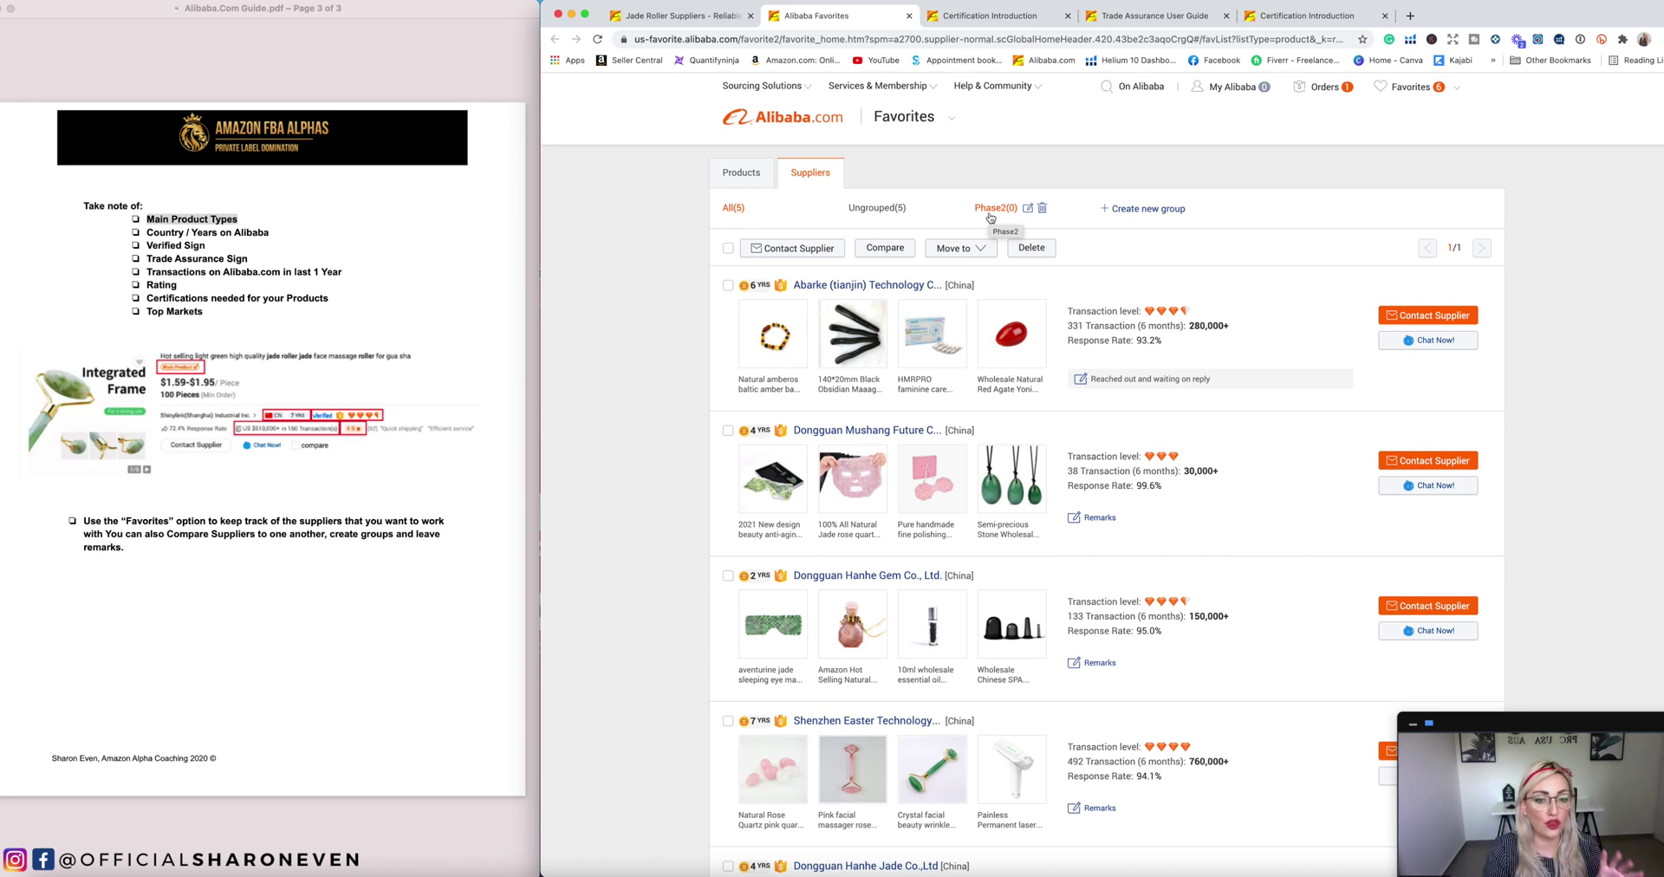
{"action": "left_click", "coordinate": [728, 285]}
{"action": "left_click", "coordinate": [728, 432]}
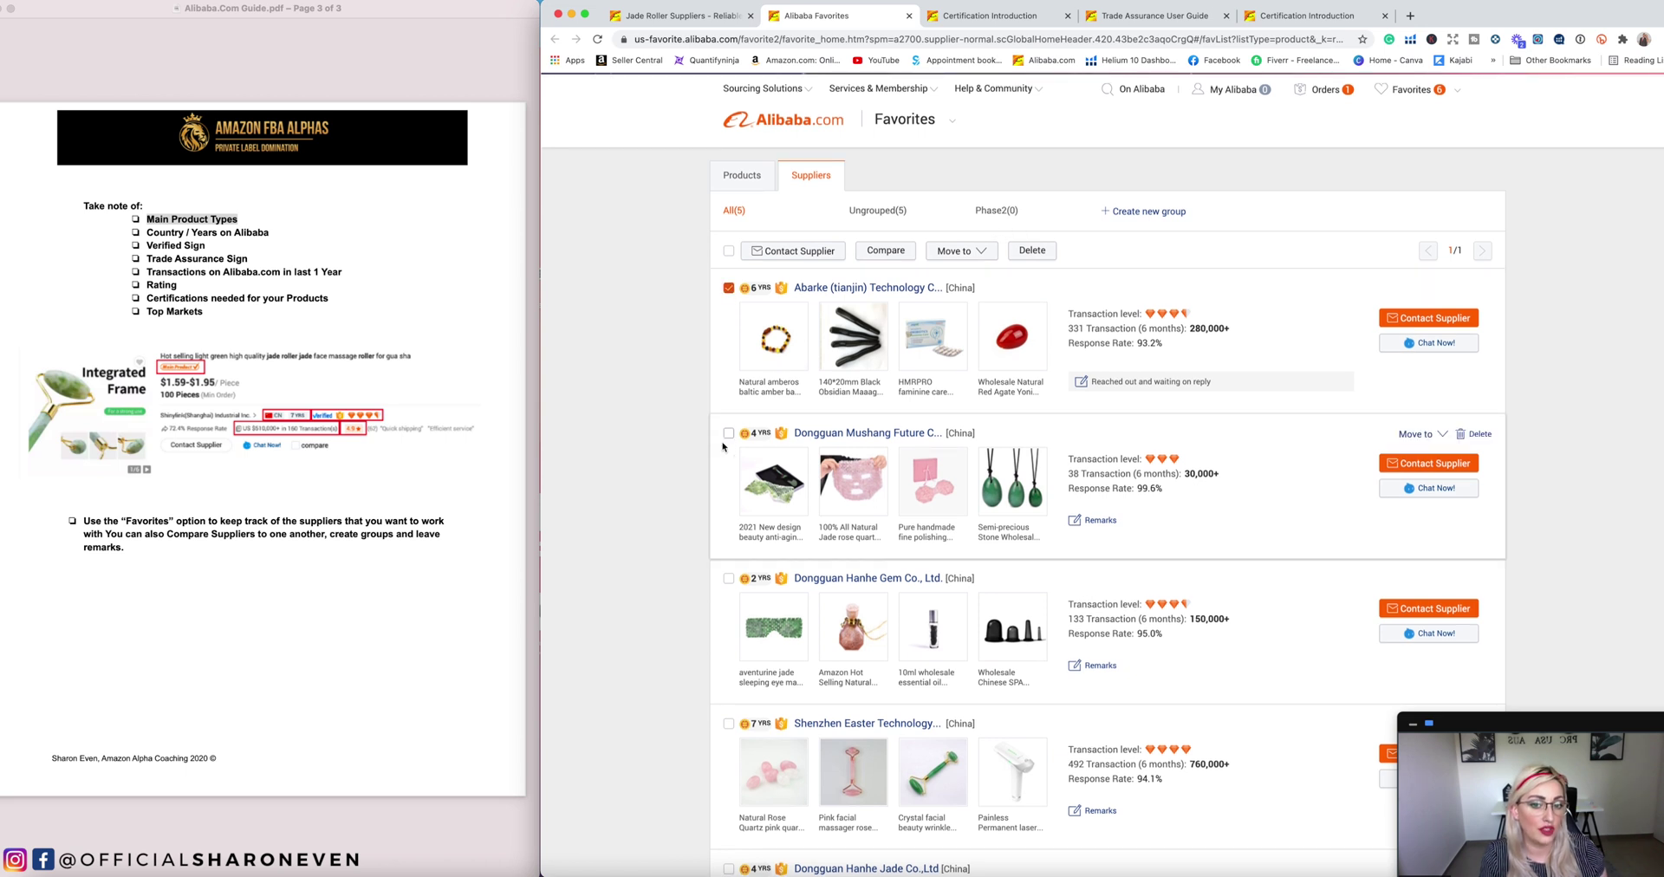
{"action": "left_click", "coordinate": [728, 578]}
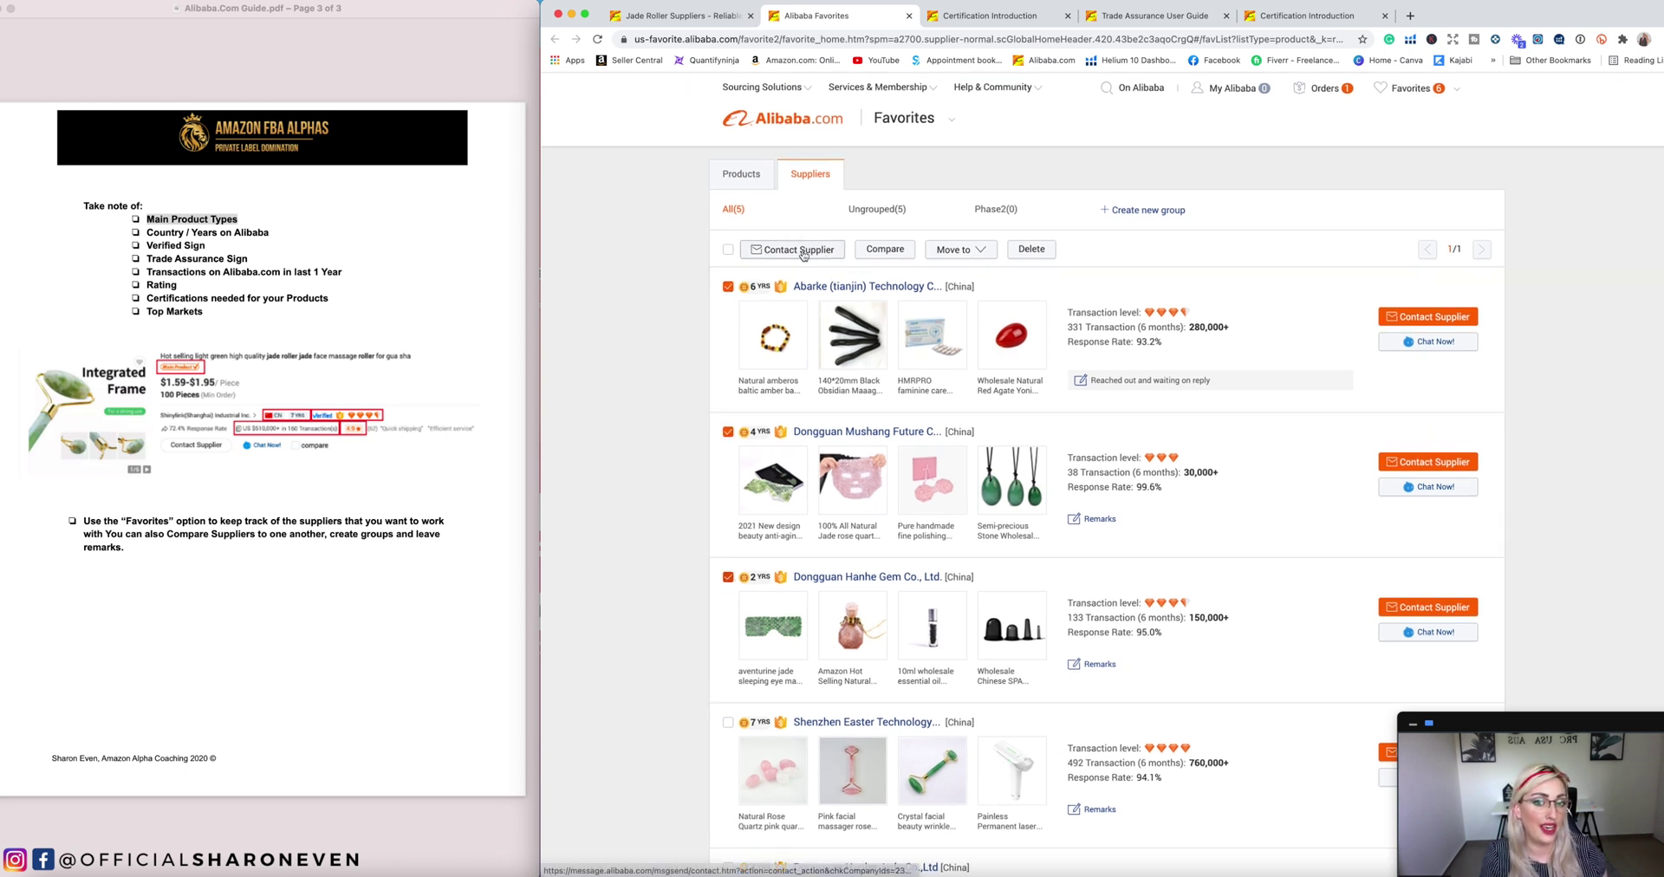
{"action": "left_click", "coordinate": [984, 257]}
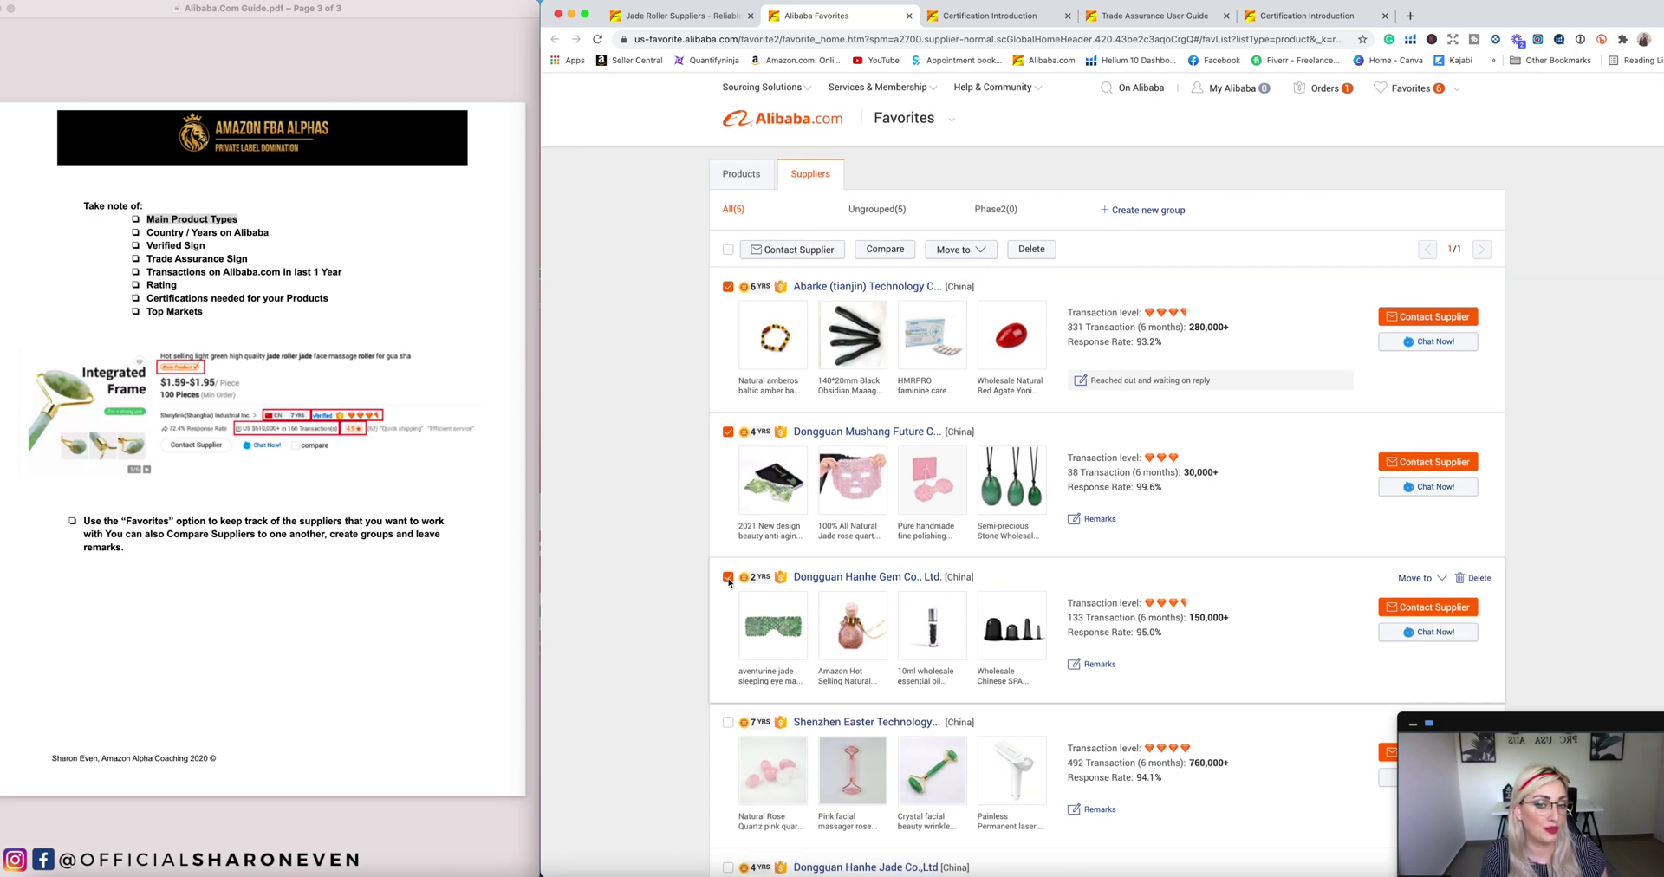
{"action": "scroll", "coordinate": [726, 567], "scroll_direction": "down", "scroll_amount": 1}
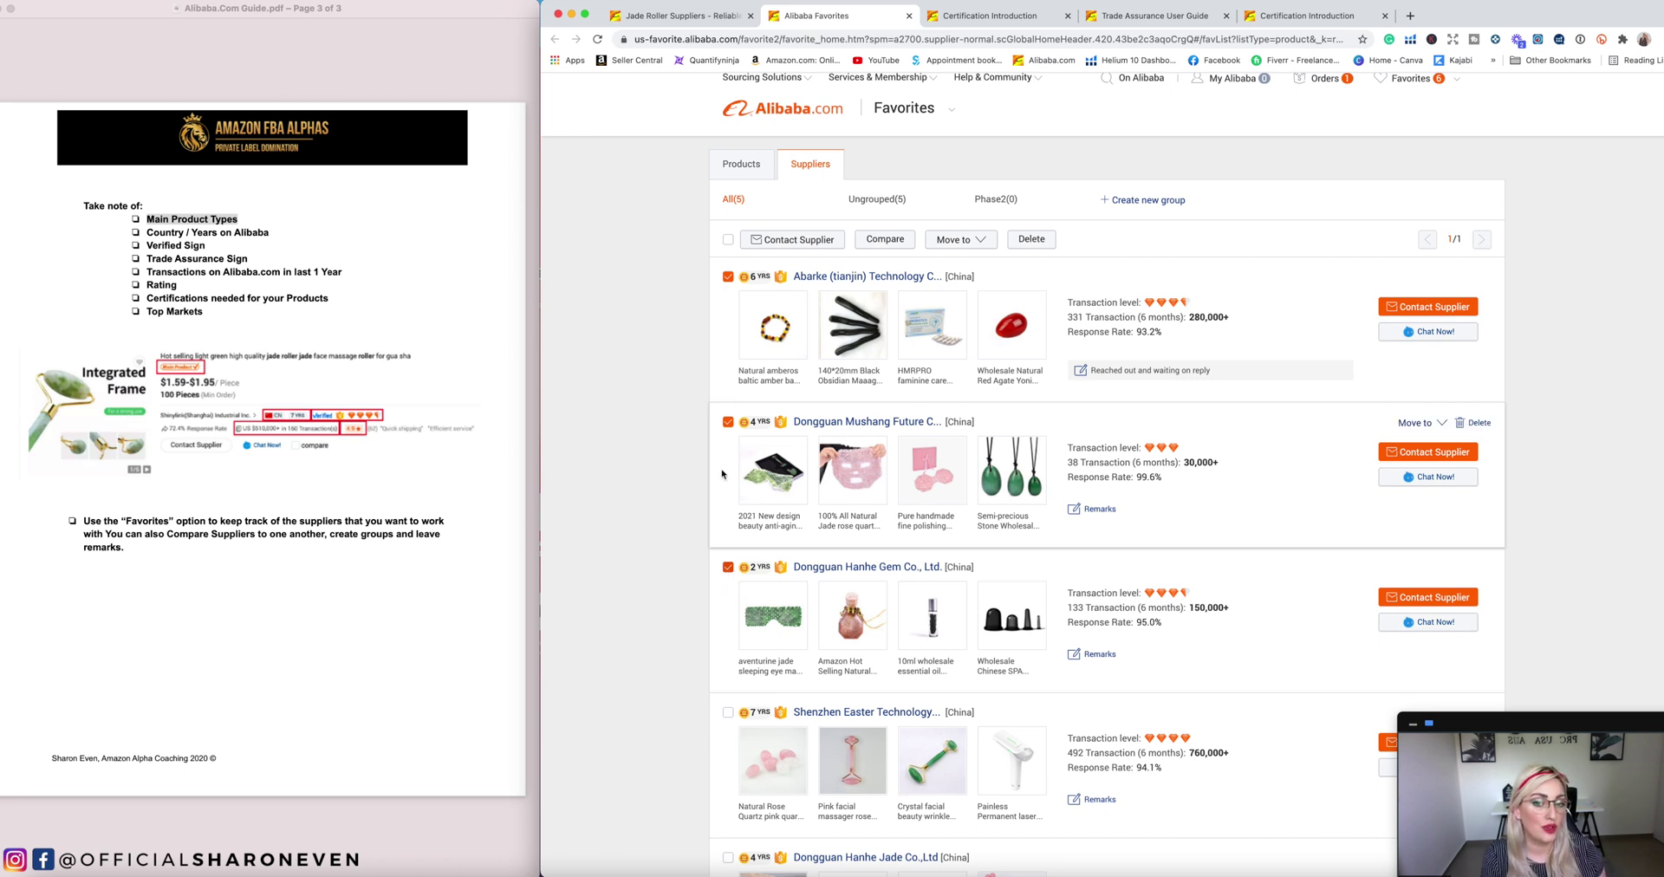
Step: Open a joint inquiry to the three selected suppliers, entering the security check code to continue
{"action": "left_click", "coordinate": [799, 242]}
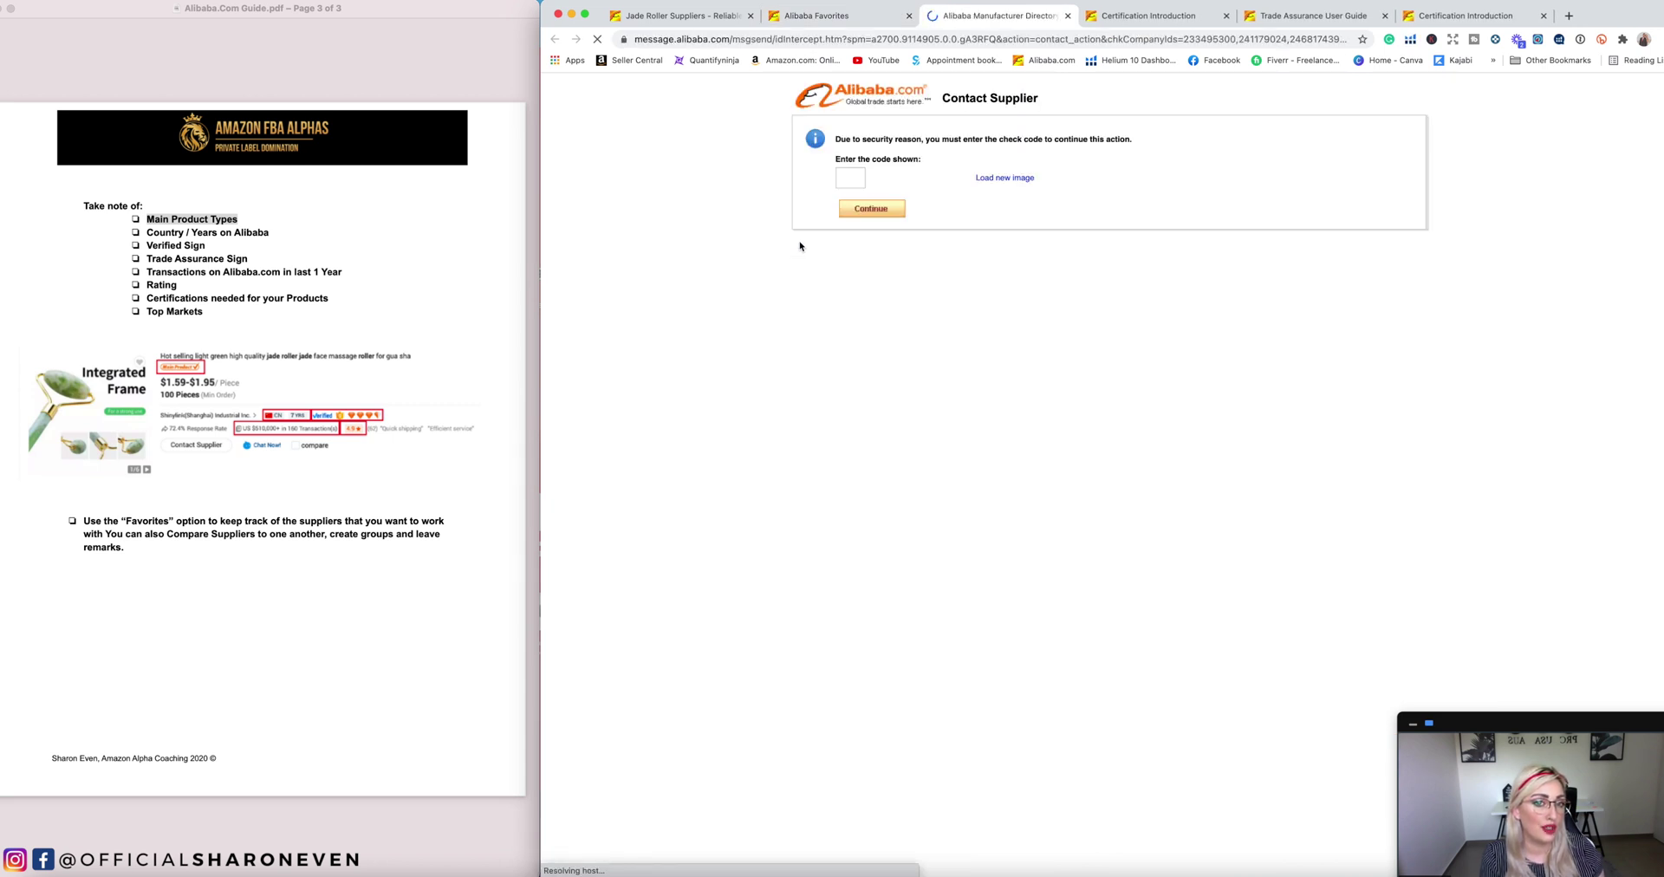
{"action": "left_click", "coordinate": [853, 179]}
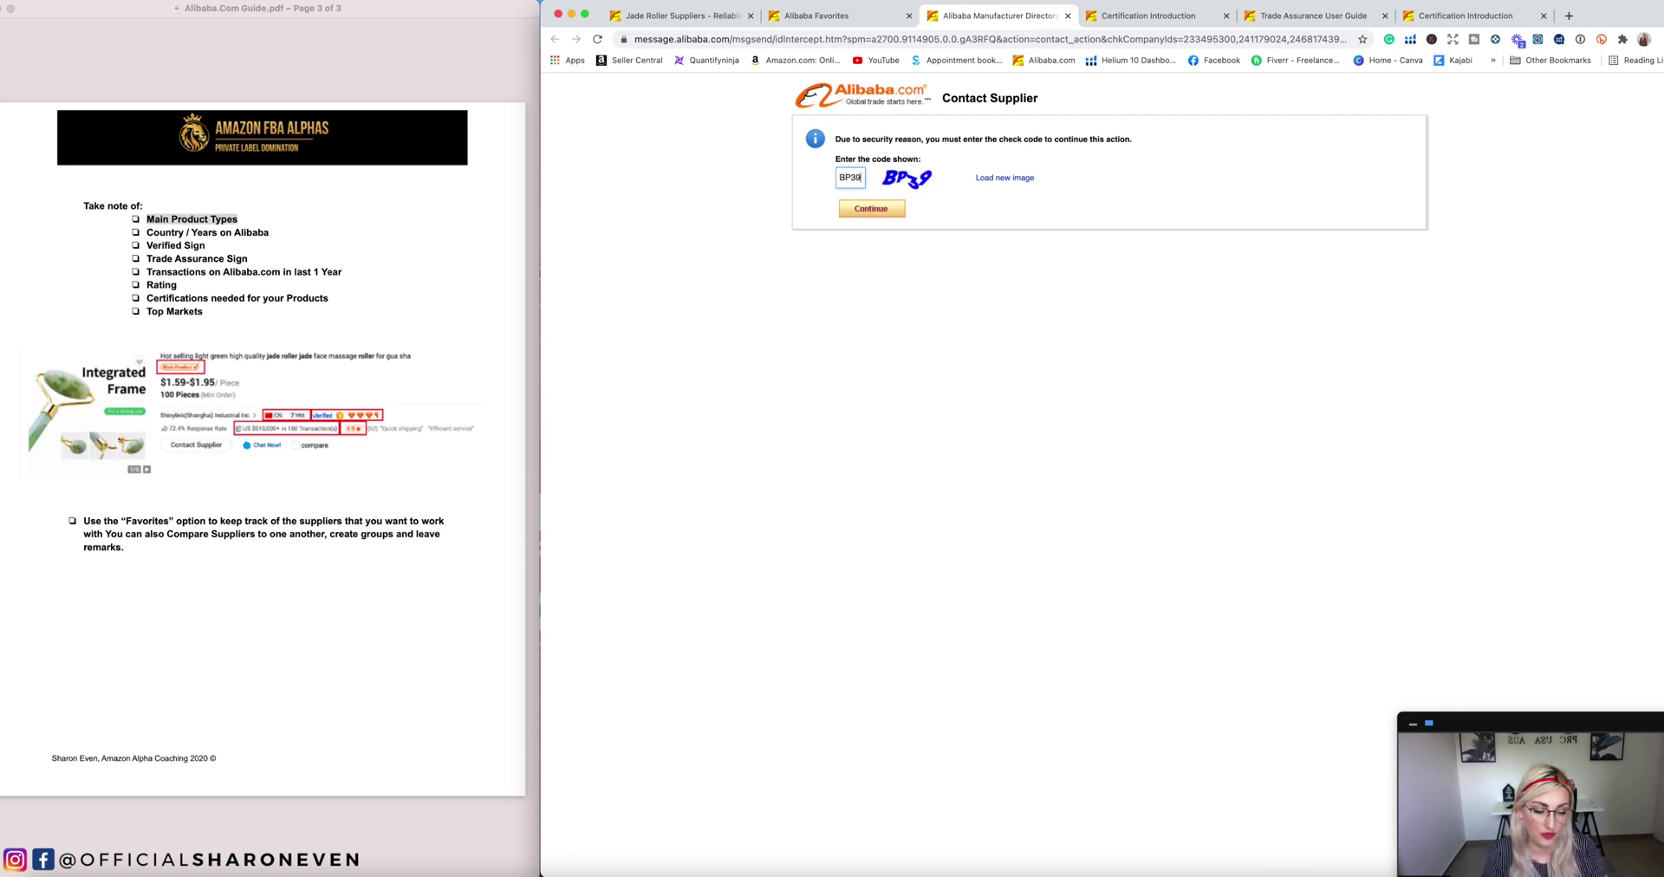
{"action": "left_click", "coordinate": [865, 208]}
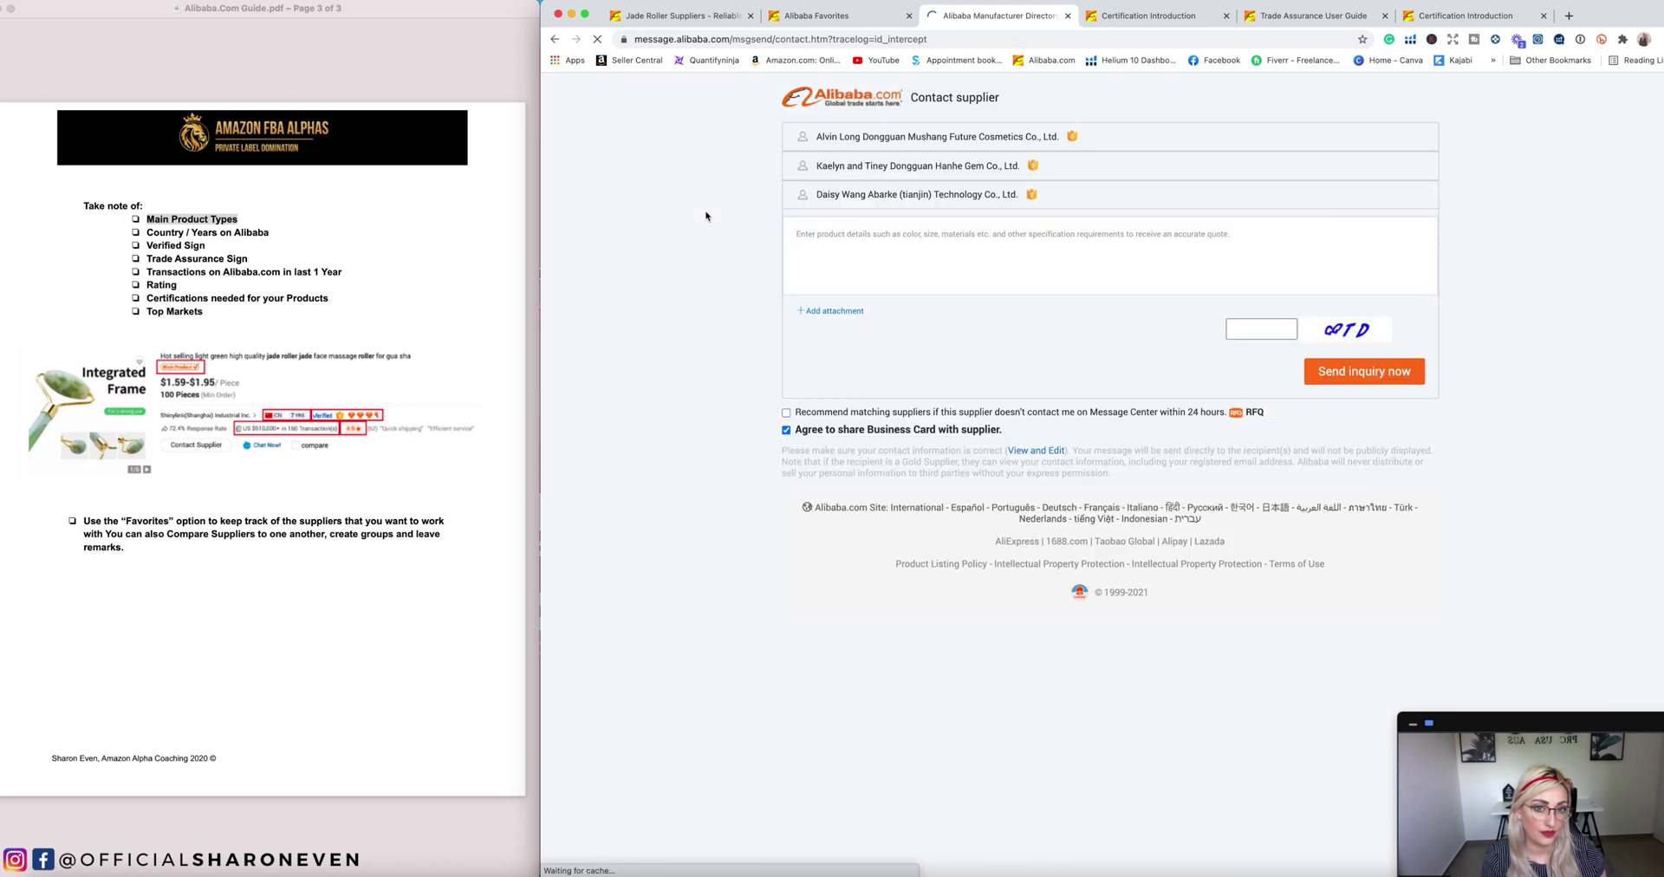
Step: Look over the message field and recipients of the joint inquiry, and close it without sending
{"action": "left_click", "coordinate": [873, 235]}
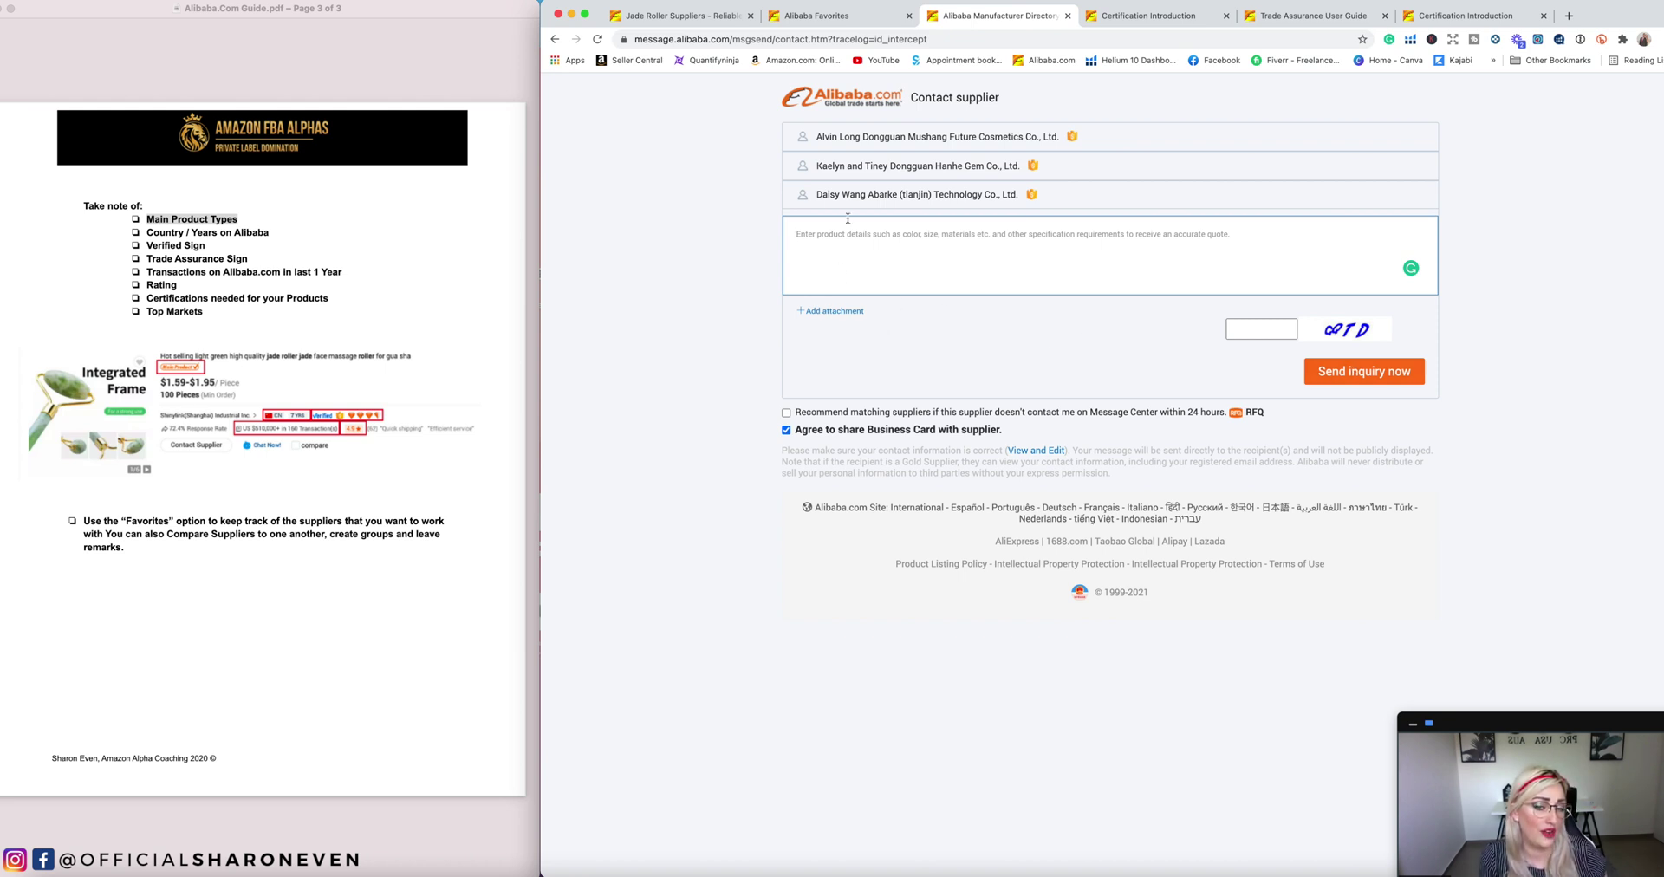
{"action": "left_click", "coordinate": [821, 192]}
{"action": "left_click_drag", "start_coordinate": [849, 136], "coordinate": [869, 139]}
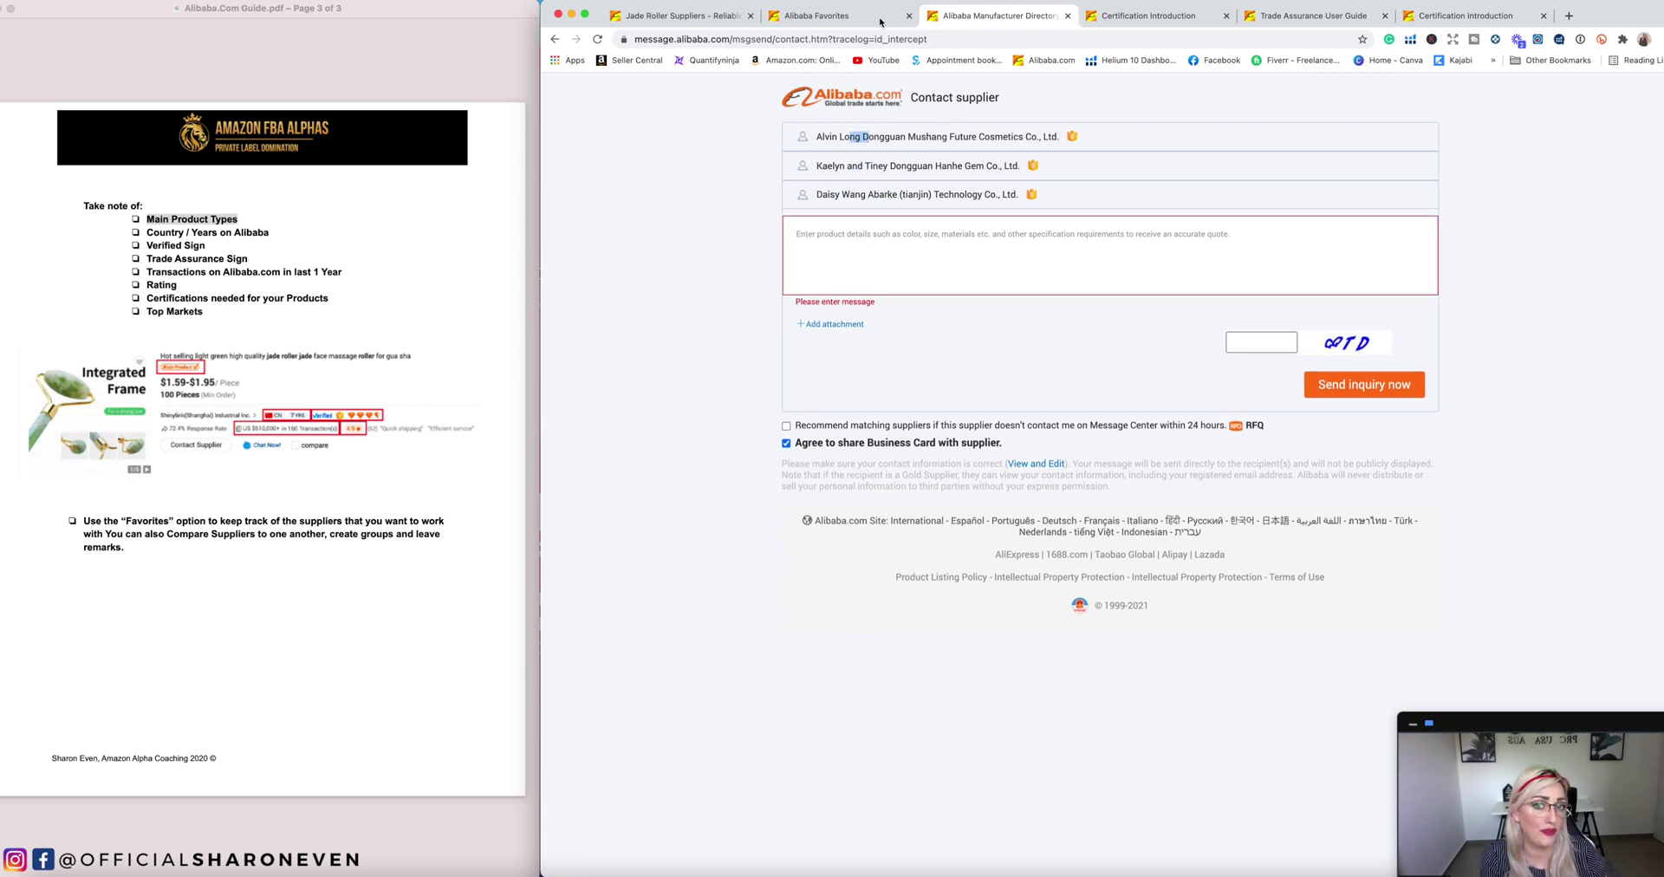
{"action": "left_click", "coordinate": [1068, 16]}
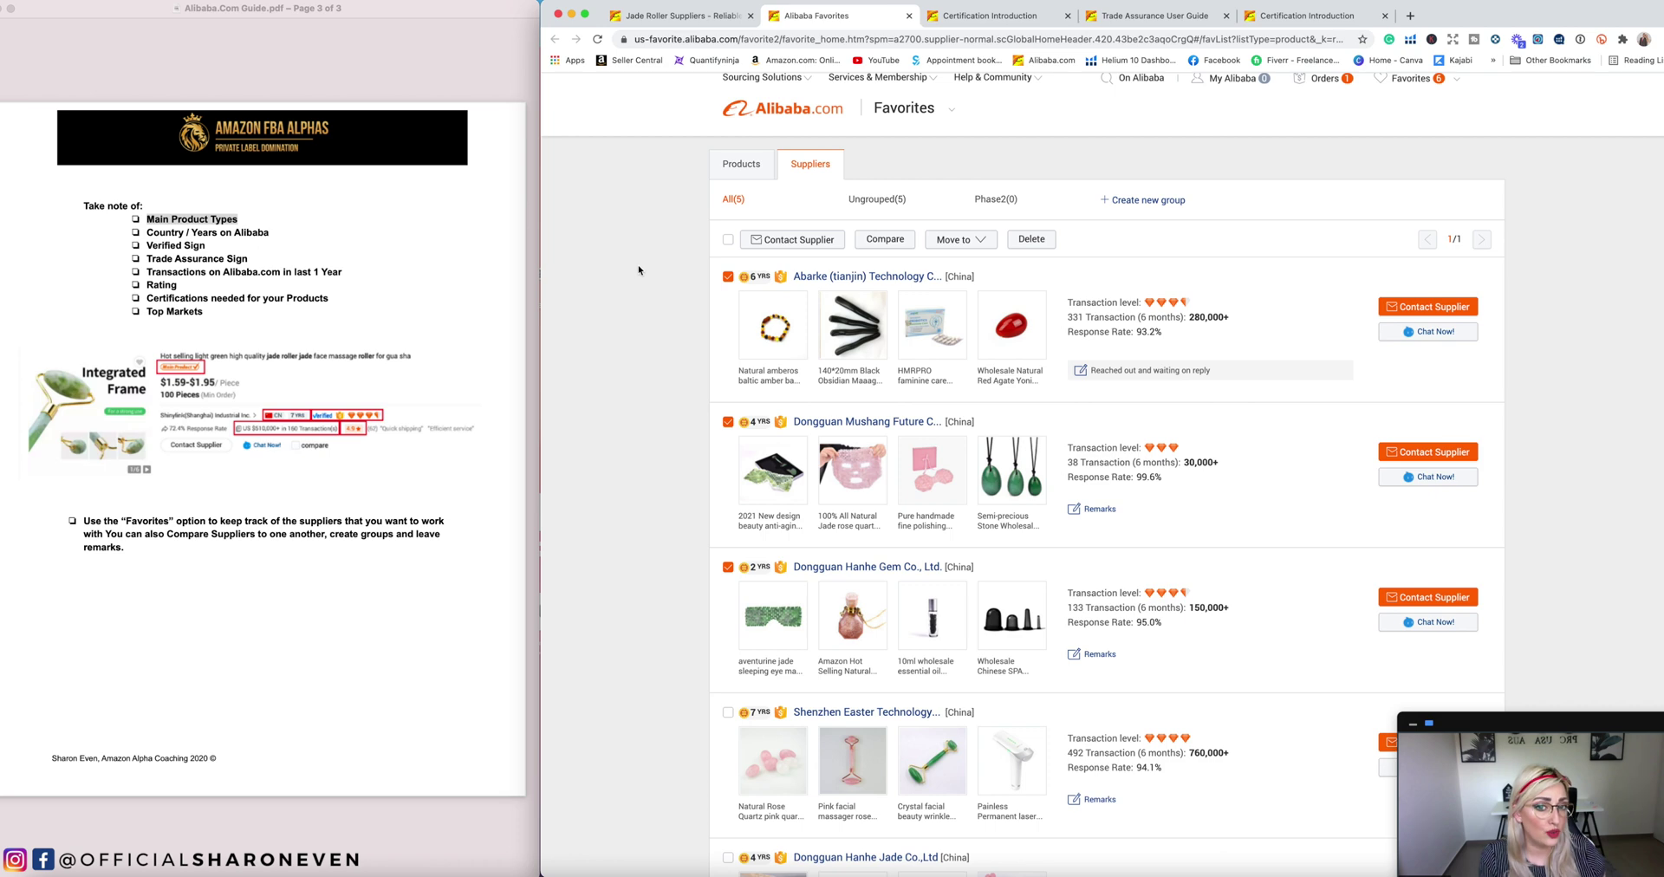
Step: Select all the favorite suppliers and open their side-by-side comparison
{"action": "scroll", "coordinate": [639, 272], "scroll_direction": "down", "scroll_amount": 4}
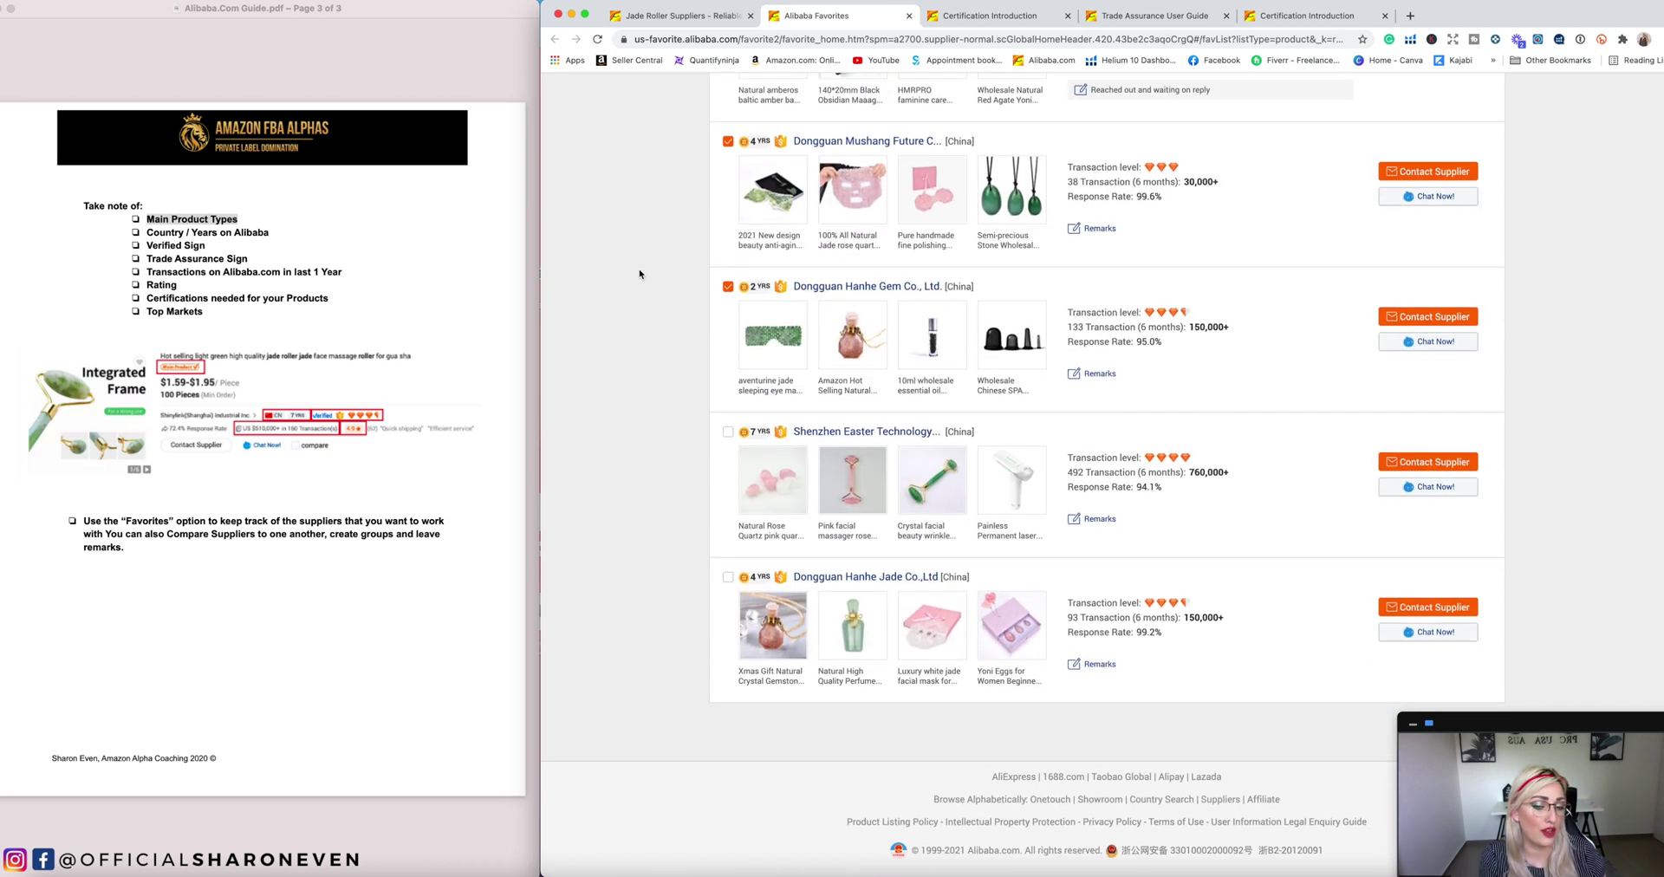
{"action": "scroll", "coordinate": [639, 274], "scroll_direction": "up", "scroll_amount": 1}
{"action": "left_click", "coordinate": [728, 116]}
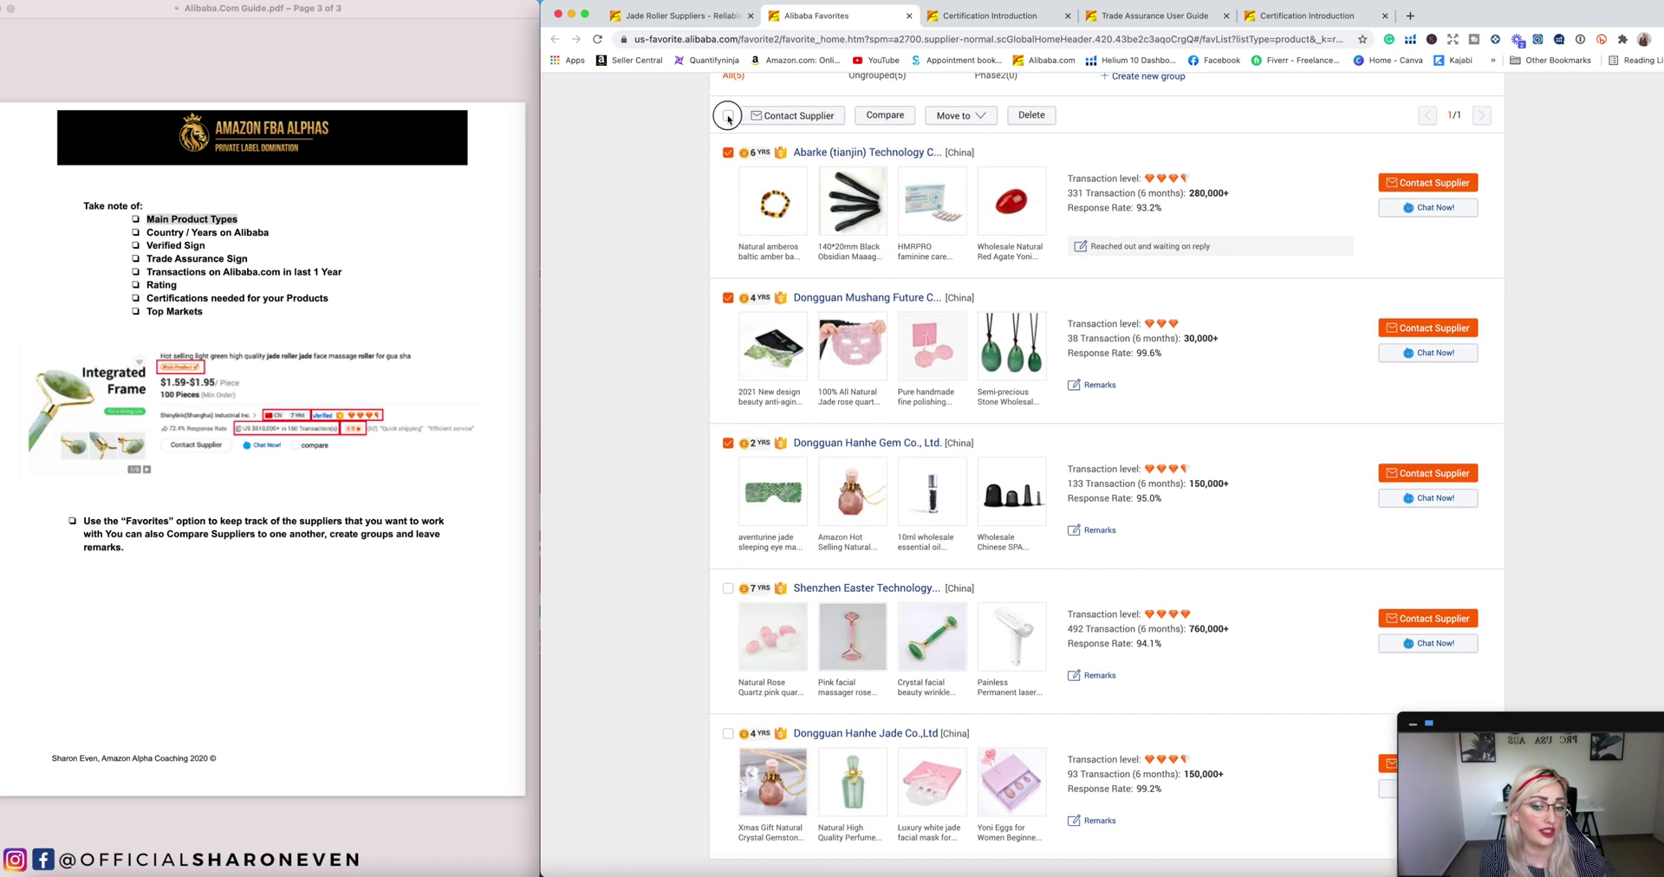
{"action": "left_click", "coordinate": [882, 123]}
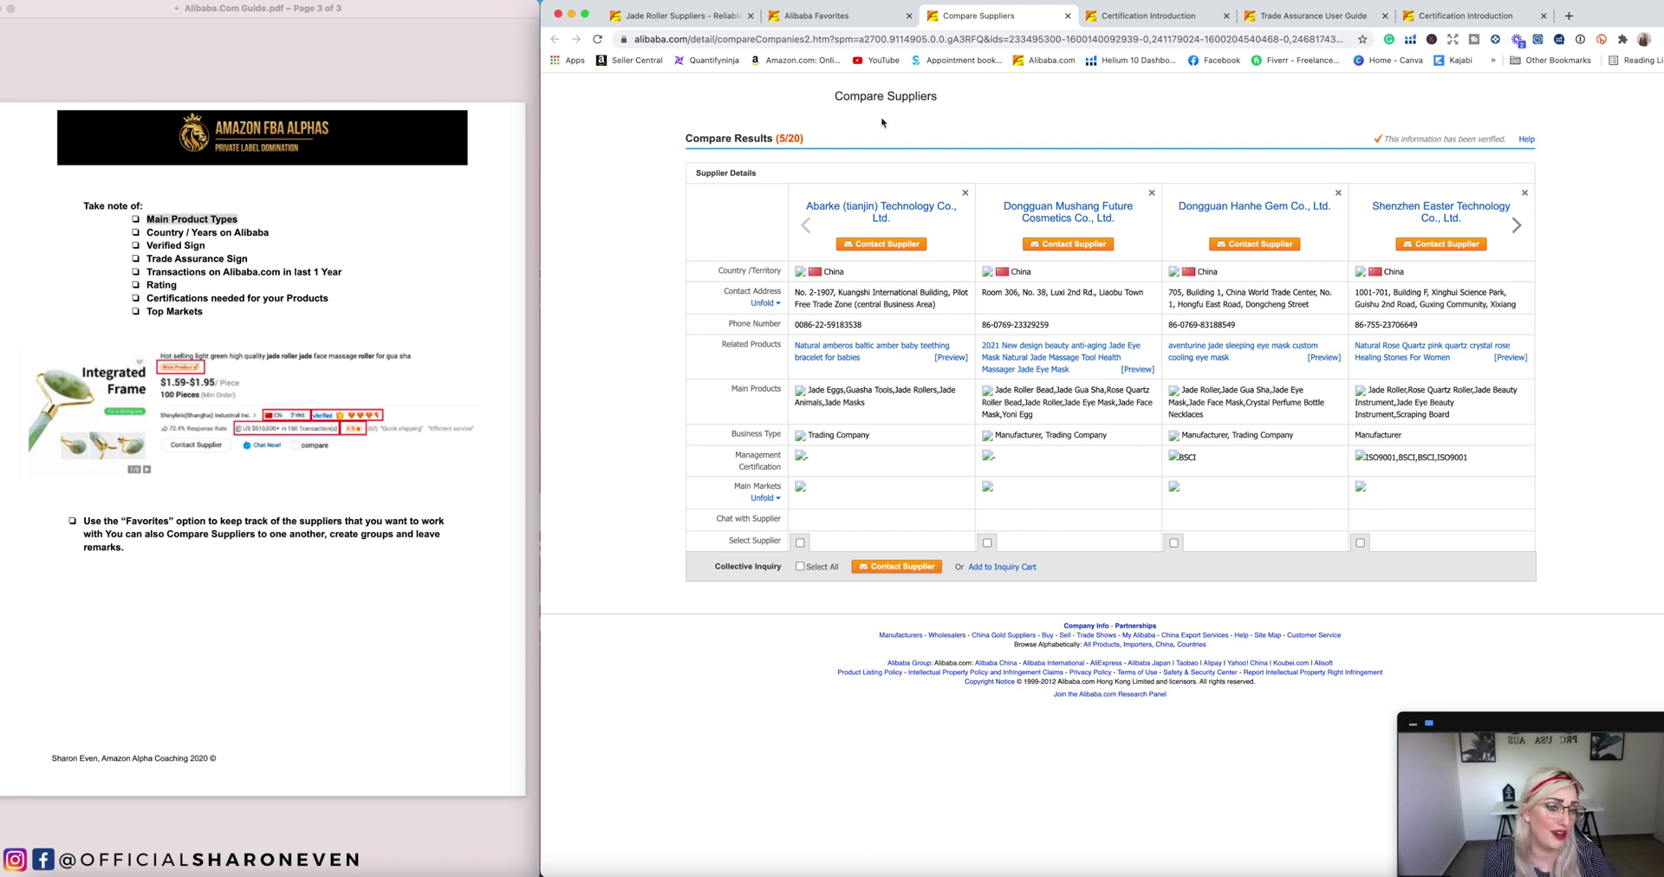
Step: Compare the suppliers' business types and check the management certifications of Shenzhen Easter Technology
{"action": "left_click_drag", "start_coordinate": [854, 436], "coordinate": [815, 439]}
{"action": "left_click_drag", "start_coordinate": [1010, 436], "coordinate": [1090, 438]}
{"action": "left_click_drag", "start_coordinate": [1202, 436], "coordinate": [1255, 446]}
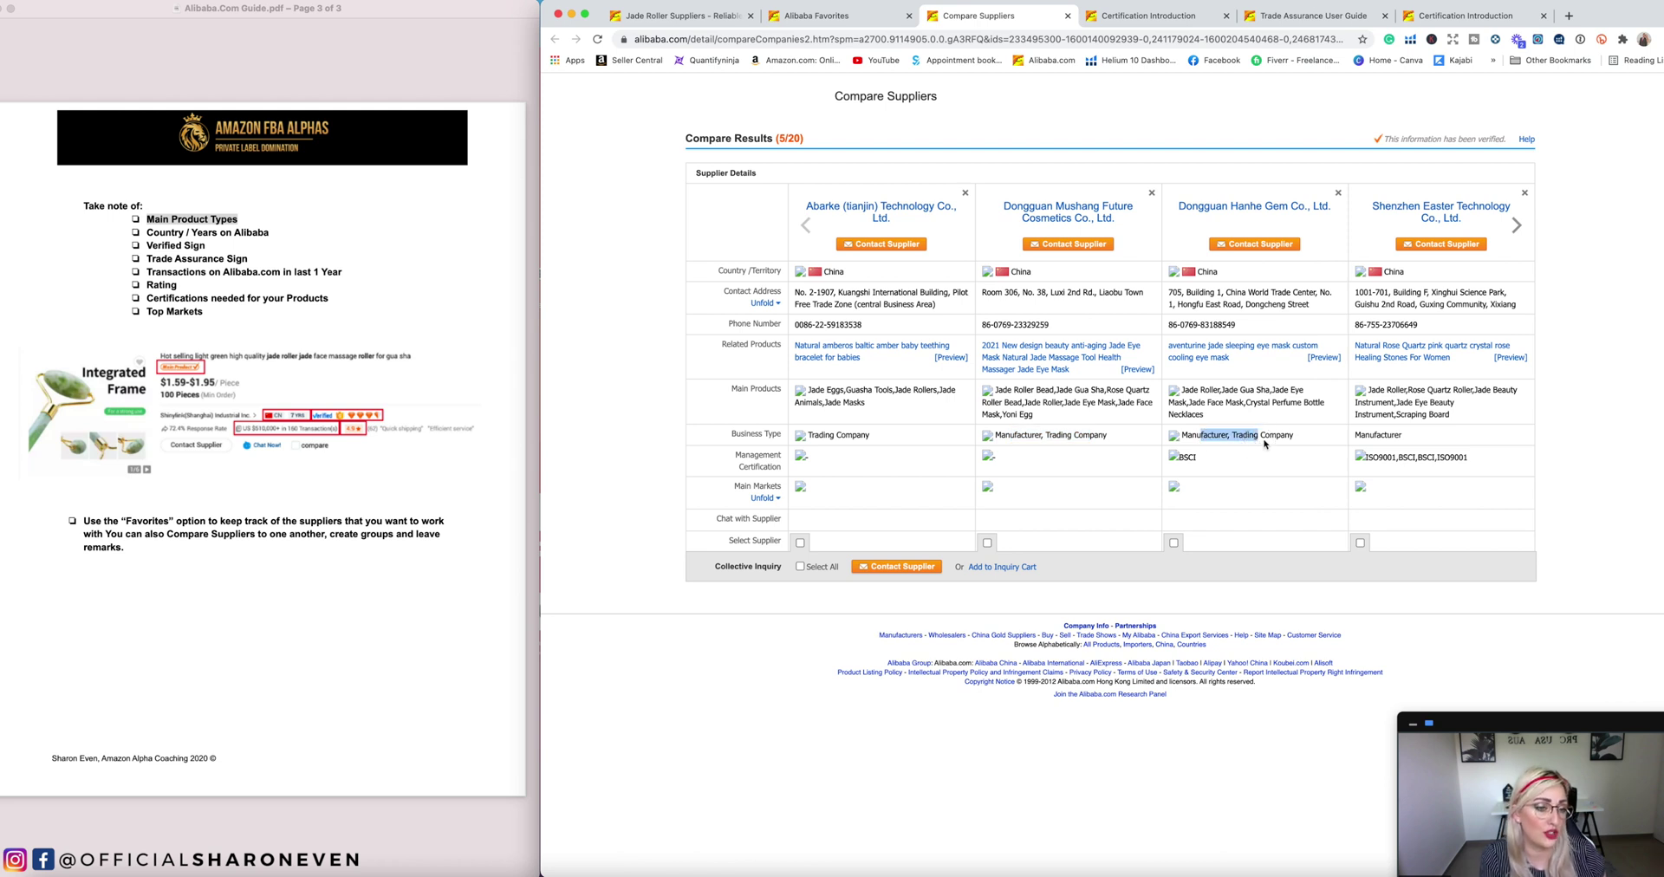
{"action": "left_click_drag", "start_coordinate": [1426, 438], "coordinate": [1367, 433]}
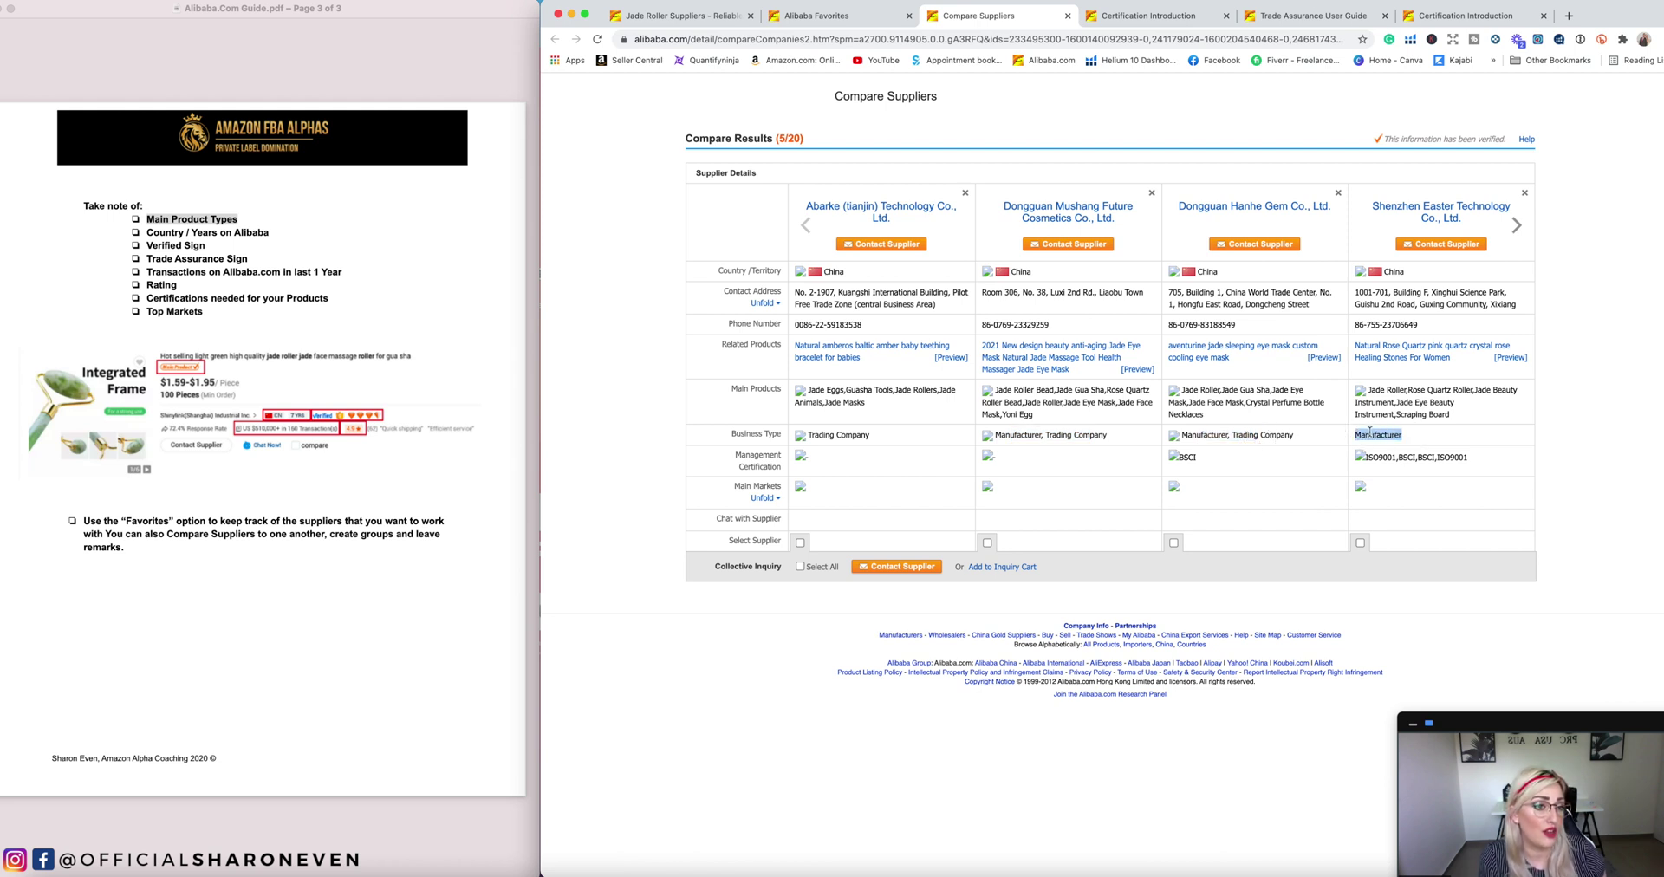
{"action": "left_click_drag", "start_coordinate": [1480, 458], "coordinate": [1368, 456]}
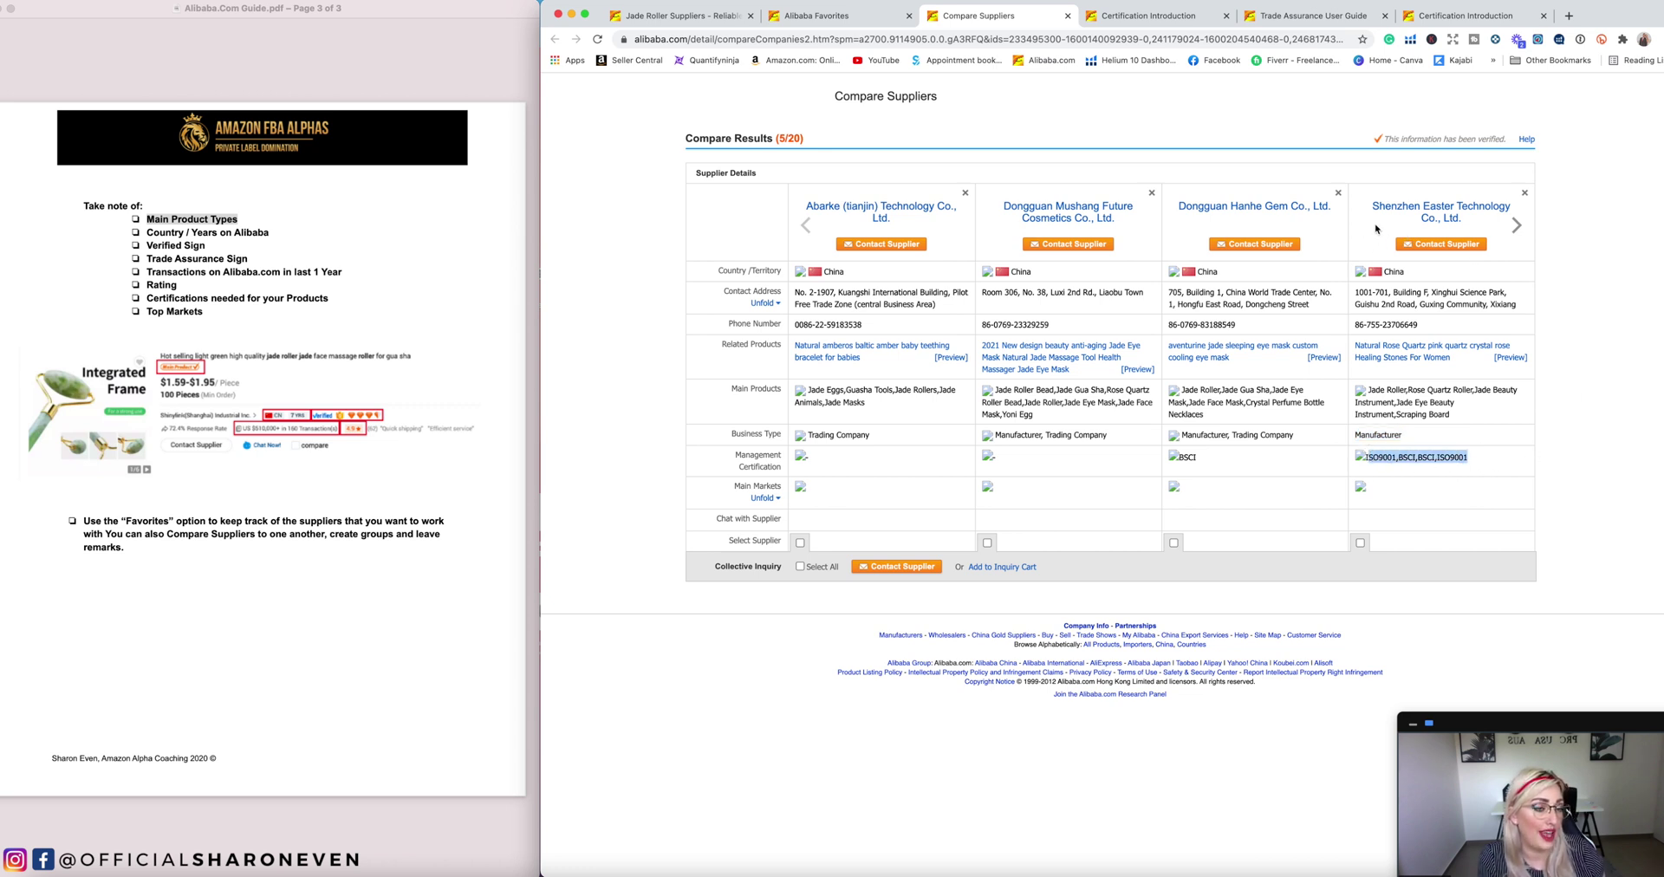
Step: Open the company profile of Shenzhen Easter Technology and review its overview, production, quality control, trade capacity and factory inspection reports
{"action": "left_click", "coordinate": [1435, 210]}
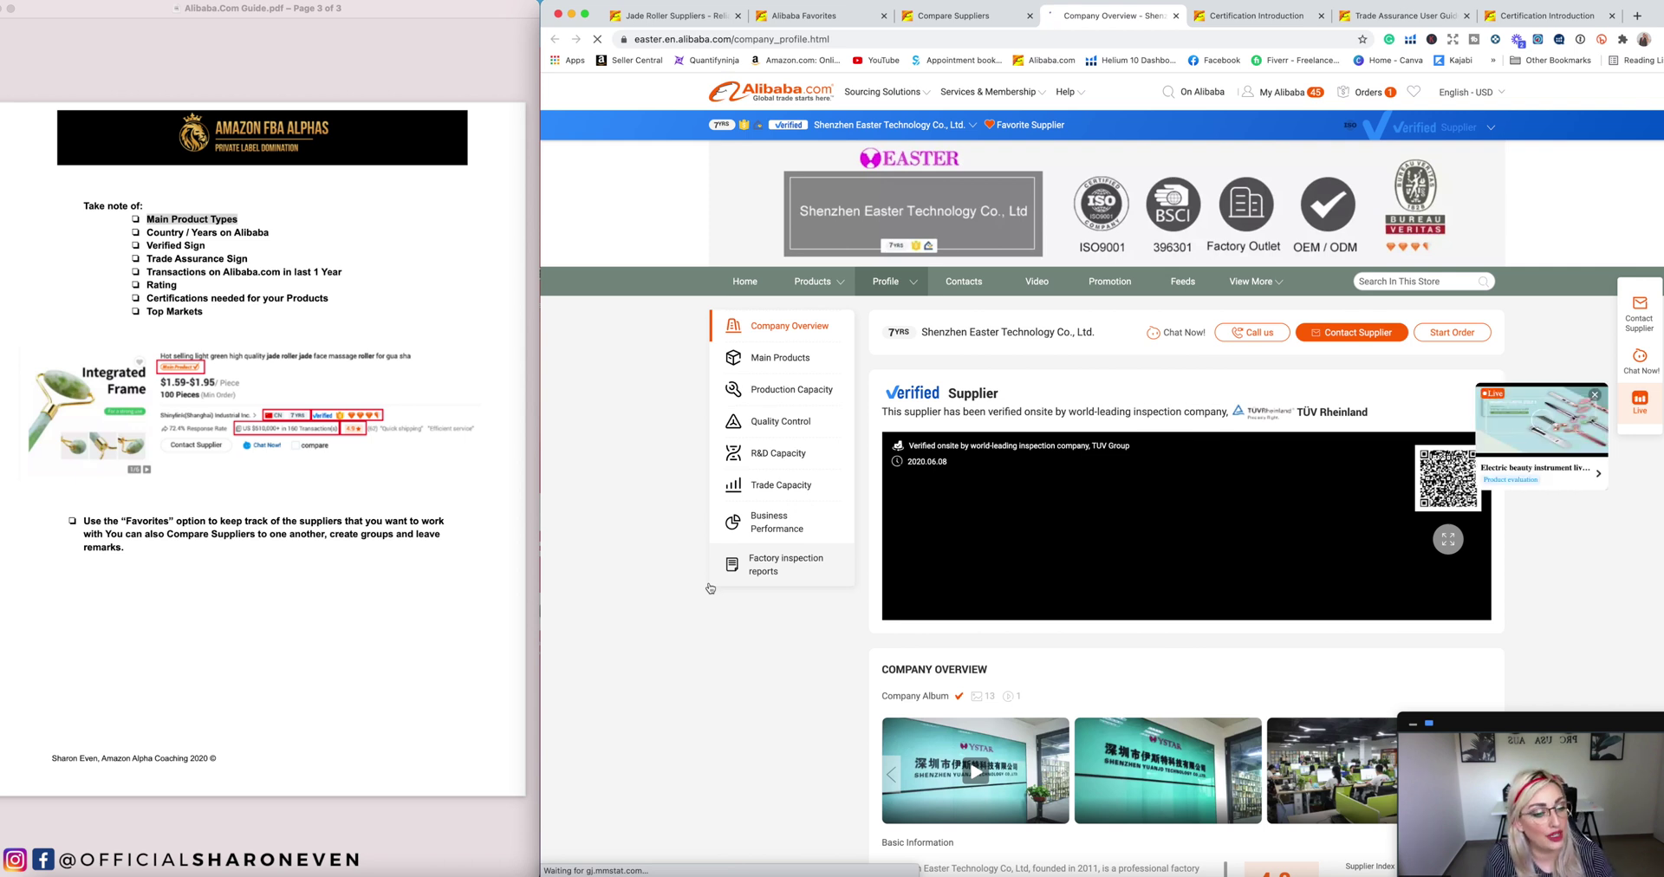
{"action": "scroll", "coordinate": [710, 589], "scroll_direction": "down", "scroll_amount": 5}
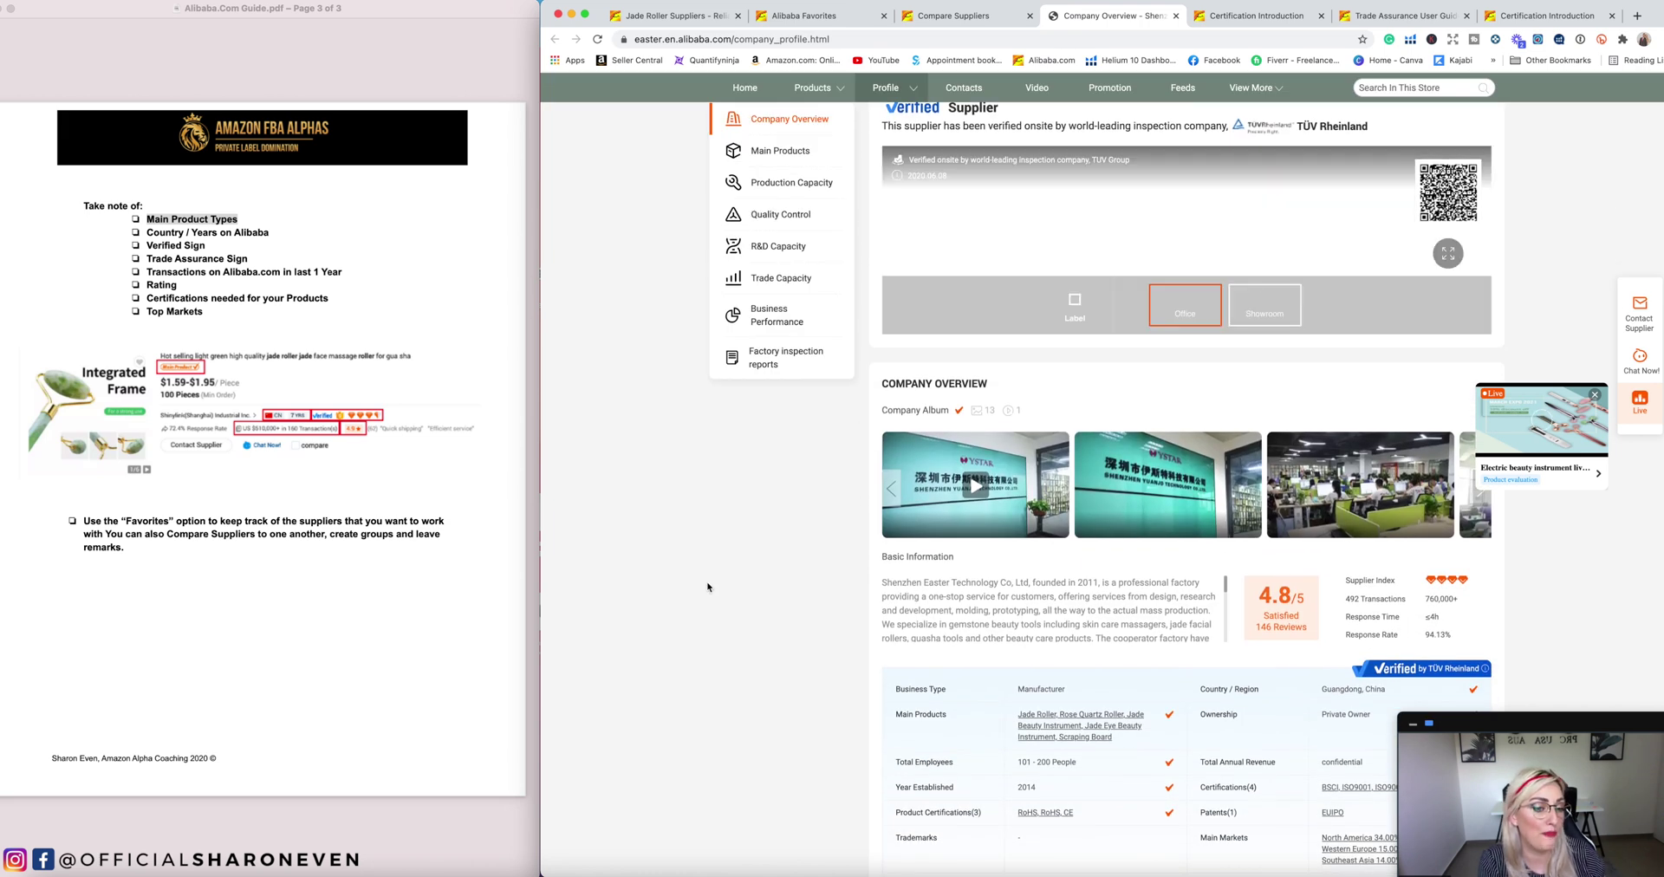
{"action": "scroll", "coordinate": [747, 587], "scroll_direction": "down", "scroll_amount": 2}
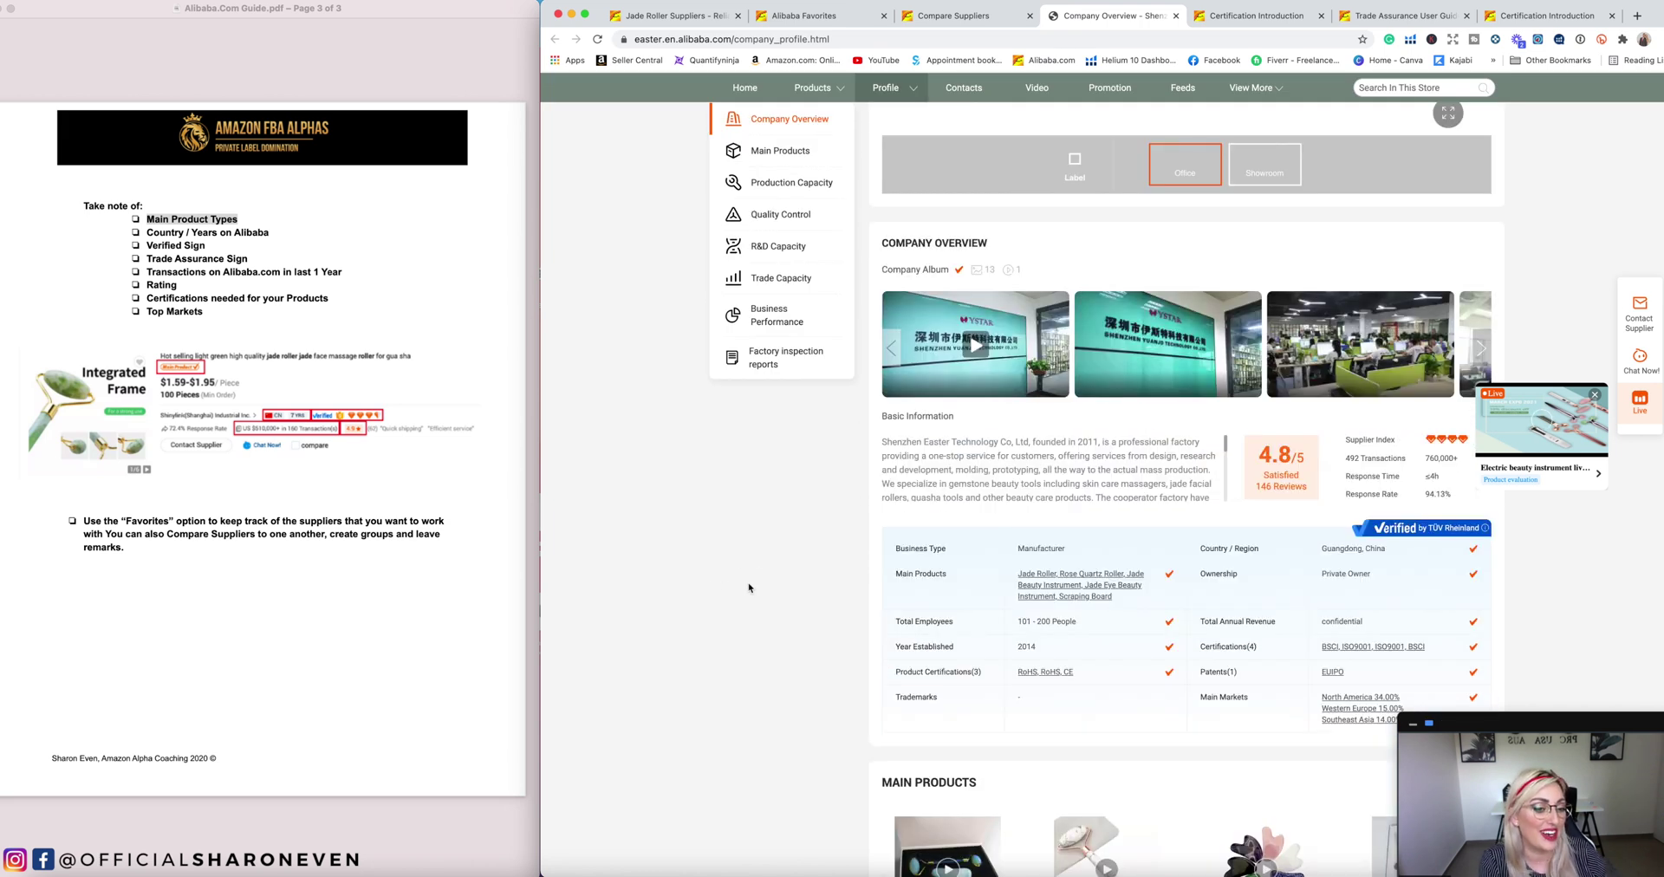
{"action": "scroll", "coordinate": [749, 587], "scroll_direction": "down", "scroll_amount": 1}
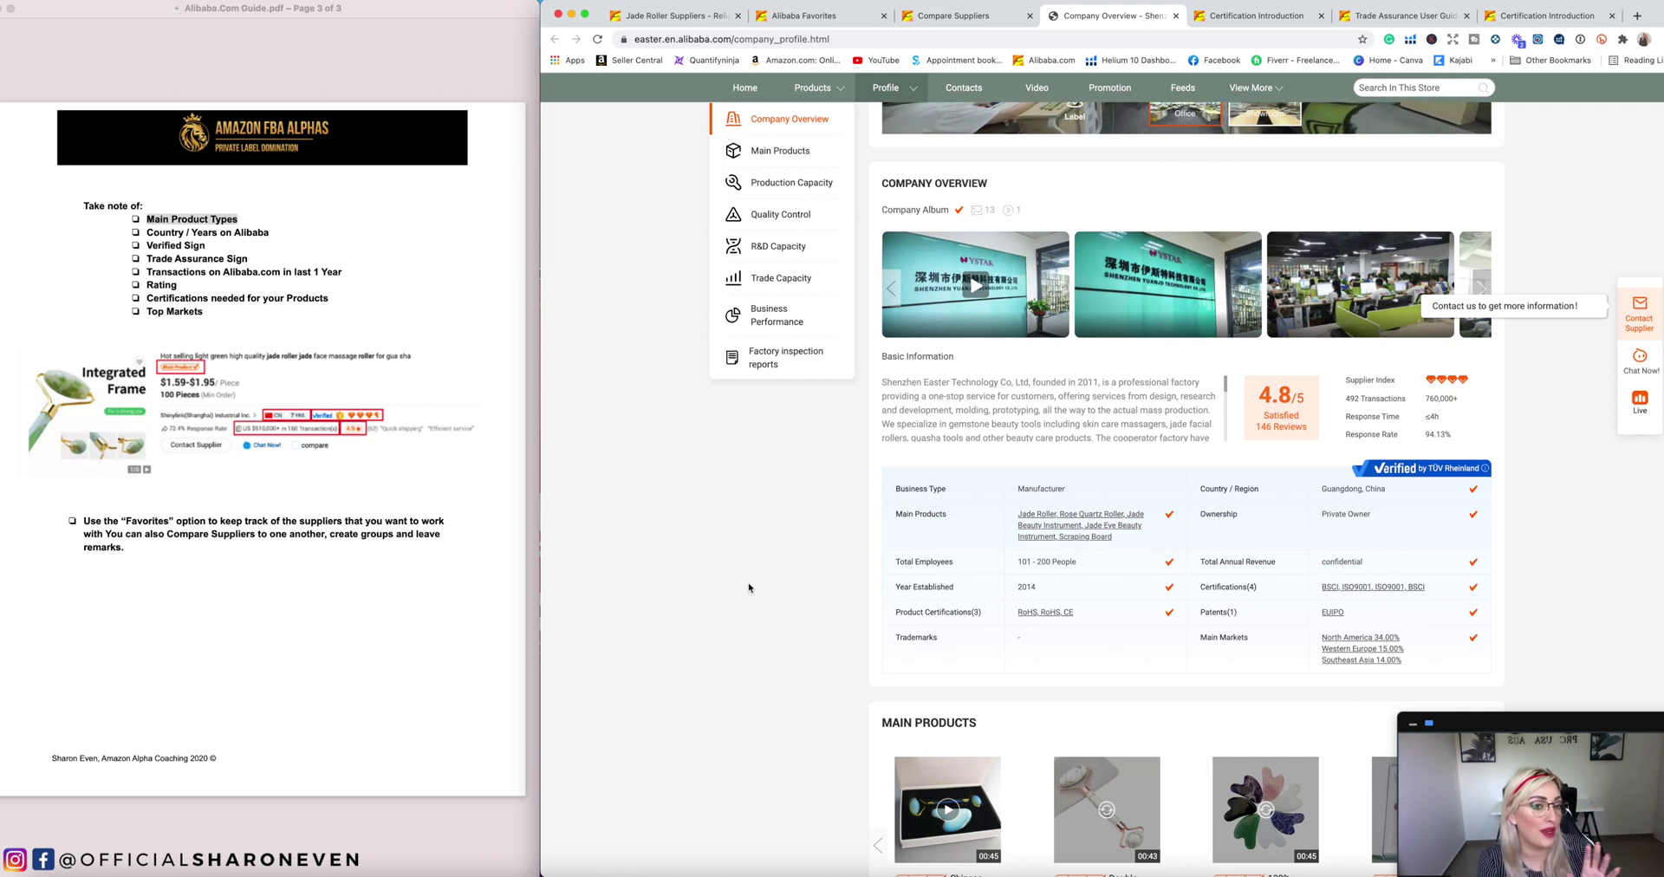
{"action": "scroll", "coordinate": [749, 588], "scroll_direction": "down", "scroll_amount": 10}
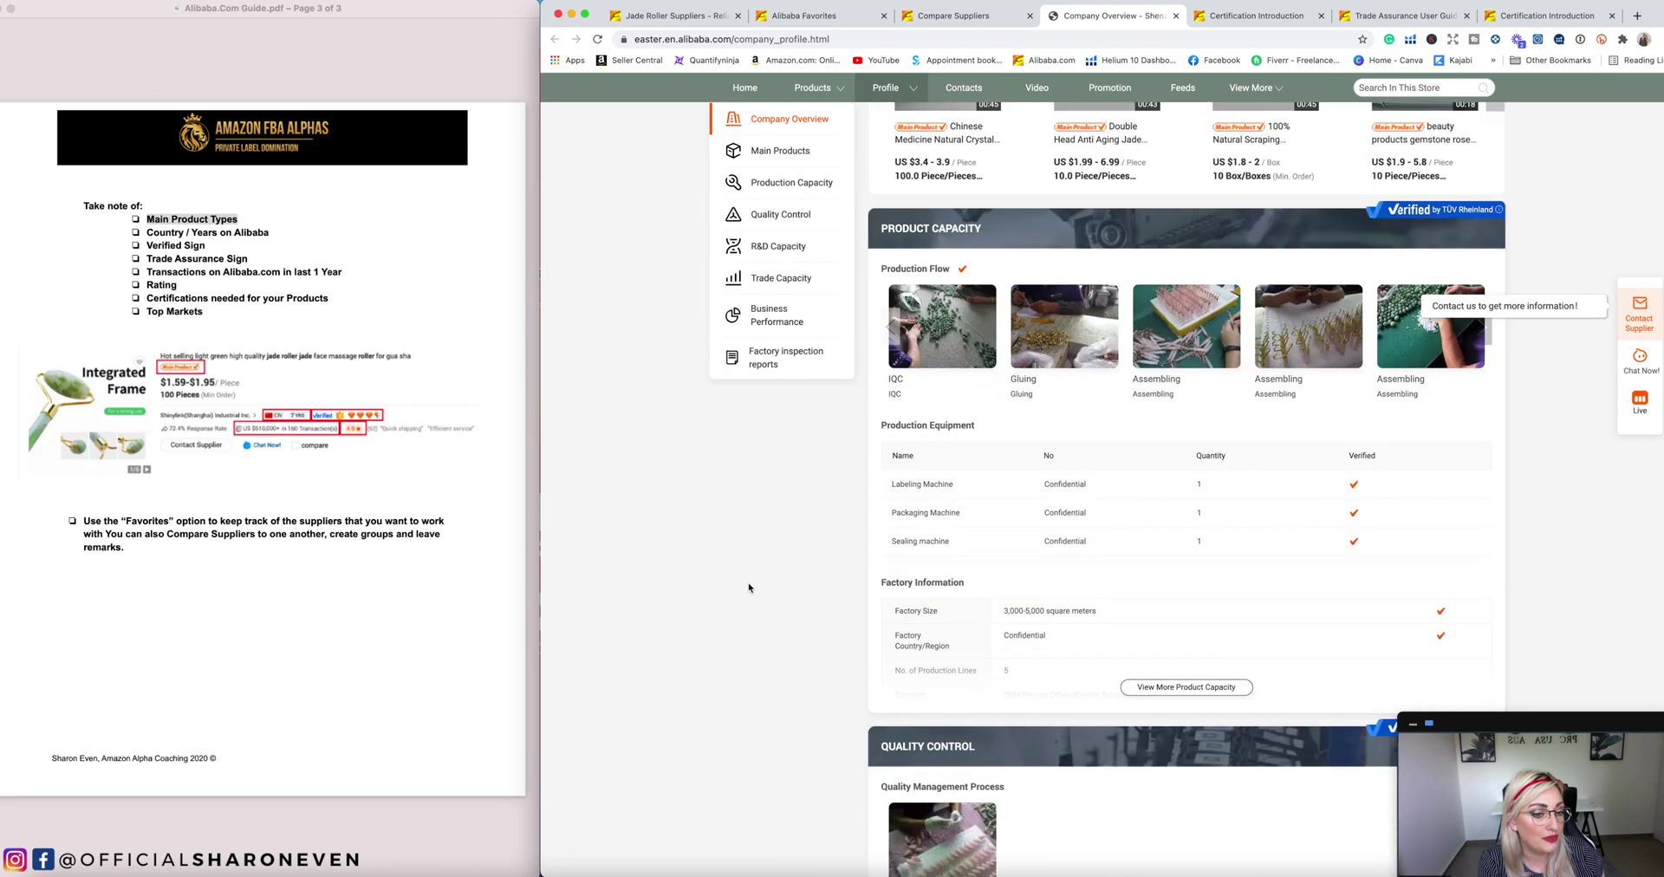
{"action": "scroll", "coordinate": [748, 587], "scroll_direction": "down", "scroll_amount": 10}
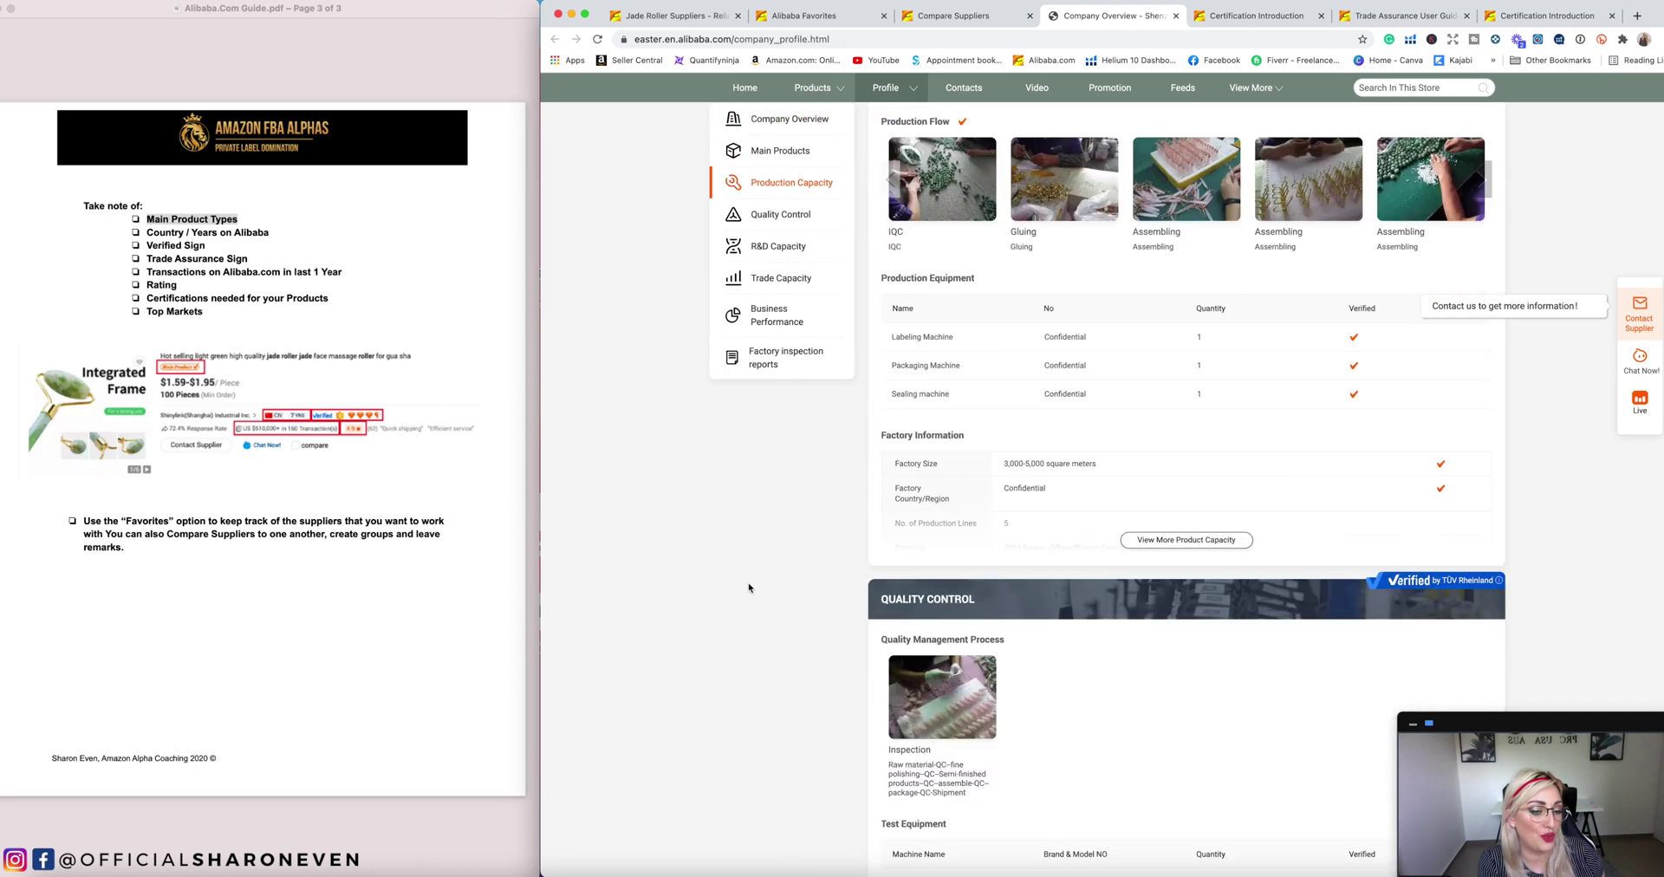
{"action": "scroll", "coordinate": [749, 587], "scroll_direction": "down", "scroll_amount": 15}
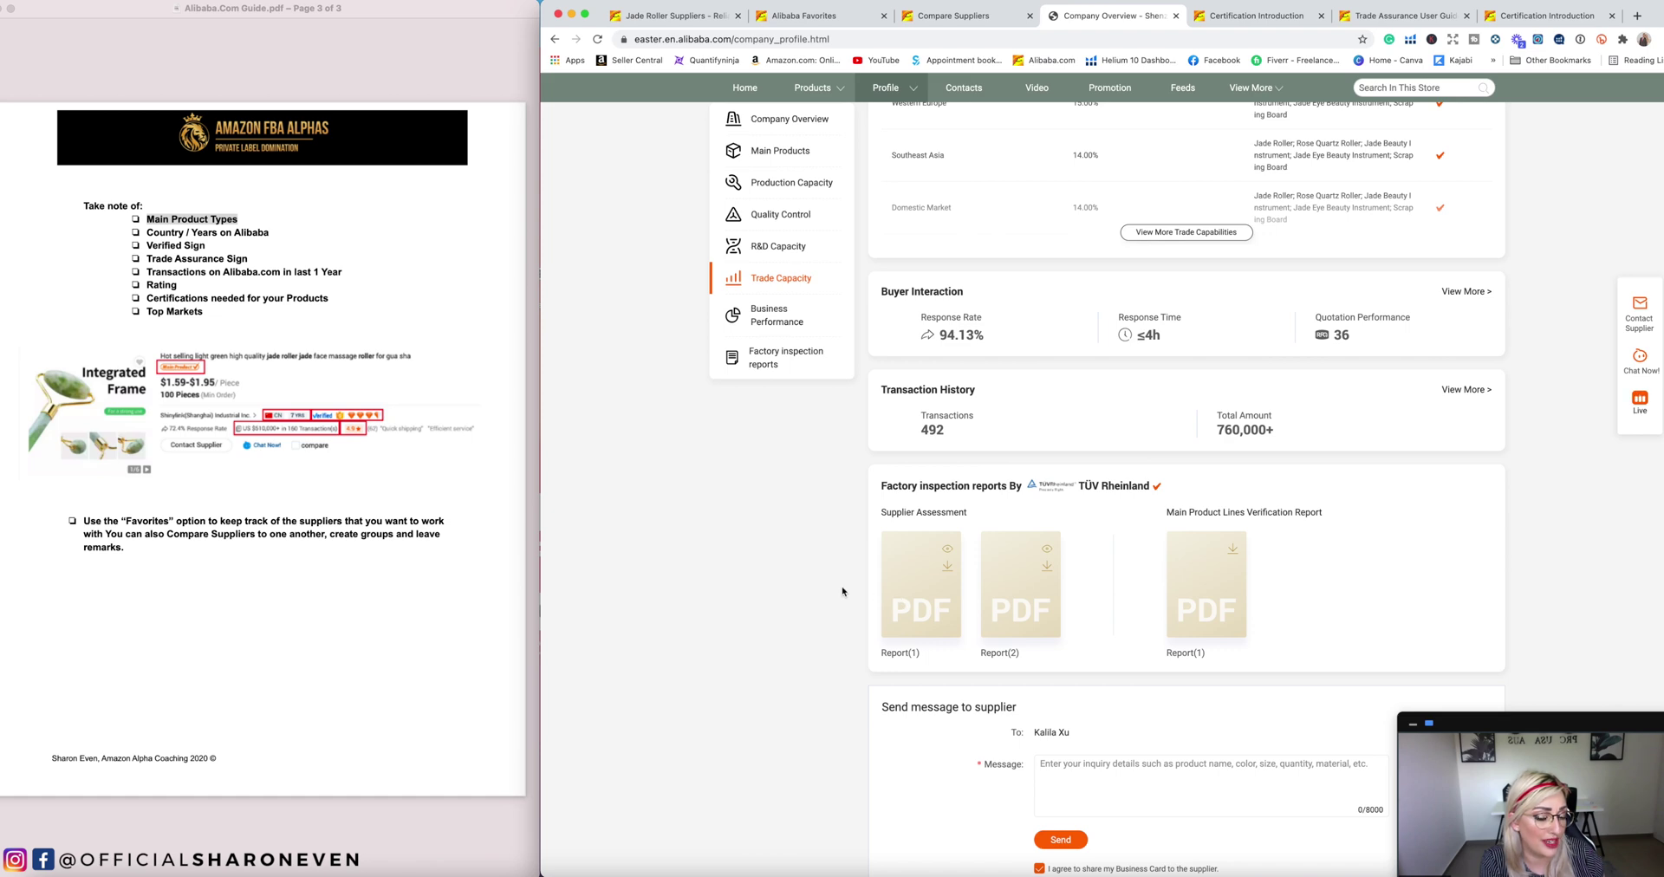
{"action": "scroll", "coordinate": [841, 589], "scroll_direction": "up", "scroll_amount": 10}
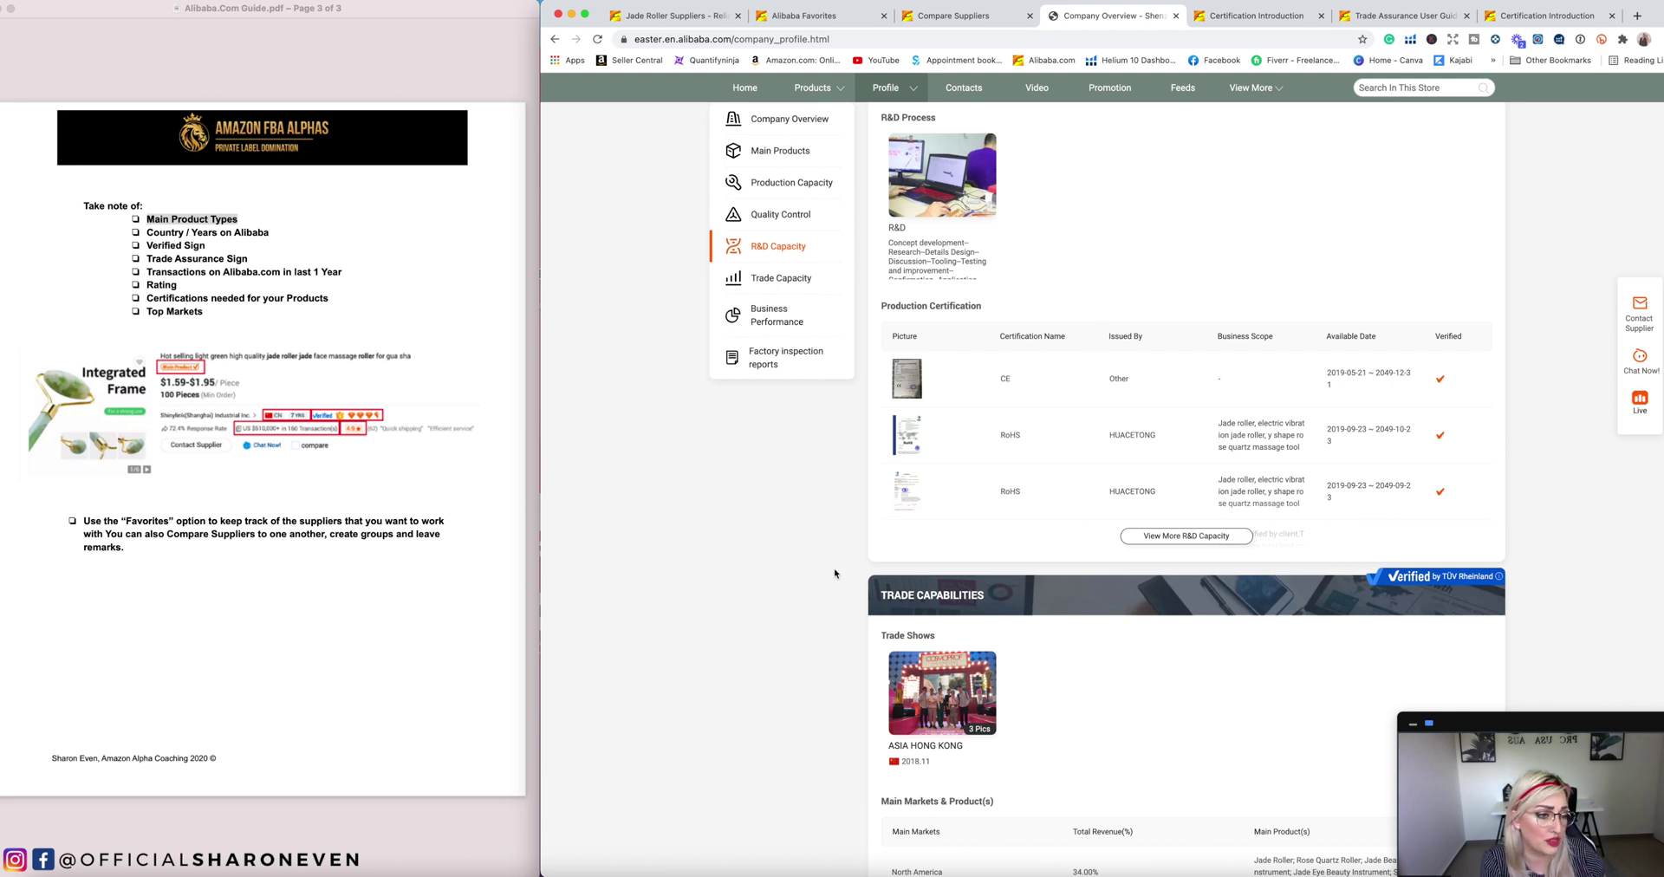
{"action": "scroll", "coordinate": [856, 571], "scroll_direction": "up", "scroll_amount": 6}
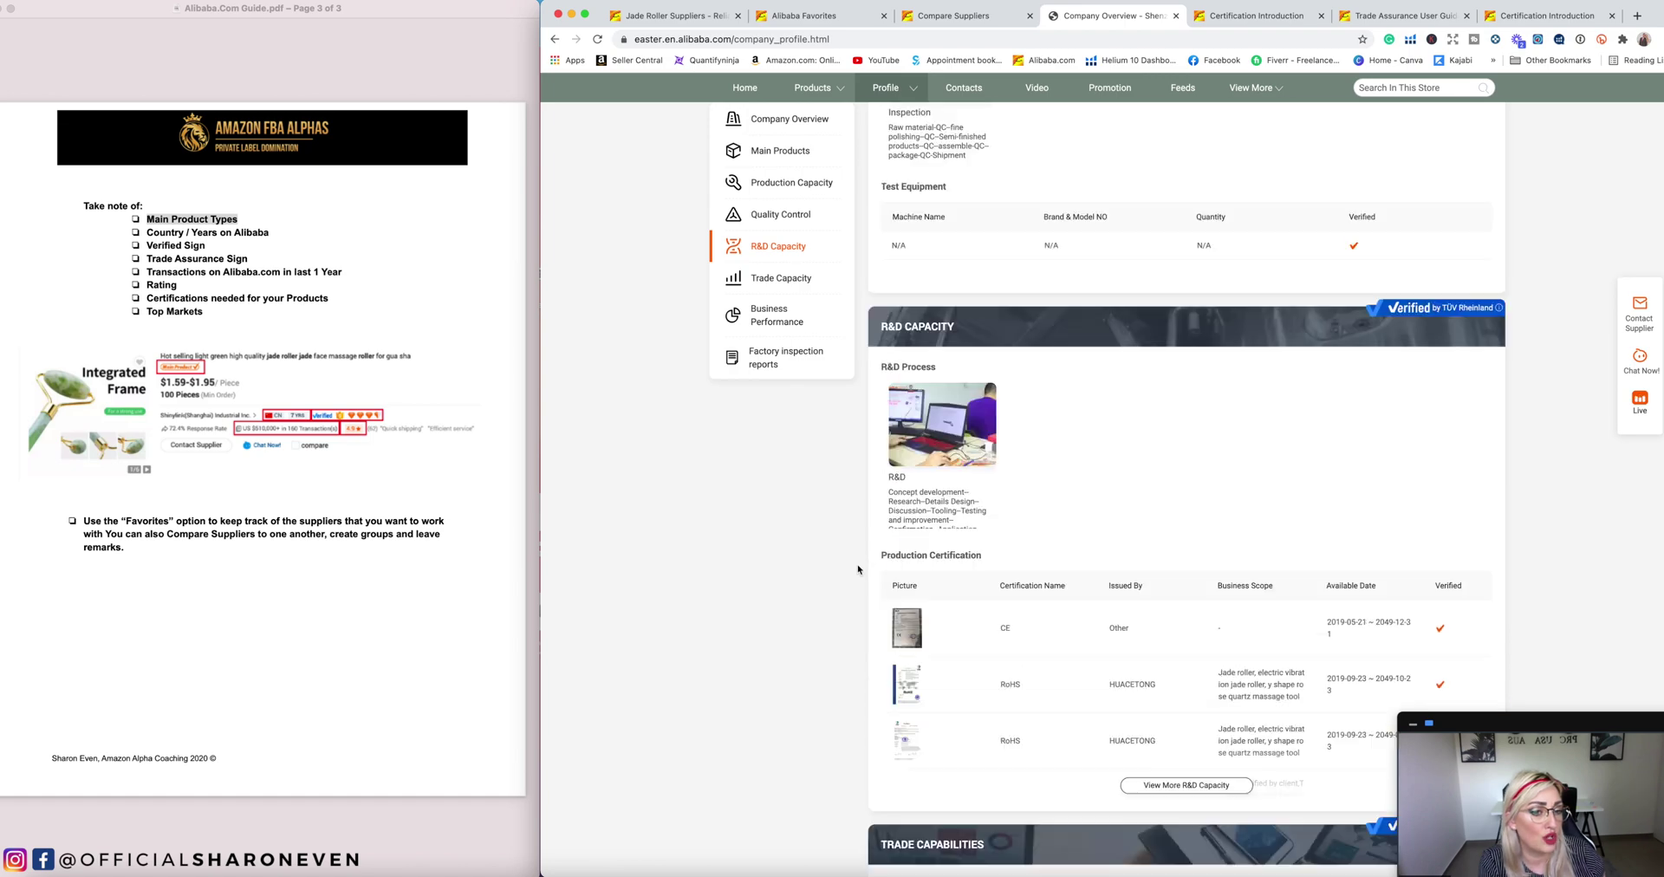
{"action": "scroll", "coordinate": [858, 569], "scroll_direction": "up", "scroll_amount": 10}
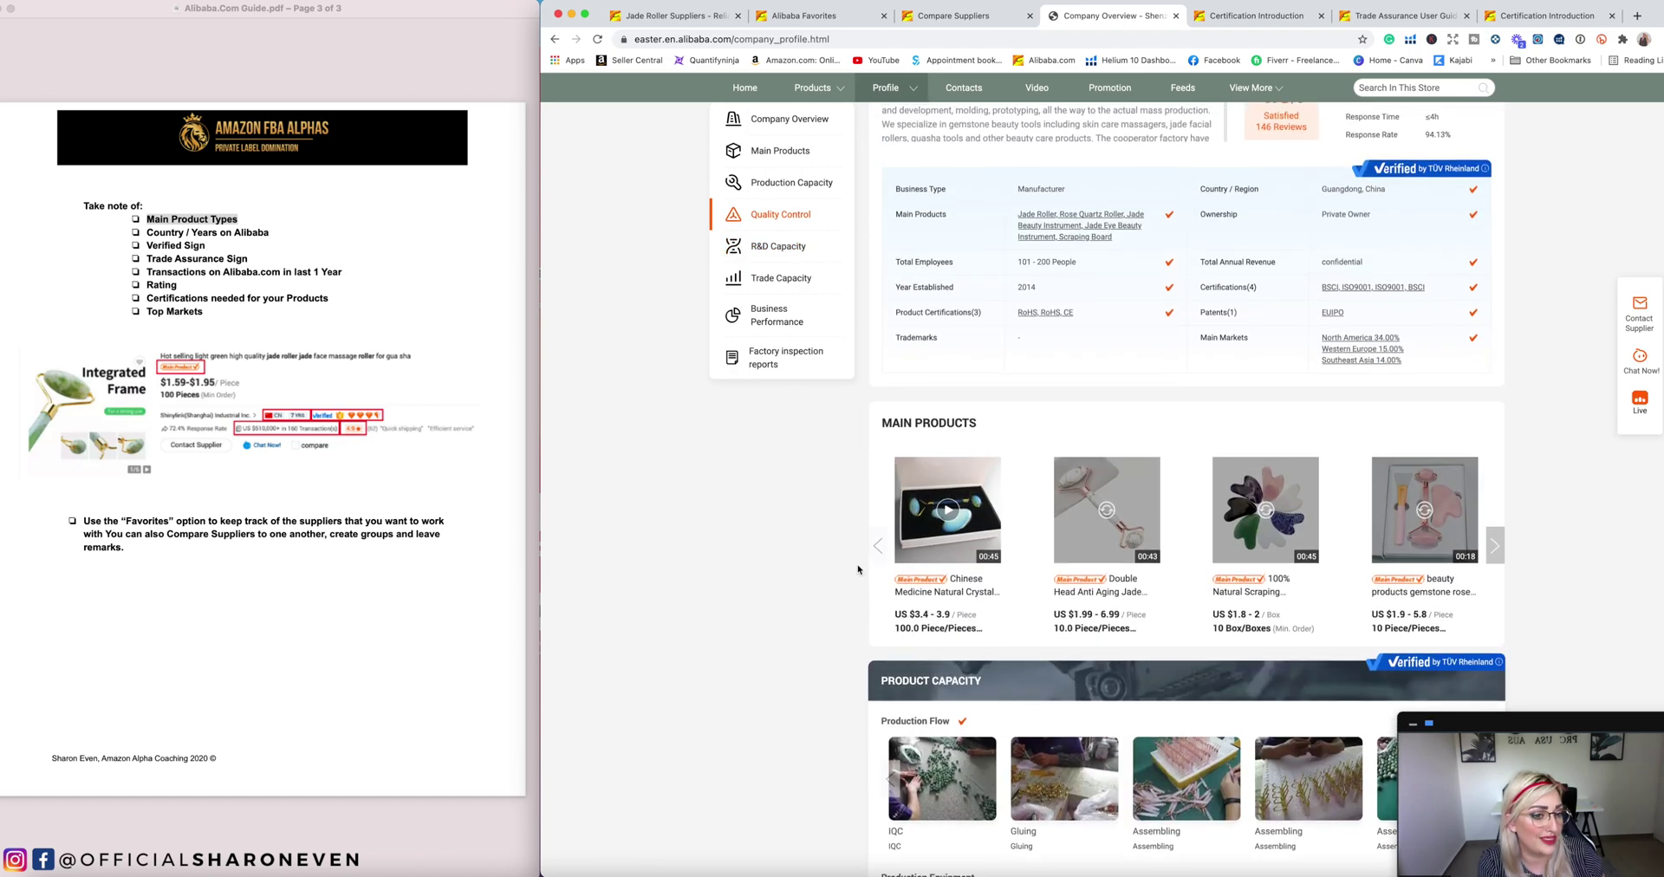
{"action": "scroll", "coordinate": [858, 569], "scroll_direction": "up", "scroll_amount": 3}
{"action": "scroll", "coordinate": [858, 570], "scroll_direction": "down", "scroll_amount": 7}
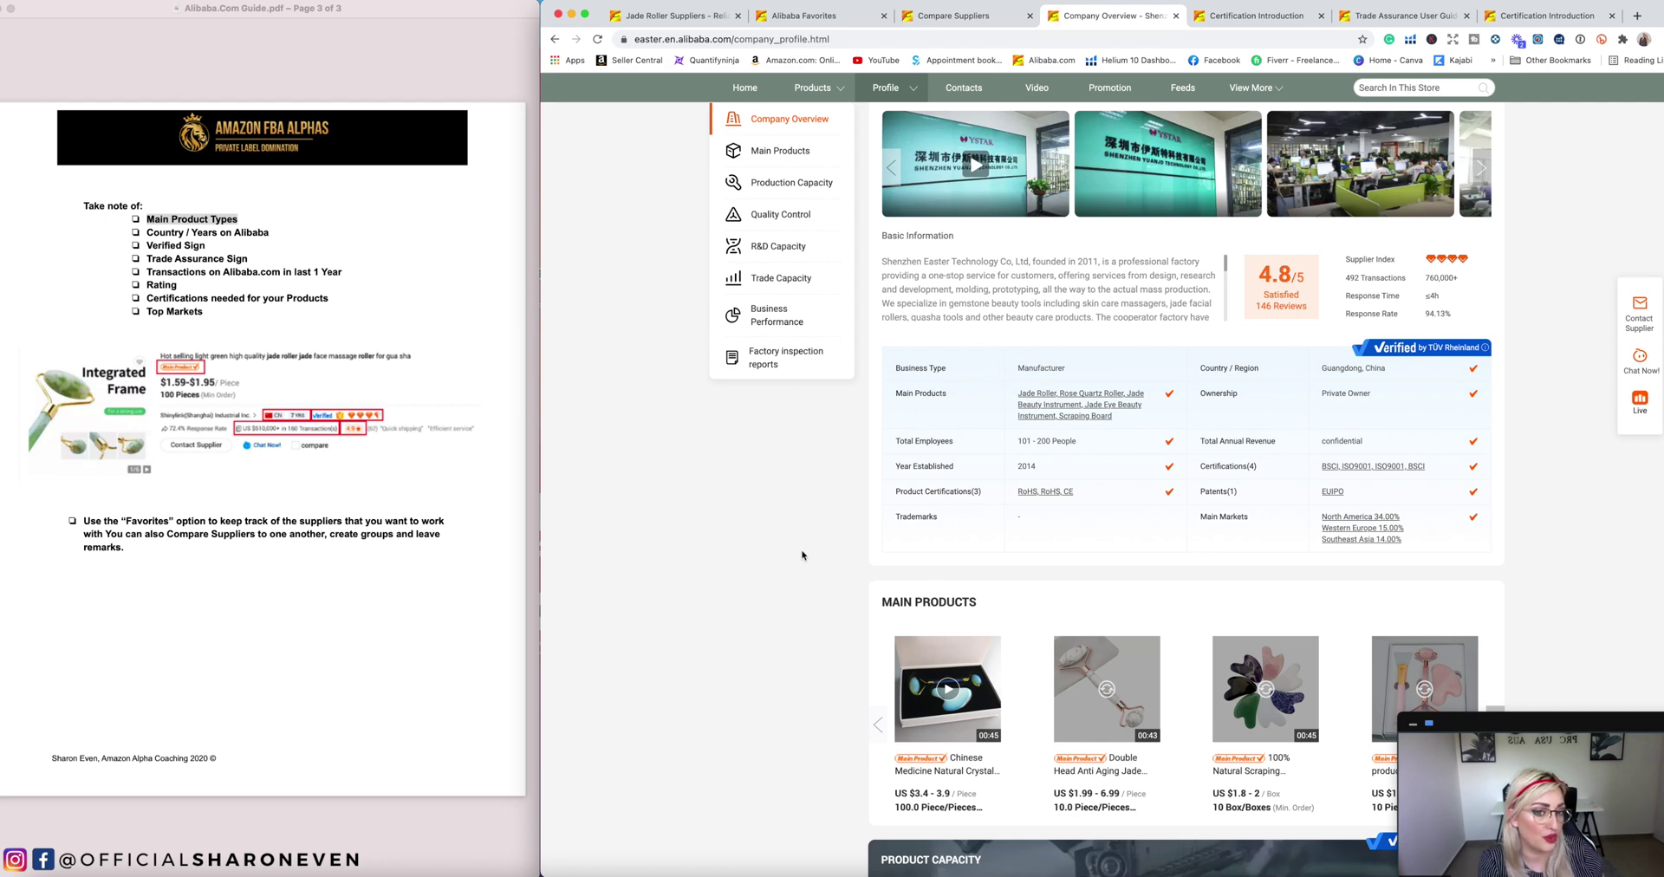
{"action": "scroll", "coordinate": [802, 555], "scroll_direction": "up", "scroll_amount": 7}
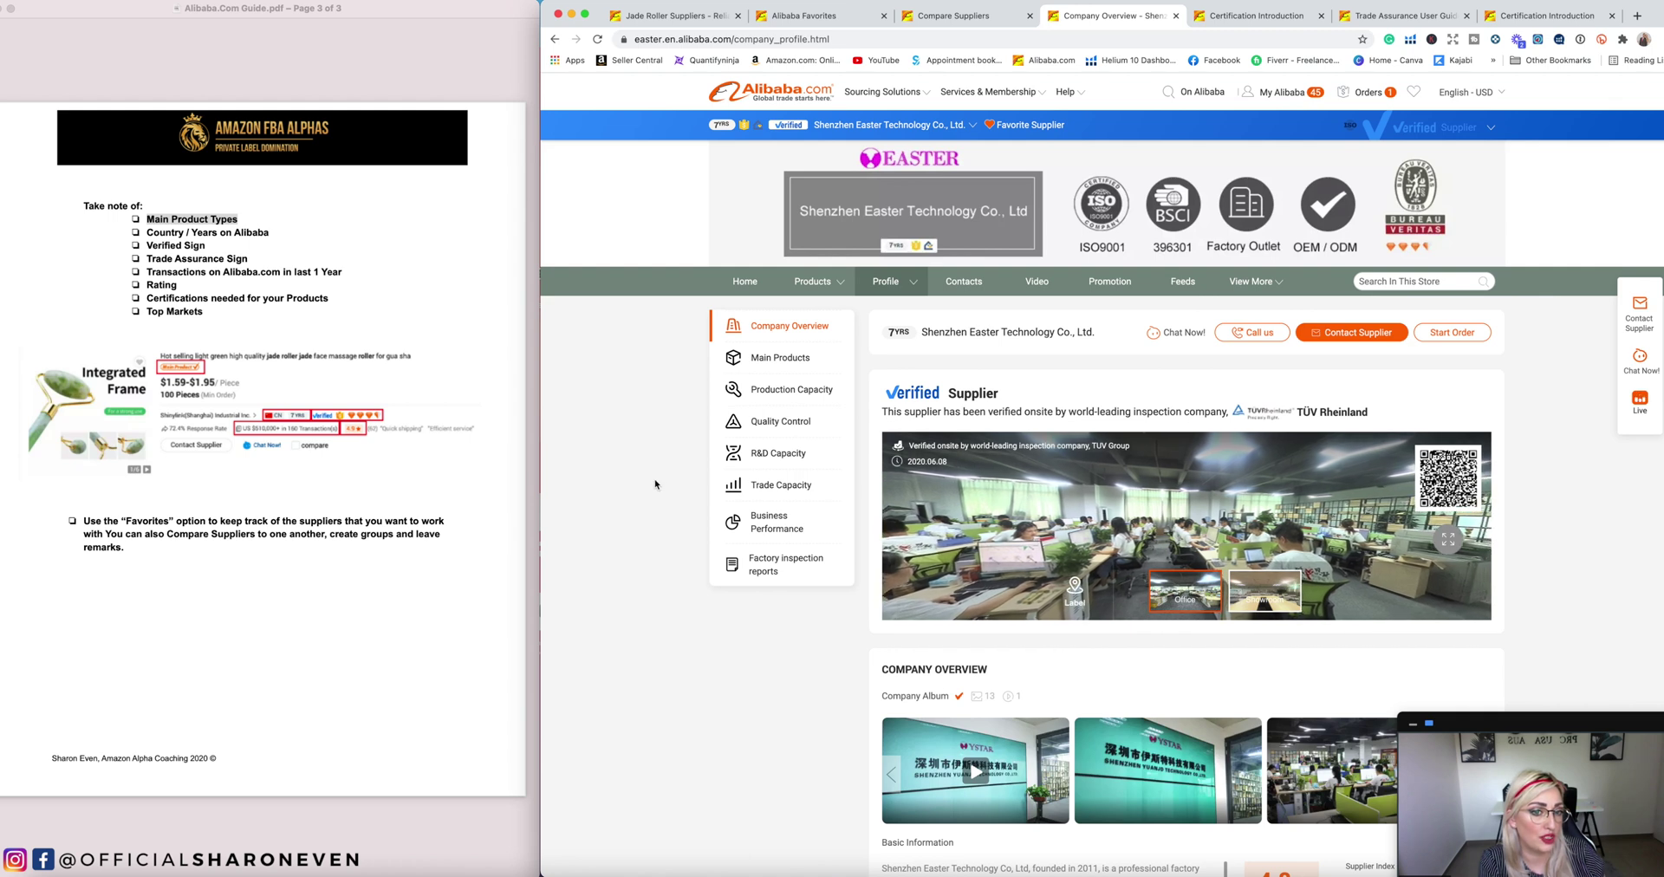
{"action": "scroll", "coordinate": [656, 485], "scroll_direction": "down", "scroll_amount": 1}
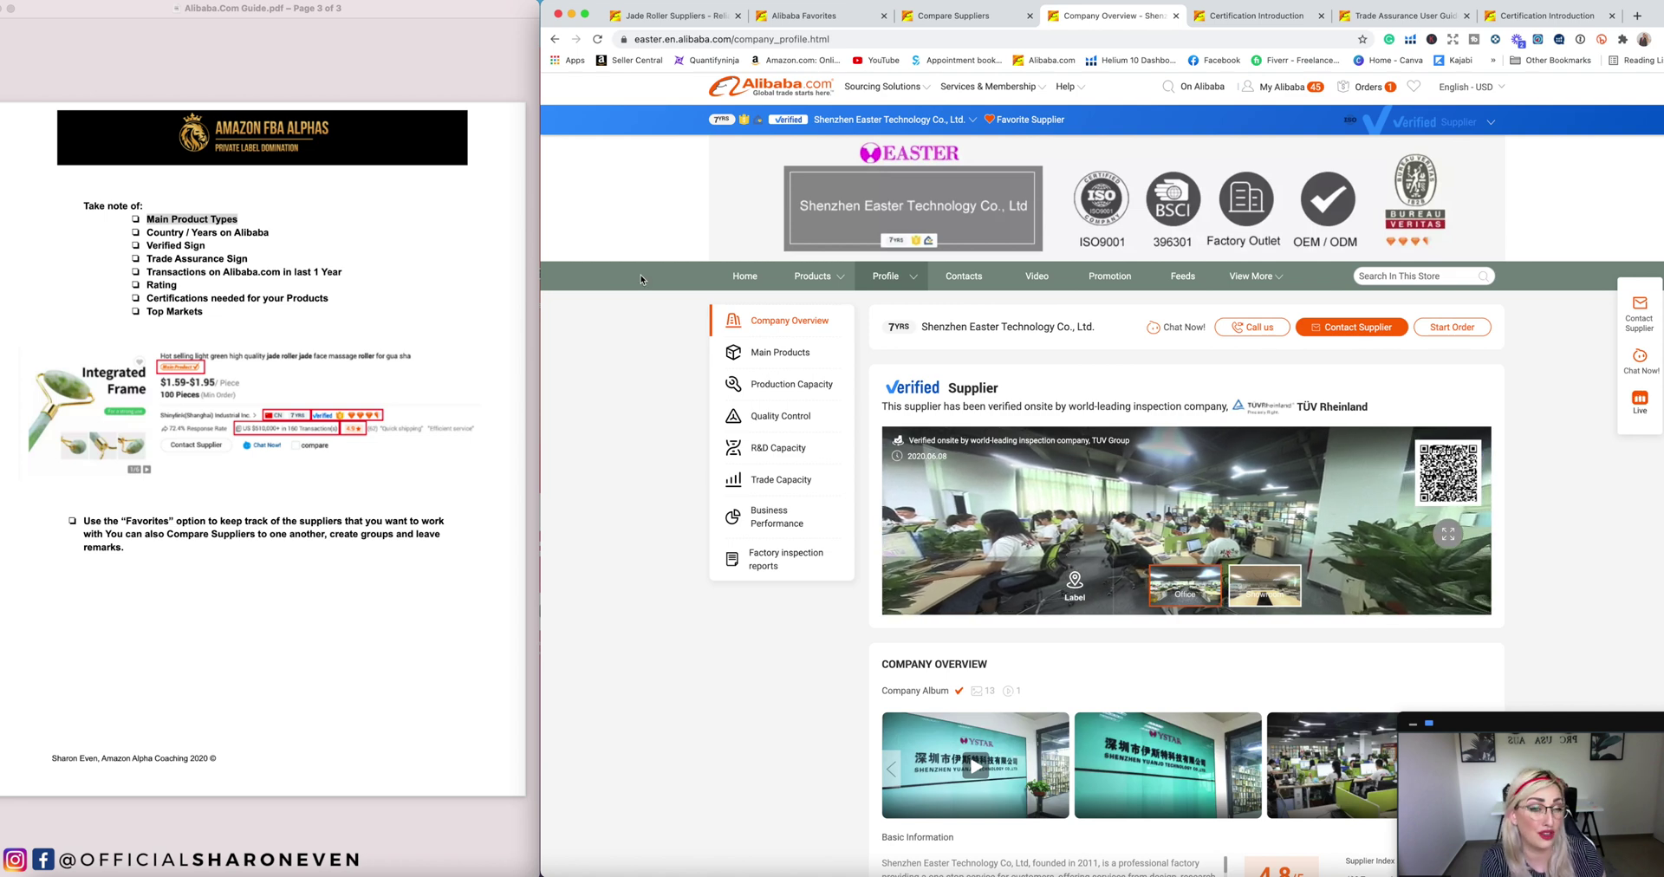
Step: Open the company profile of Dongguan Mushang Future Cosmetics from the supplier comparison and review its overview, main products and production capacity
{"action": "left_click", "coordinate": [969, 21]}
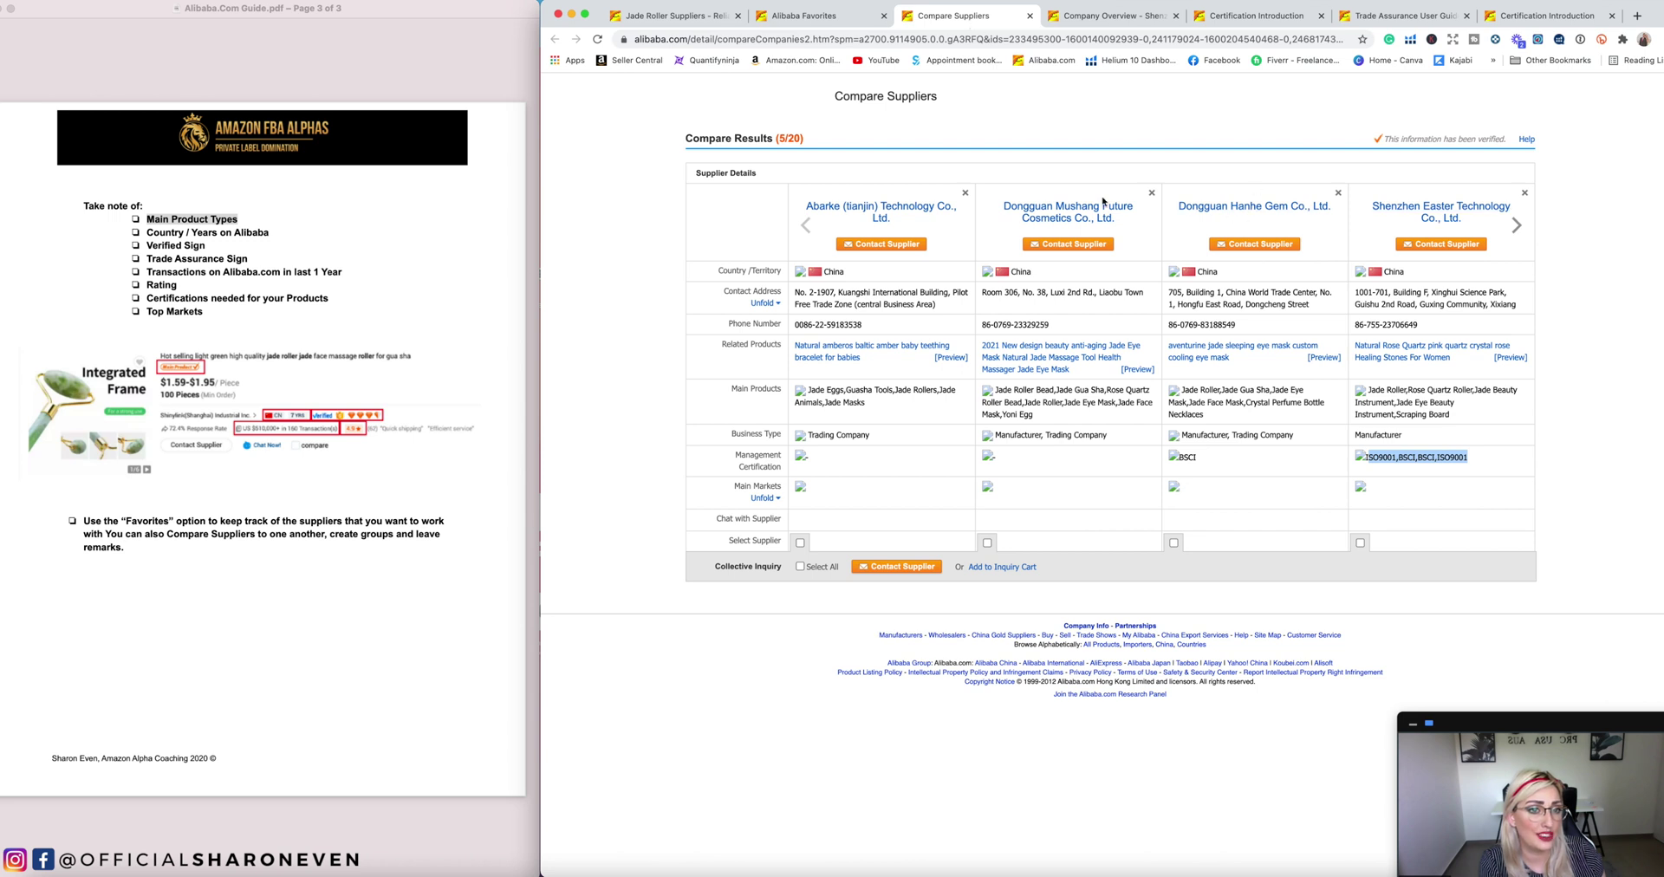
{"action": "left_click", "coordinate": [1058, 213]}
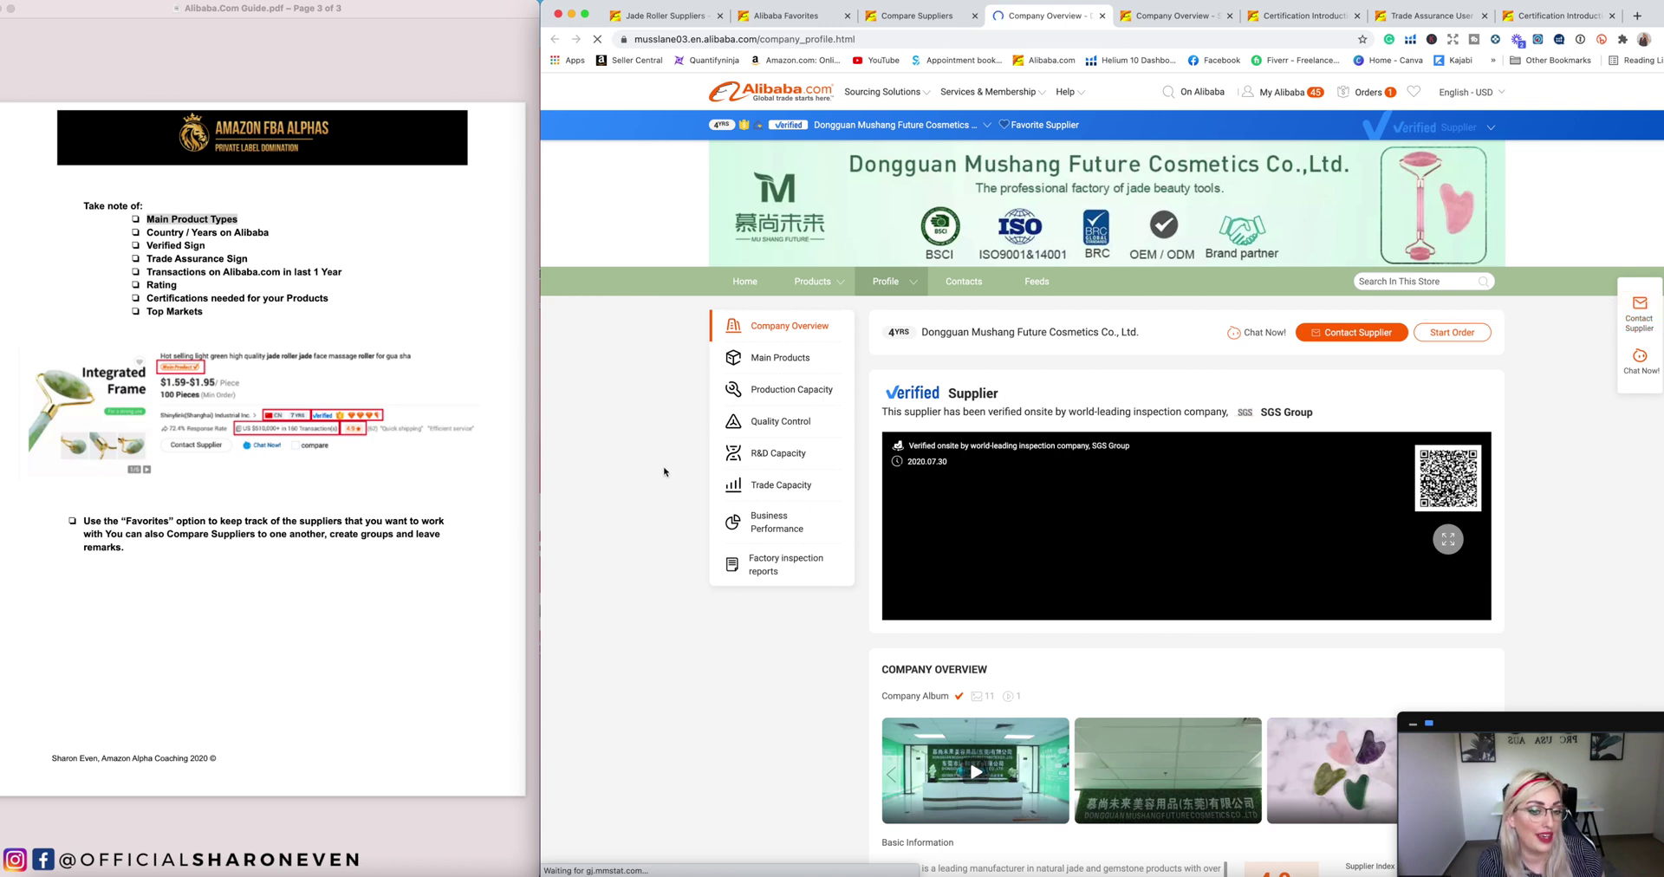
{"action": "scroll", "coordinate": [663, 472], "scroll_direction": "down", "scroll_amount": 1}
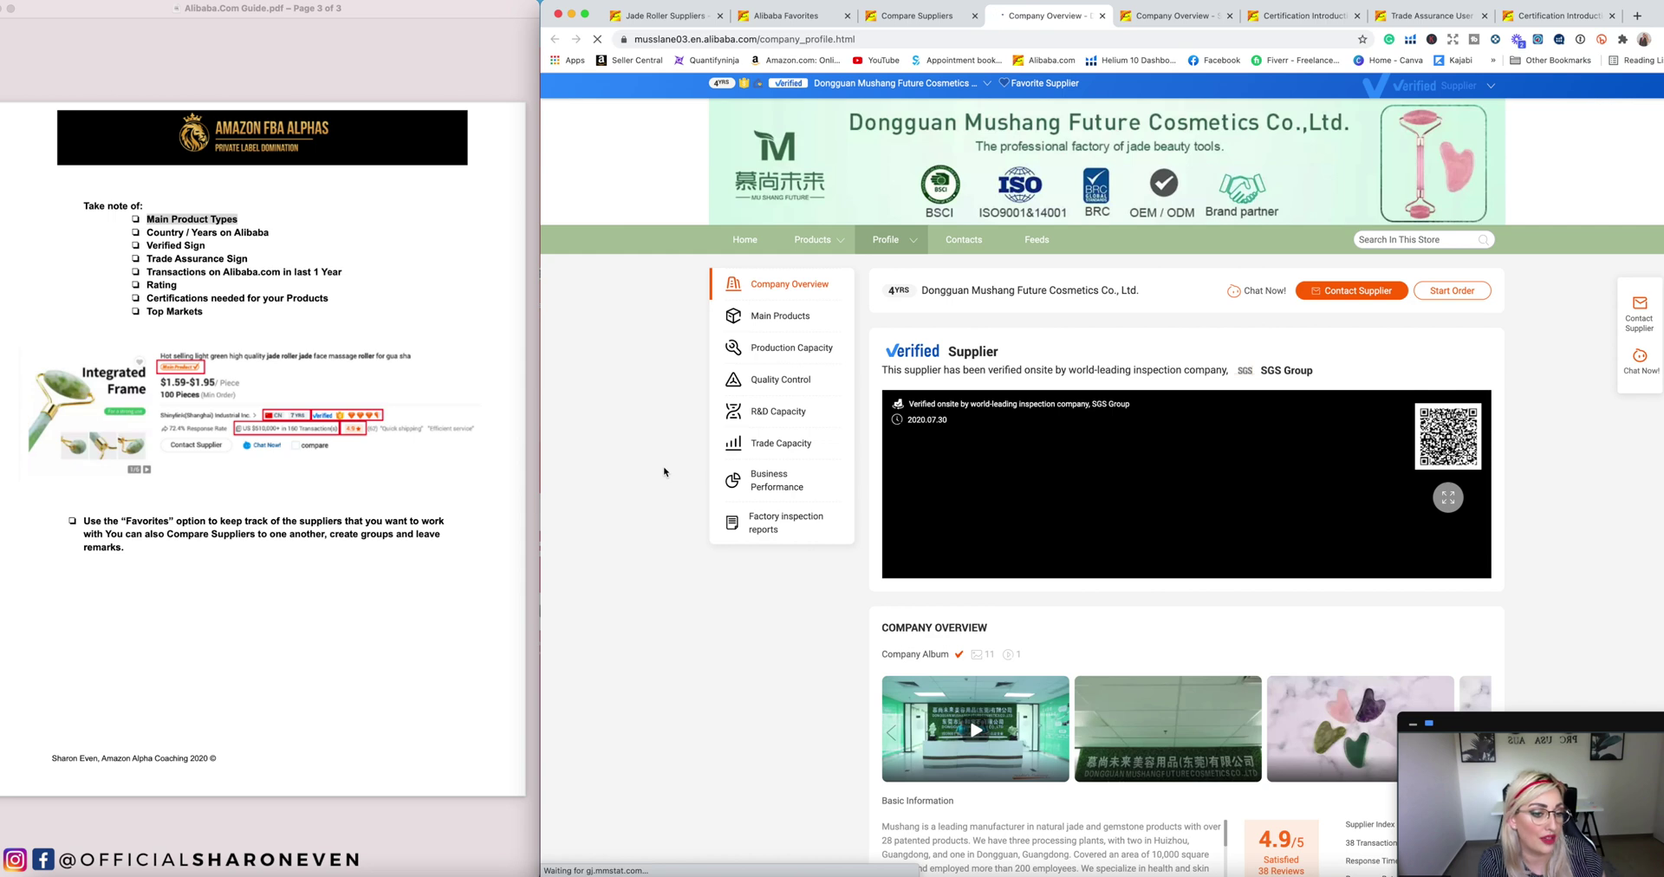
{"action": "scroll", "coordinate": [664, 471], "scroll_direction": "down", "scroll_amount": 10}
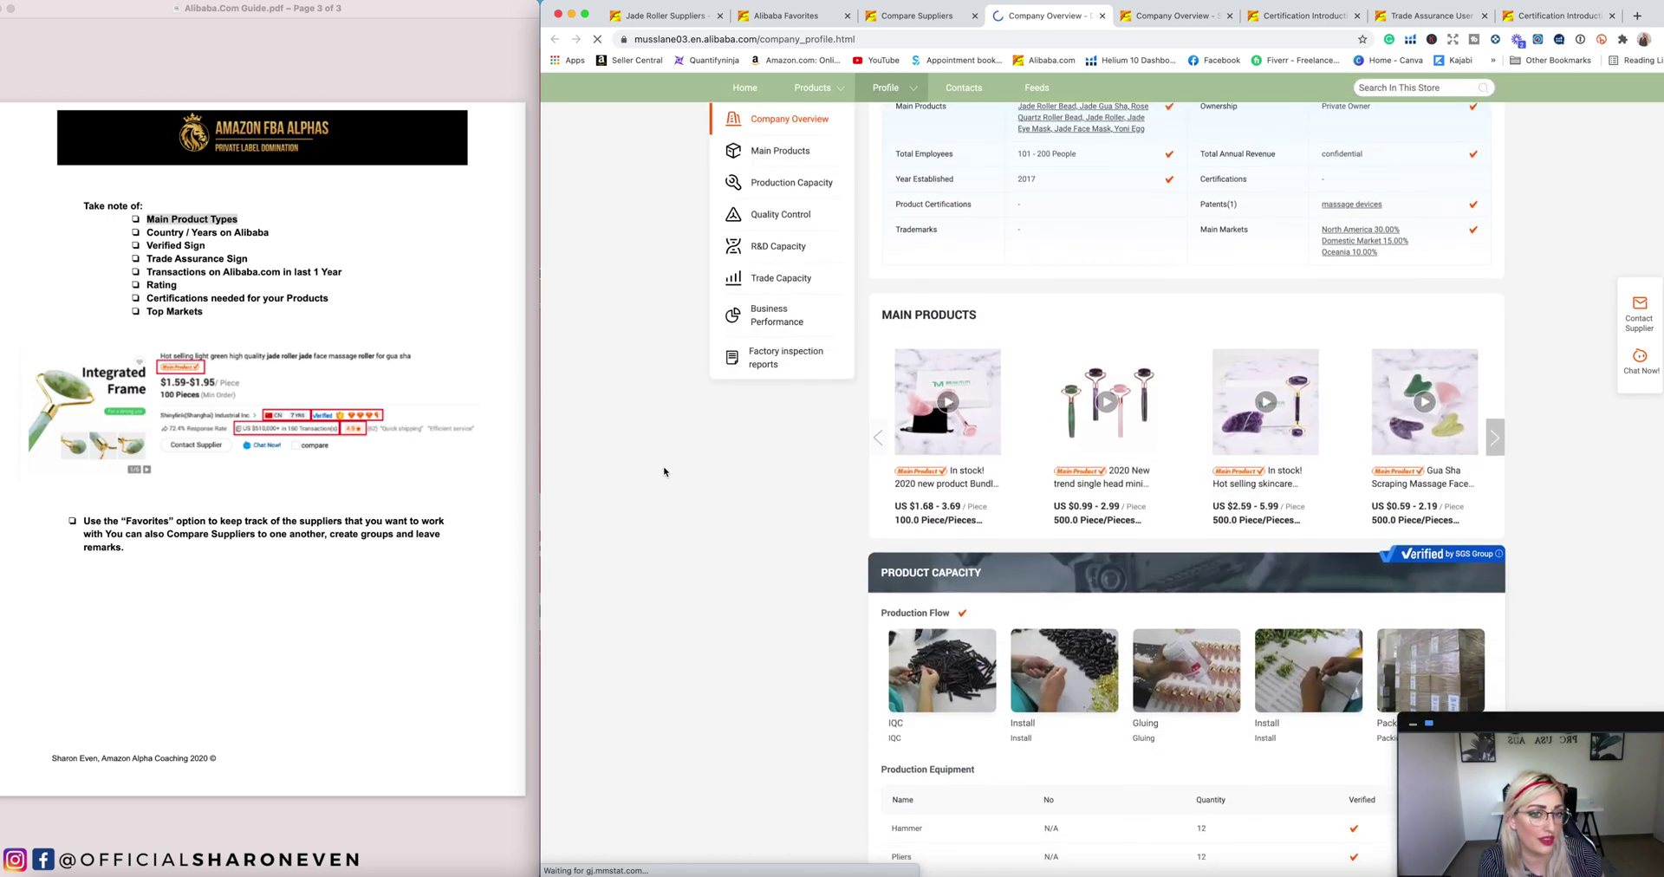
{"action": "scroll", "coordinate": [664, 471], "scroll_direction": "down", "scroll_amount": 2}
{"action": "scroll", "coordinate": [664, 471], "scroll_direction": "up", "scroll_amount": 6}
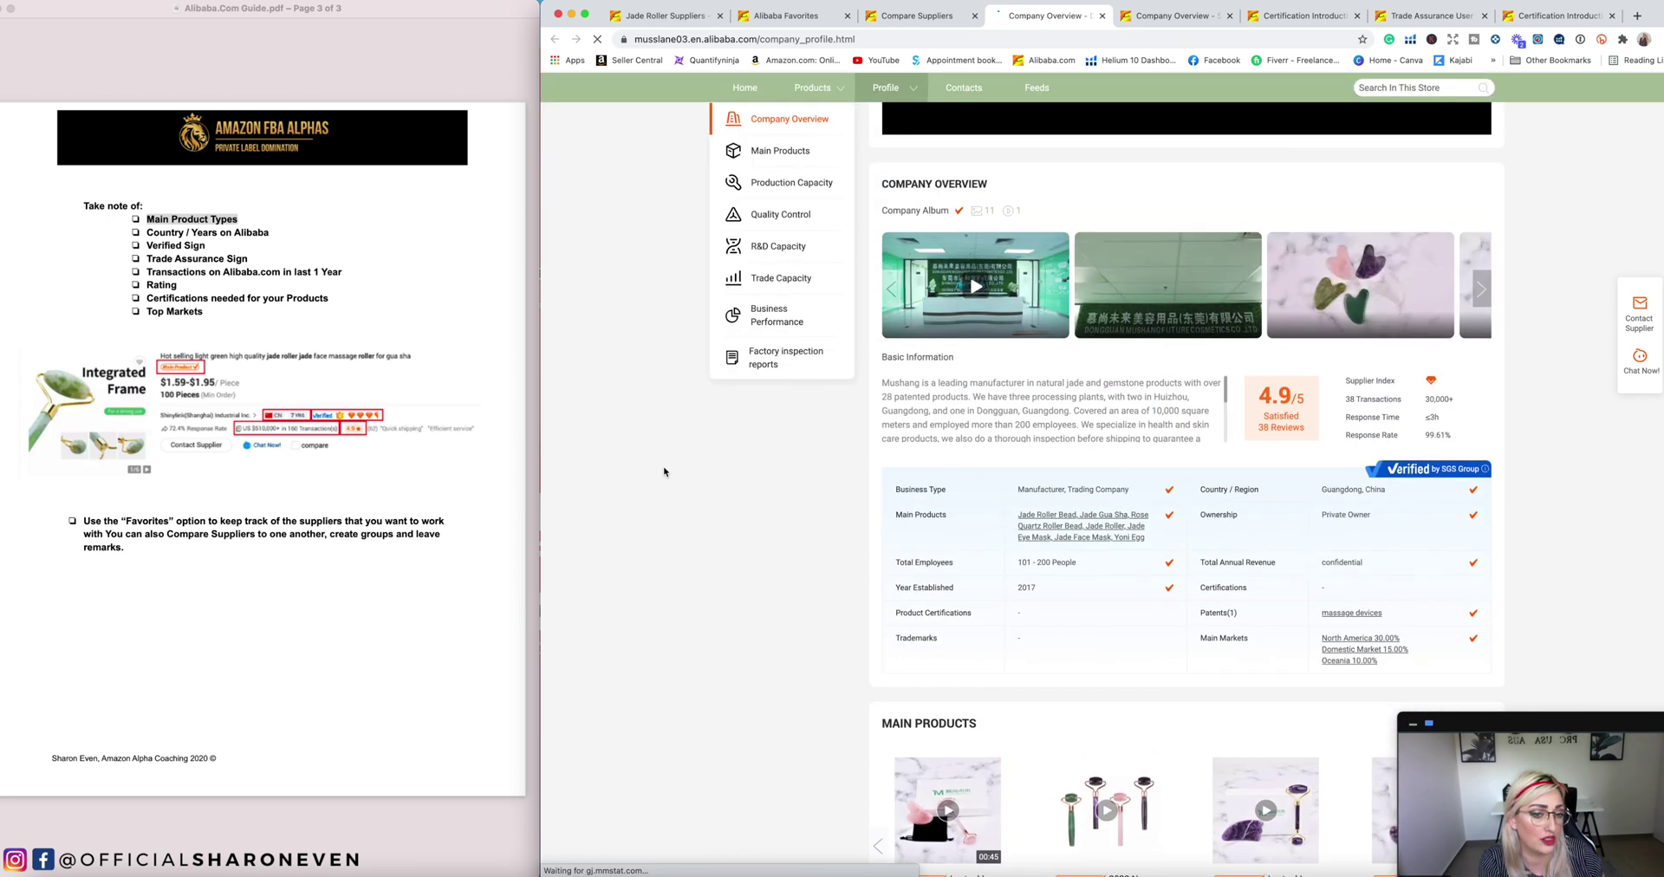
{"action": "scroll", "coordinate": [664, 471], "scroll_direction": "up", "scroll_amount": 6}
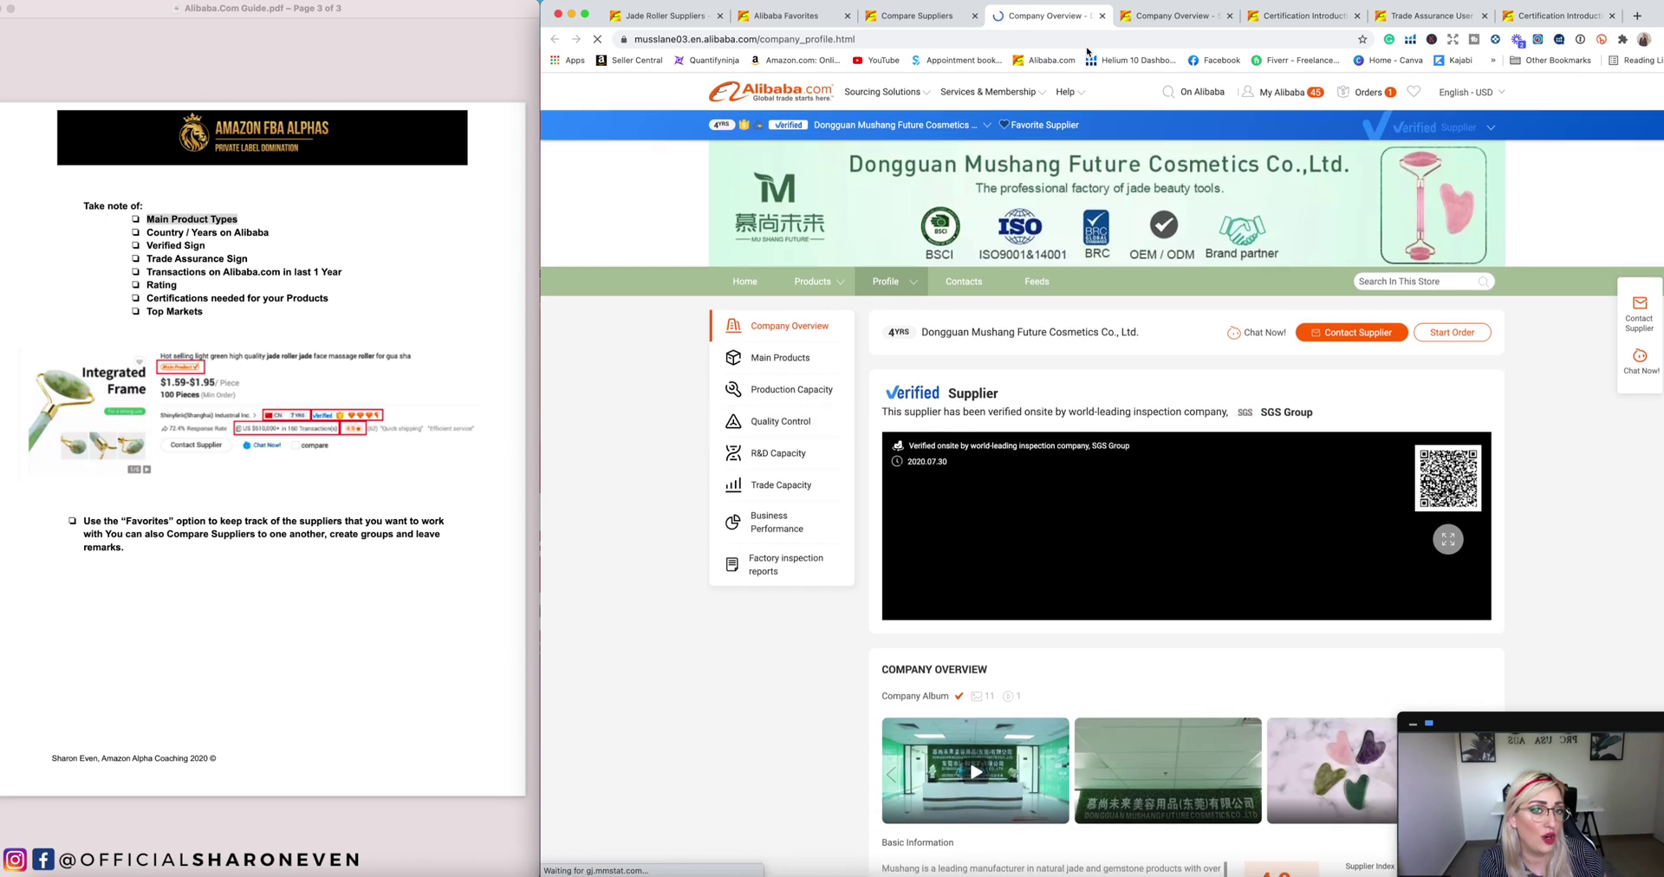
Step: Close both supplier profiles and the supplier comparison to return to the list of favorite suppliers
{"action": "left_click", "coordinate": [1101, 16]}
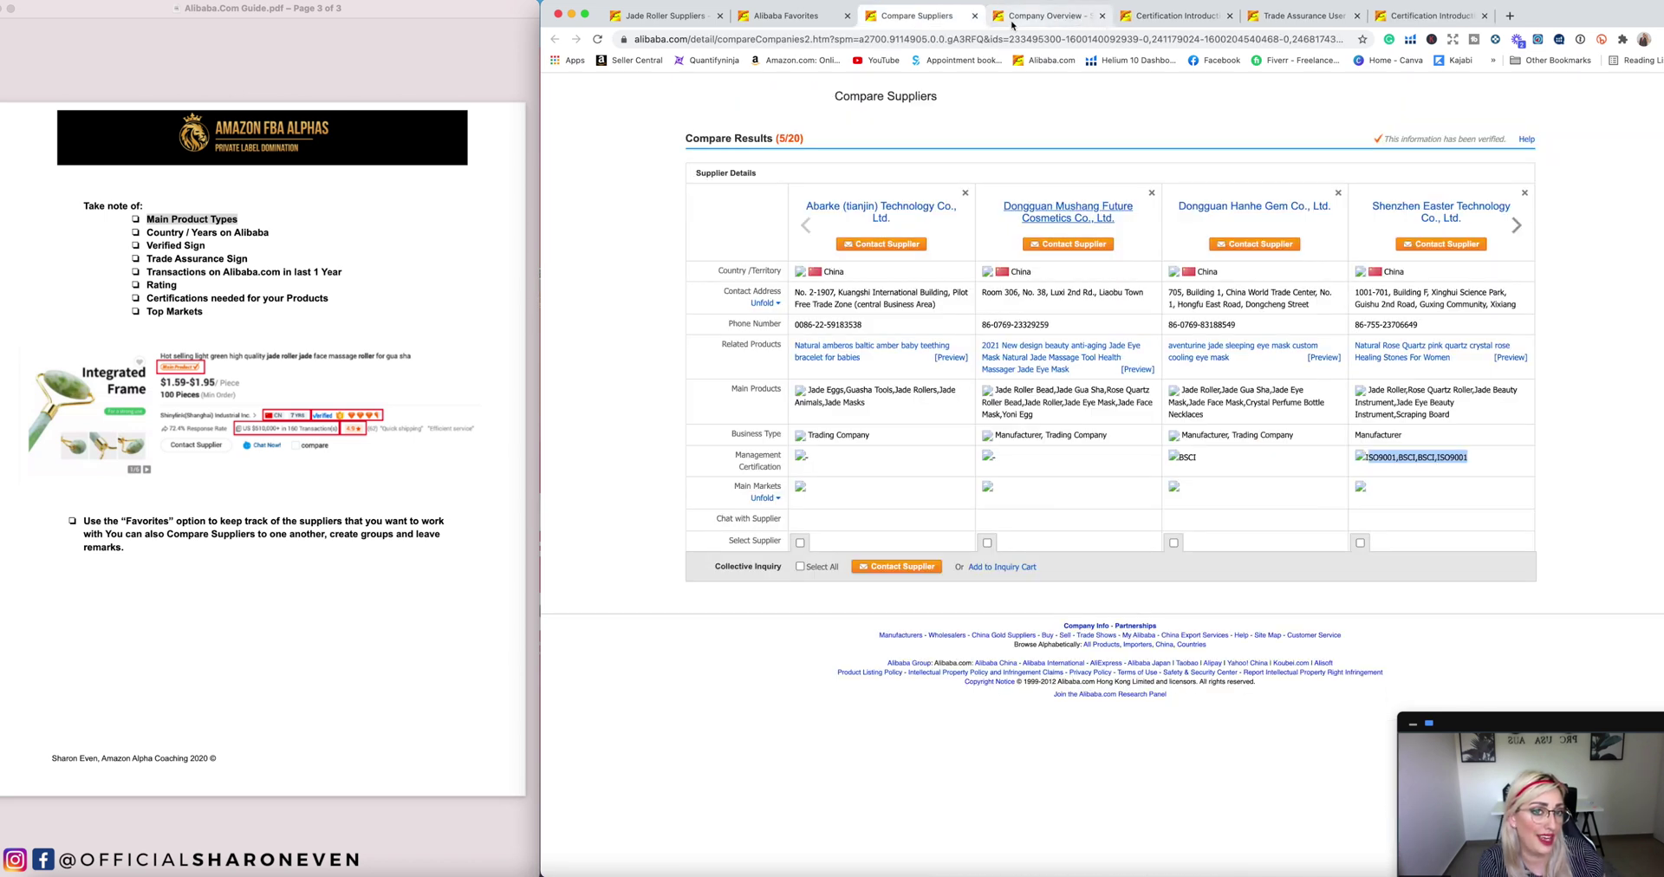
{"action": "left_click", "coordinate": [975, 16]}
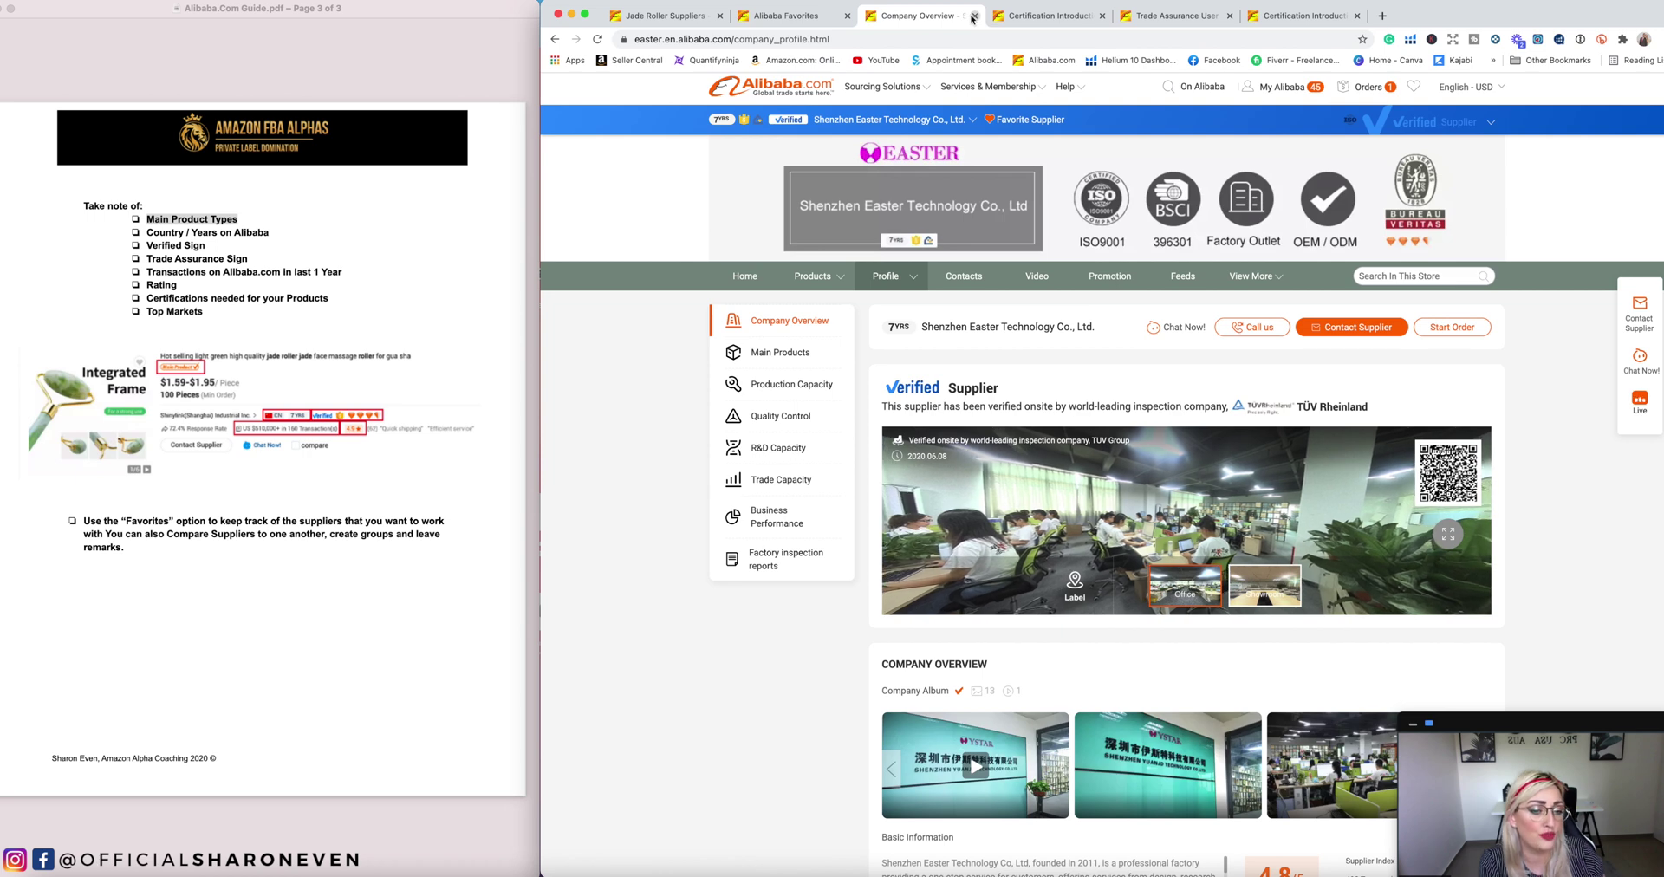
{"action": "left_click", "coordinate": [975, 15]}
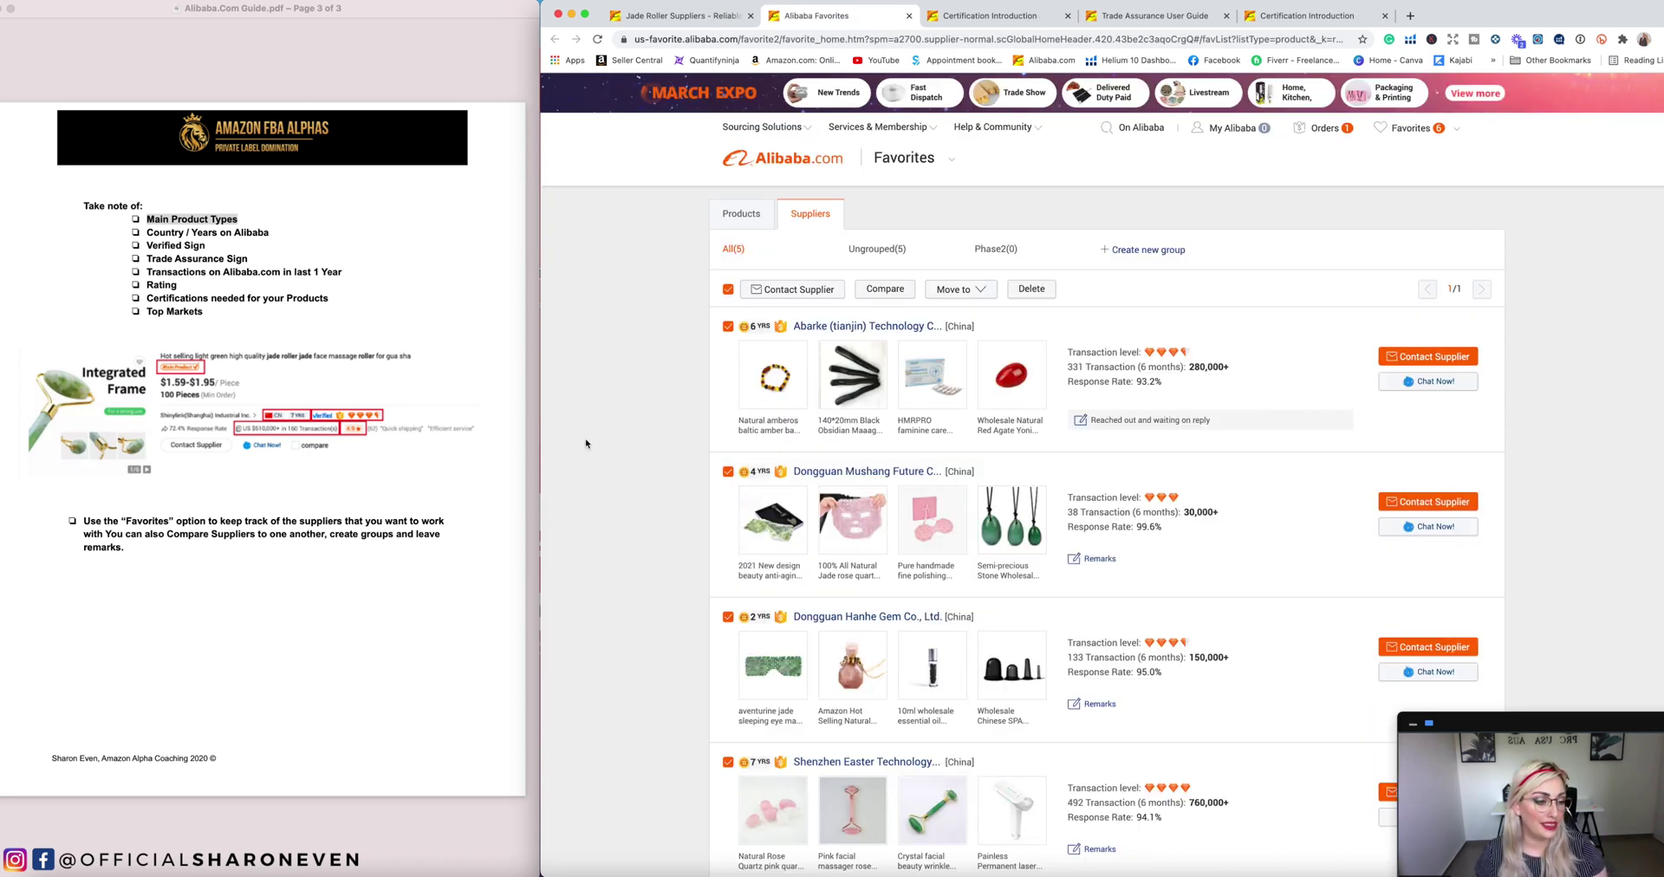